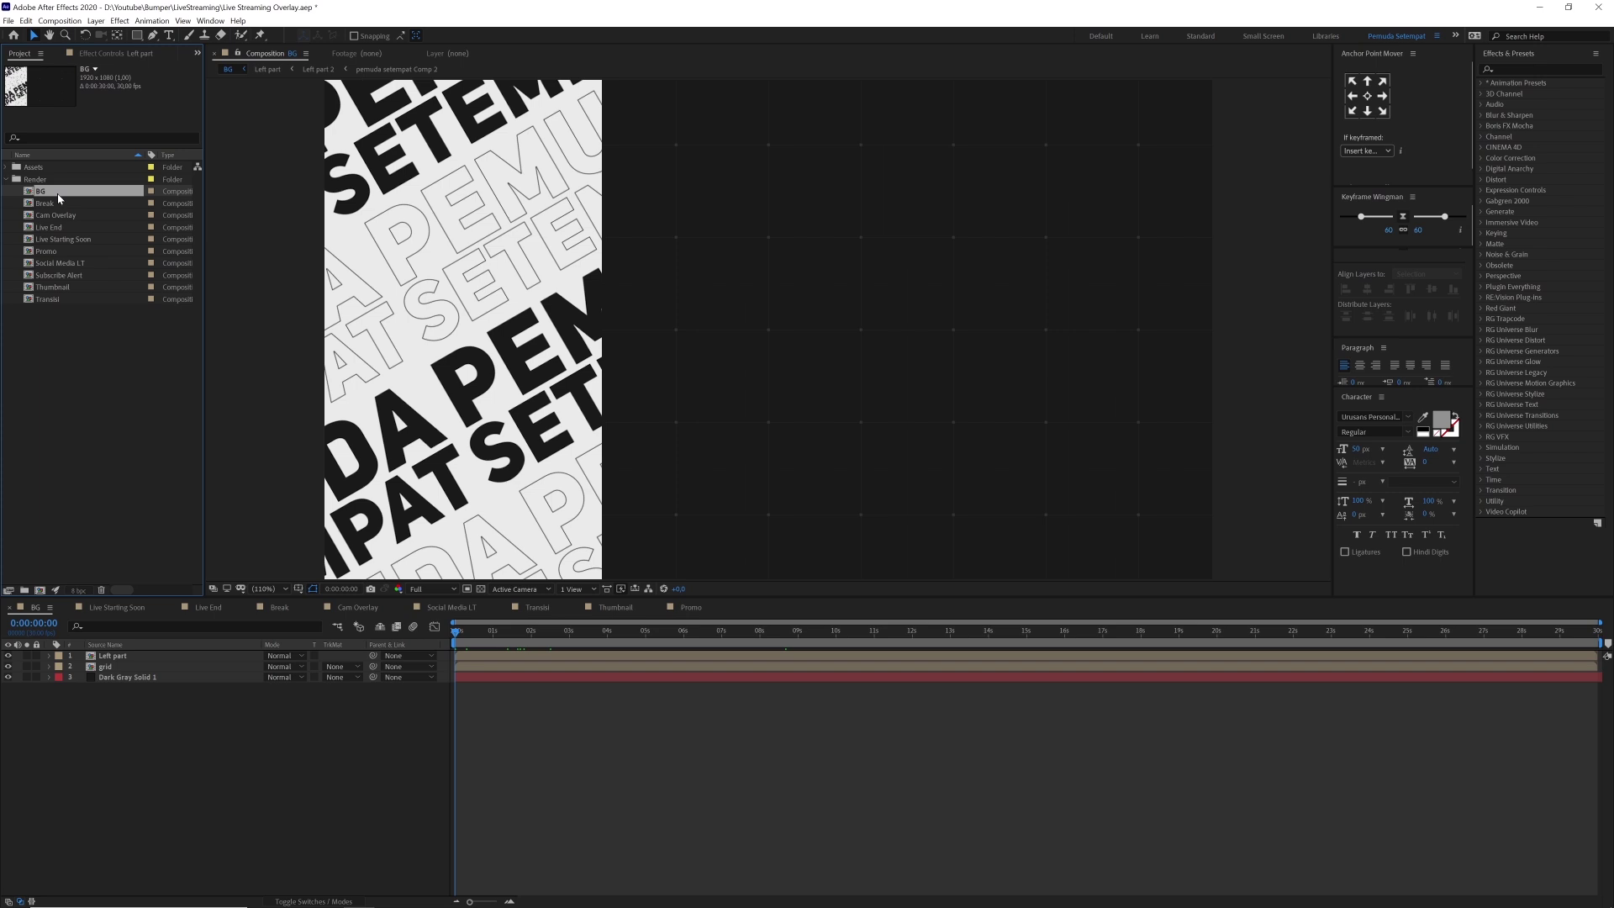
- Isolate the Dark Gray Solid 1 layer in the BG composition to view it alone, and restore all layers
click(34, 612)
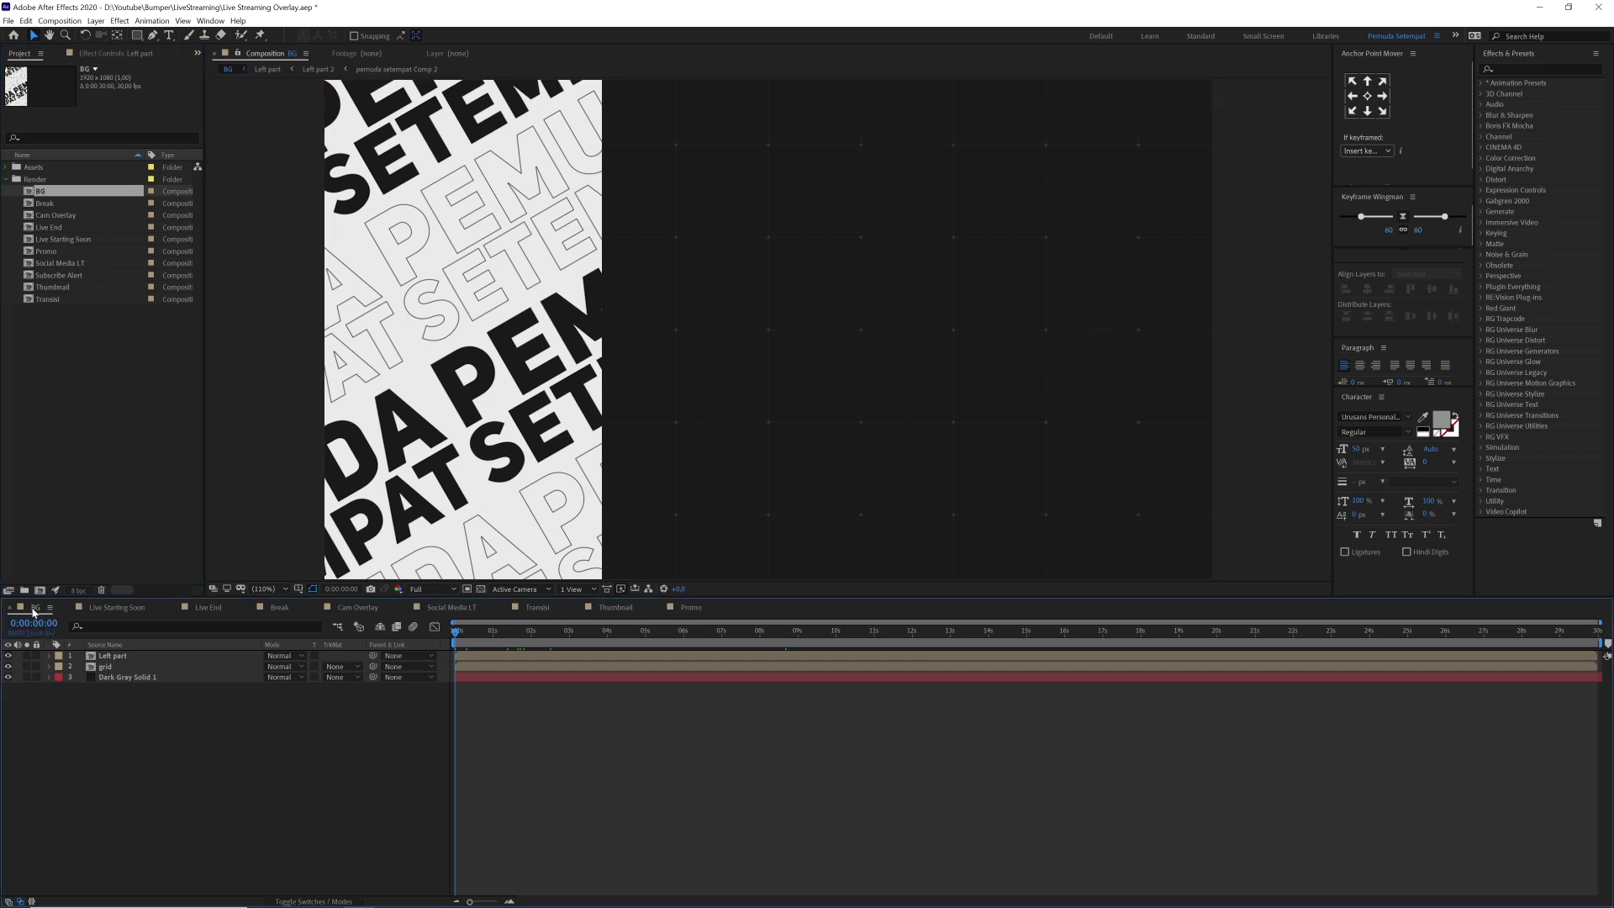
click(130, 677)
click(126, 708)
click(136, 681)
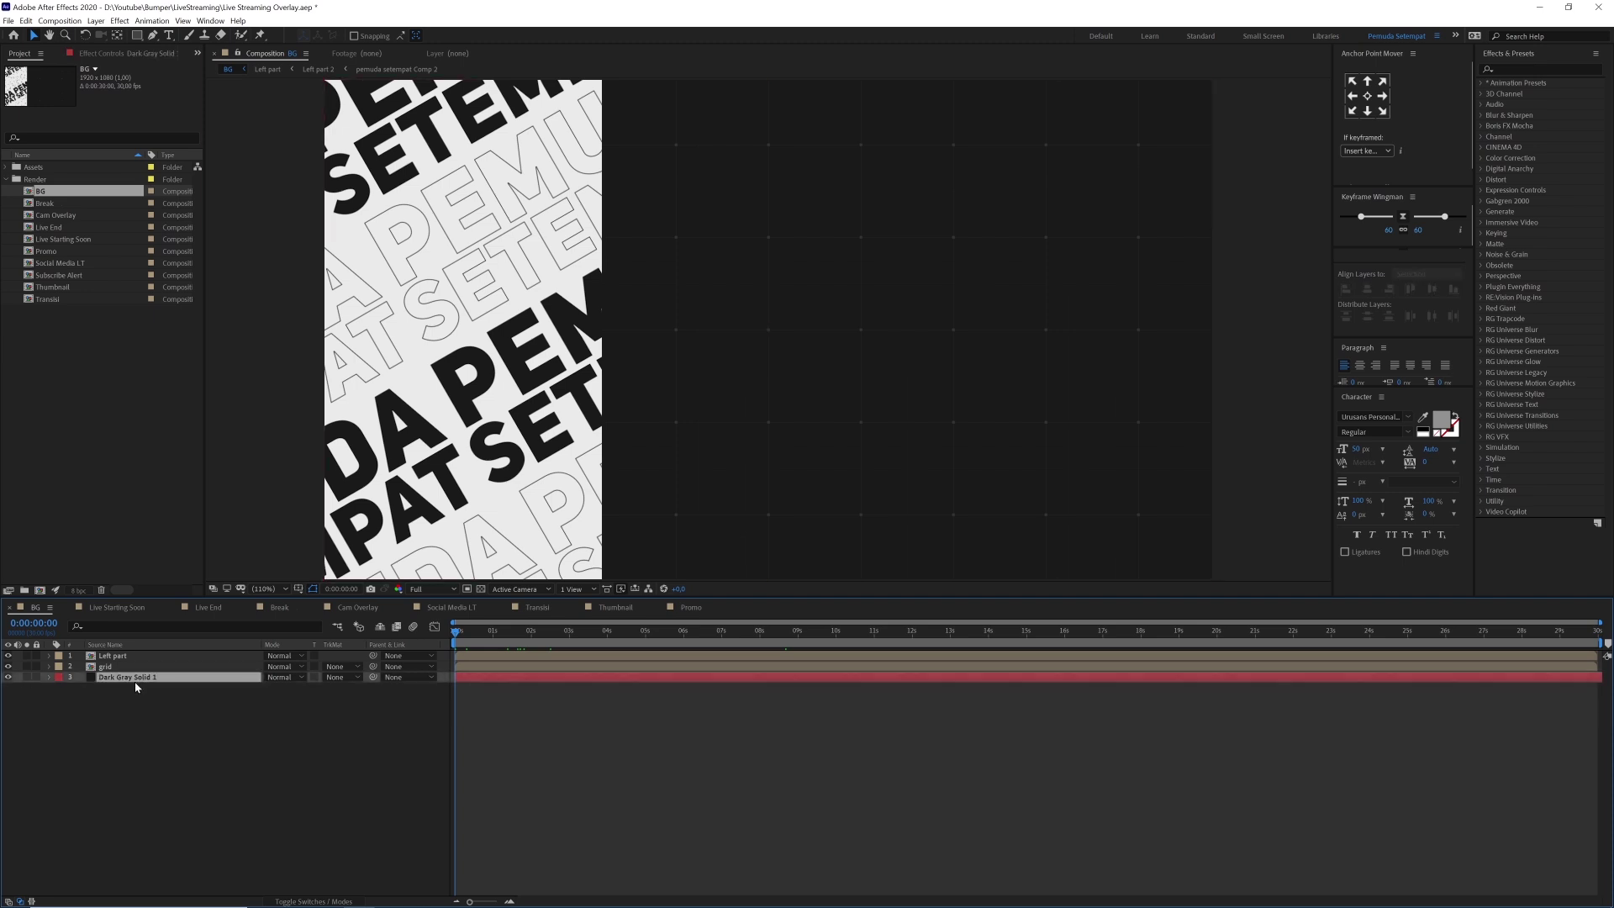
click(26, 677)
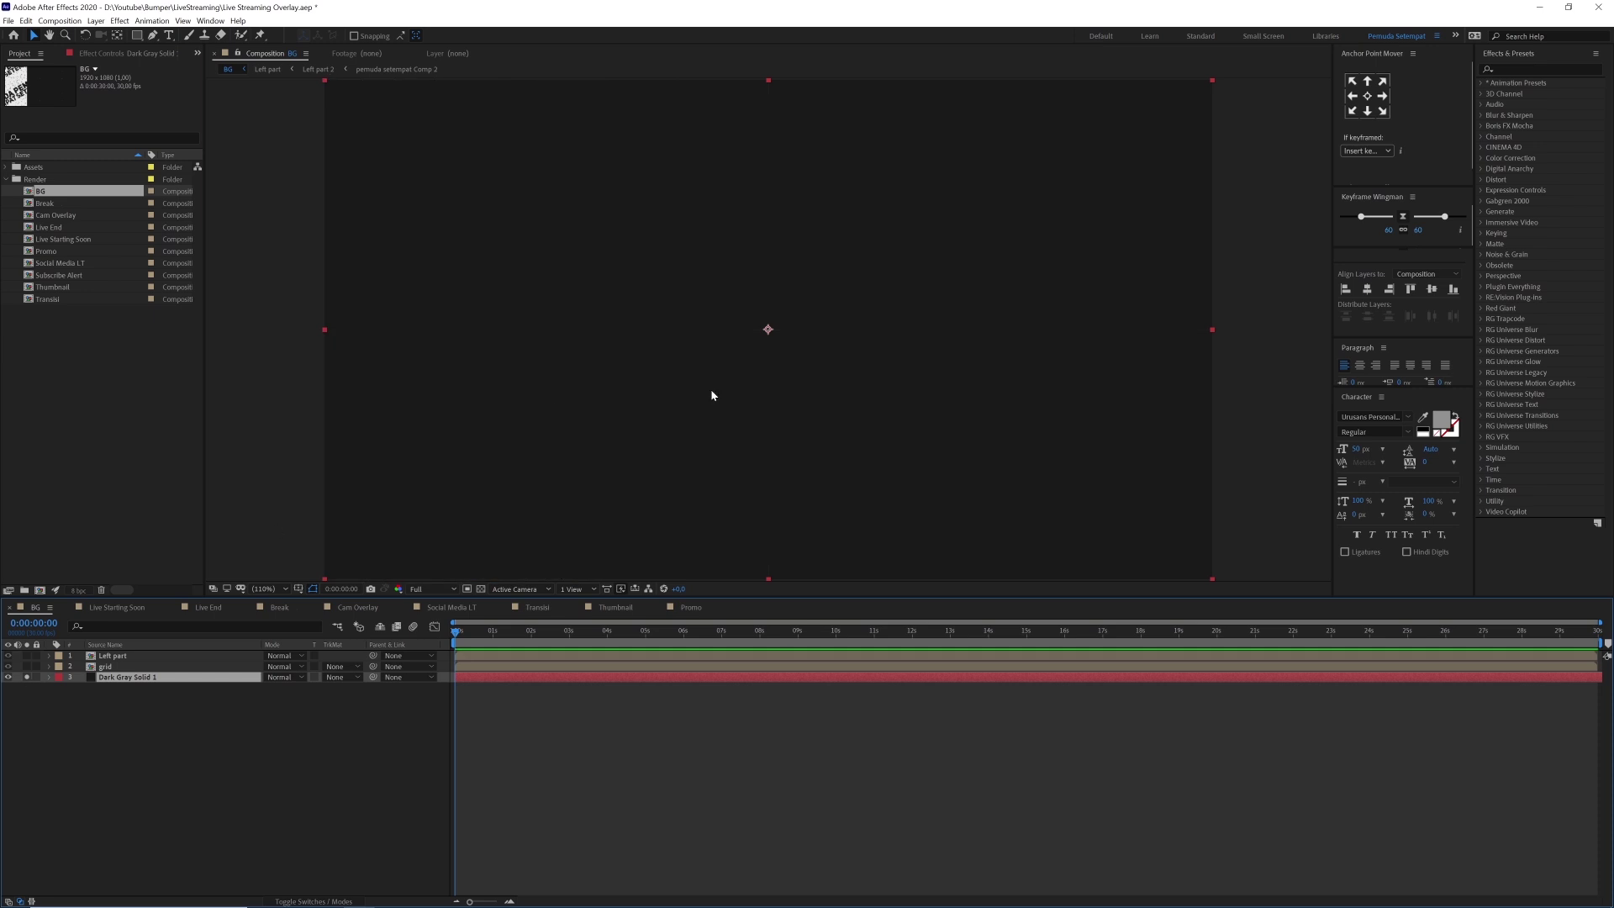
click(26, 676)
- Solo the grid layer and the Left part layer in turn to view each one, and restore all layers
click(26, 666)
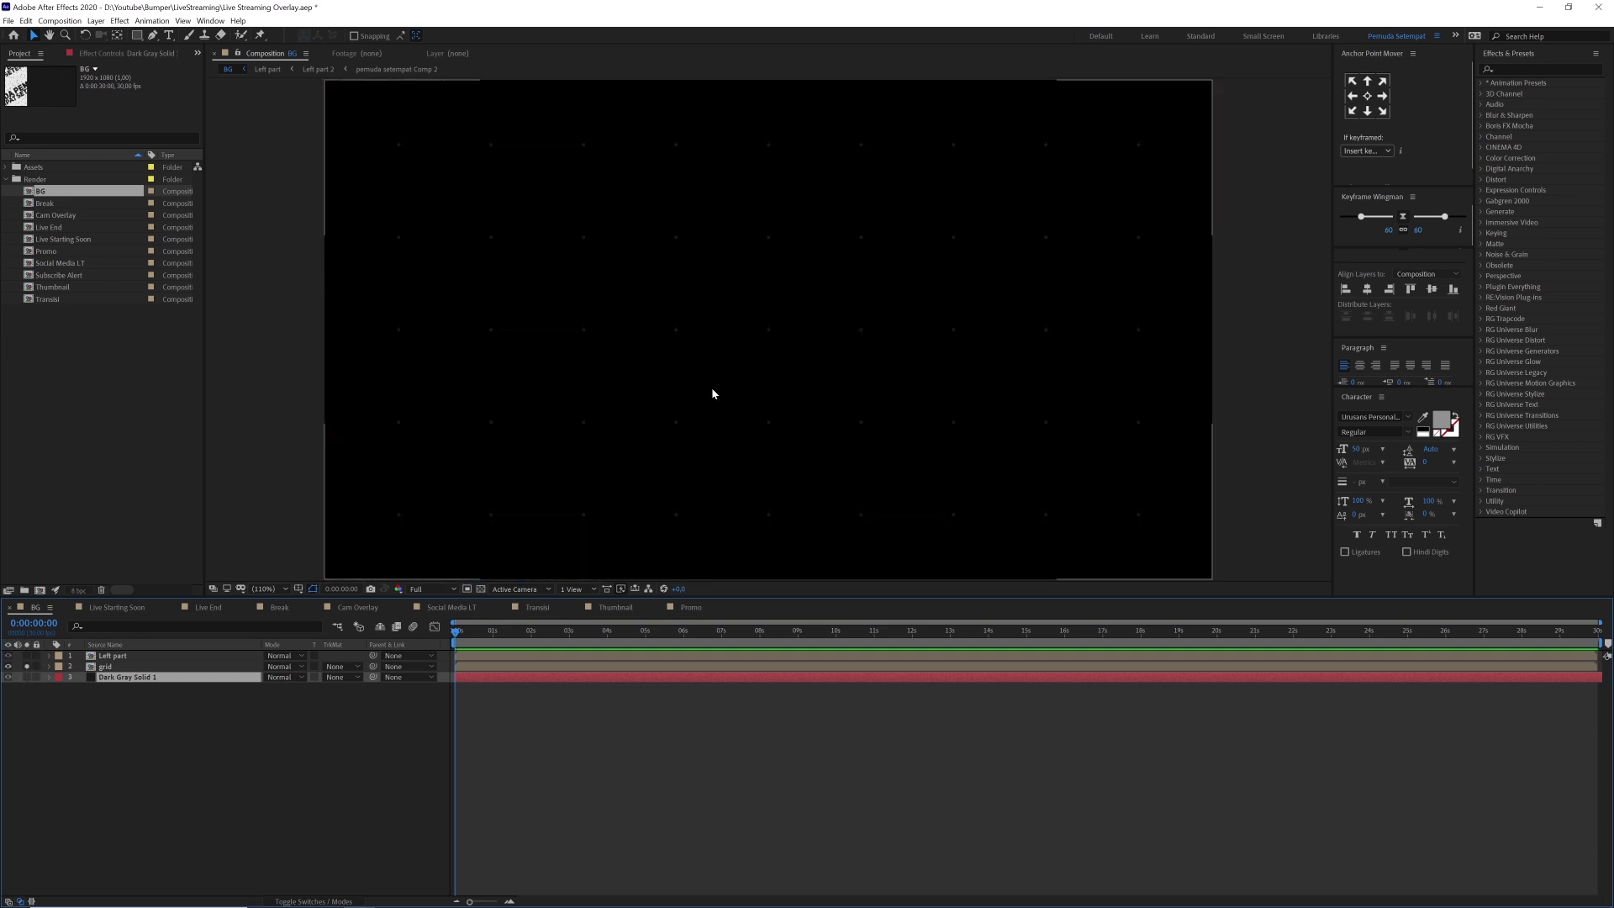
click(26, 666)
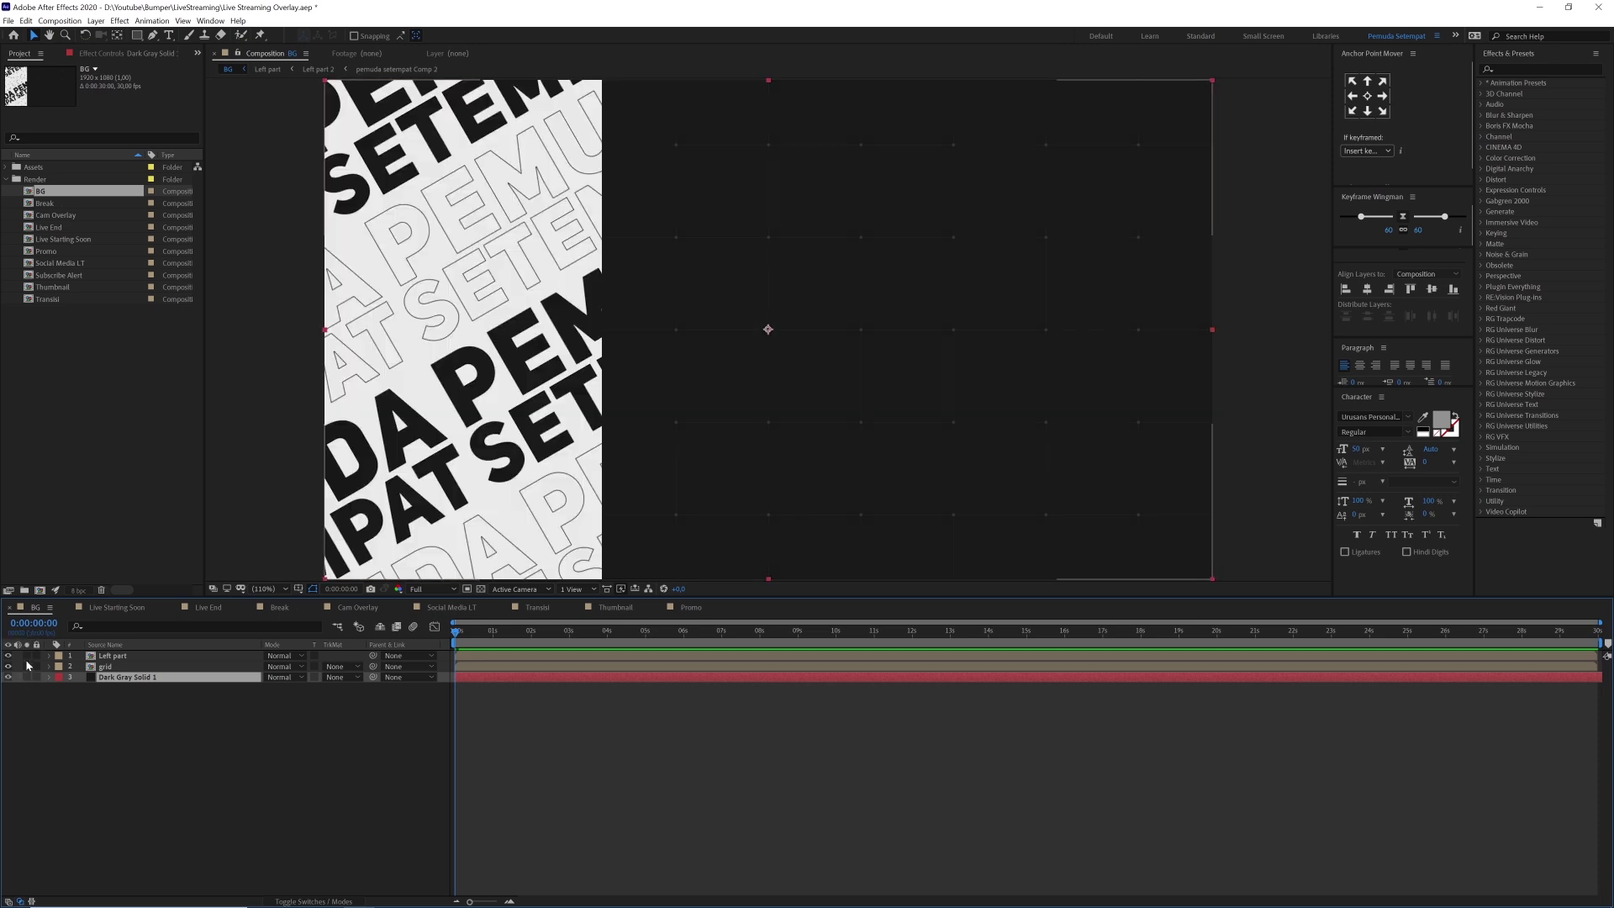
click(26, 654)
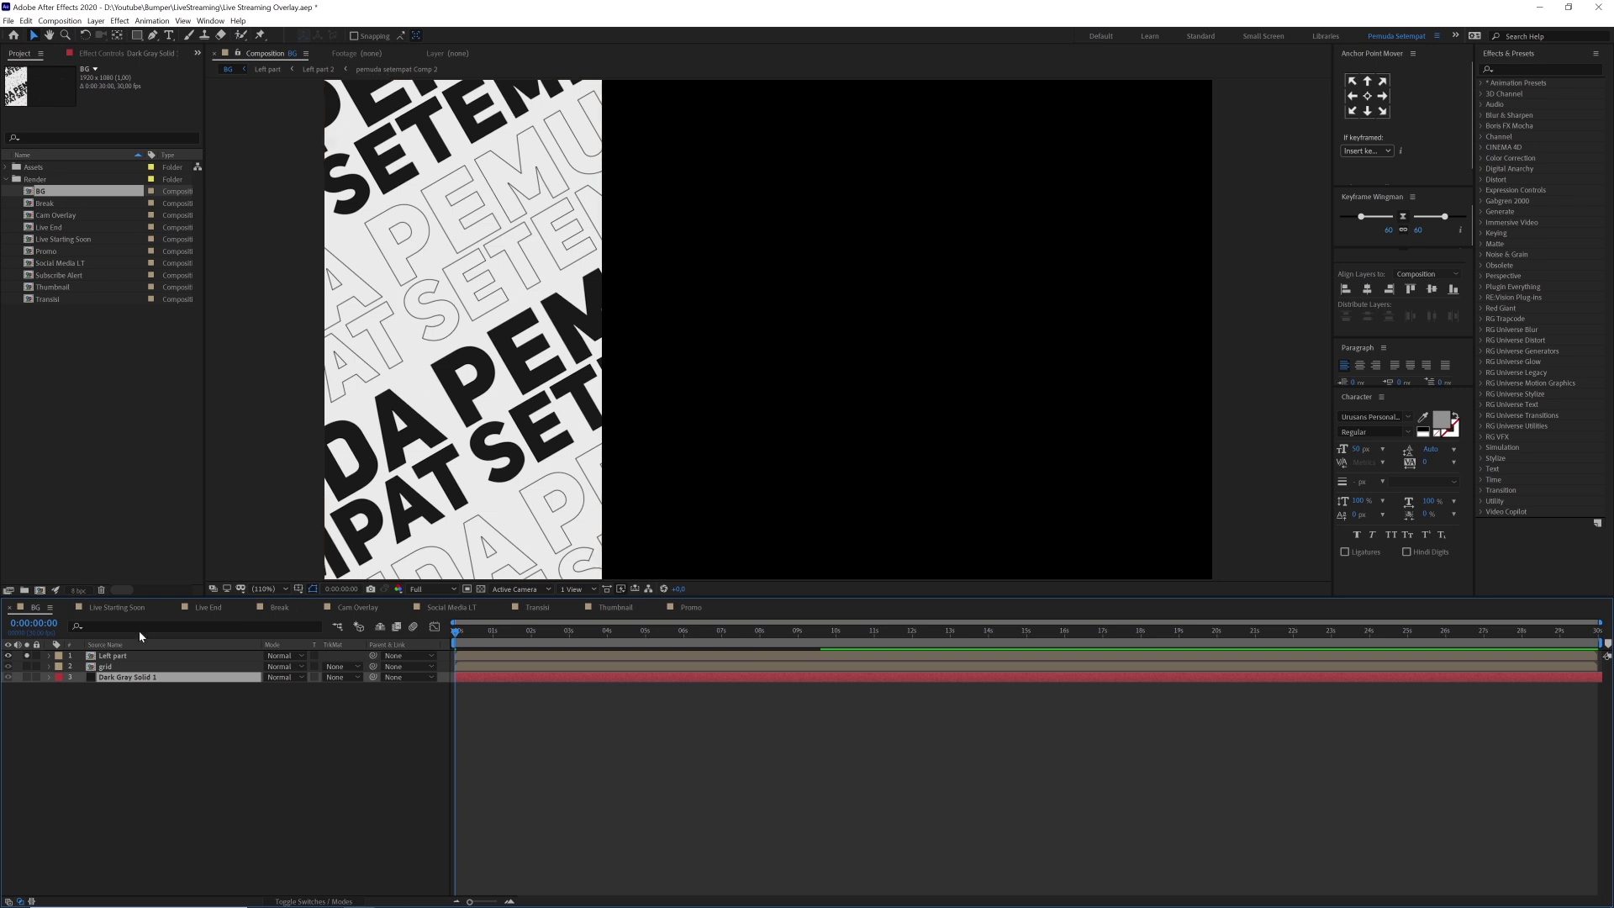
click(26, 655)
- Open the grid precomposition from BG and move the current time to 0:00:02:10
click(113, 669)
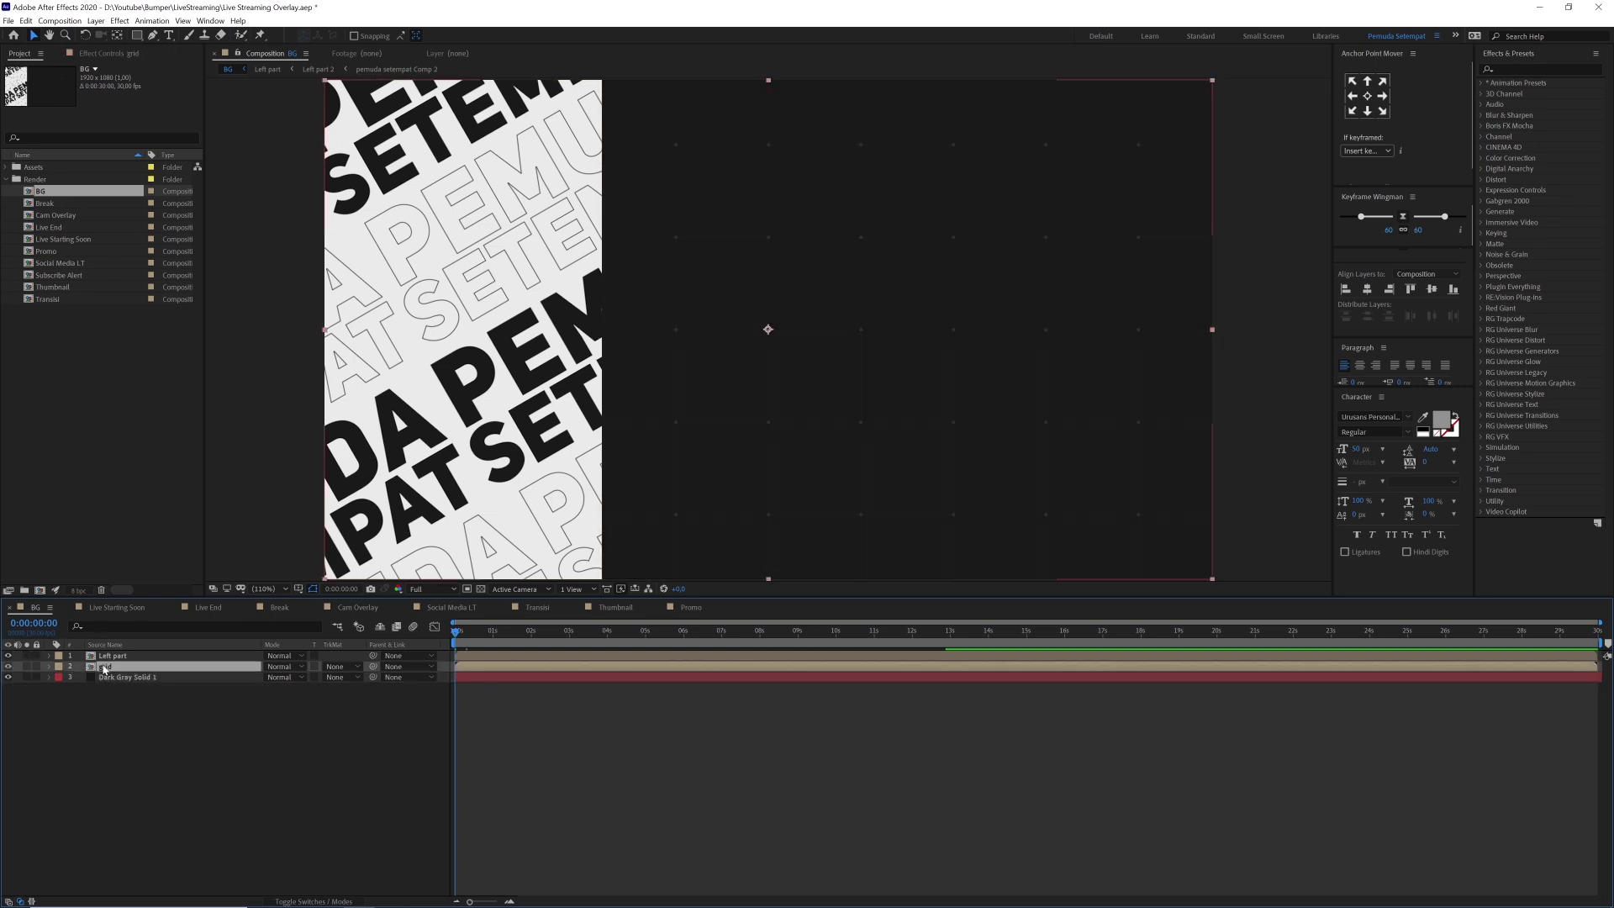
double_click(113, 670)
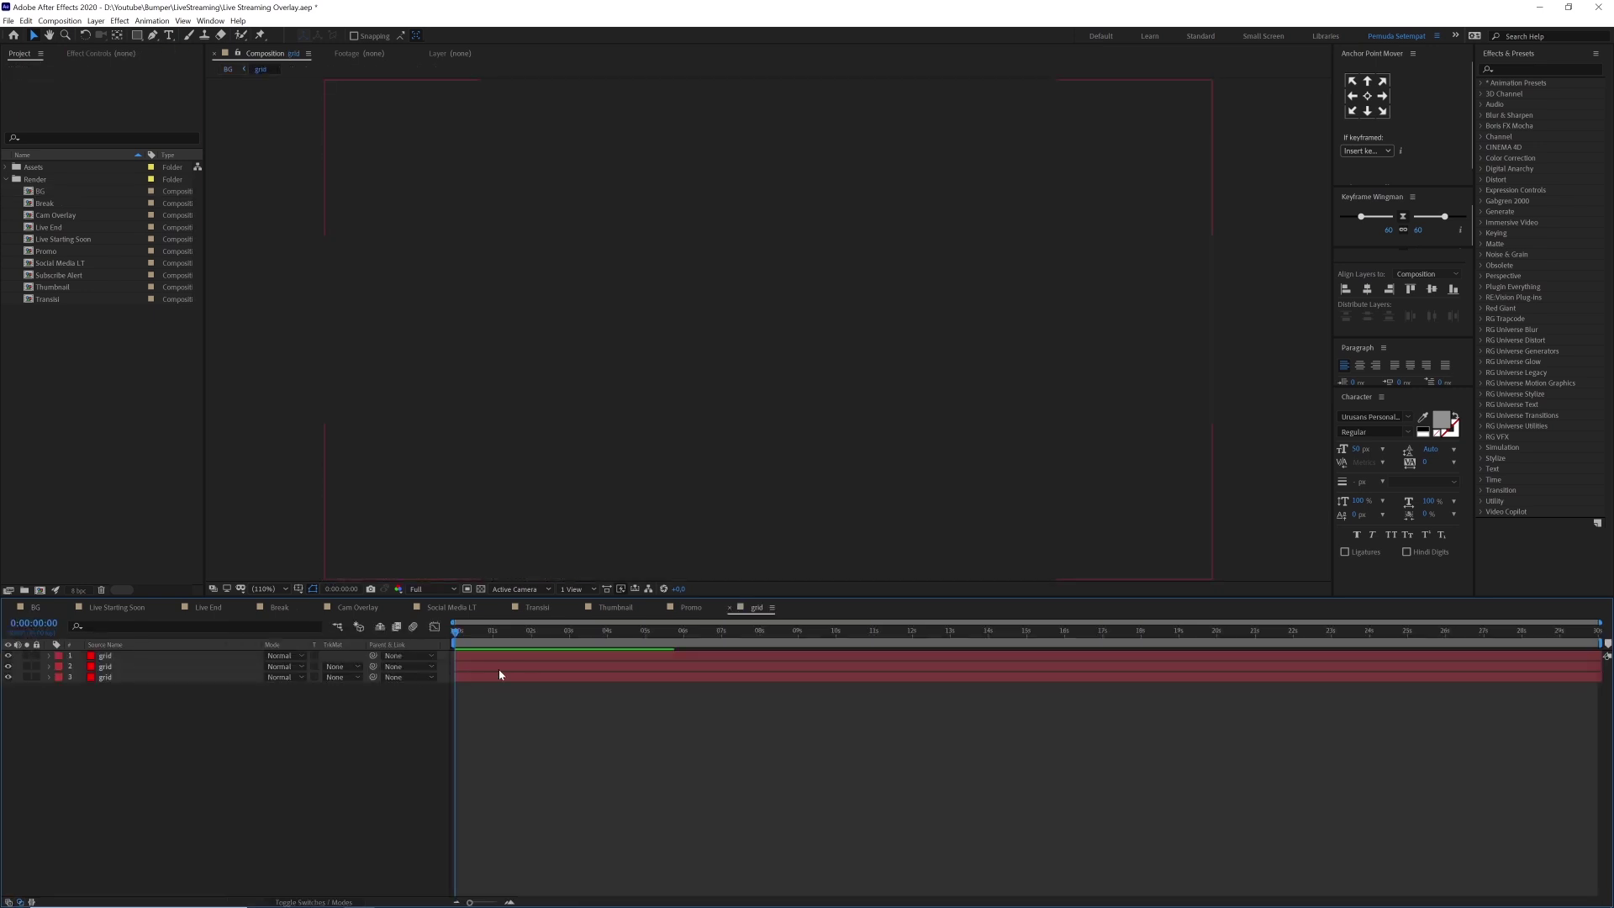
drag(472, 632, 543, 639)
- Examine the Grid effect settings on each of the three grid layers, from the lowest to the uppermost
key(ctrl+a)
click(115, 691)
mouse_move(116, 696)
mouse_down()
mouse_move(114, 649)
mouse_move(128, 698)
mouse_move(112, 677)
mouse_up()
click(109, 53)
click(31, 79)
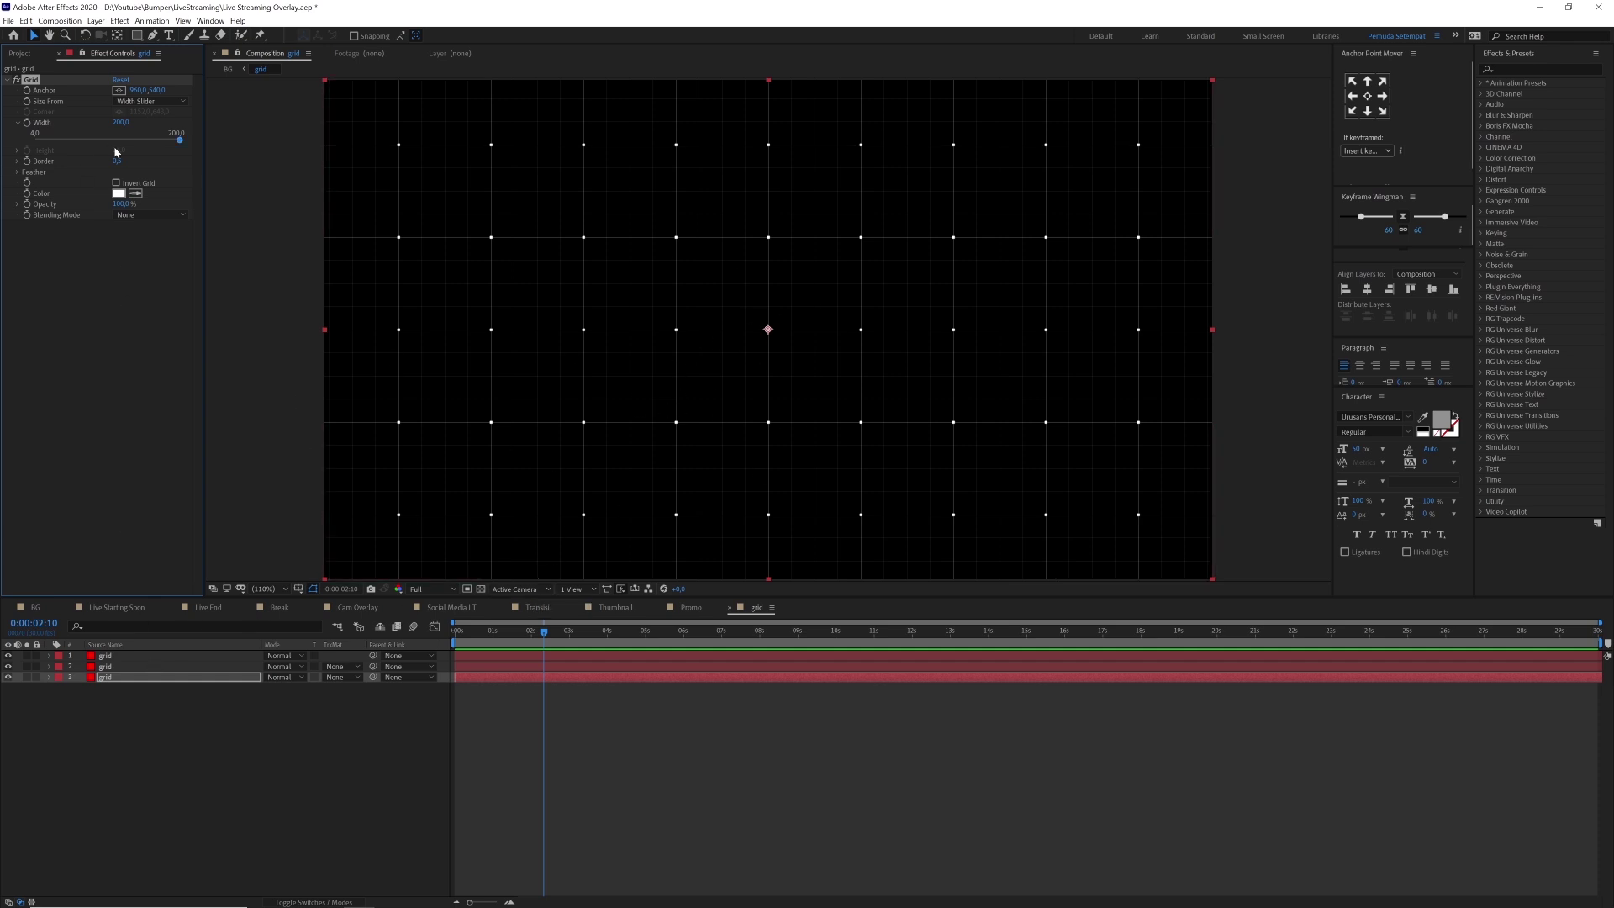
click(111, 667)
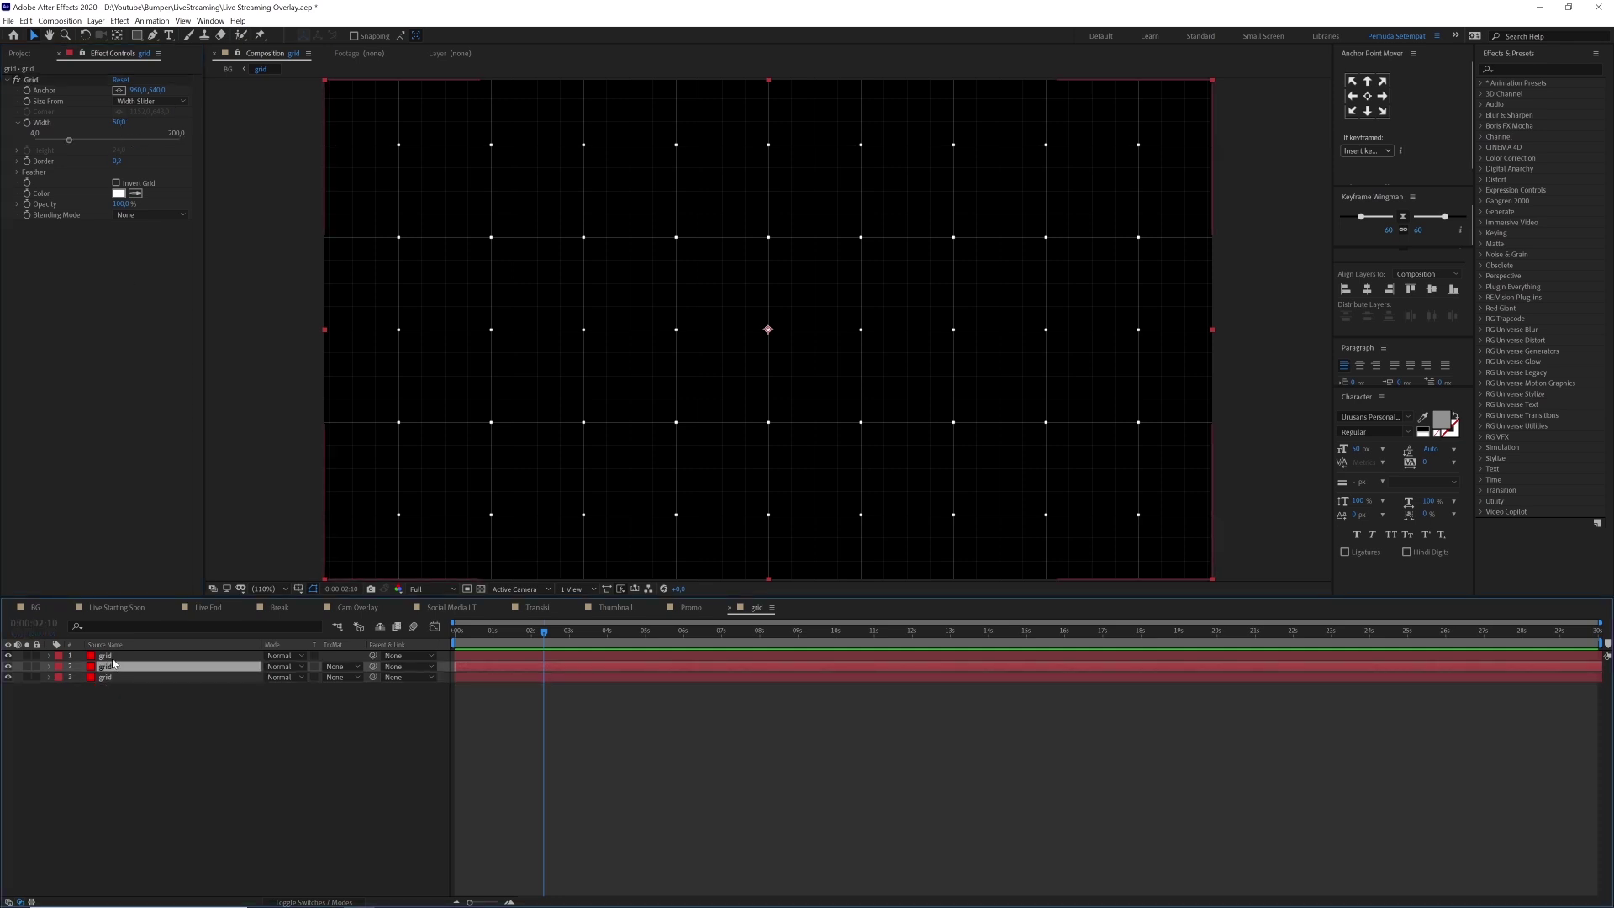
click(113, 657)
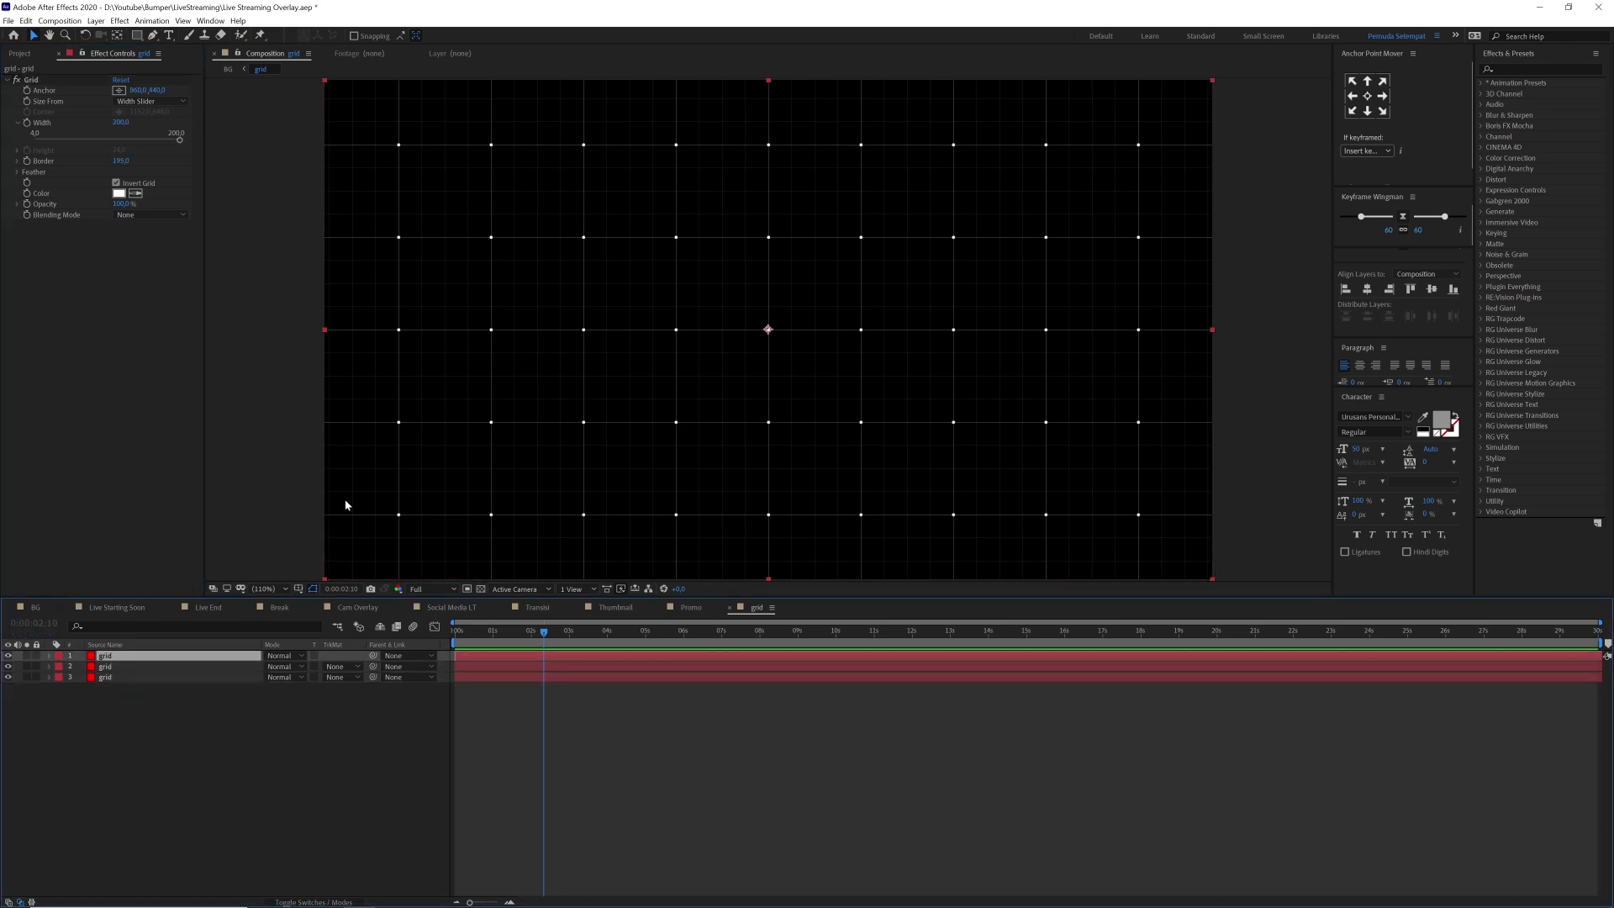
- Return to the BG composition, open the Left part precomposition and preview its motion up to 0:00:02:21
click(35, 607)
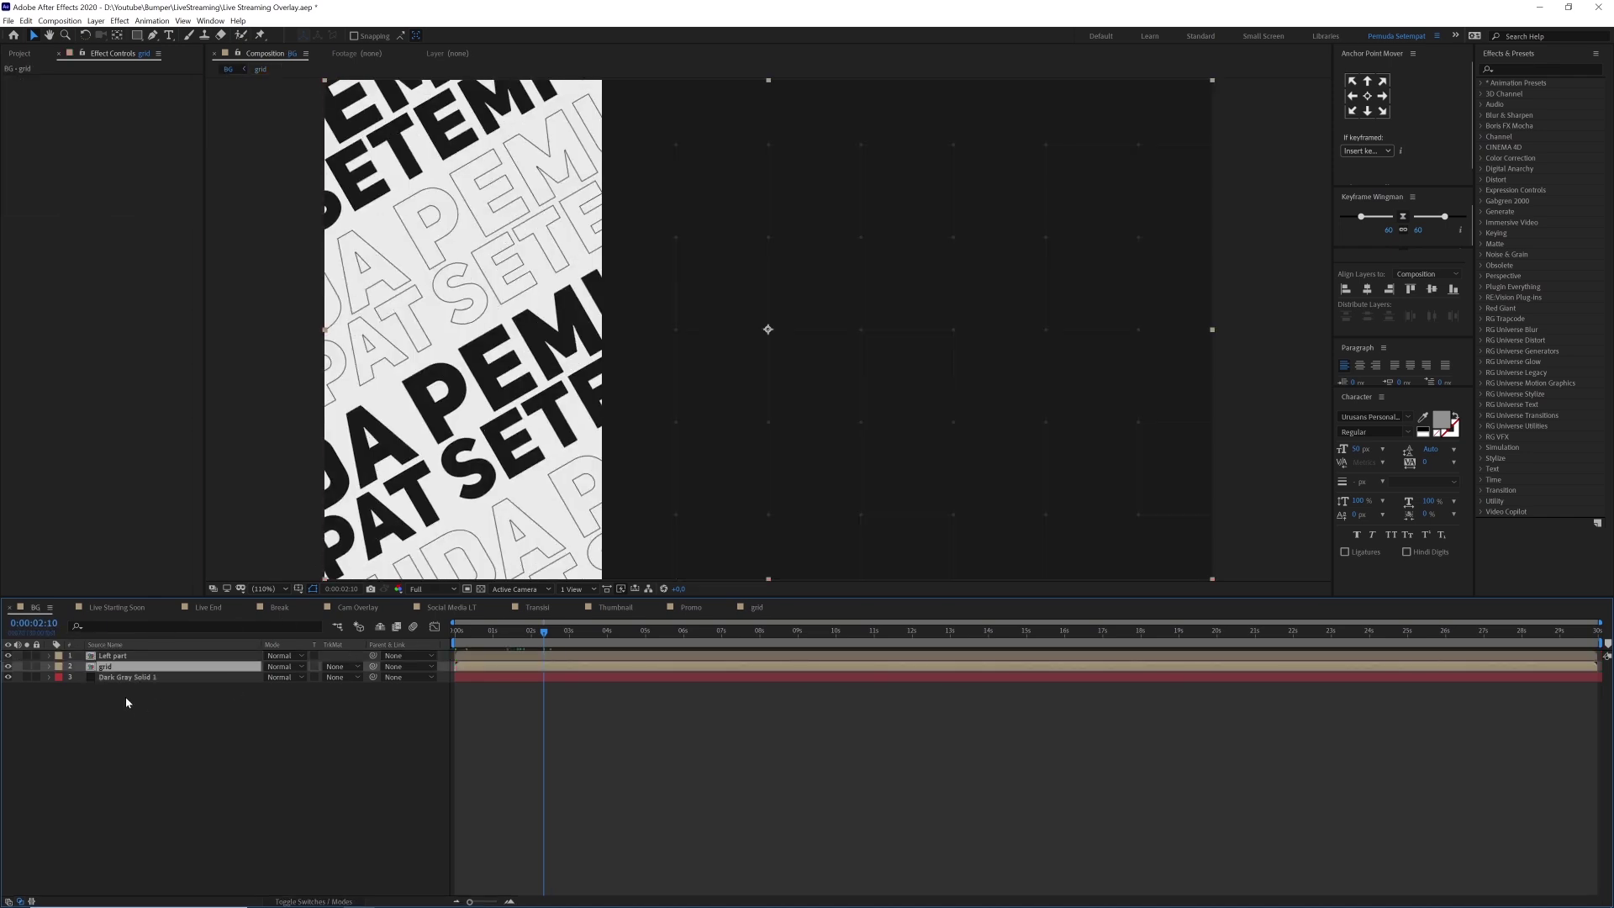
click(125, 656)
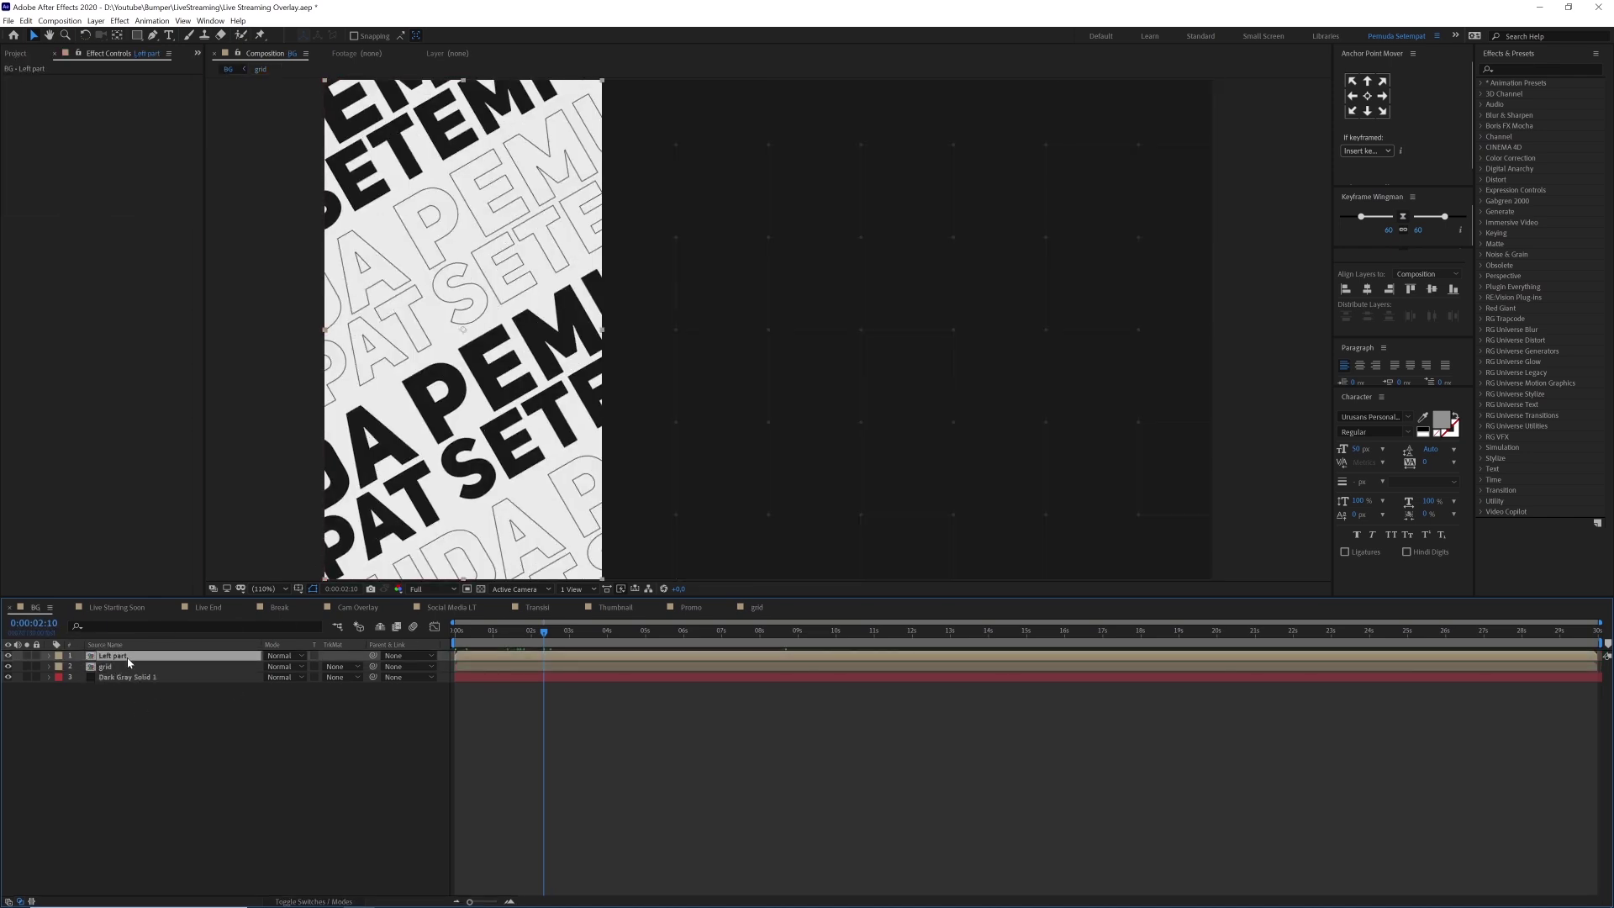
double_click(117, 656)
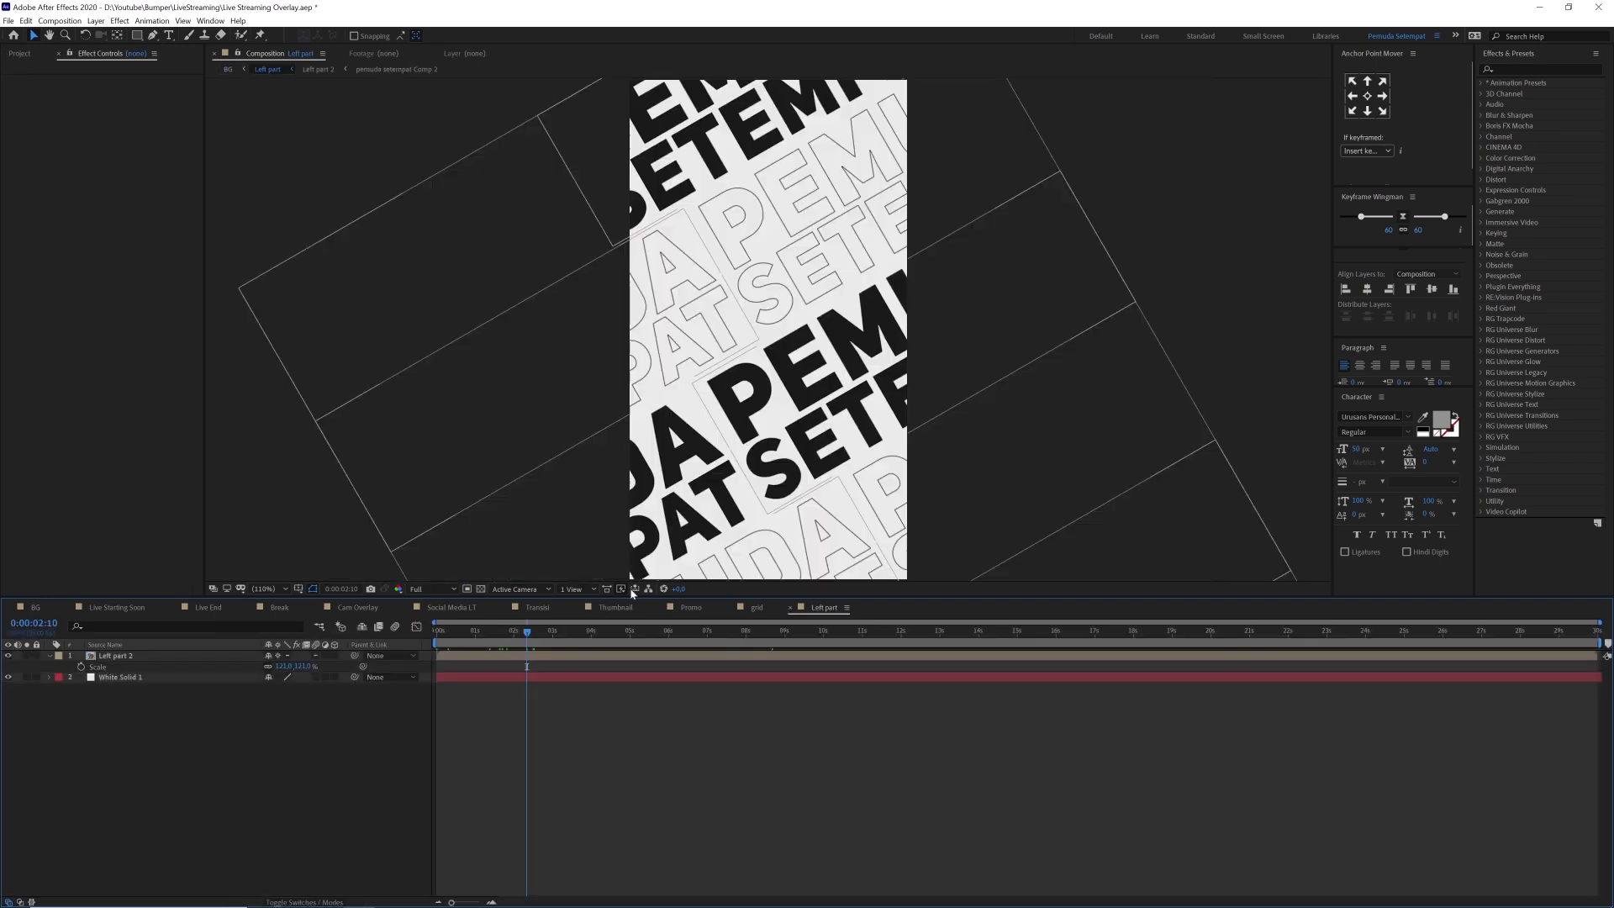
drag(527, 630, 490, 630)
click(541, 630)
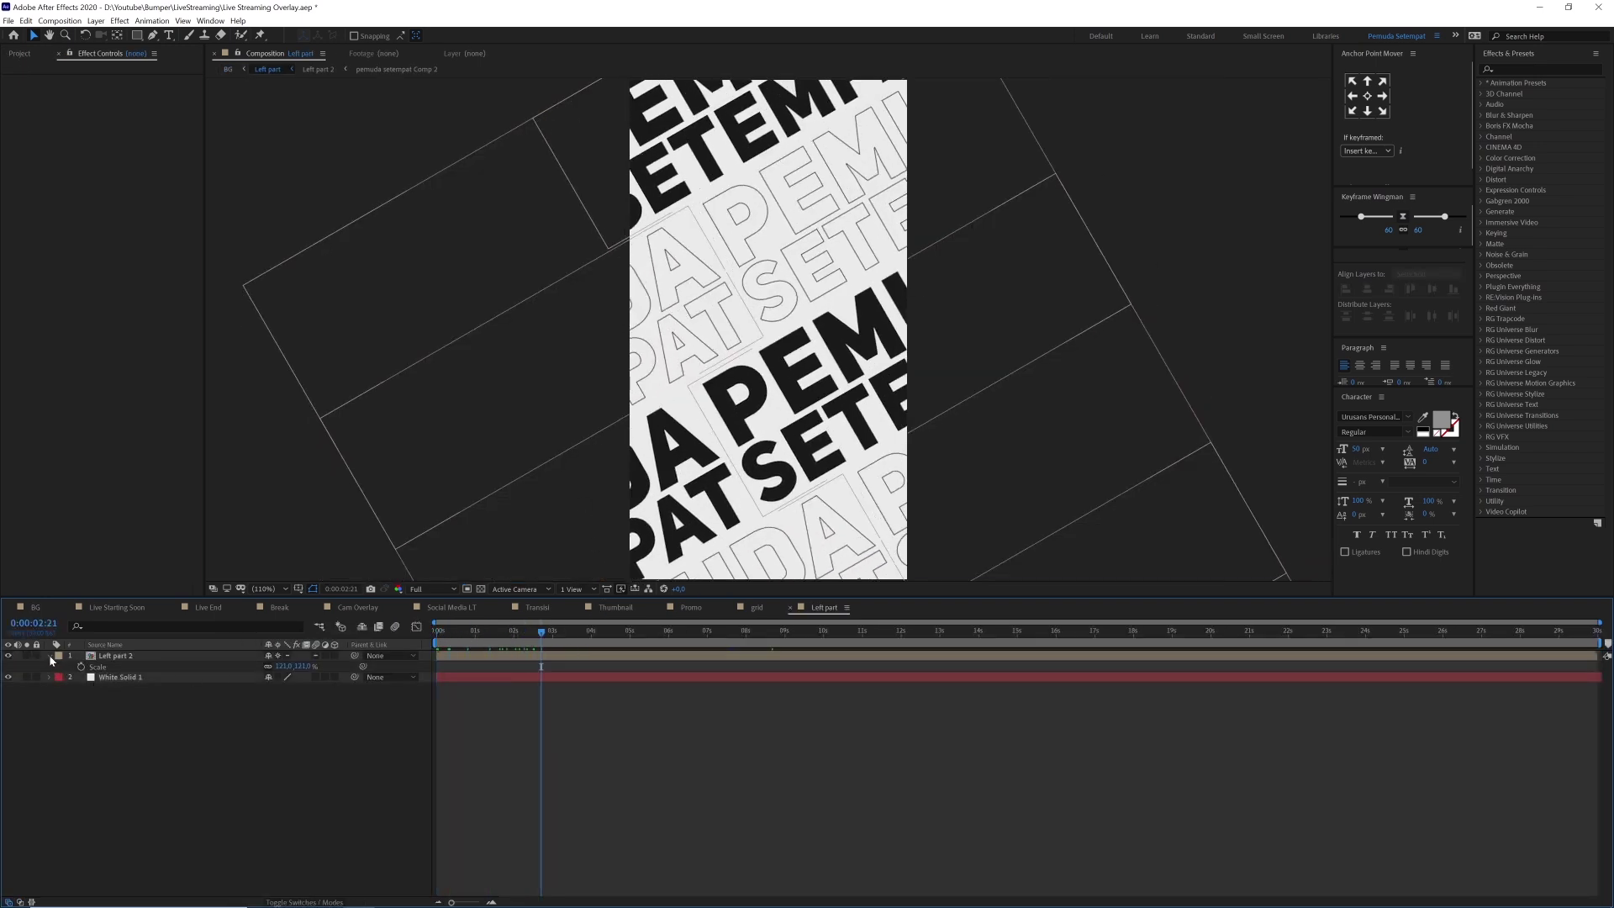
- Collapse the Left part 2 layer's properties and solo White Solid 1 and Left part 2 in turn to view each
click(48, 655)
click(123, 668)
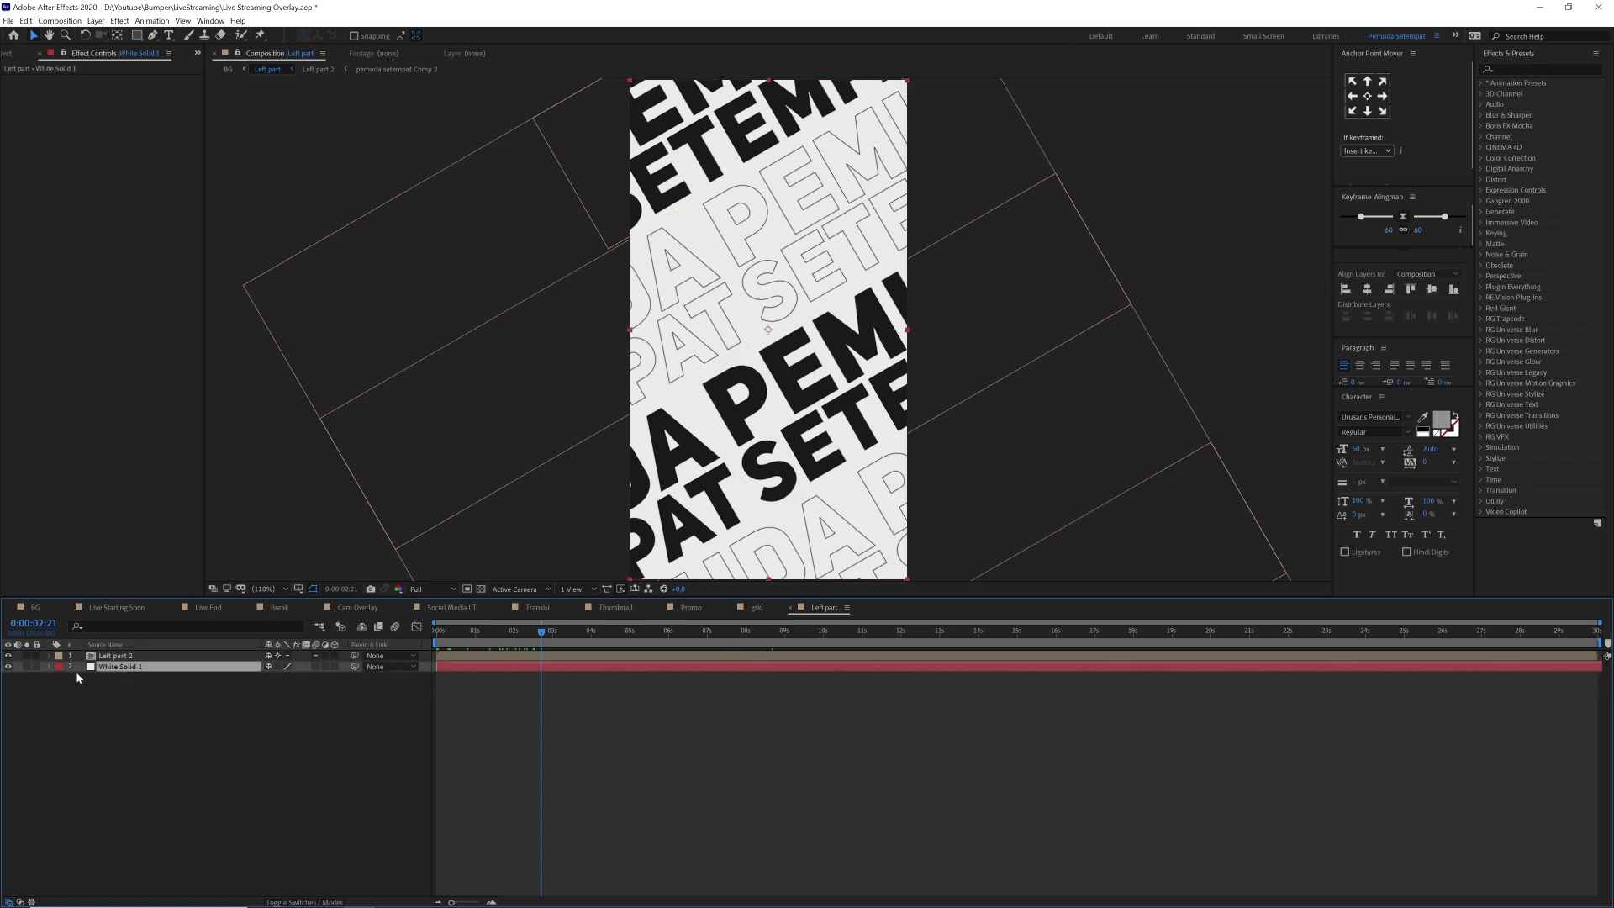
click(27, 666)
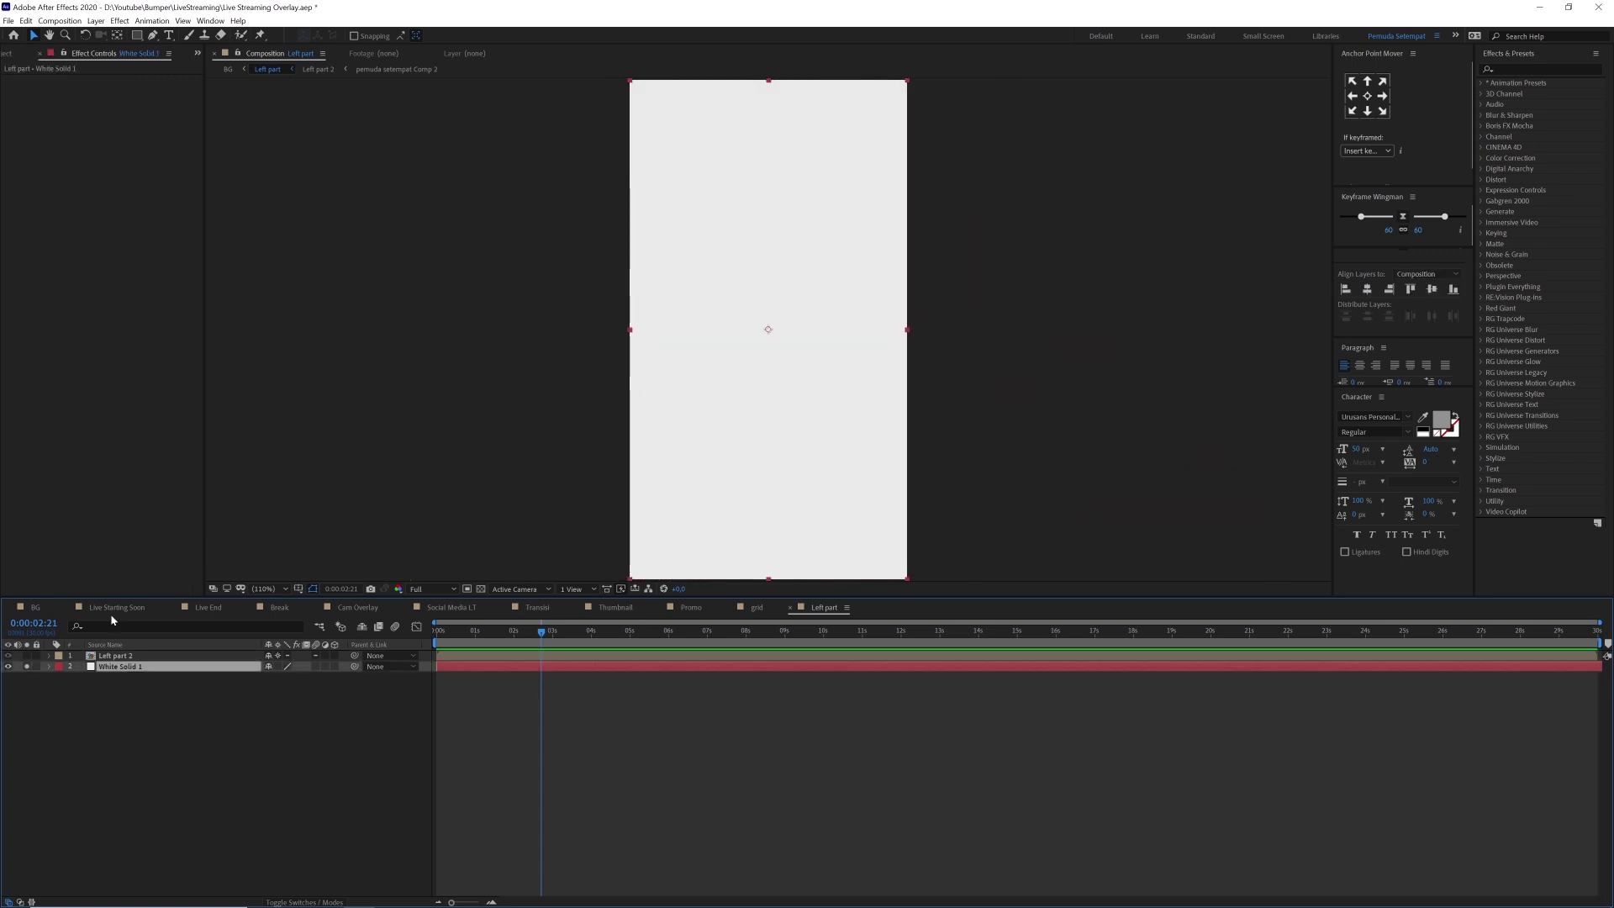
click(27, 666)
click(27, 656)
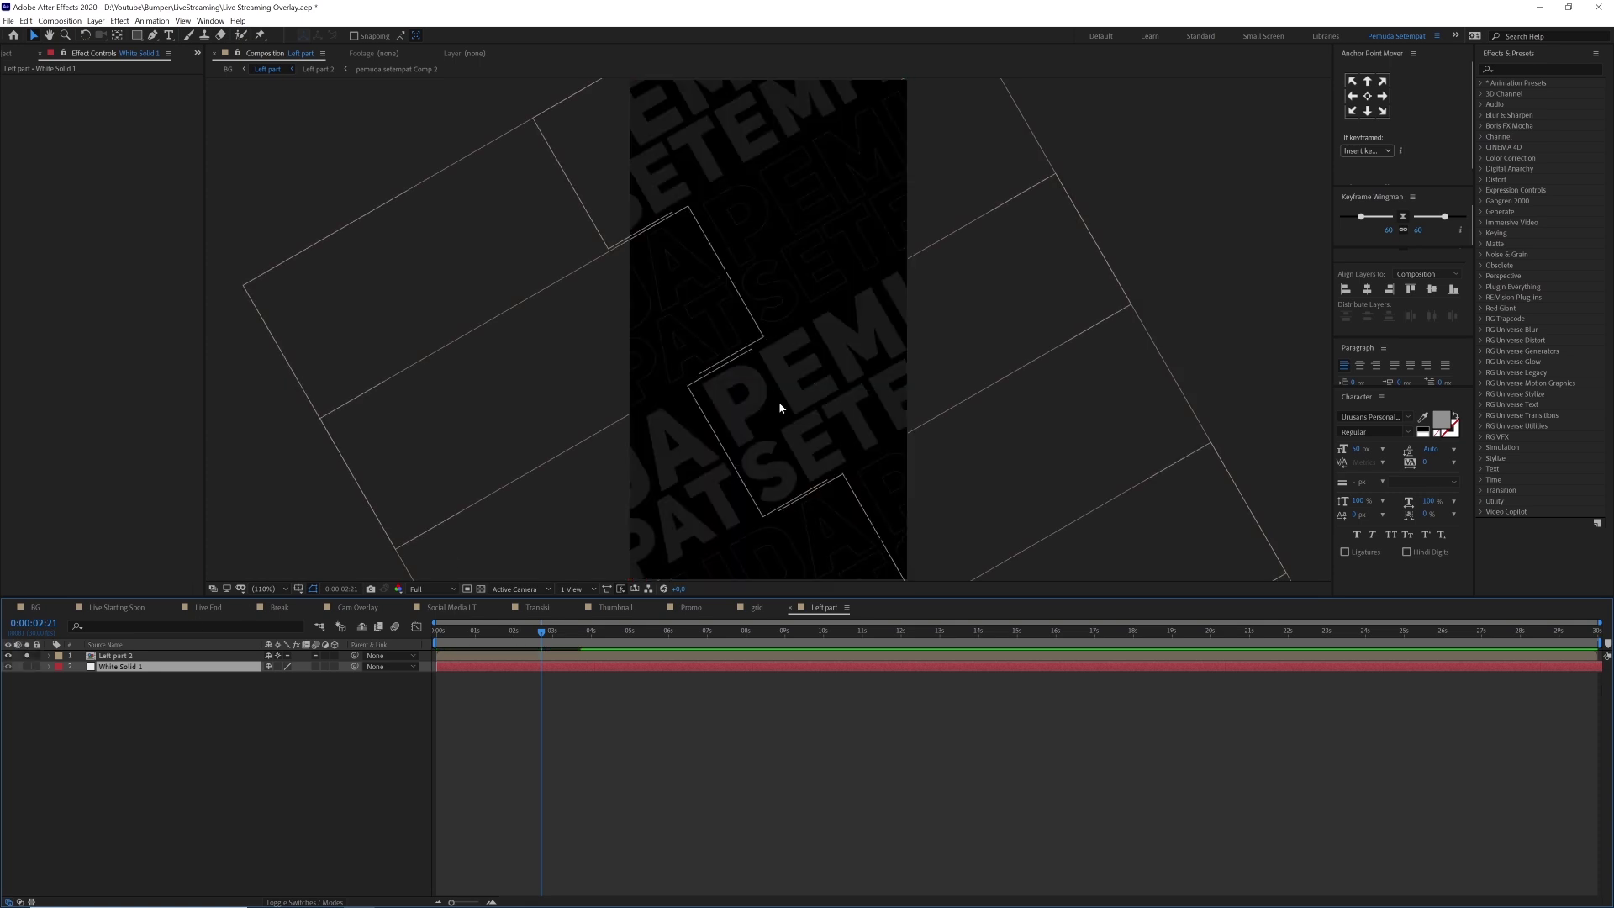
click(783, 411)
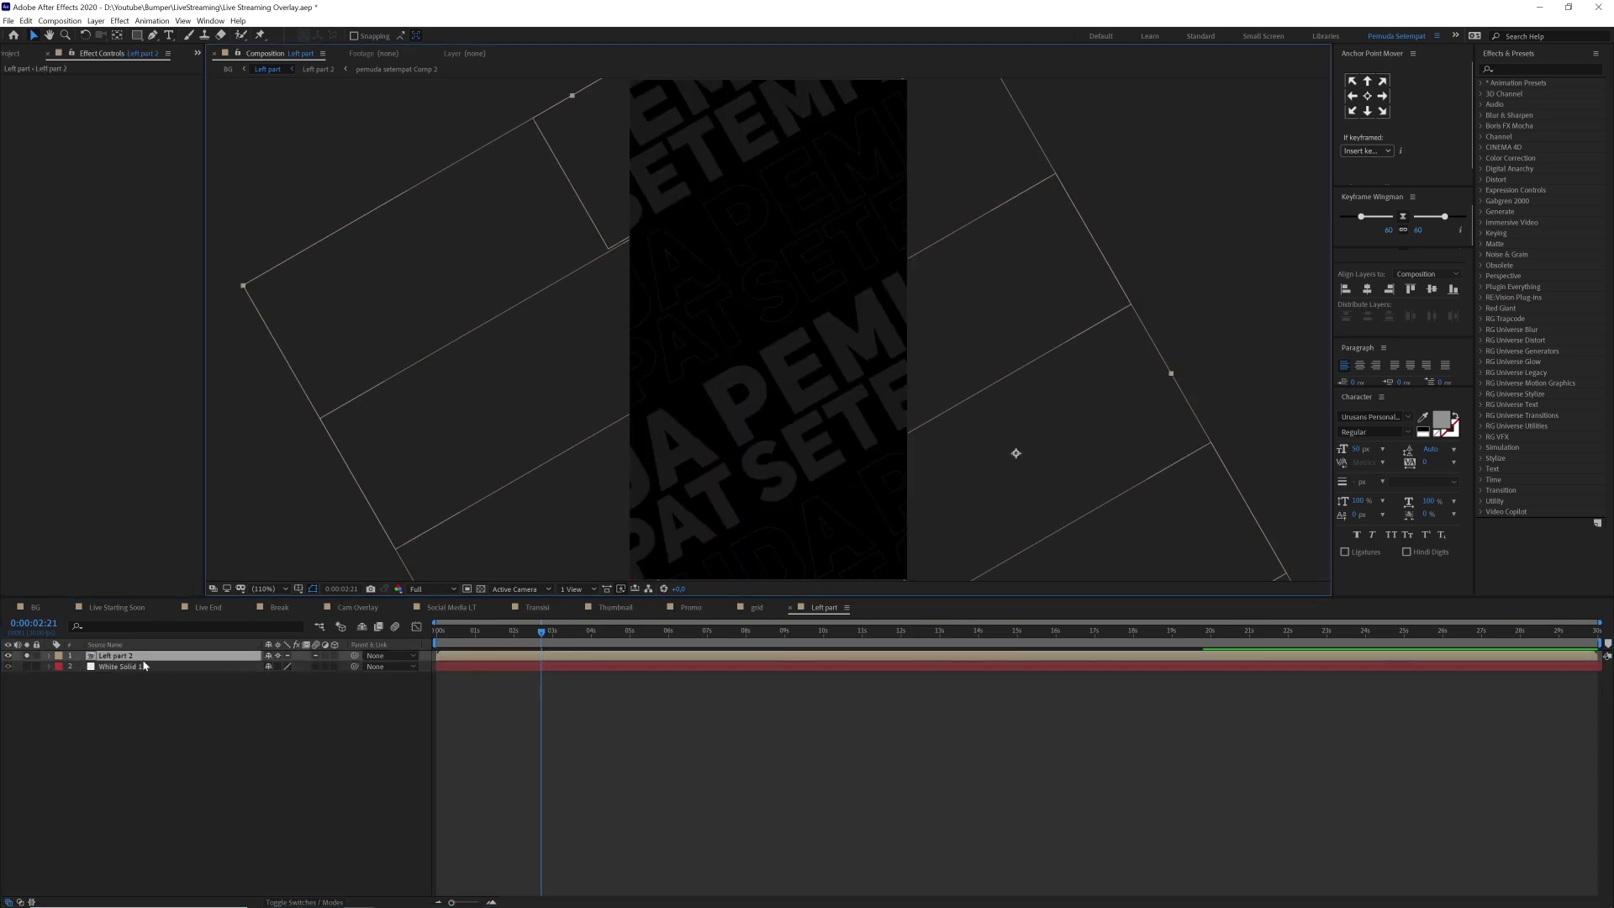
click(26, 656)
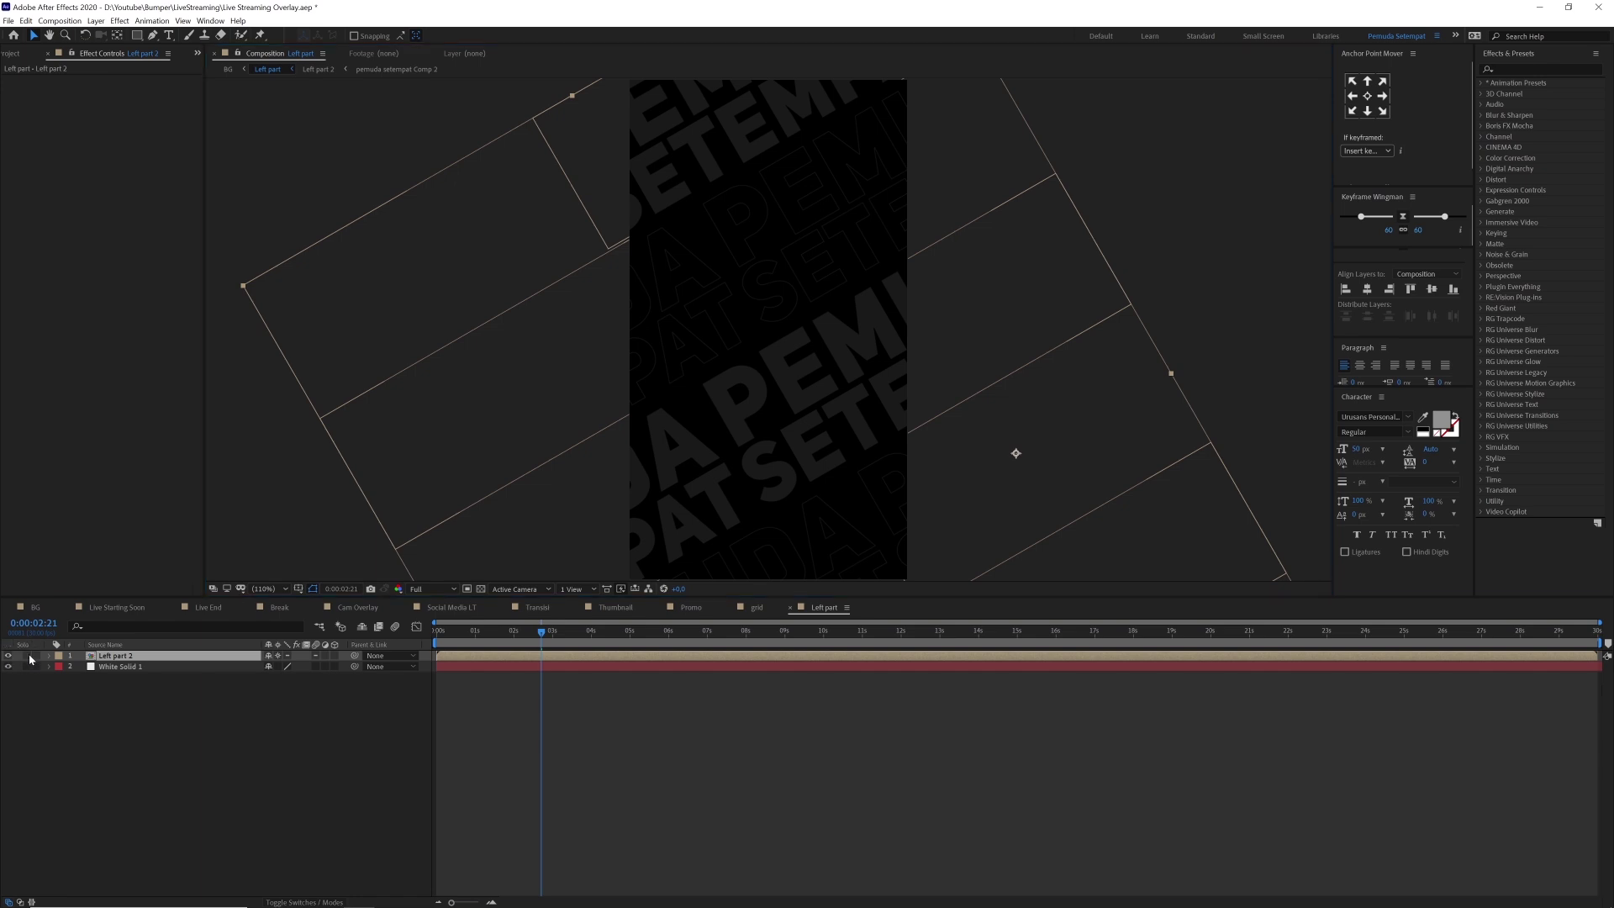
- Open the Left part 2 precomposition, collapse its first layer's properties and preview the text motion up to 0:00:13:27
double_click(123, 657)
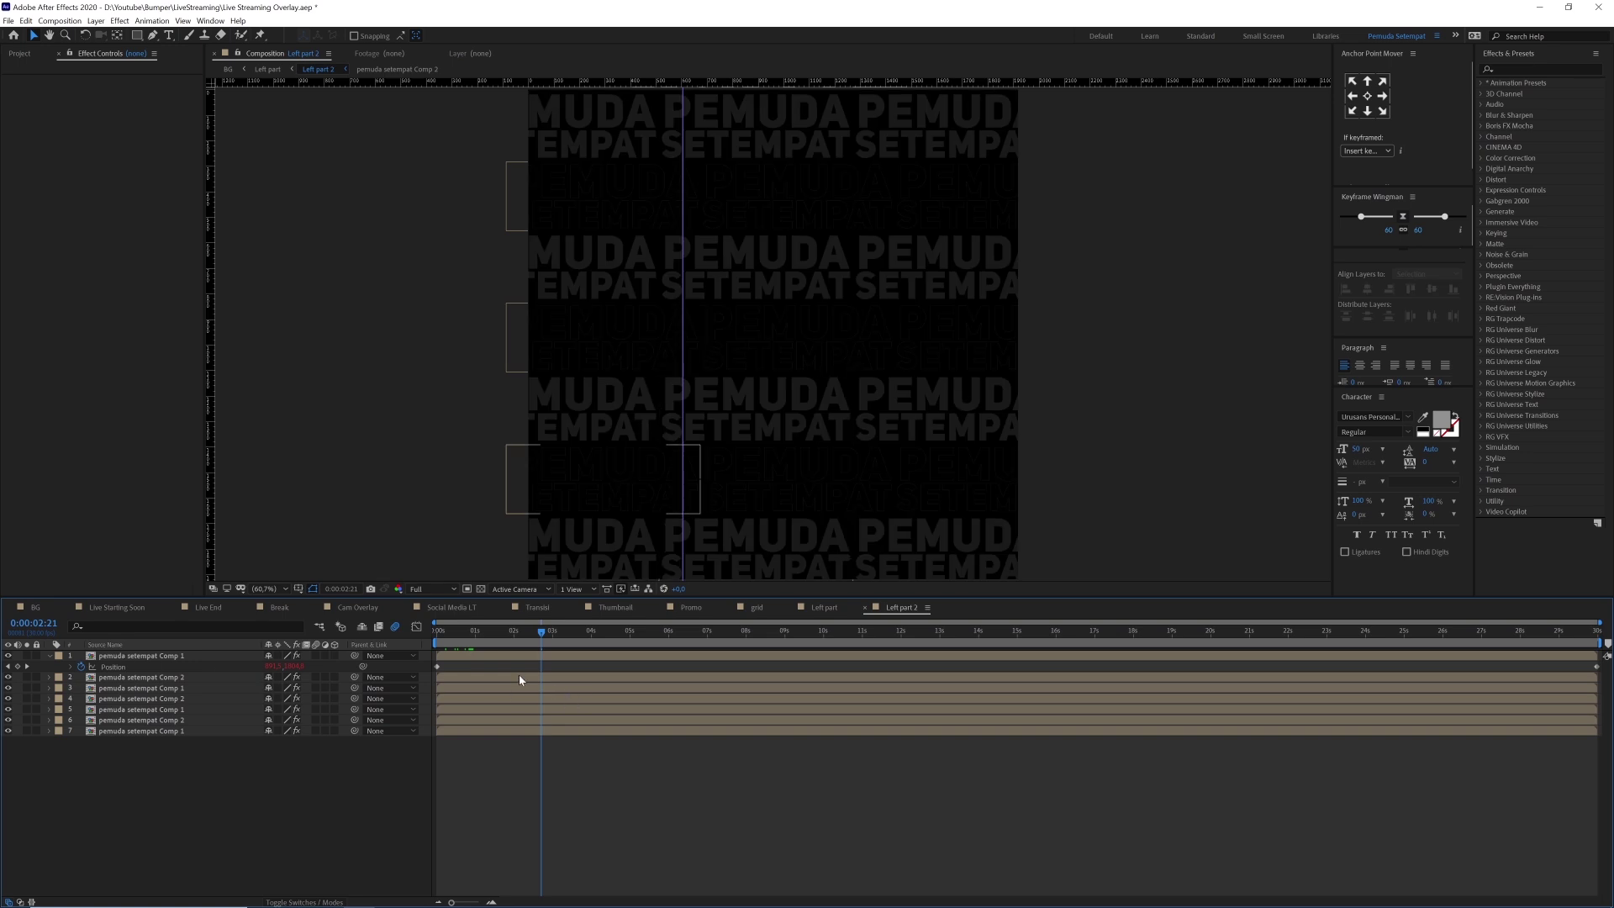
click(48, 656)
drag(540, 631, 974, 630)
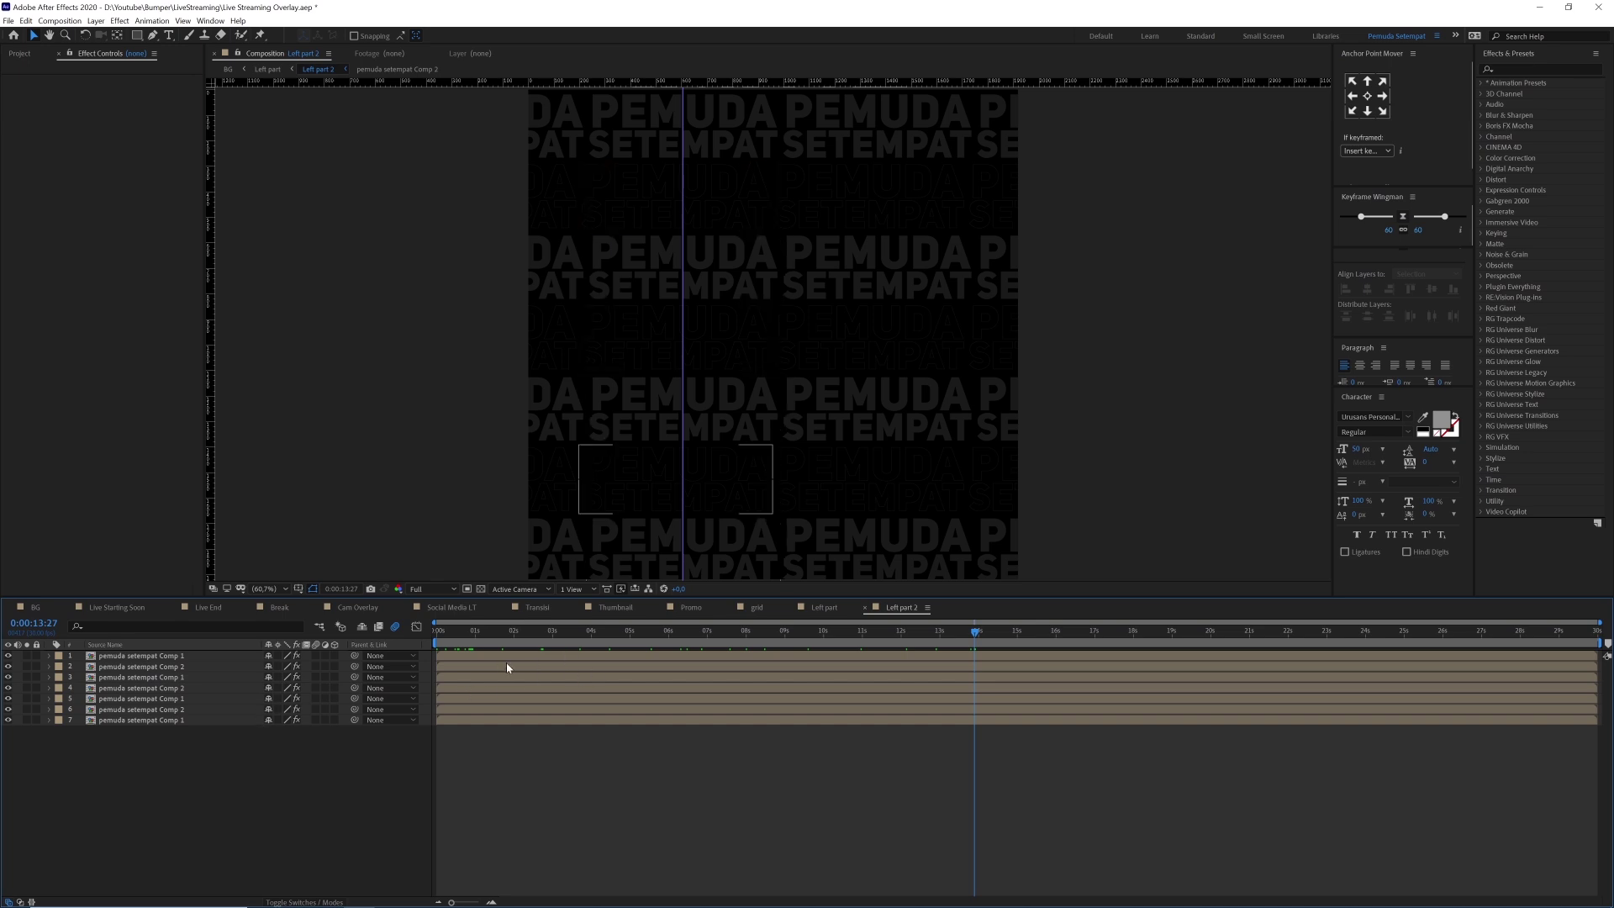
- Open the pemuda setempat Comp 1 precomposition from the first layer to view its text
click(168, 710)
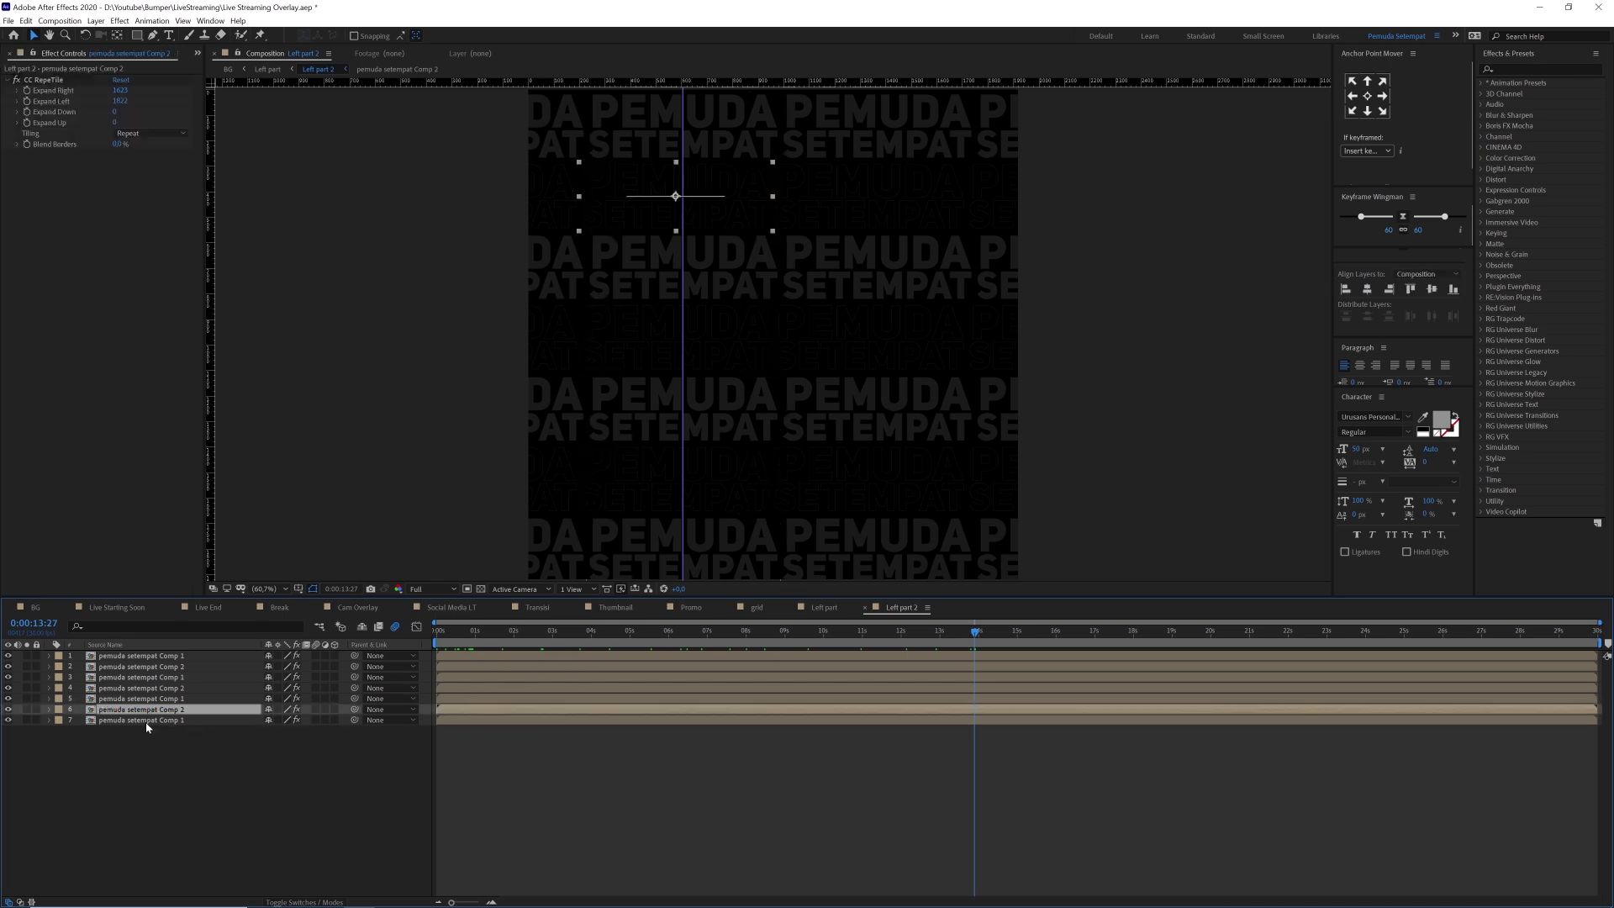
click(158, 656)
double_click(160, 656)
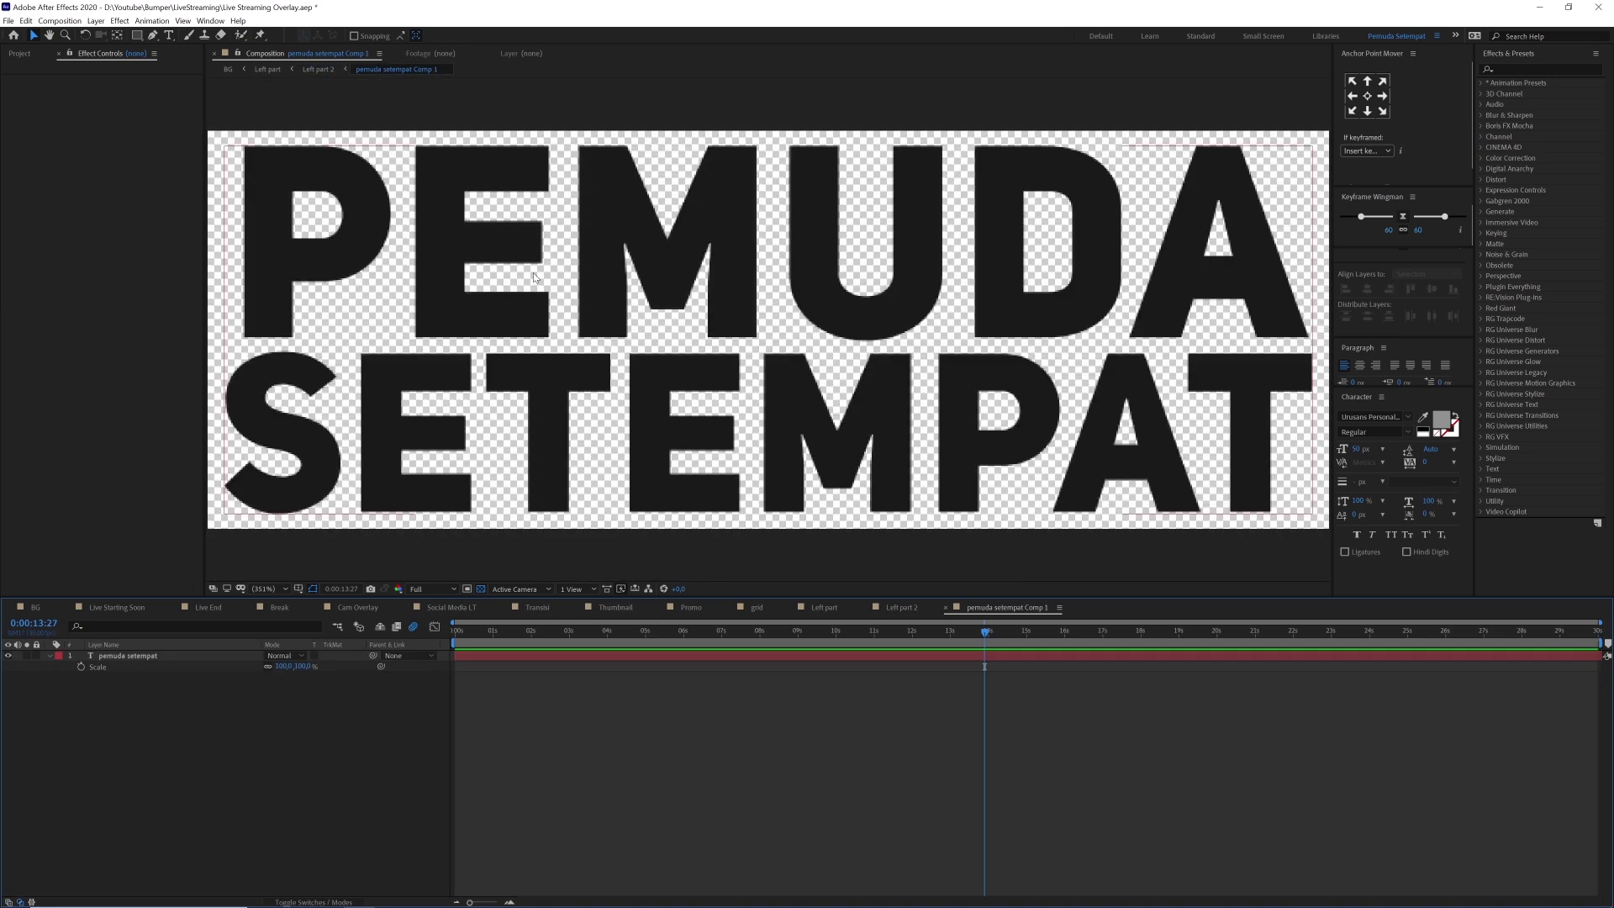
- Open pemuda setempat Comp 2 from Left part 2 and compare its text with pemuda setempat Comp 1
click(908, 611)
click(158, 668)
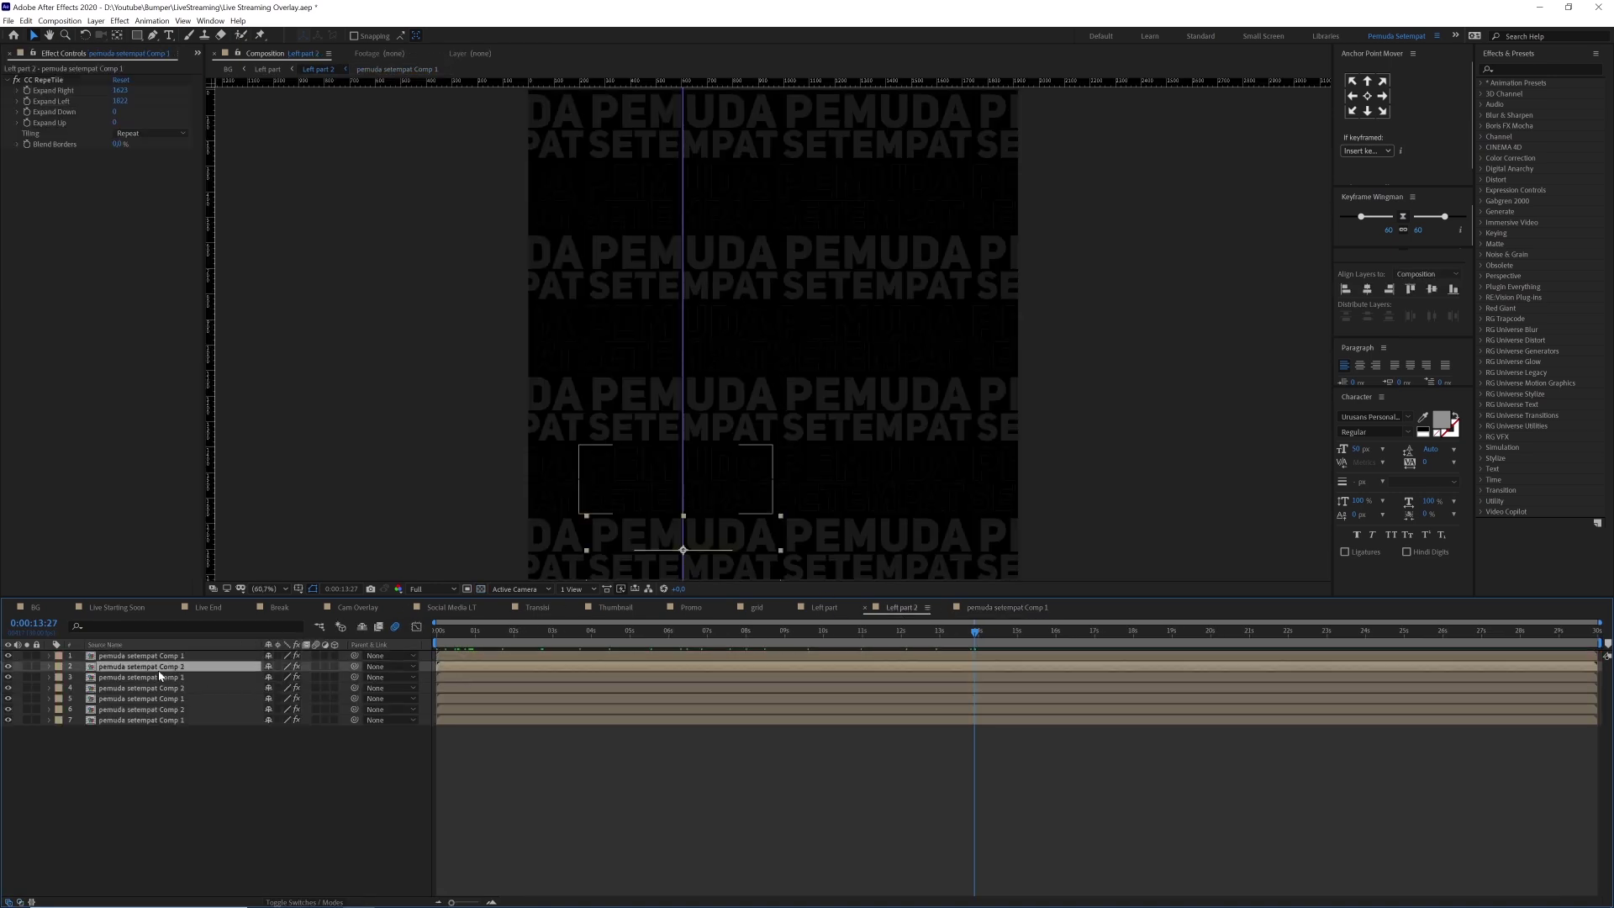
double_click(170, 669)
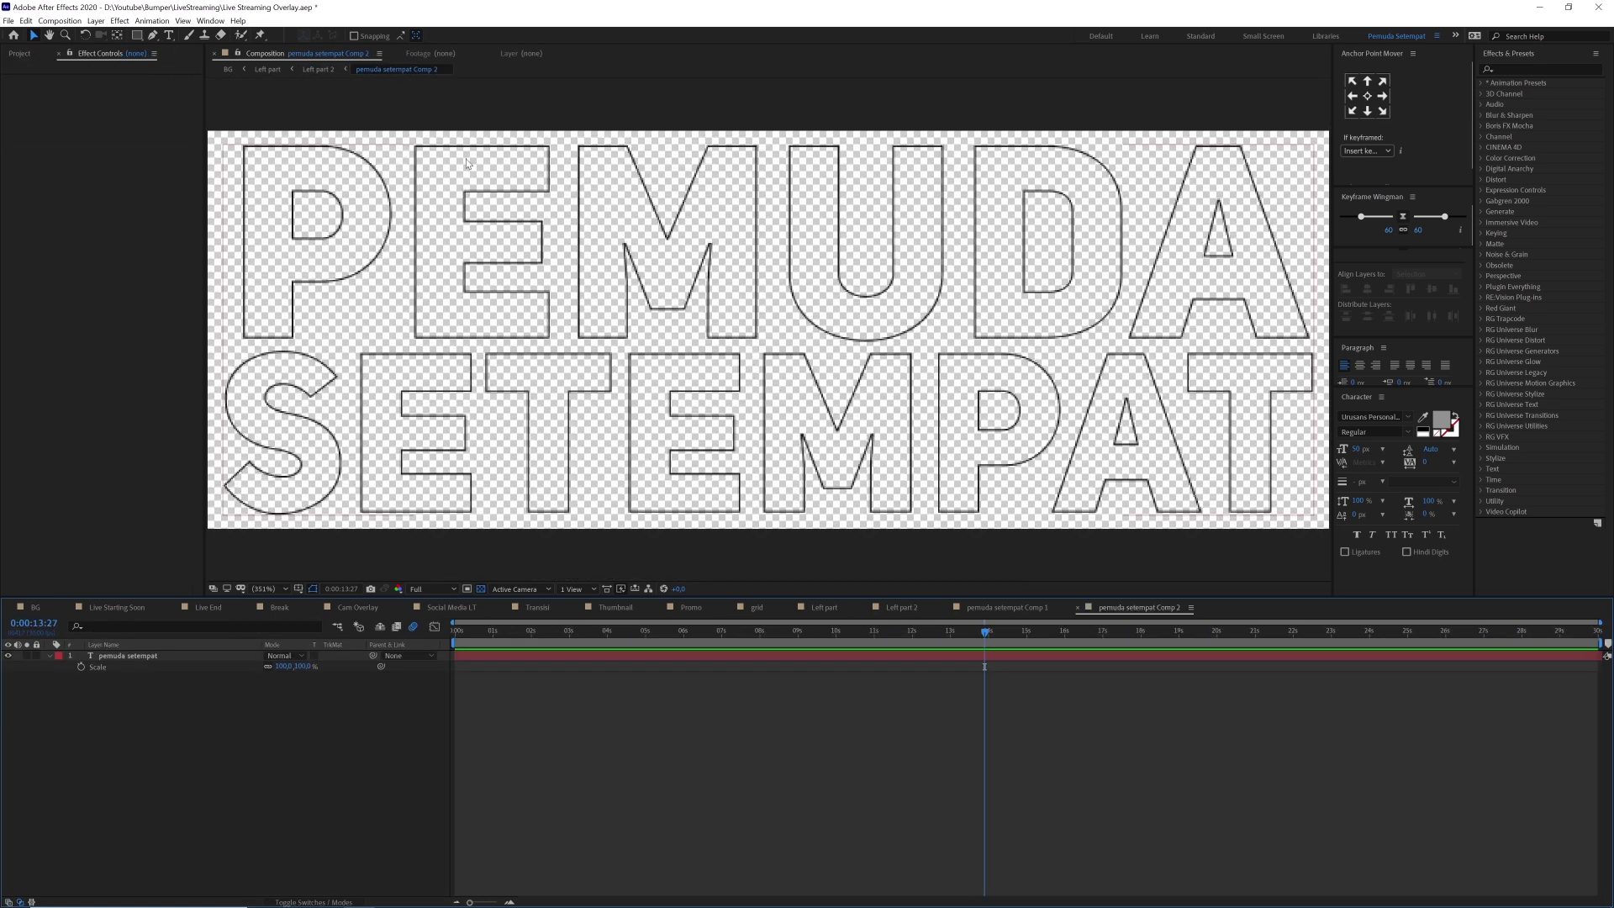
key(shift+comma)
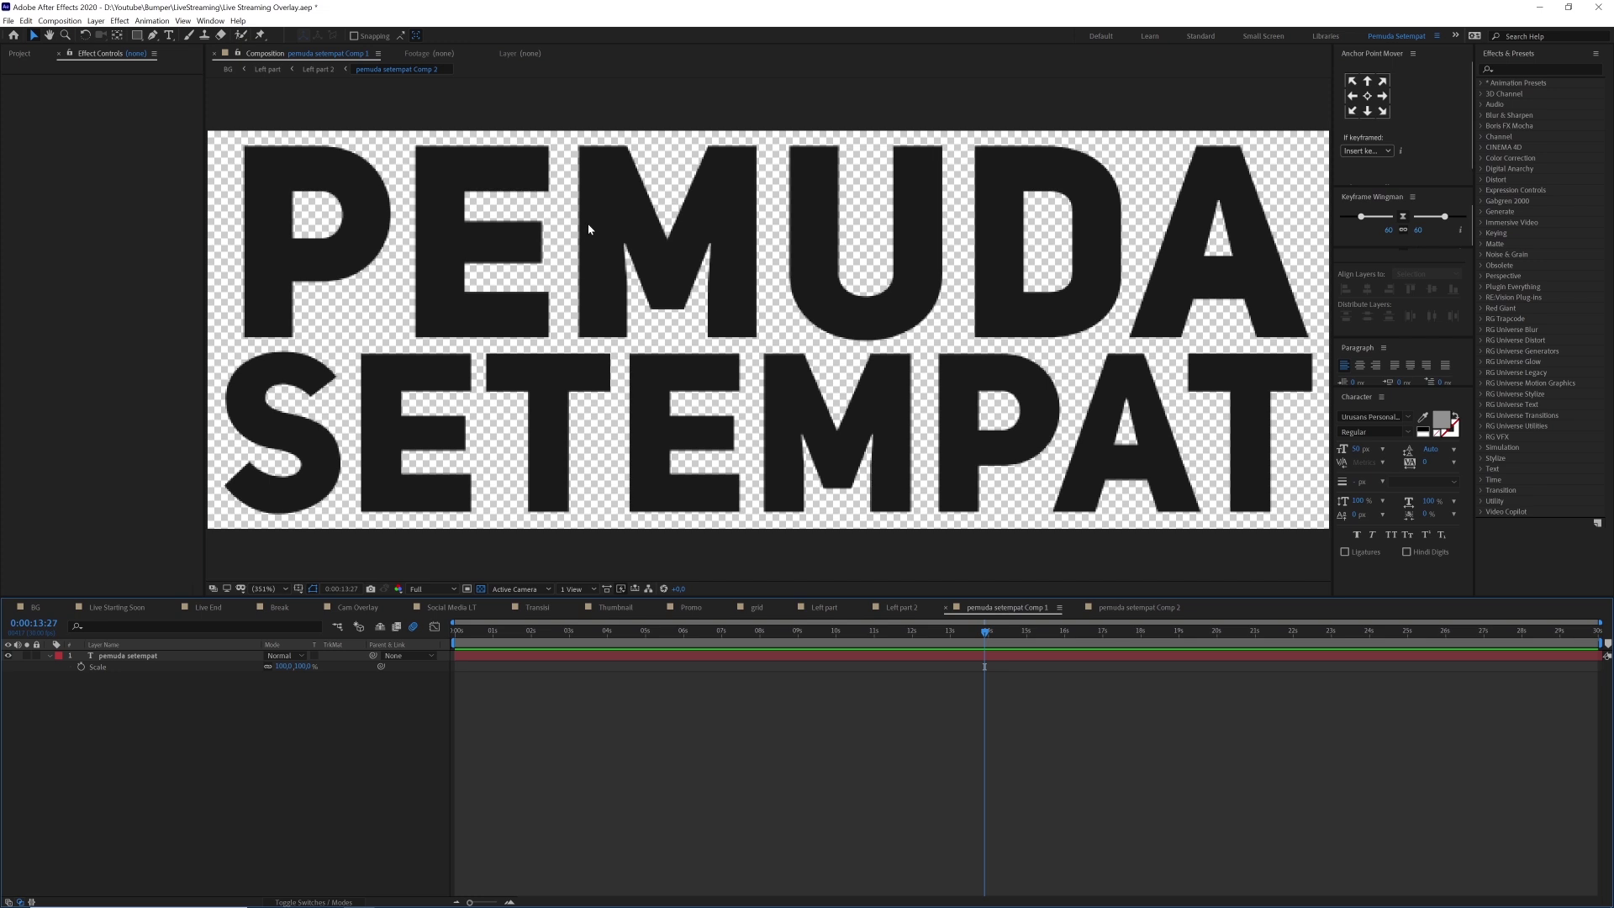
click(1126, 608)
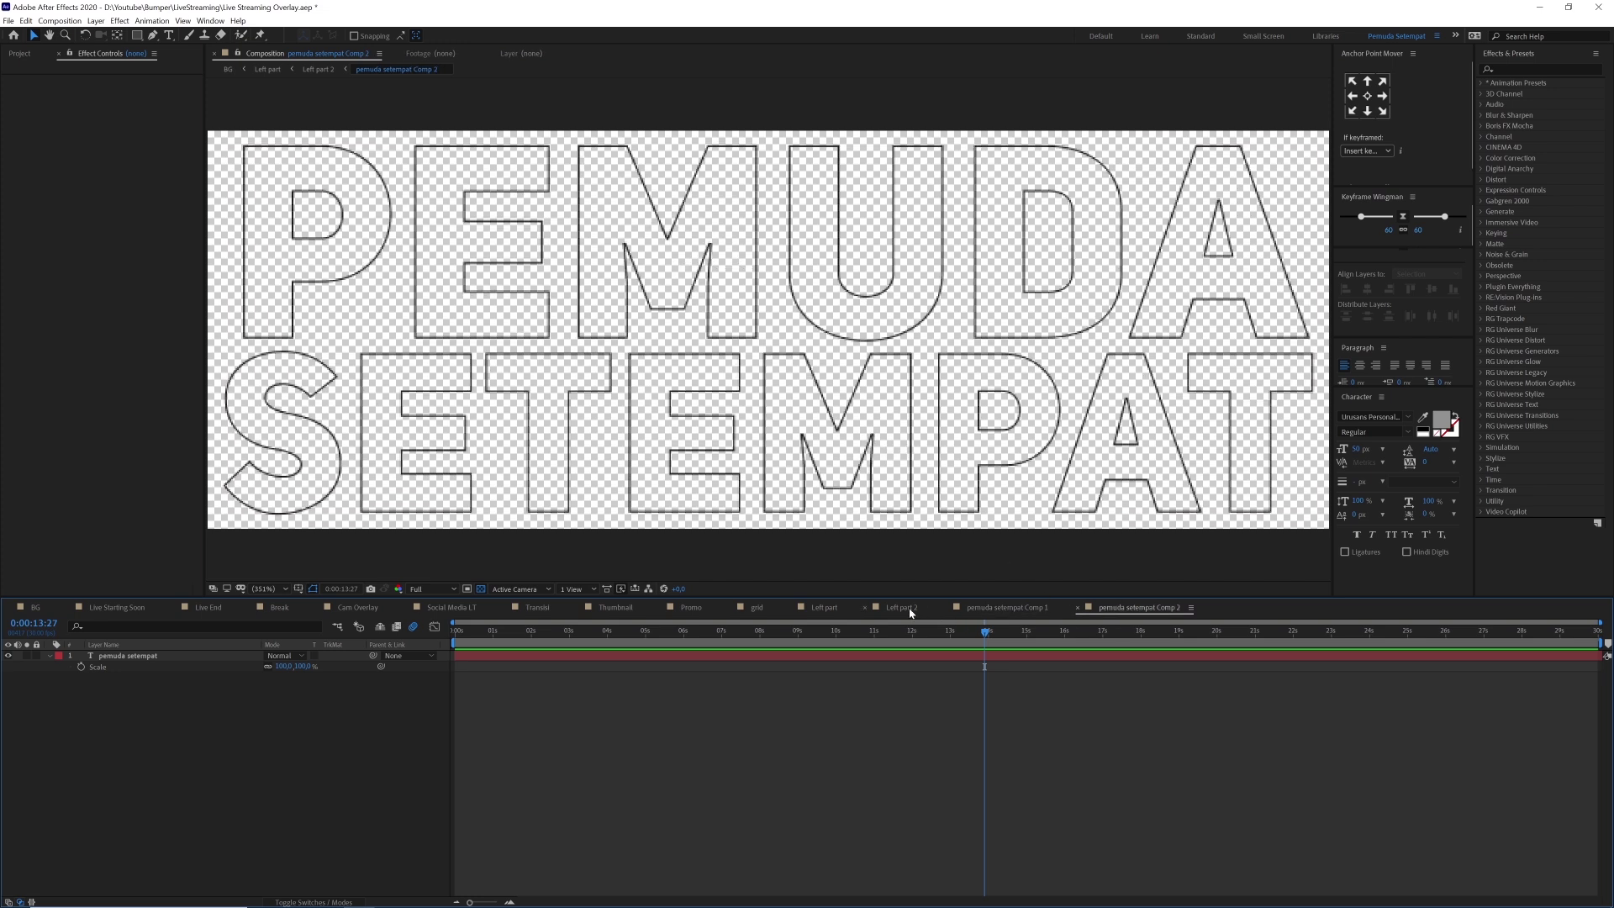
- Return to Left part 2 and examine the CC RepeTile effect on its first two text layers
click(912, 610)
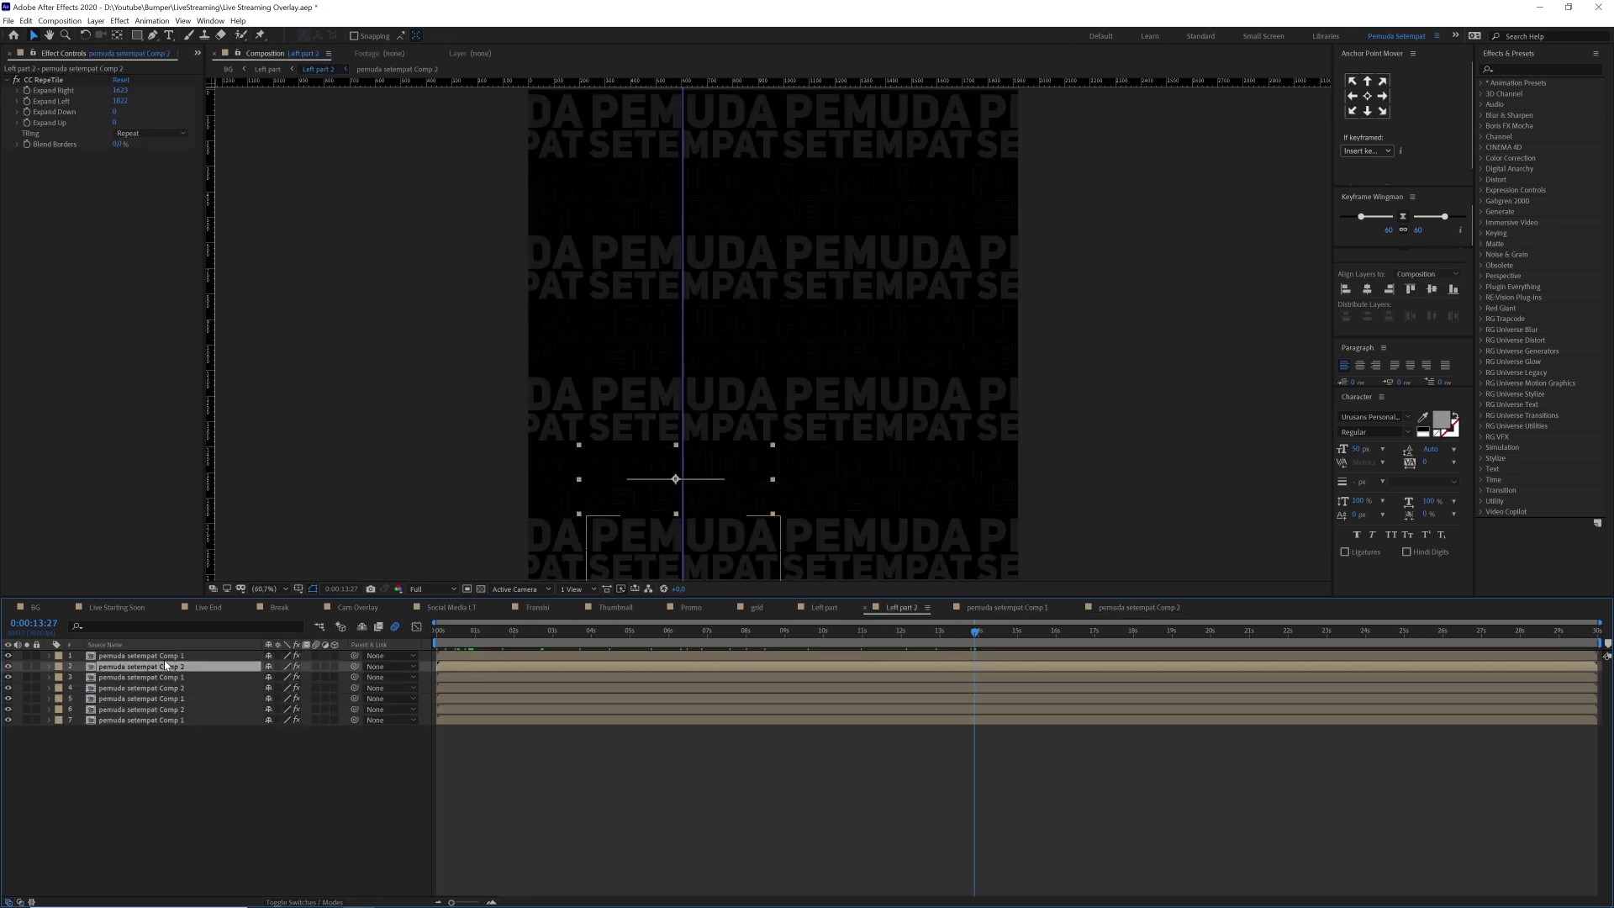
key(ctrl+Up)
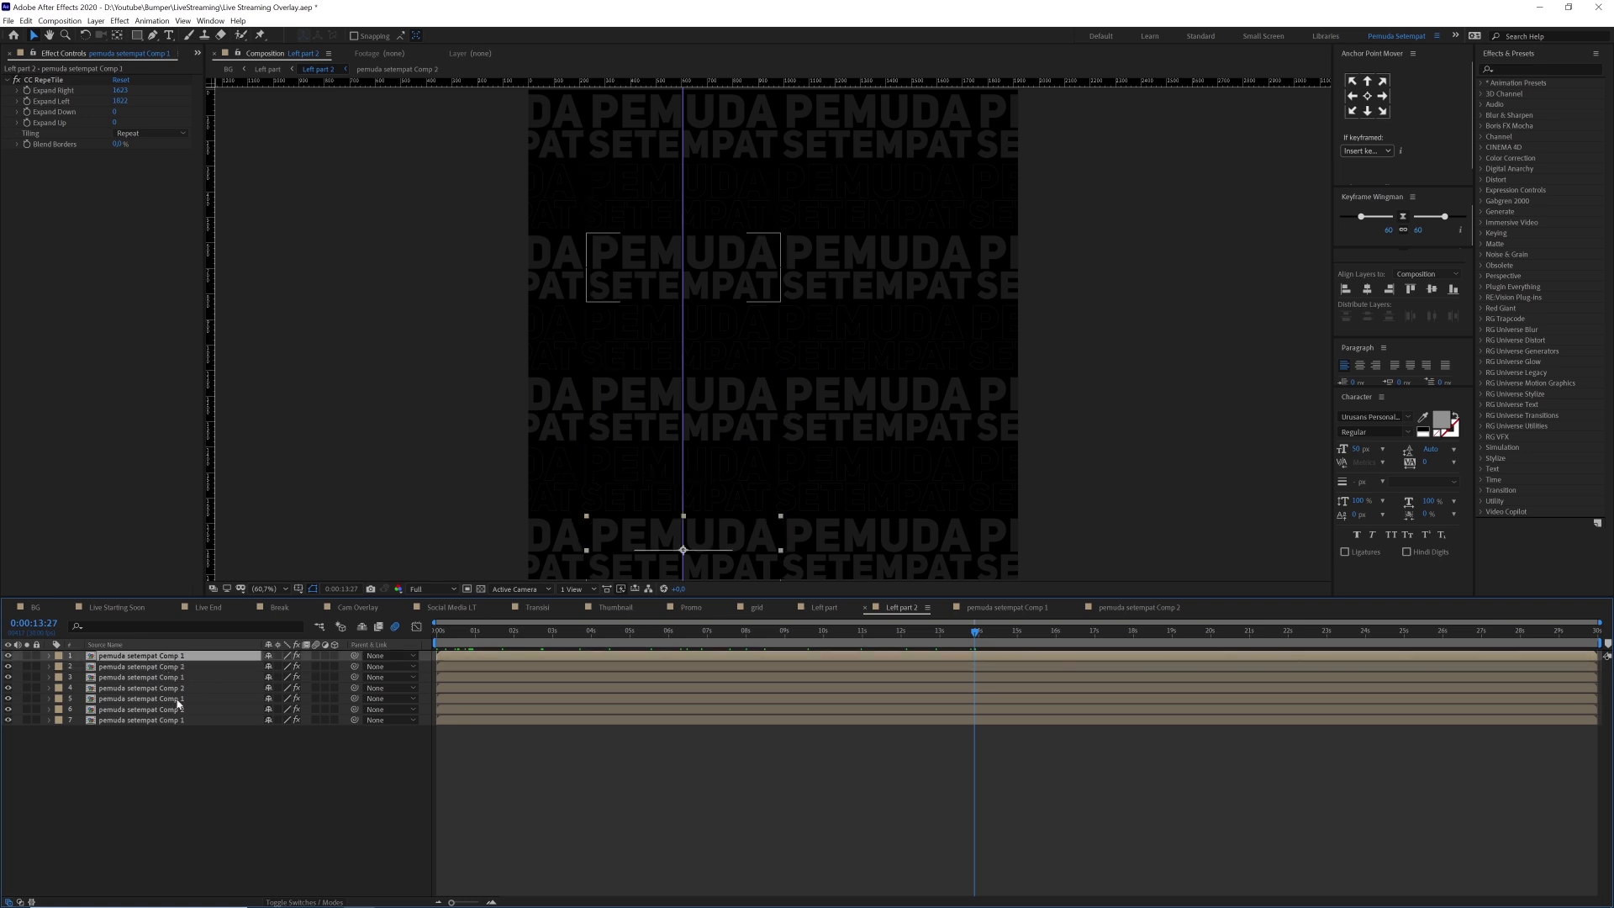
click(172, 666)
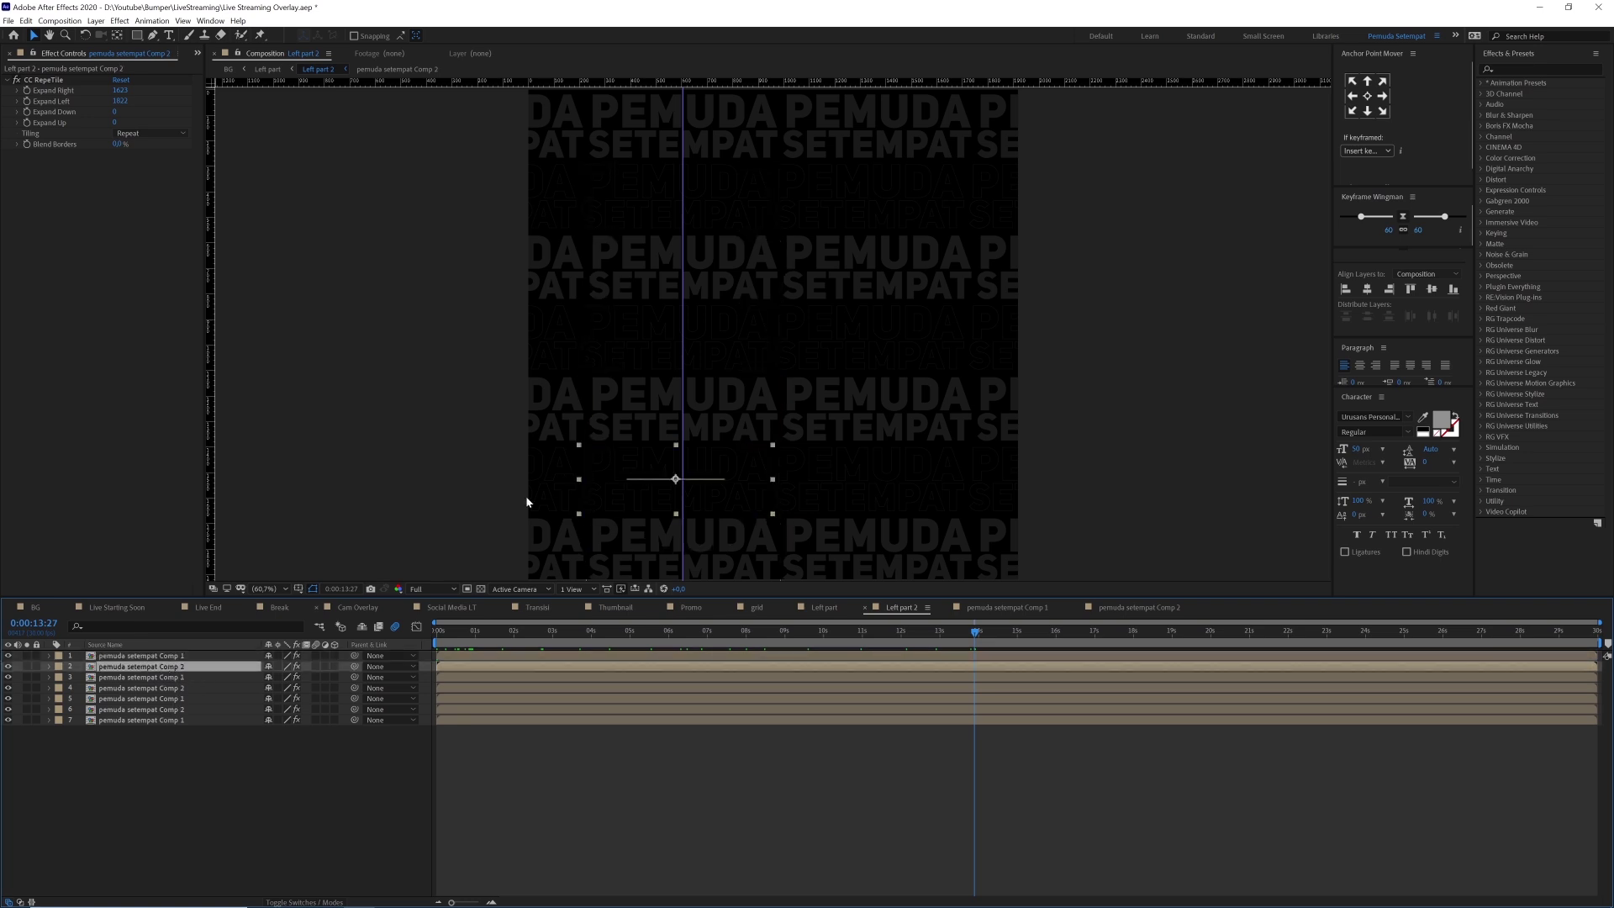
click(188, 657)
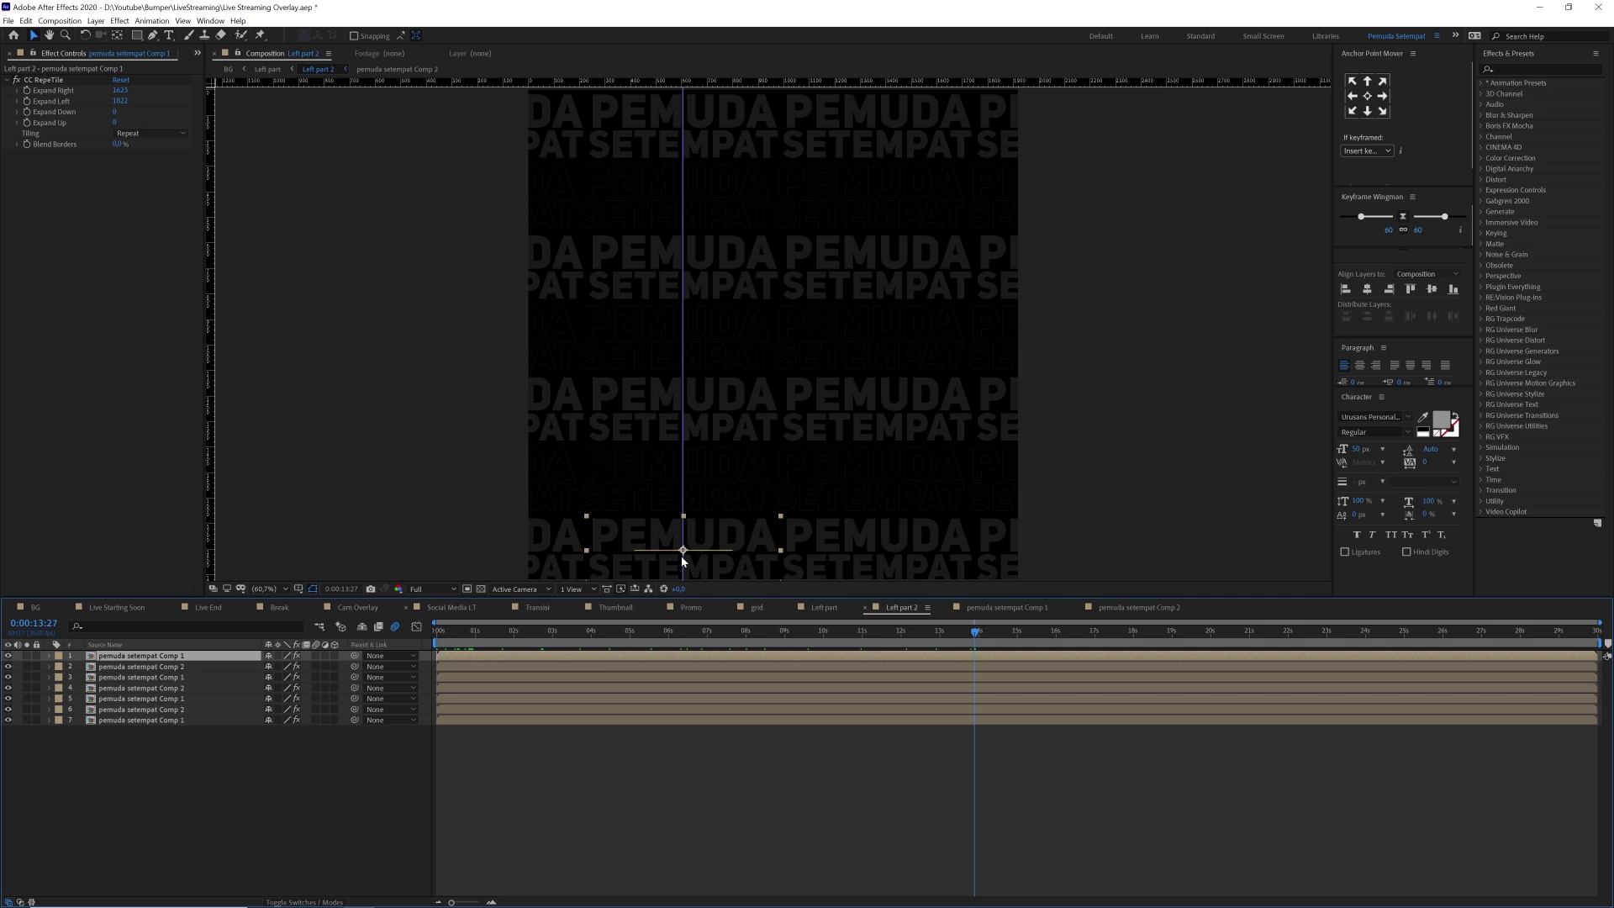
click(43, 81)
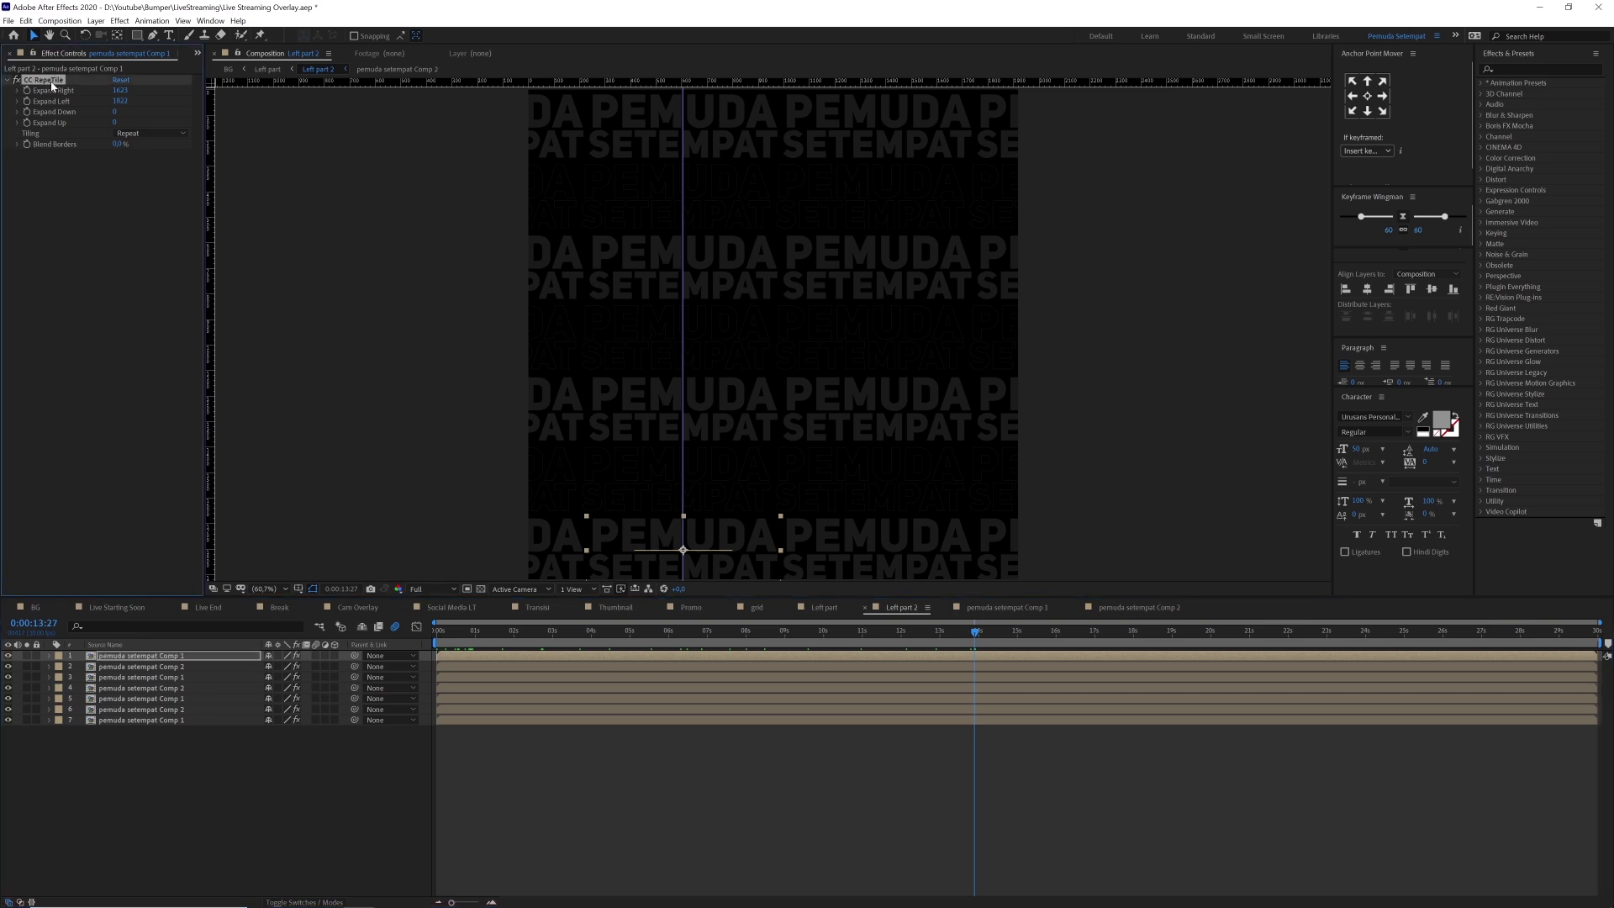
- Reveal the first text layer's Position keyframes and view the layer at the start of the composition
key(p)
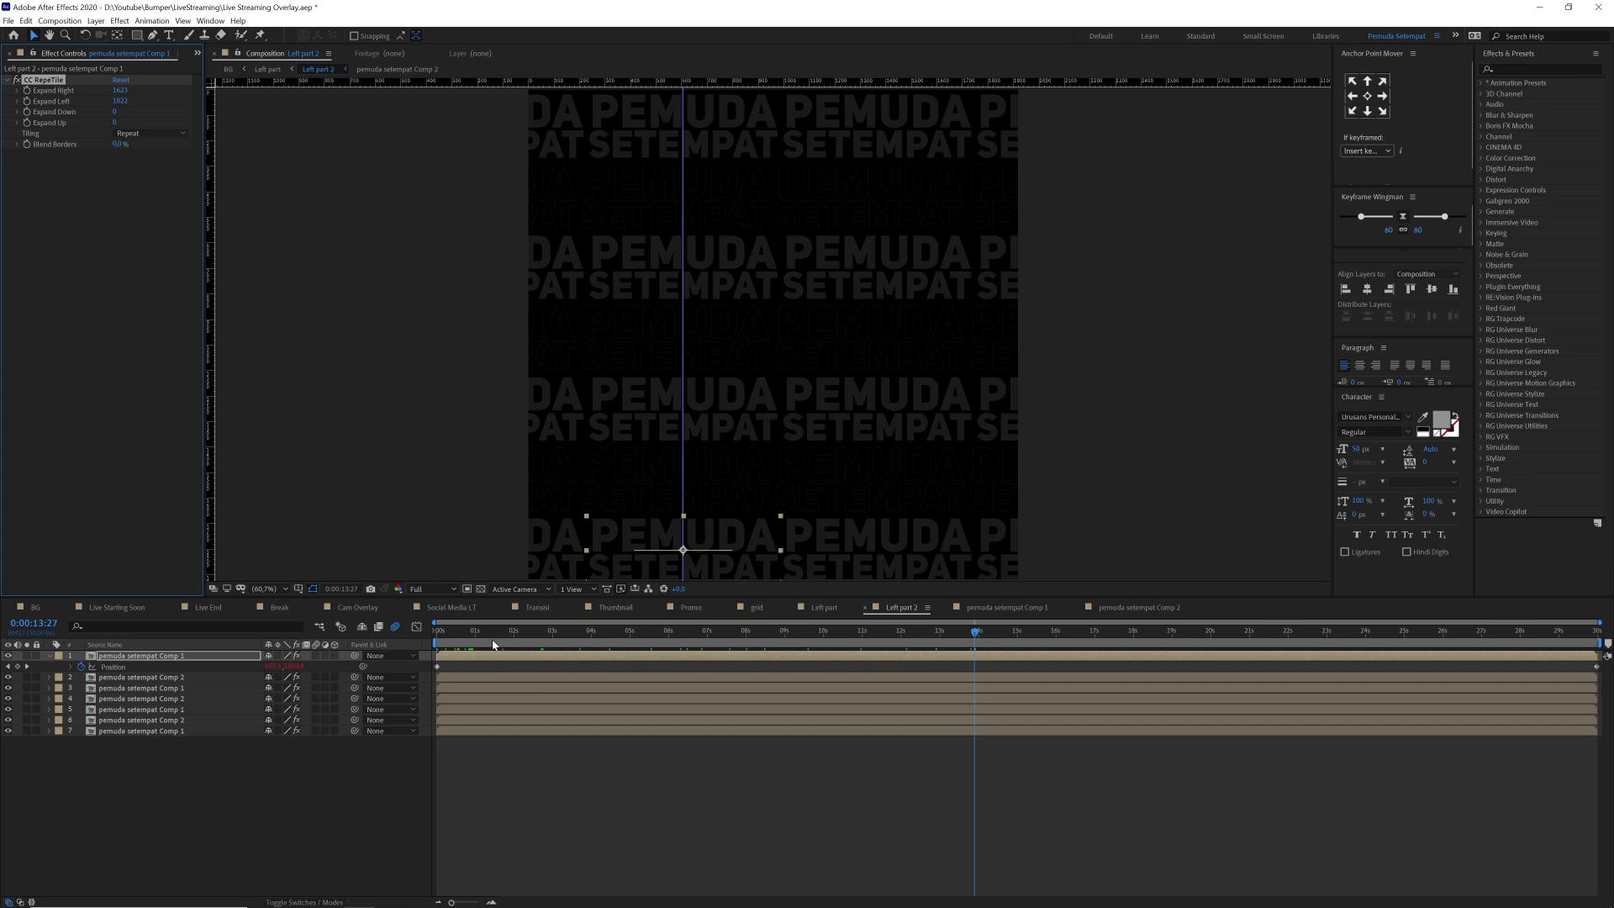
key(Home)
key(h)
drag(728, 385, 726, 225)
key(v)
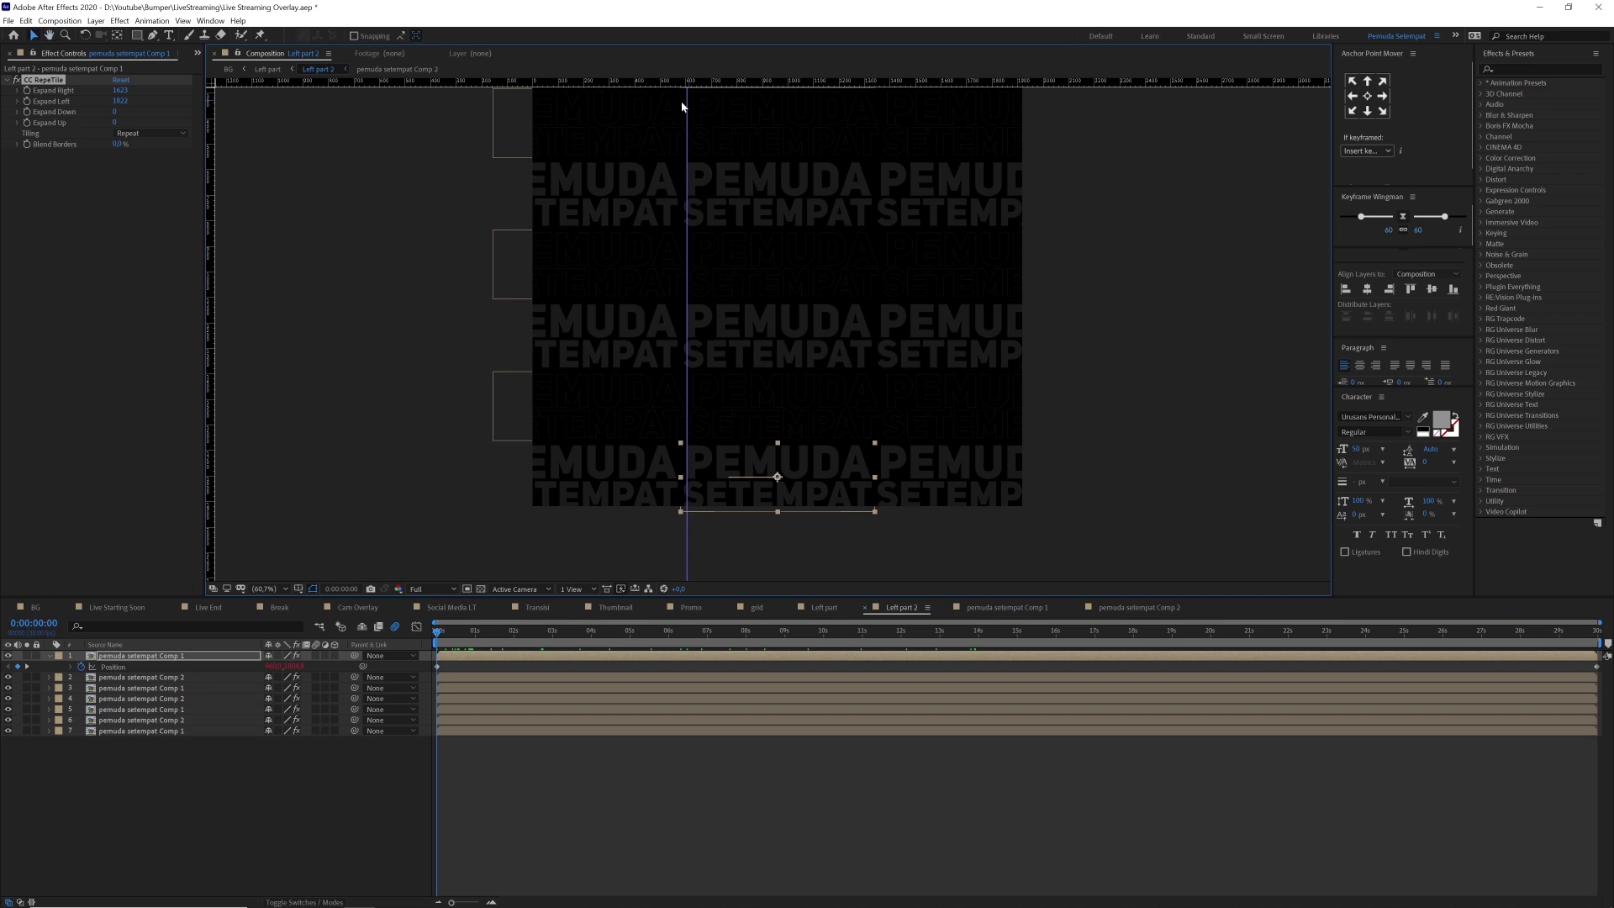
- Compare the first text layer's alignment with the vertical guide at the start and end of the composition
scroll(711, 486, up, 4)
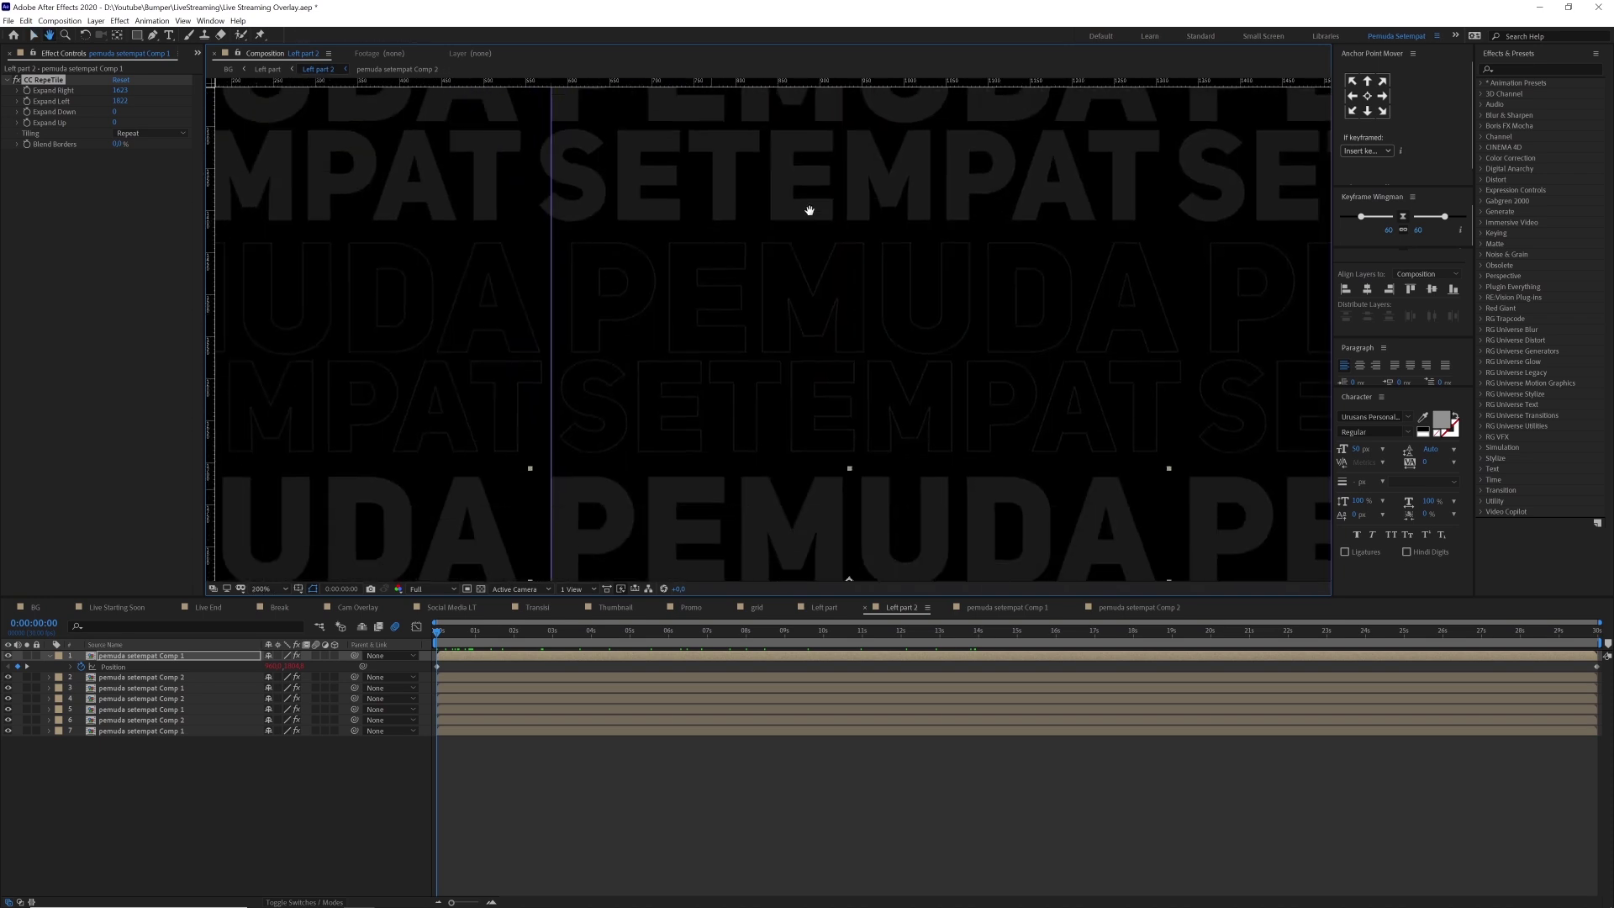
scroll(684, 350, up, 2)
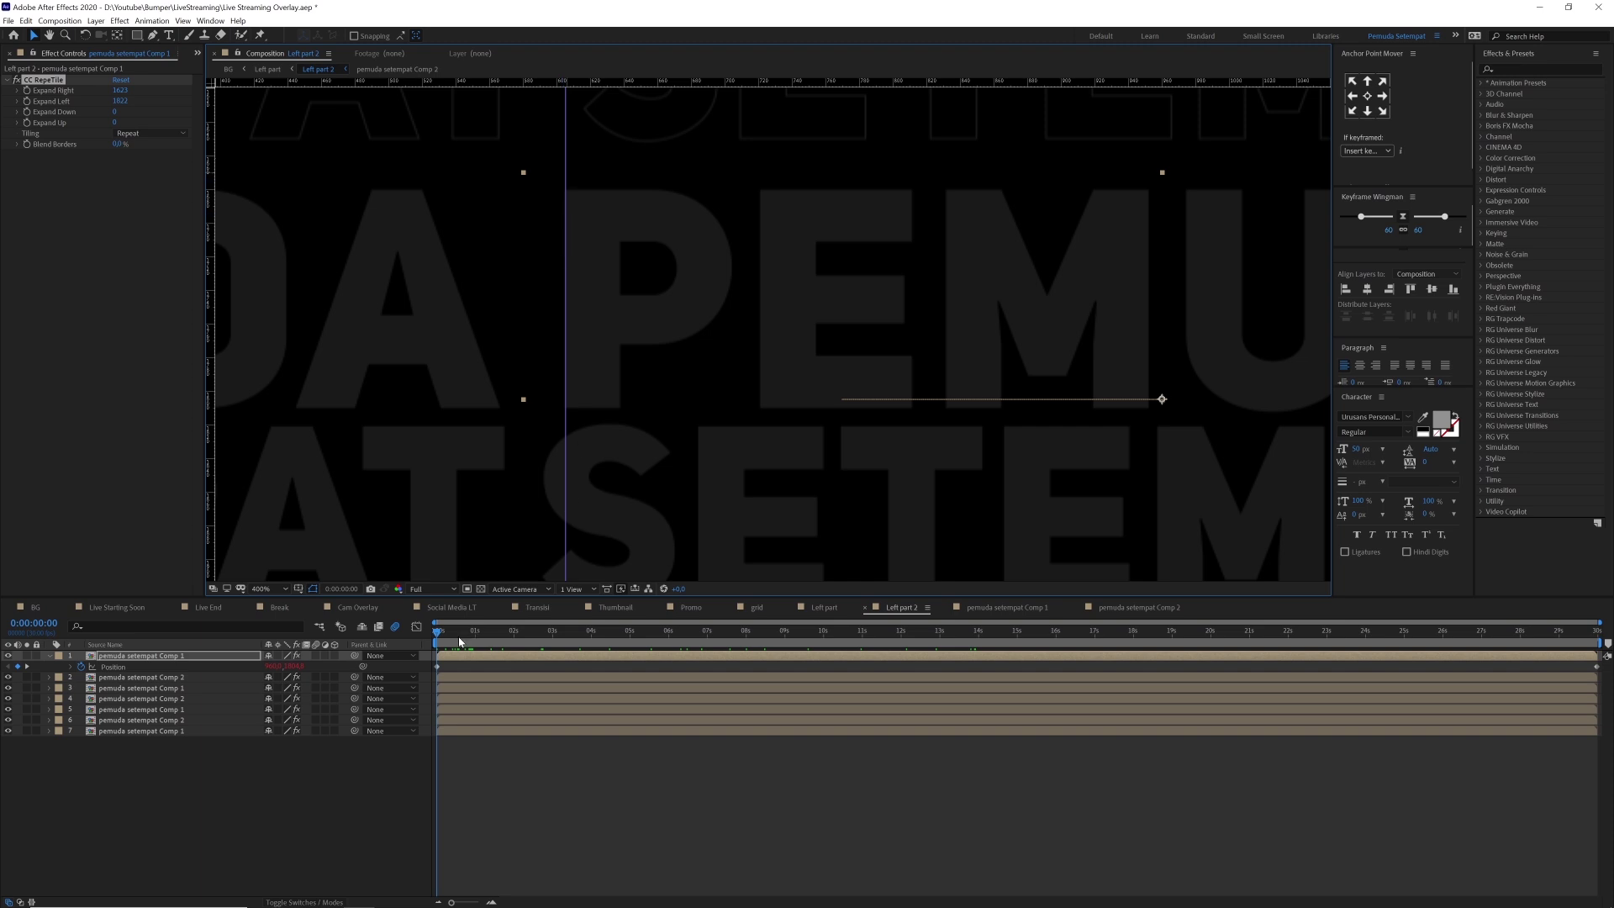
click(110, 666)
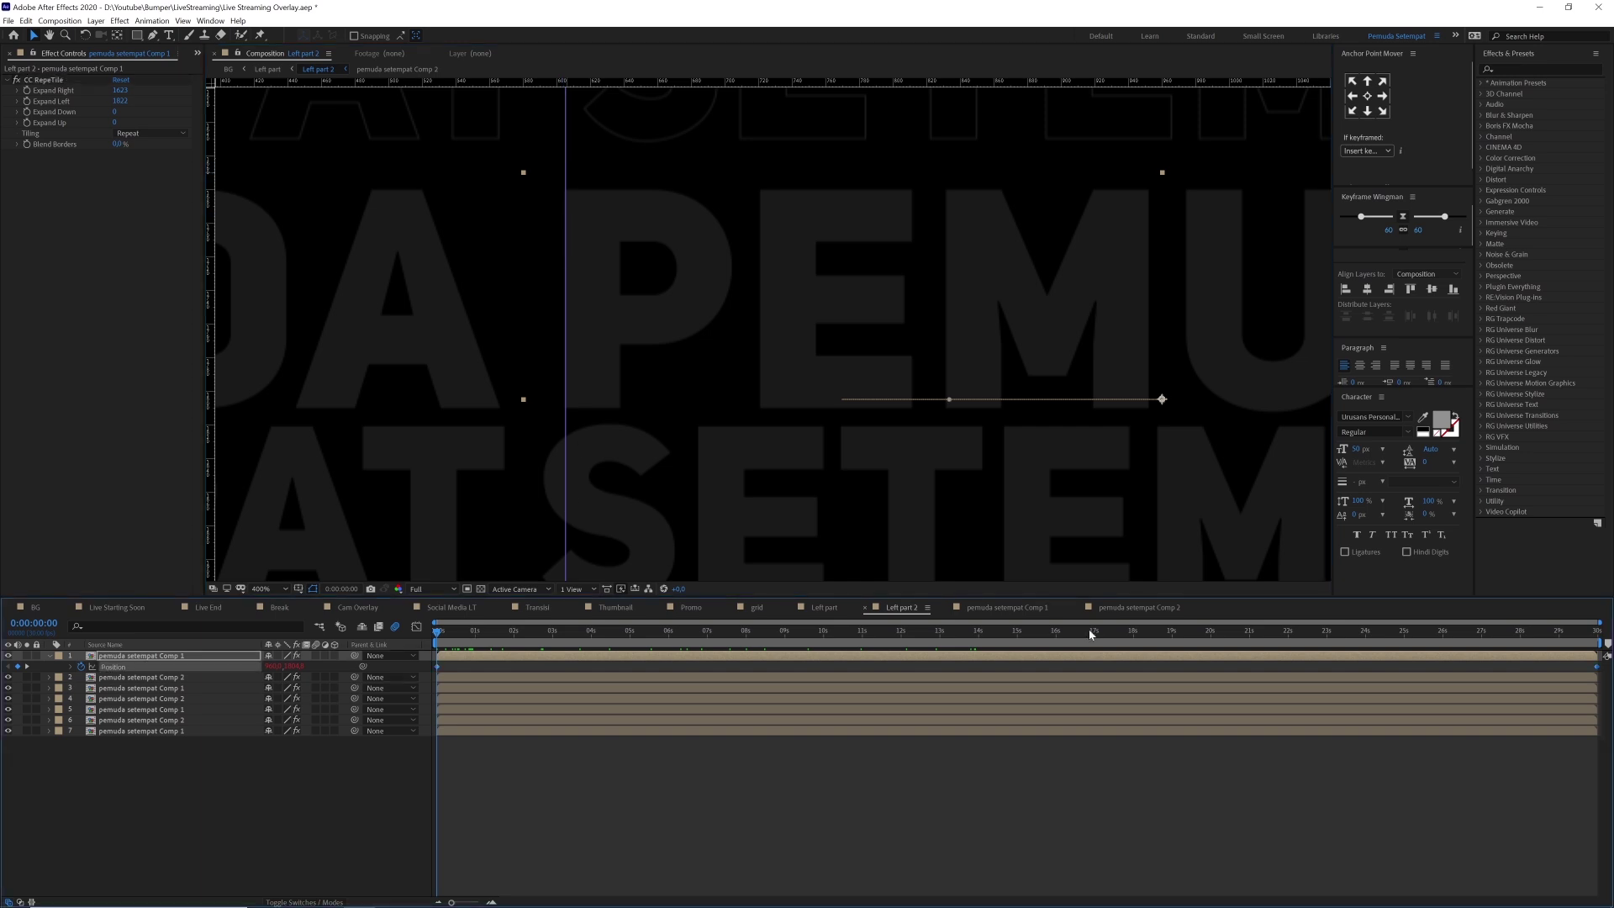
drag(1050, 638, 1606, 654)
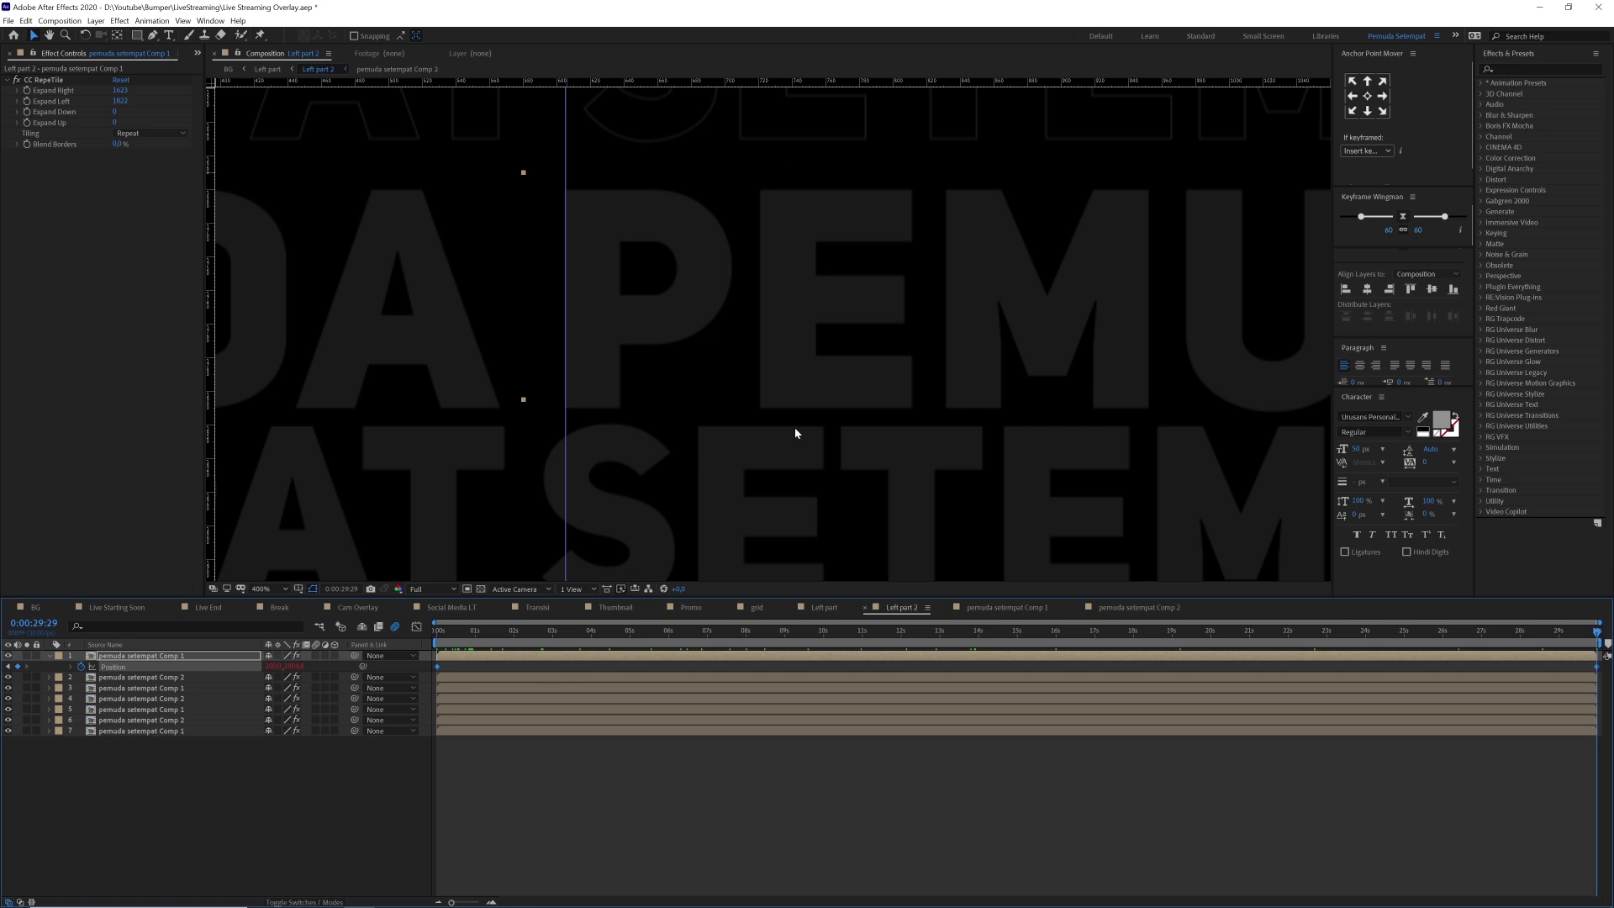
scroll(794, 427, down, 4)
scroll(787, 432, down, 2)
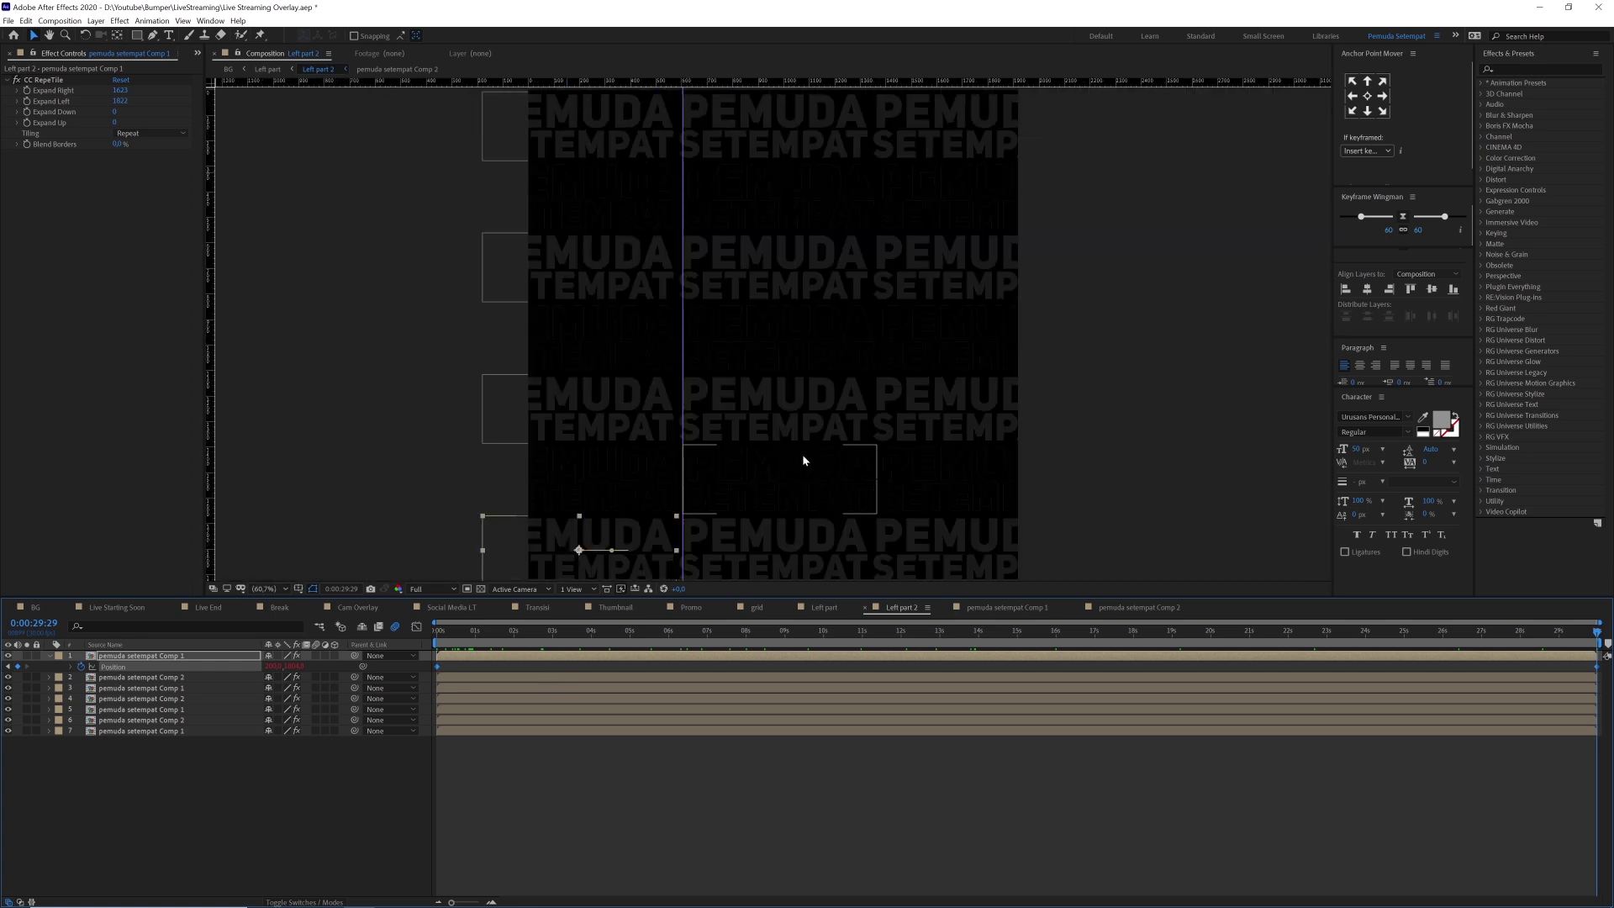
drag(483, 630, 516, 630)
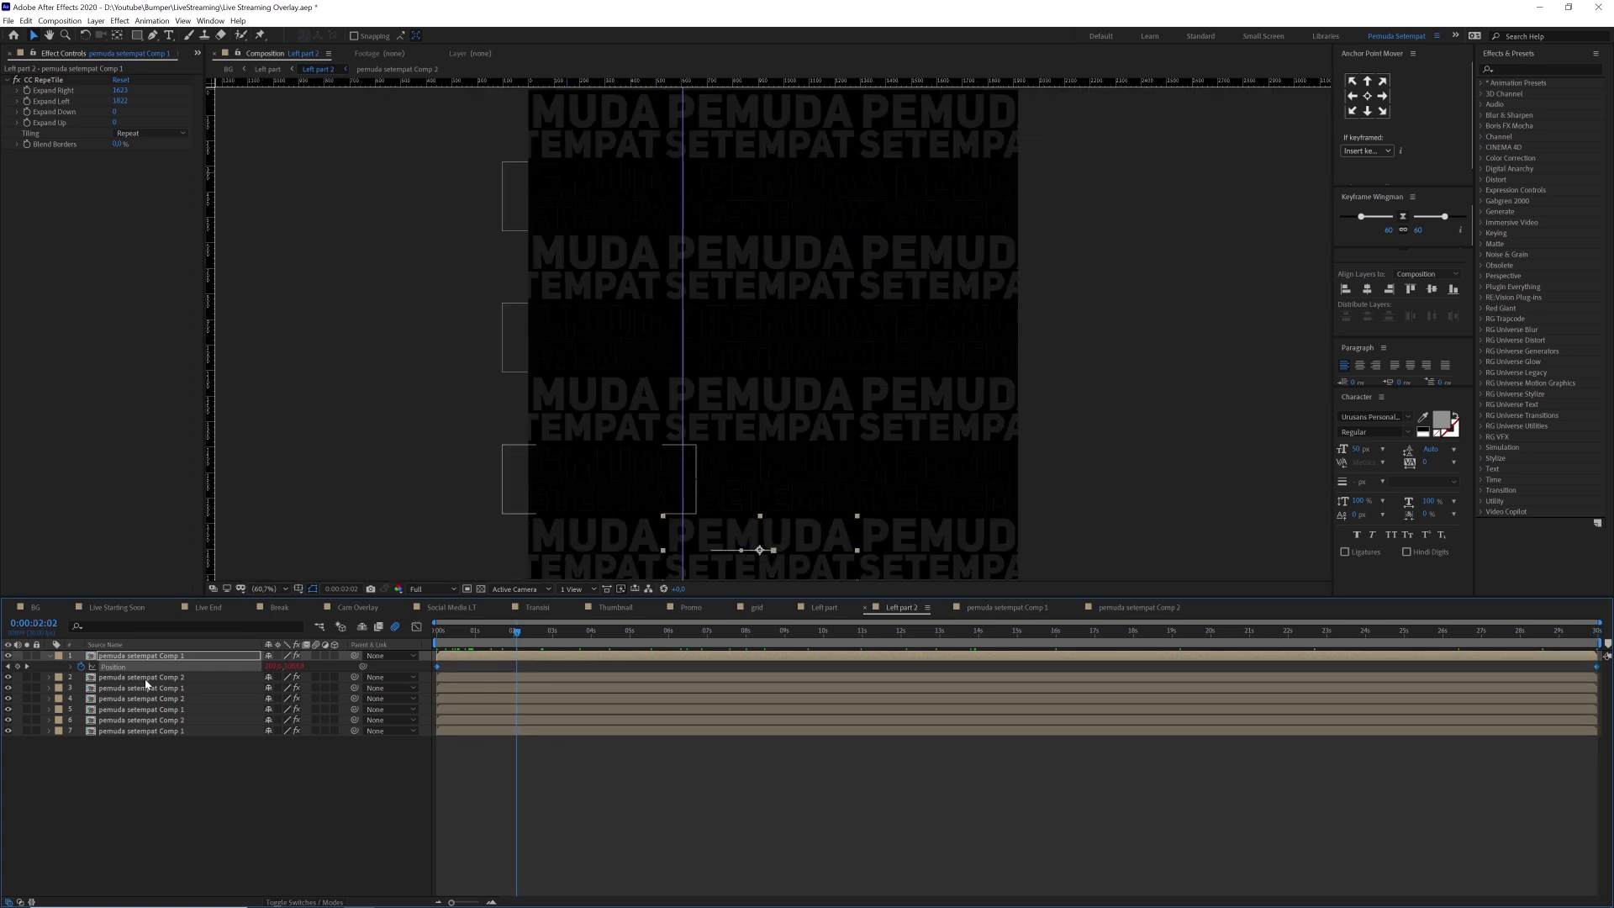
- Solo the second text layer, reveal its Position keyframes and examine its alignment with the guide at the composition's start
click(151, 677)
click(27, 677)
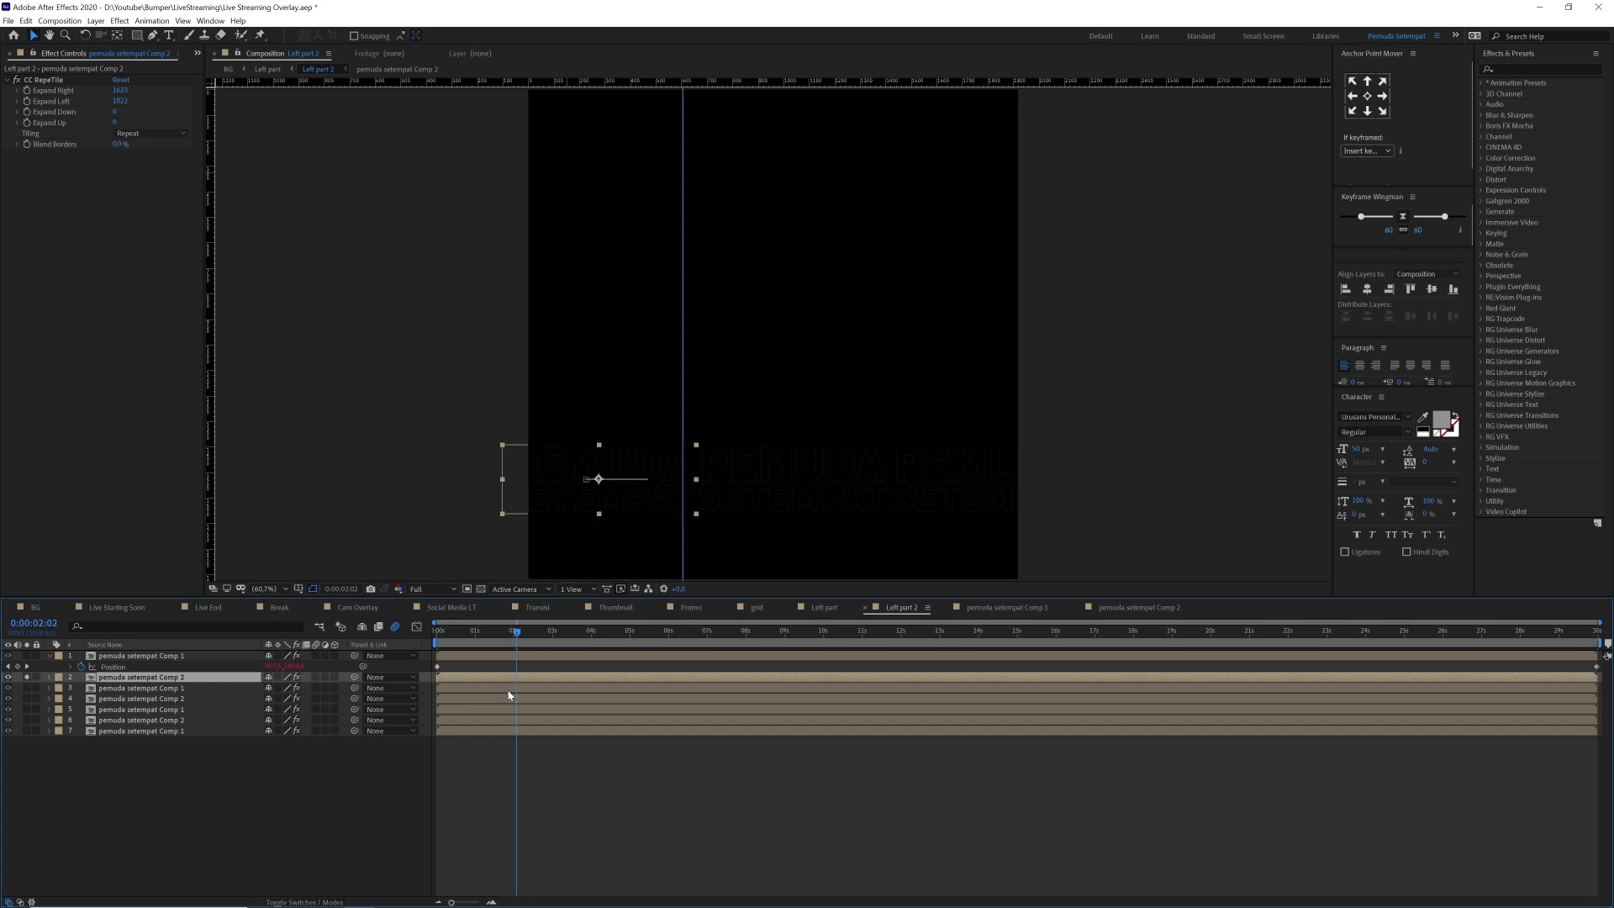
key(p)
drag(555, 650, 349, 650)
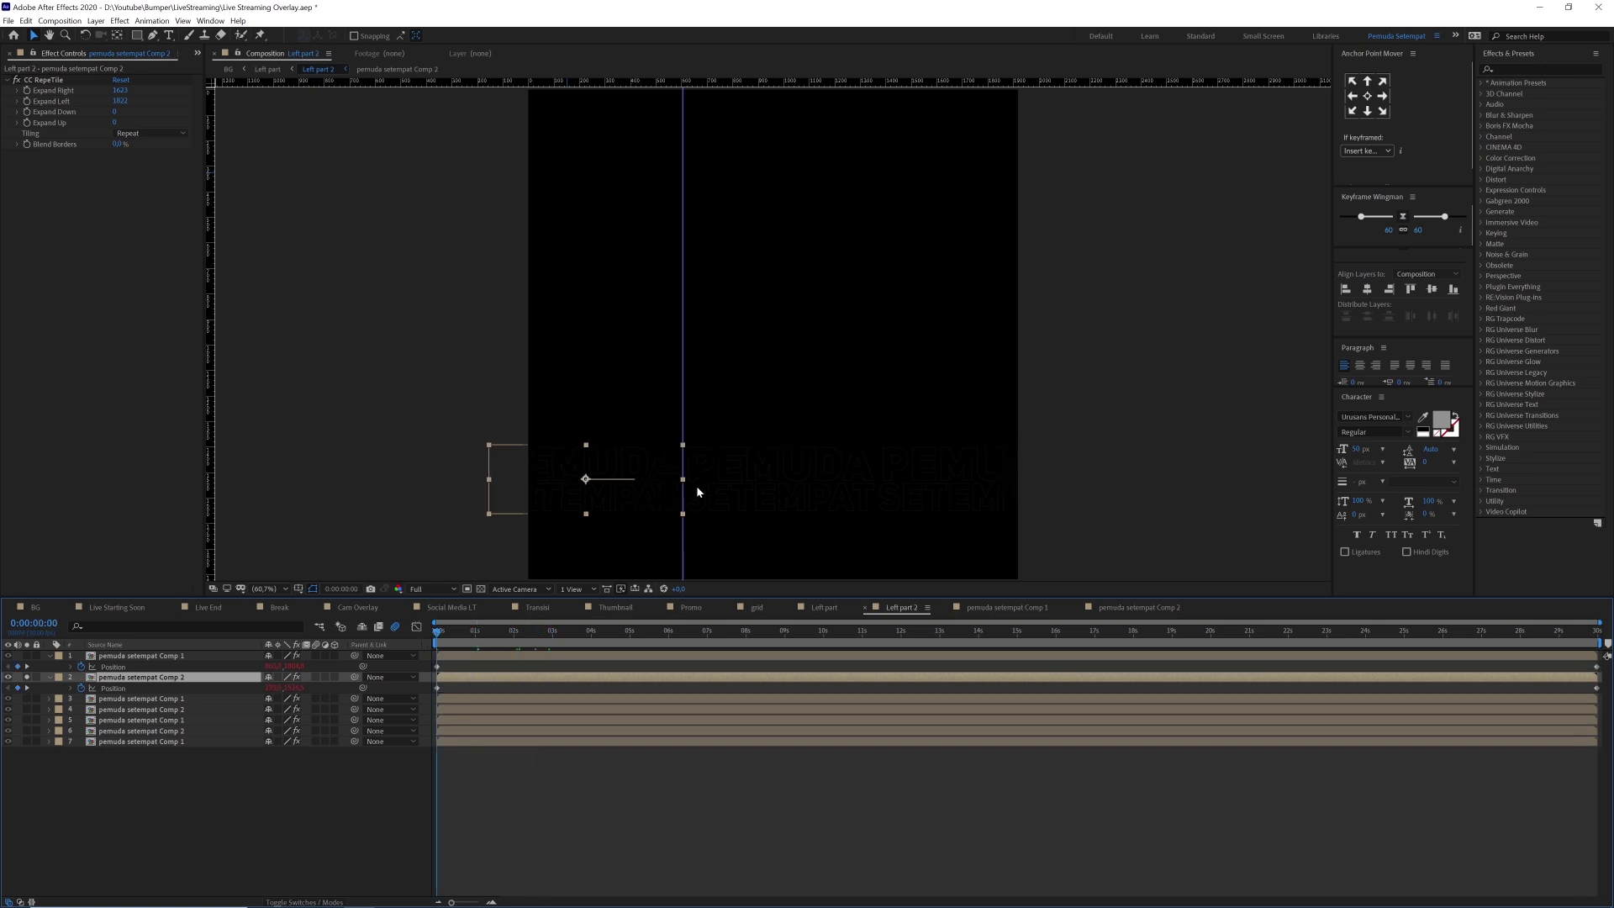
scroll(696, 487, up, 2)
key(v)
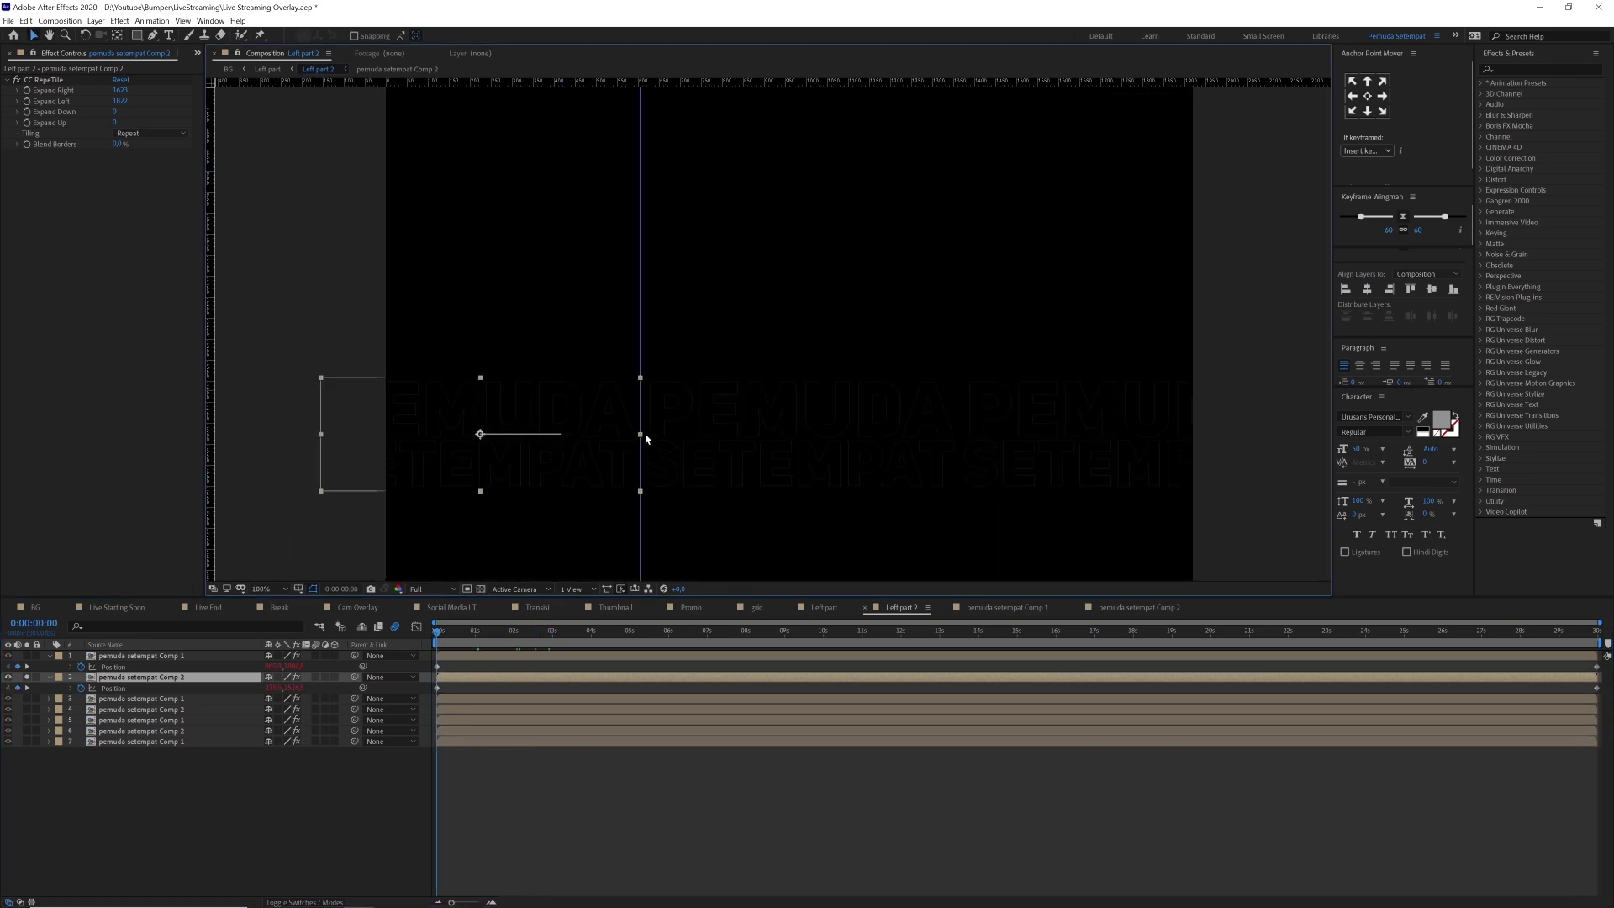
scroll(658, 320, down, 3)
scroll(692, 131, up, 1)
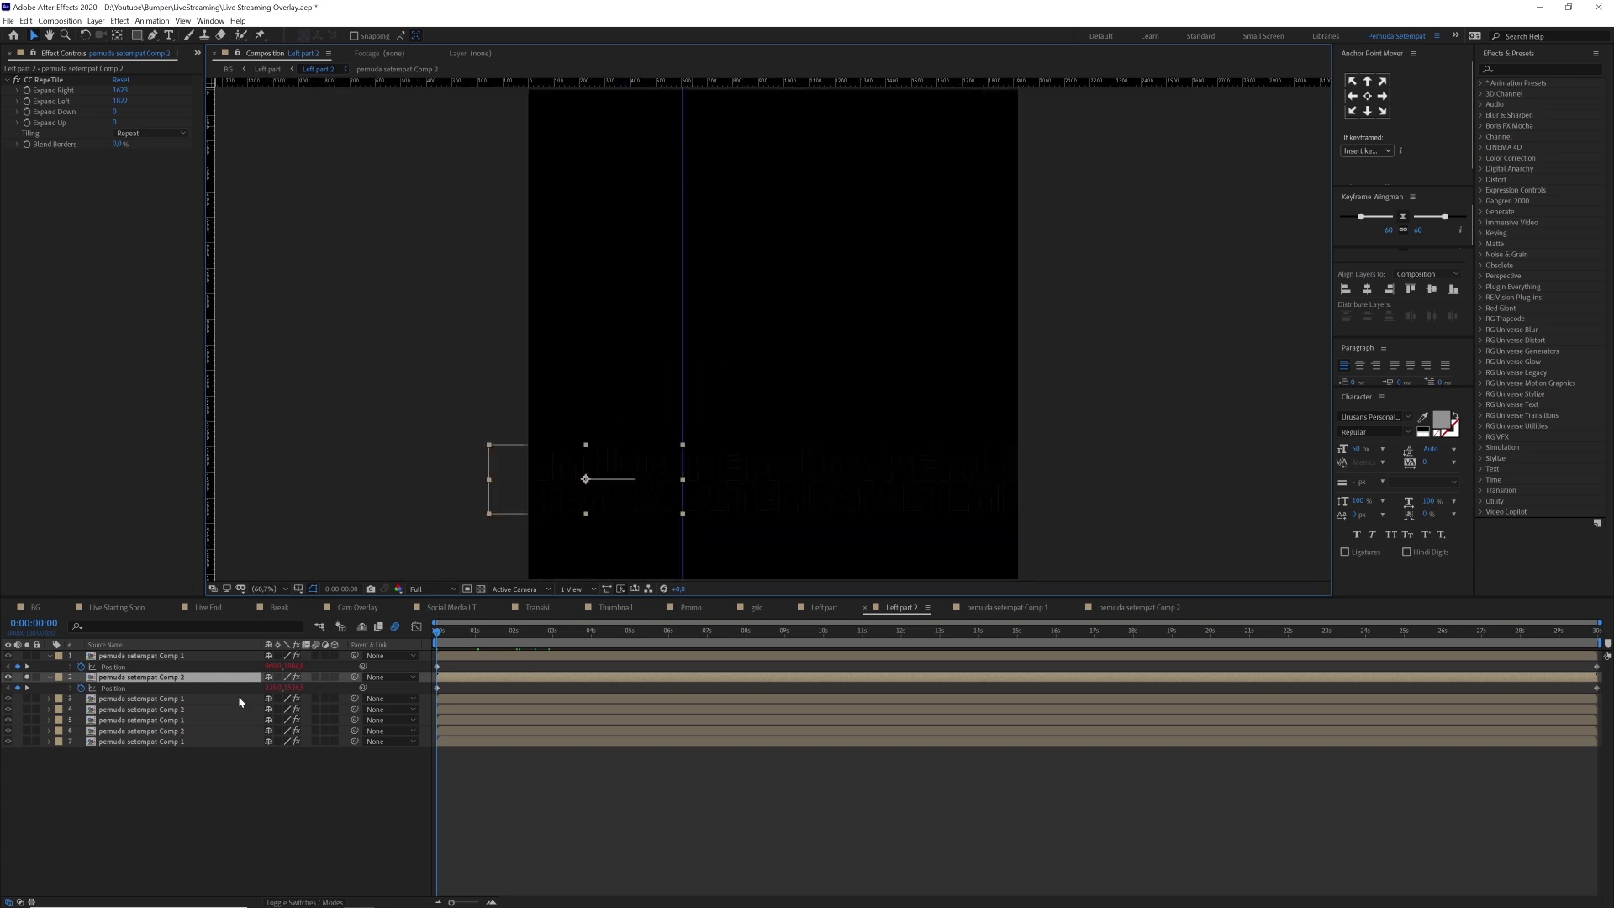
- Solo the third text layer to identify its row, unsolo the layers and preview all rows moving
click(125, 699)
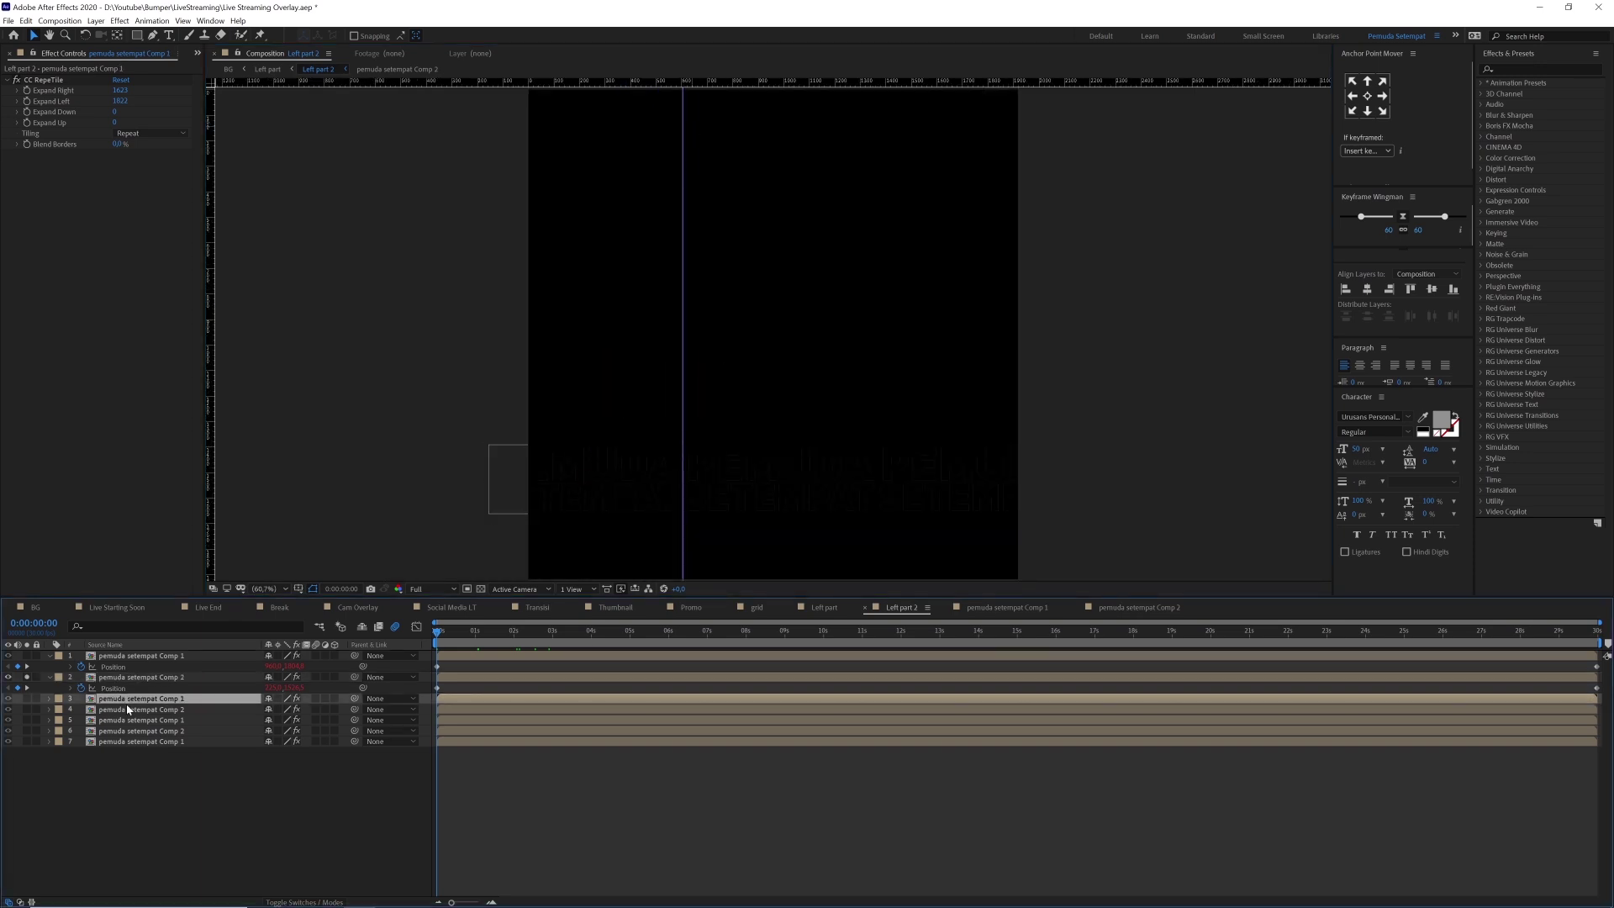
click(26, 699)
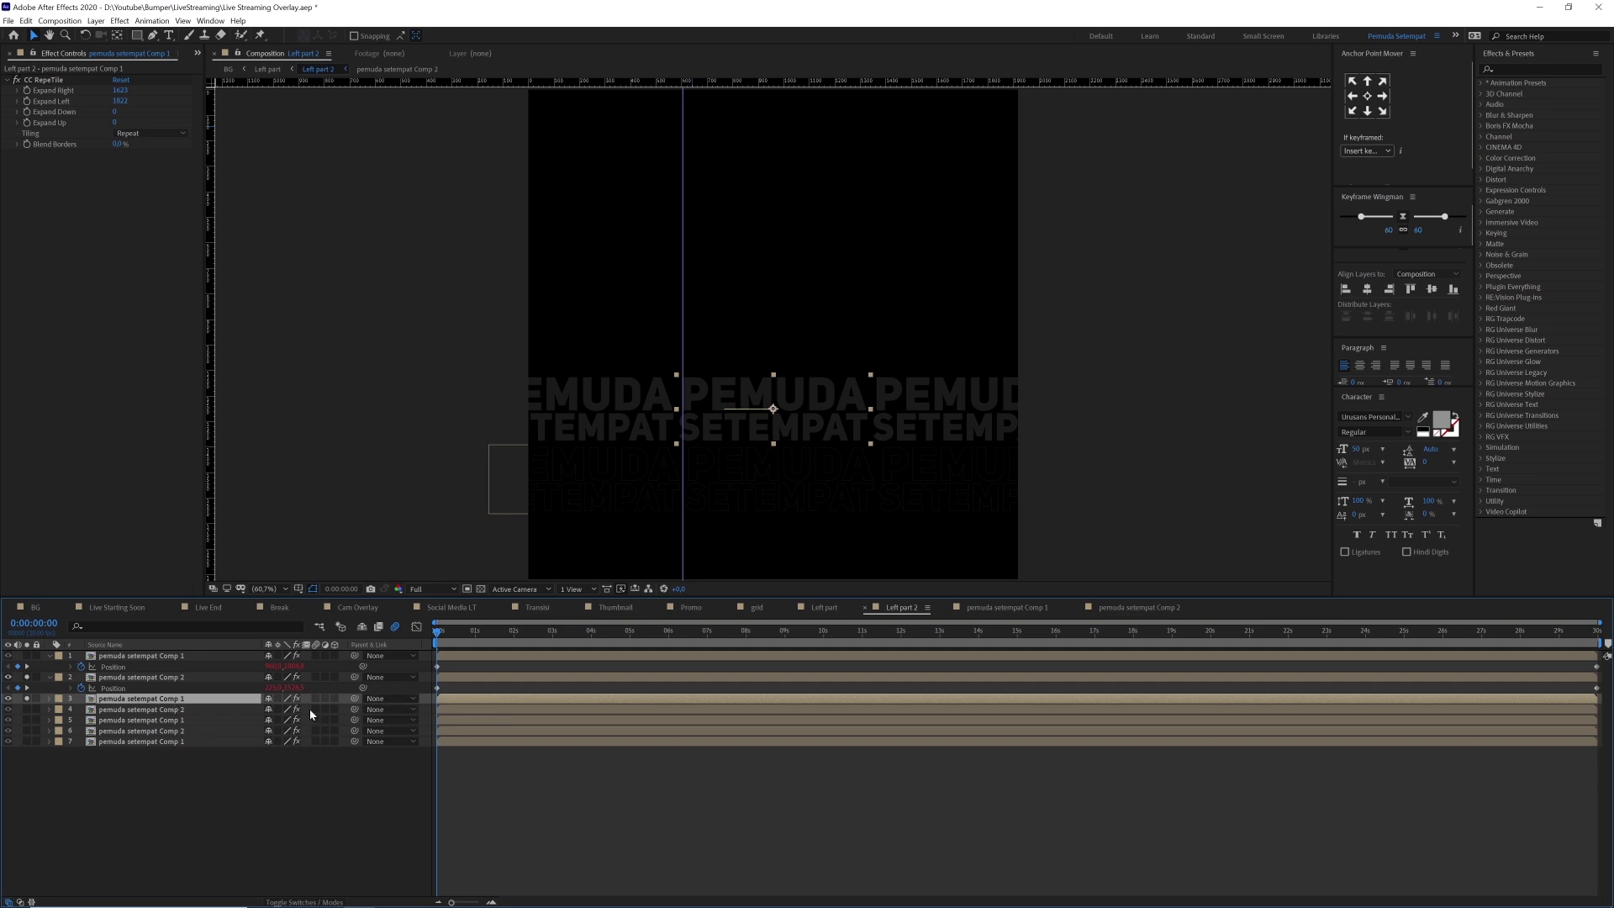
click(26, 698)
drag(446, 632, 639, 638)
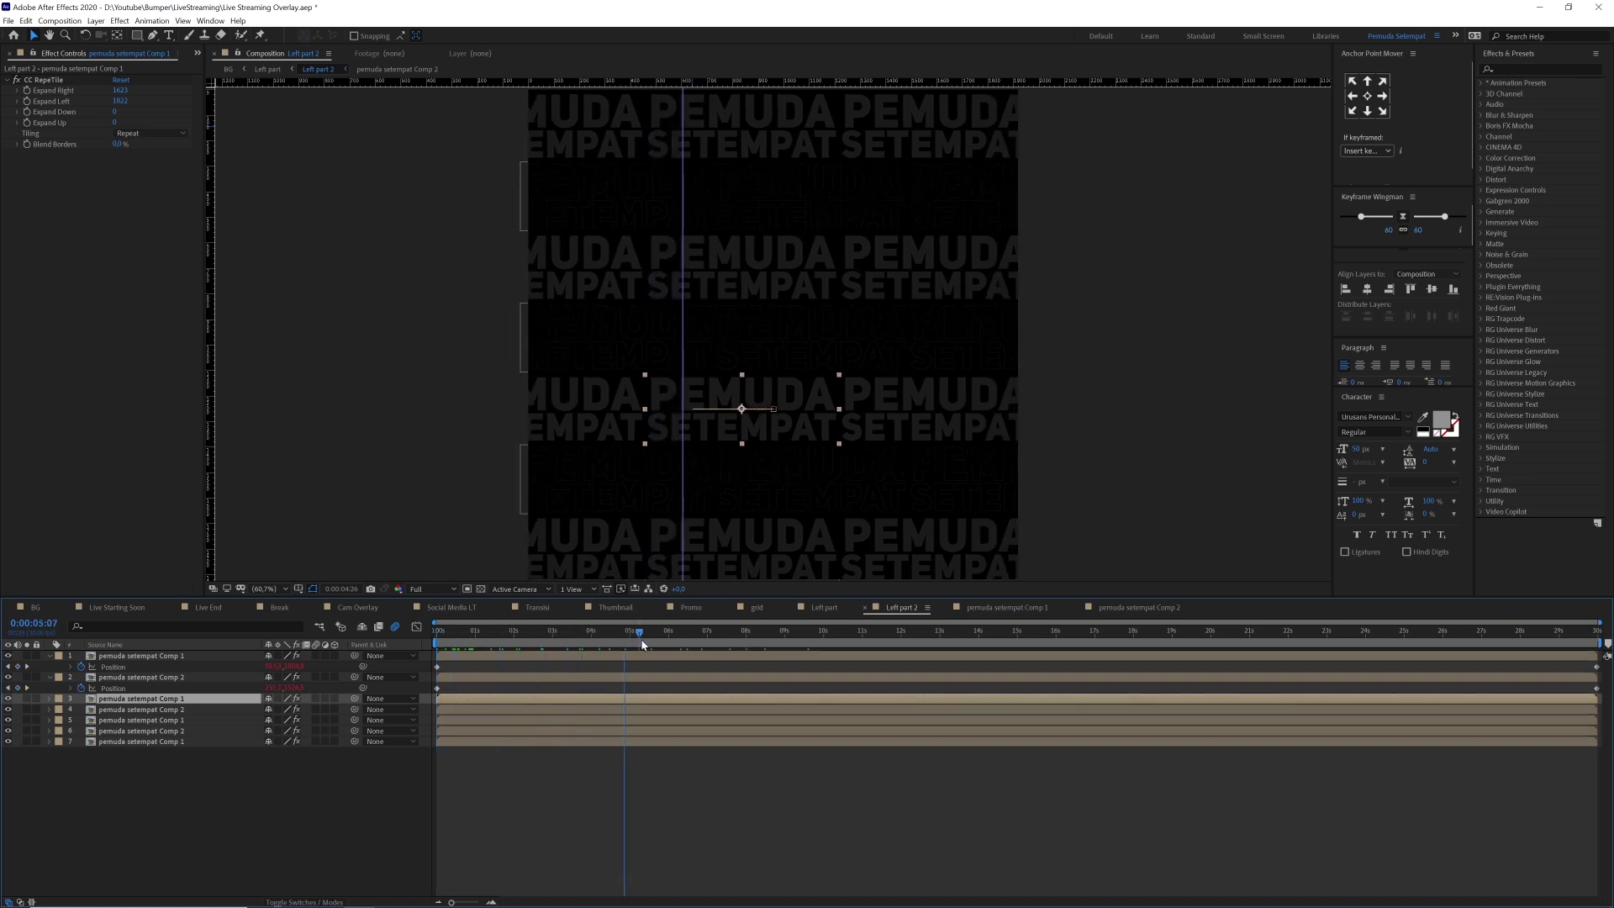
key(space)
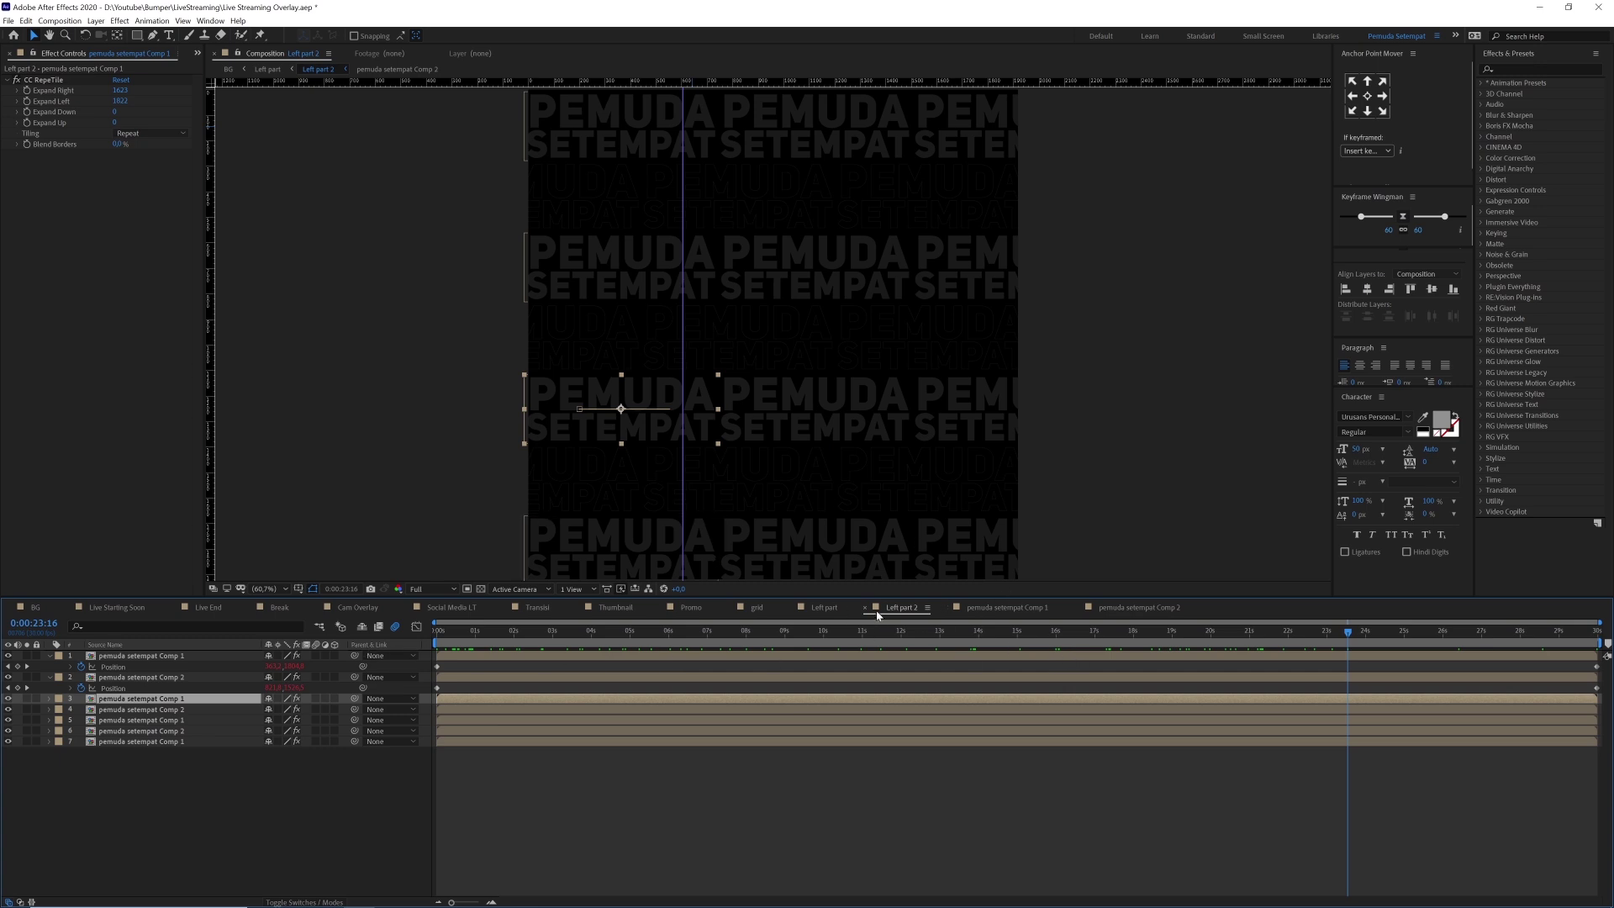
- Close the Left part 2, pemuda setempat Comp 1 and pemuda setempat Comp 2 timelines and return to BG
click(36, 608)
click(890, 612)
click(865, 609)
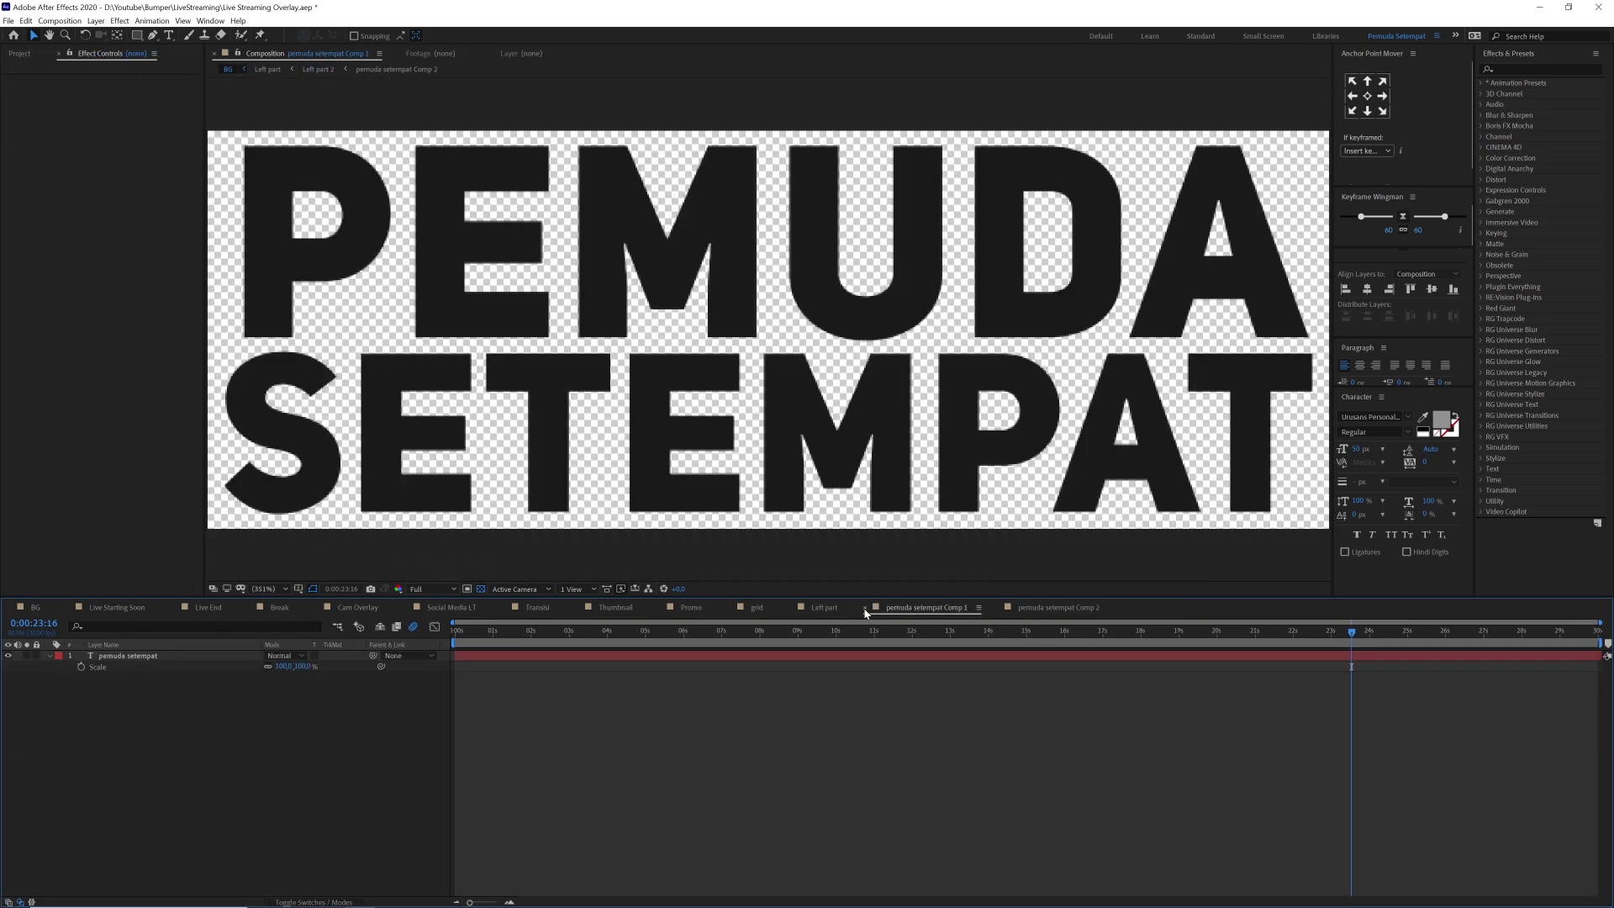
click(866, 610)
click(865, 609)
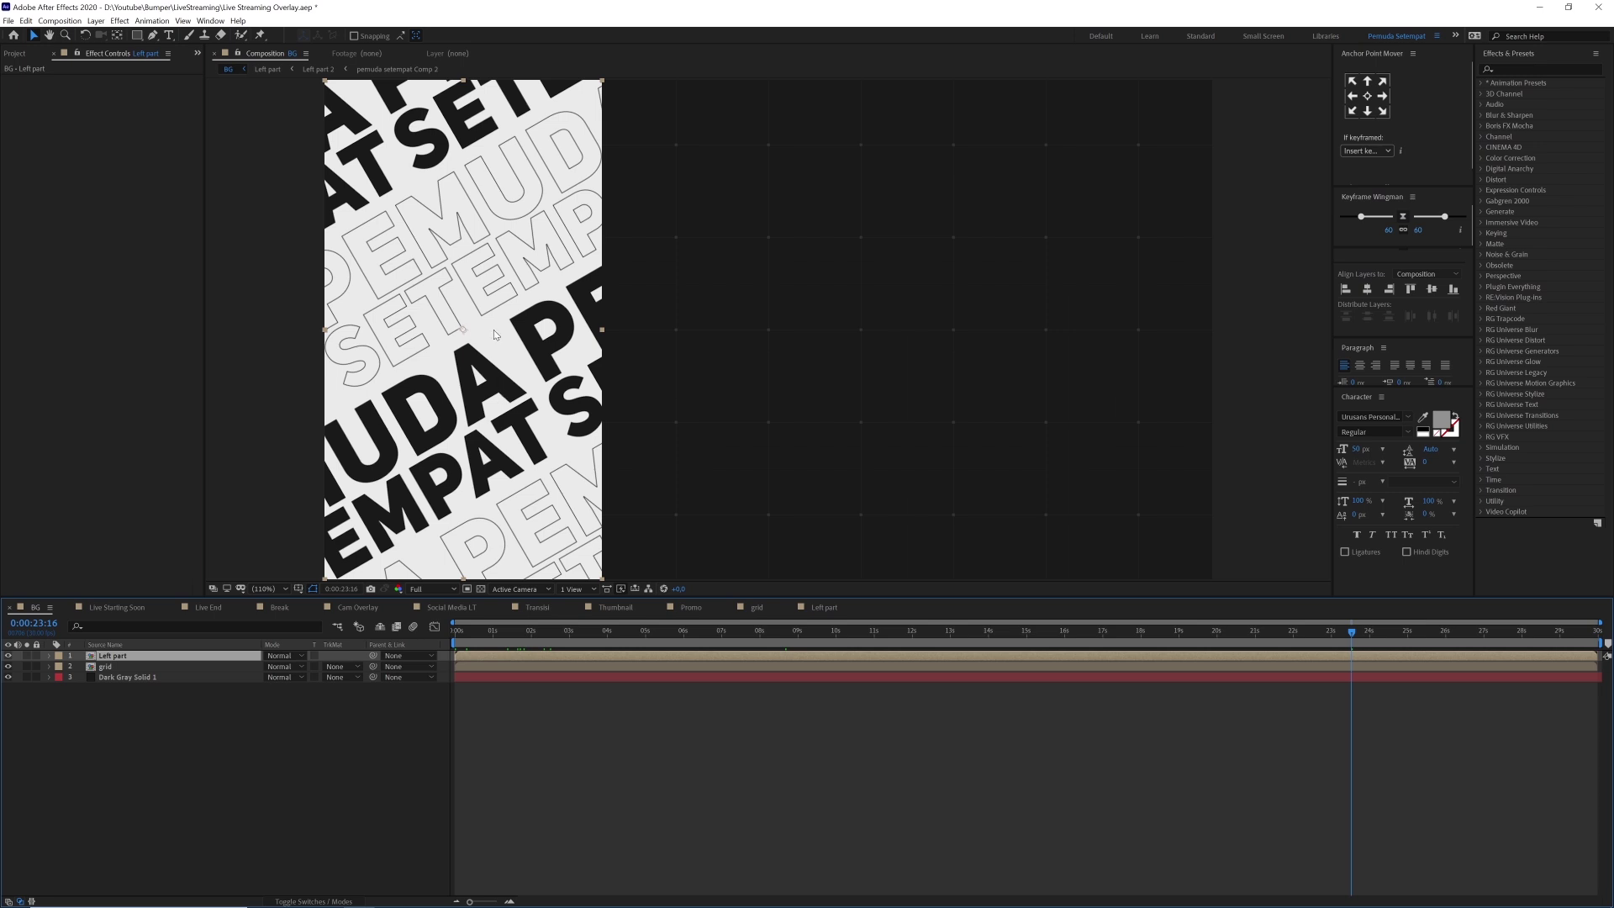
- Open the Live Starting Soon composition, view it at 0:00:10:14 and select the first element 1 layer
click(118, 607)
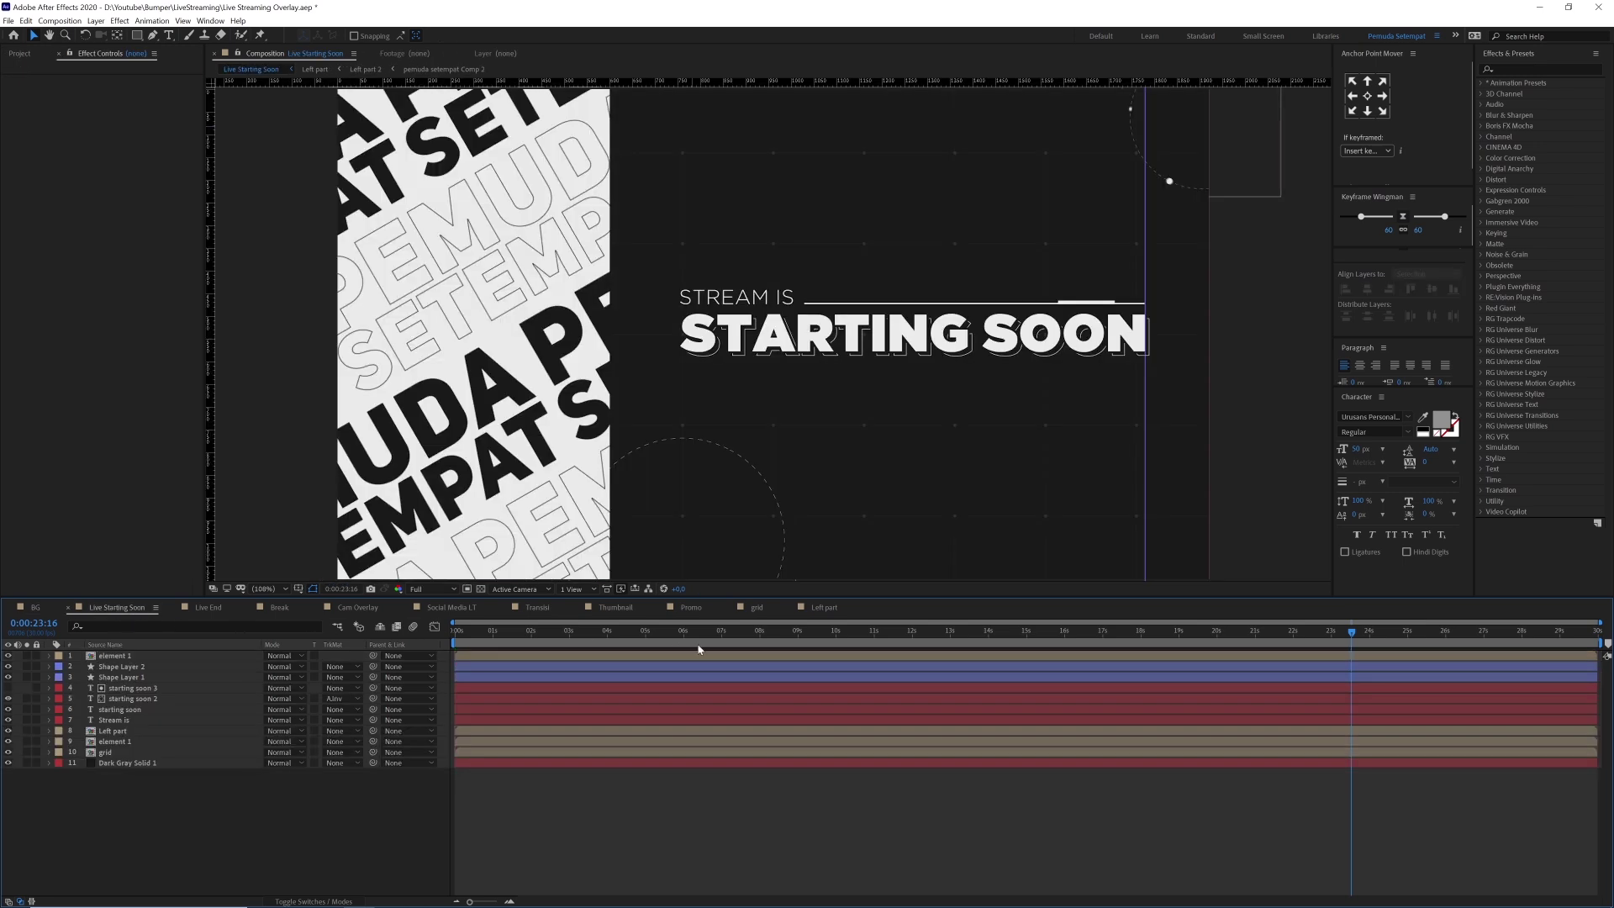
click(857, 639)
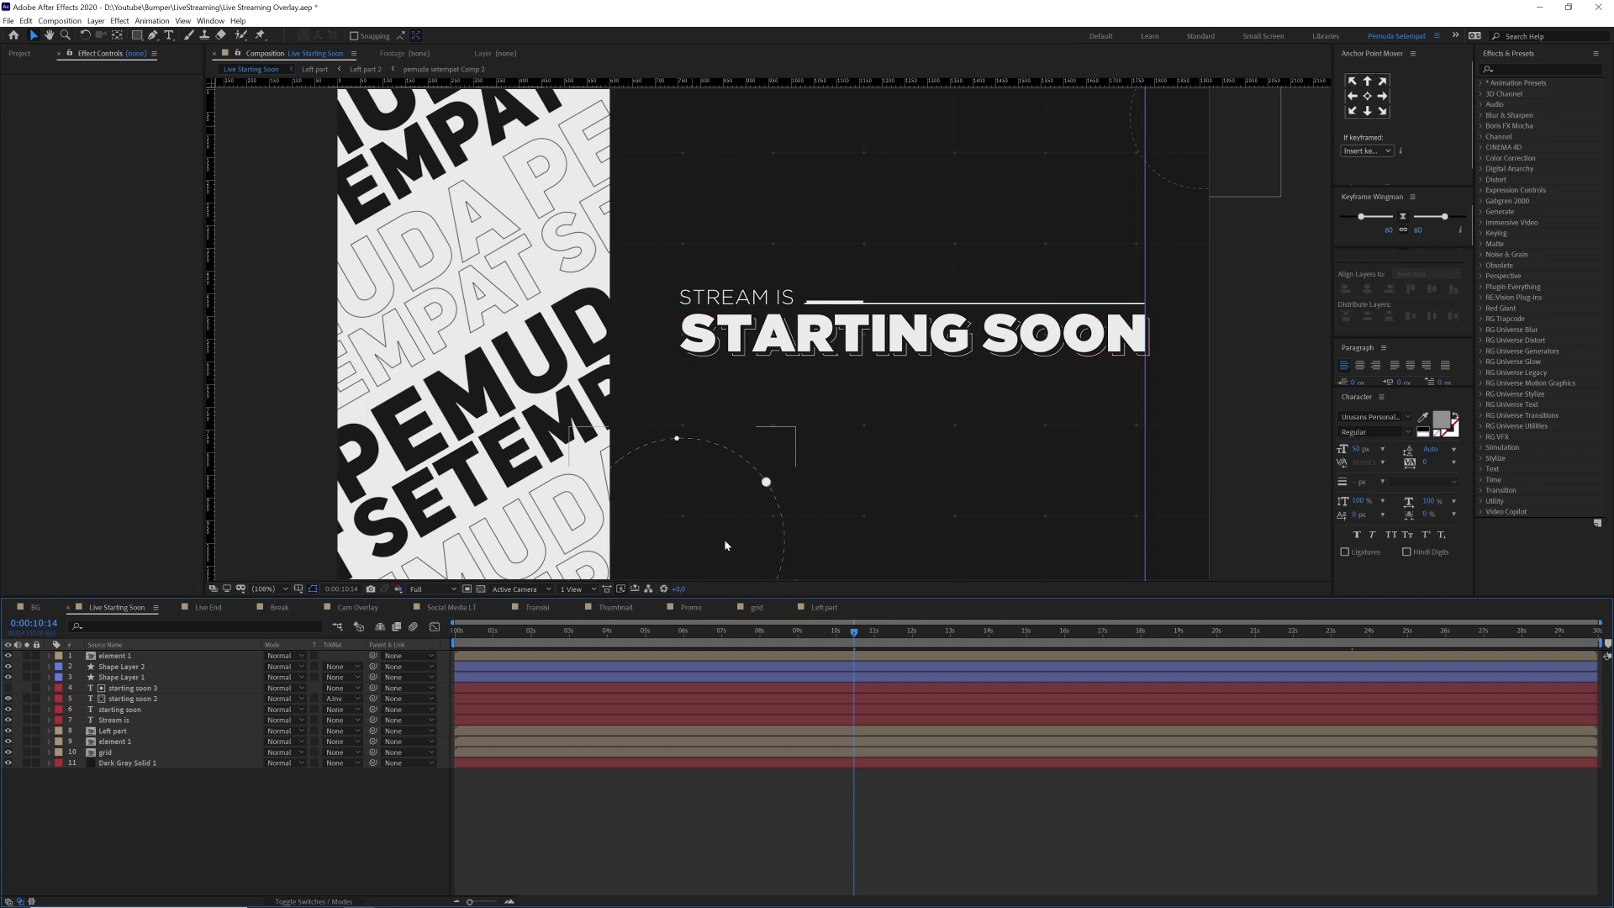
click(205, 656)
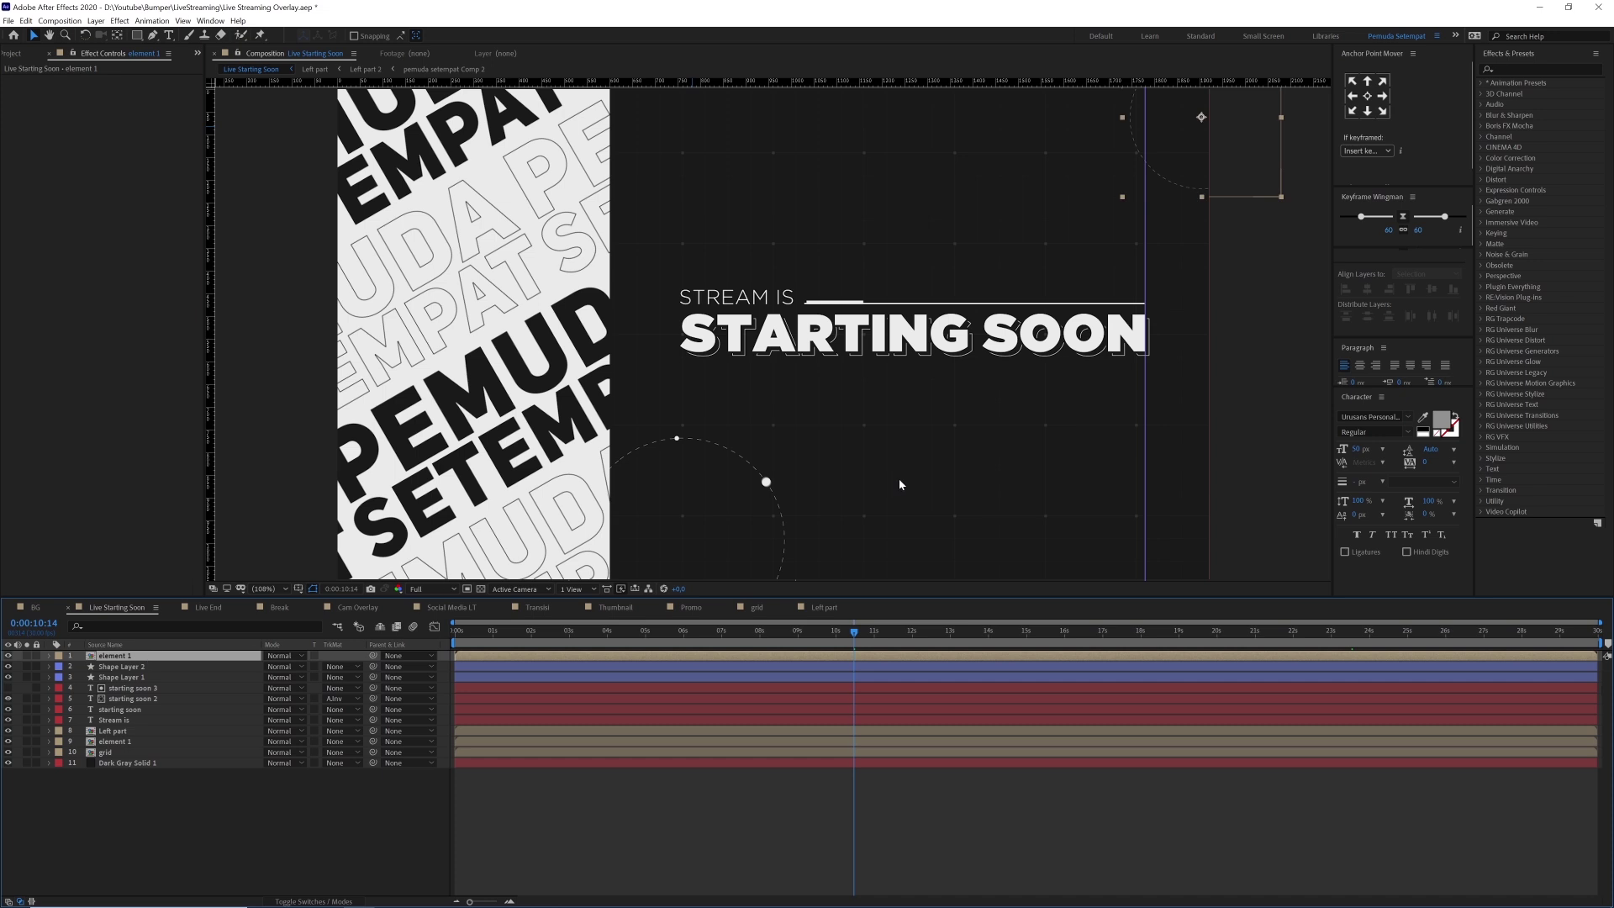
- Open the element 1 precomposition and preview its dots moving around the dashed circle
double_click(117, 657)
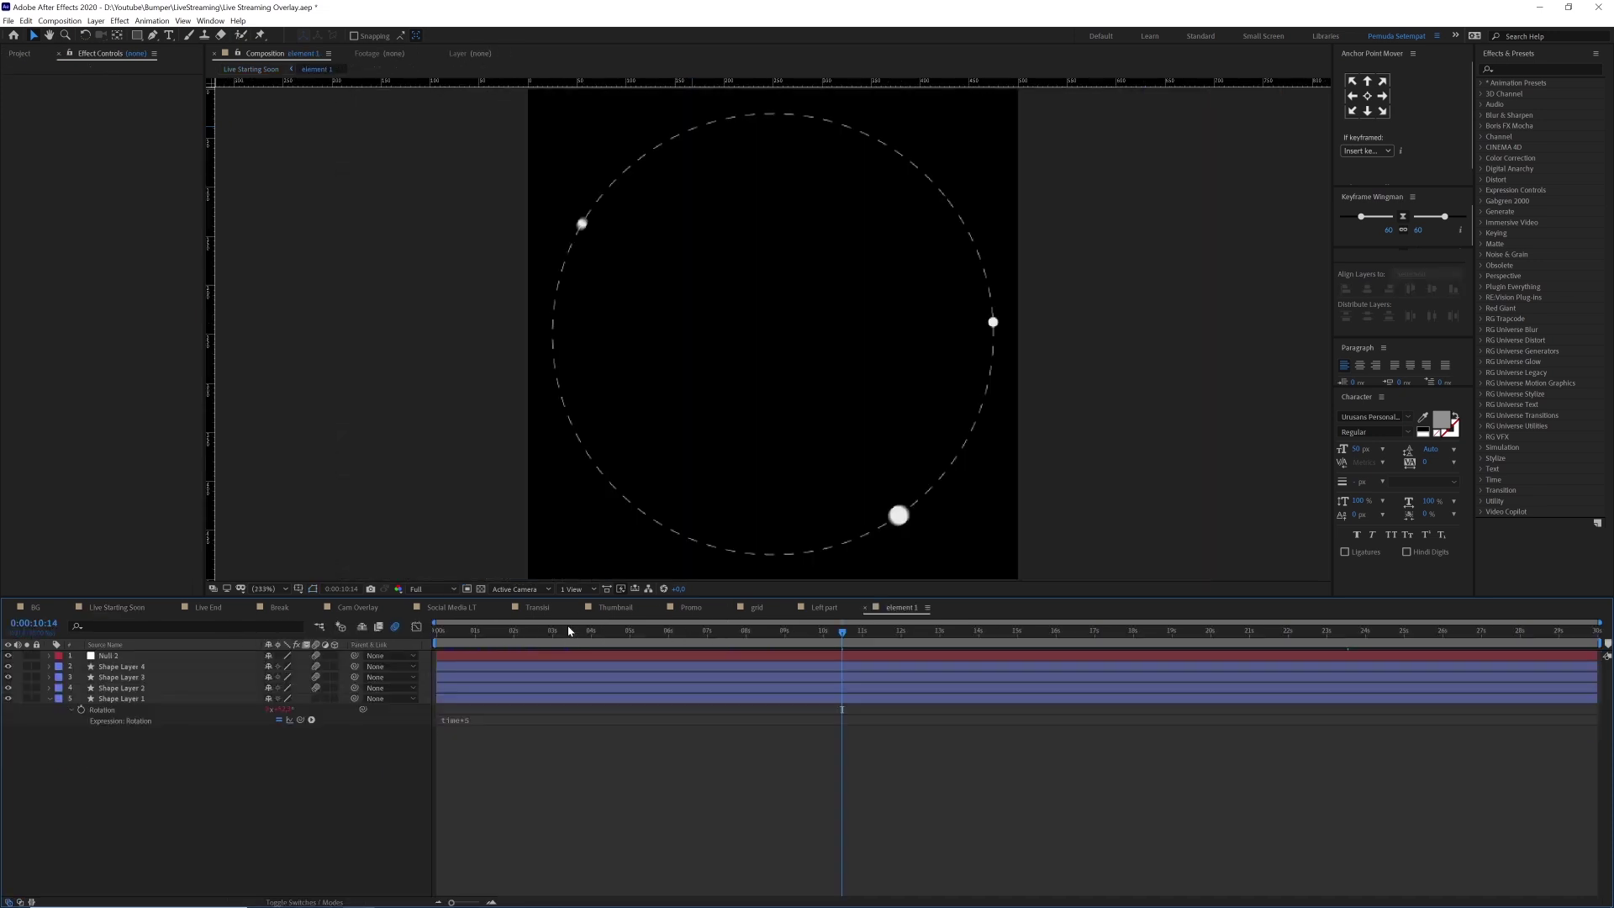
drag(483, 631, 565, 636)
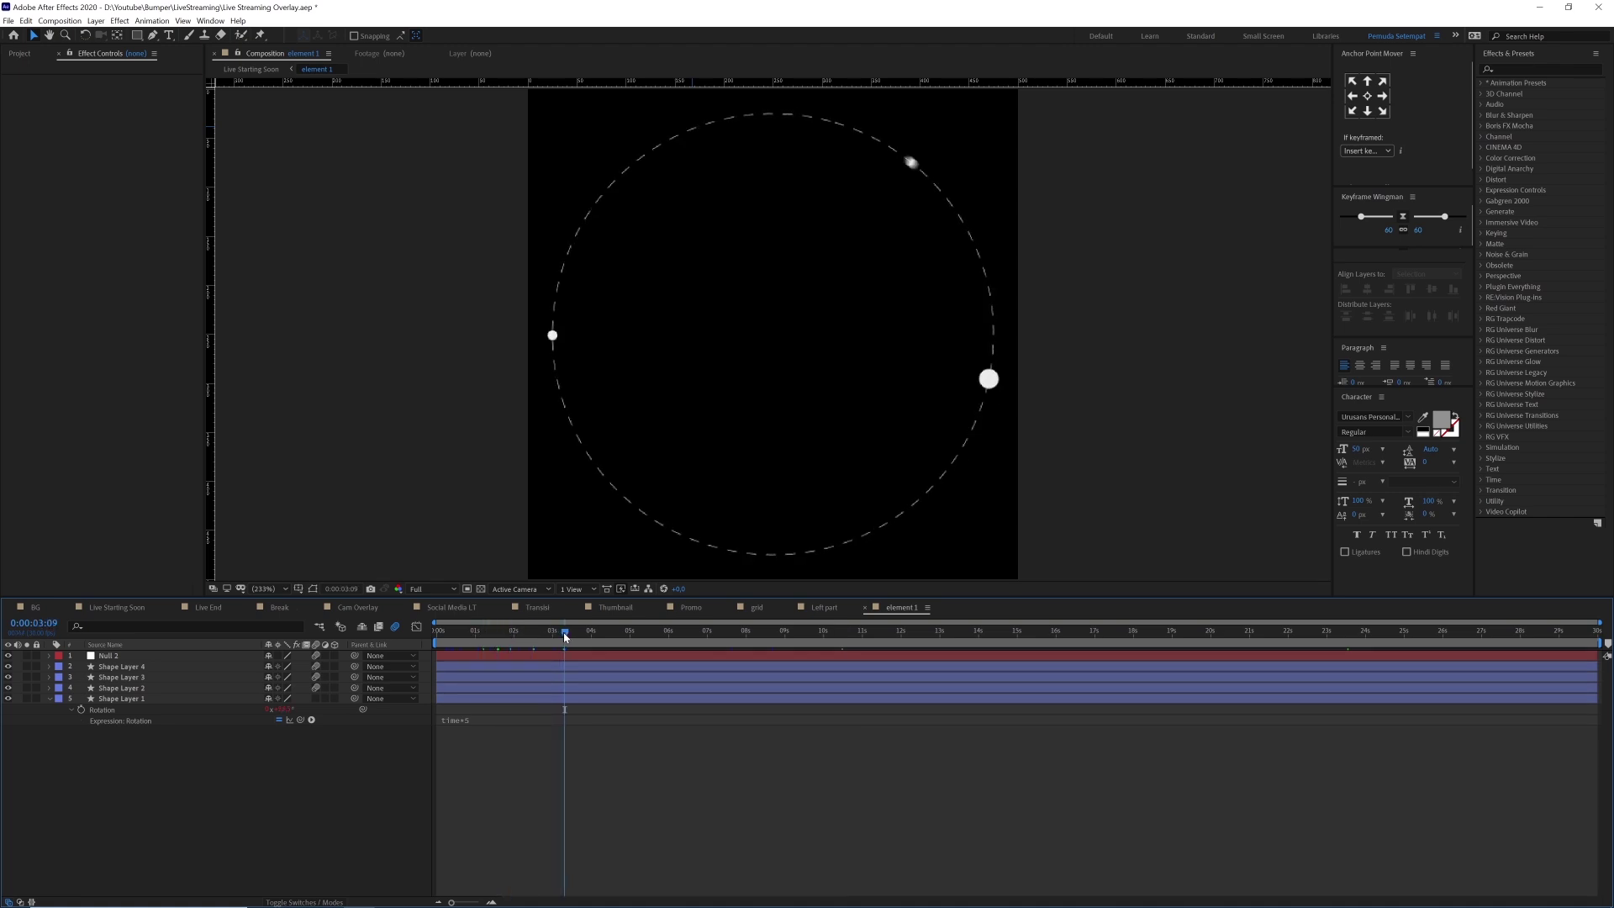
key(space)
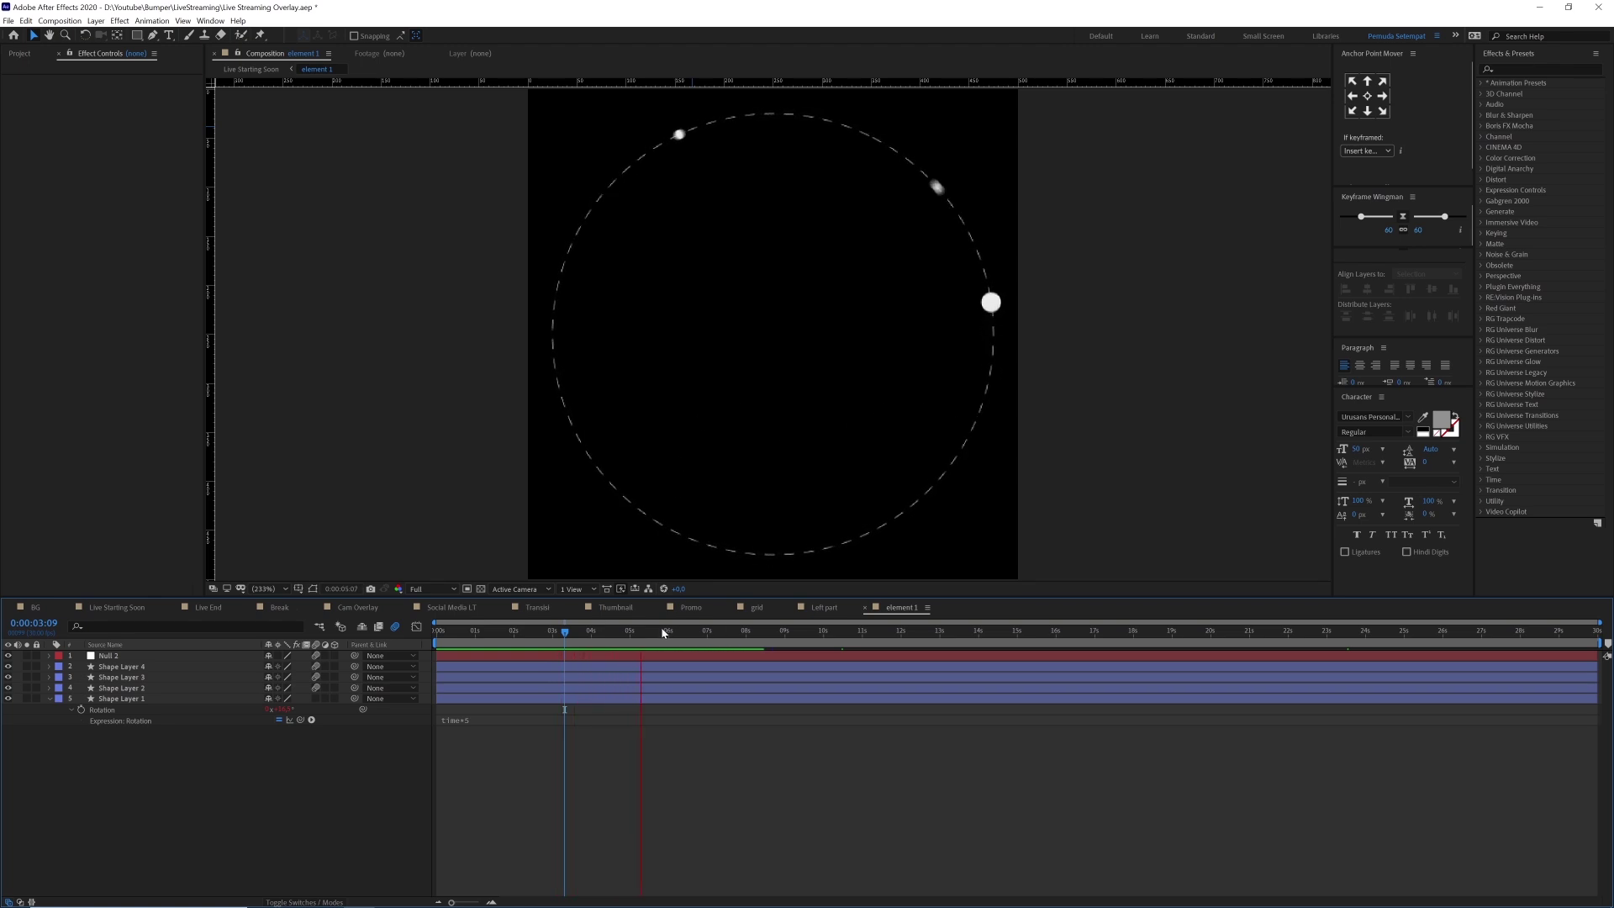
click(586, 630)
- Reveal the Rotation expressions on all of the null and shape layers in element 1
click(249, 666)
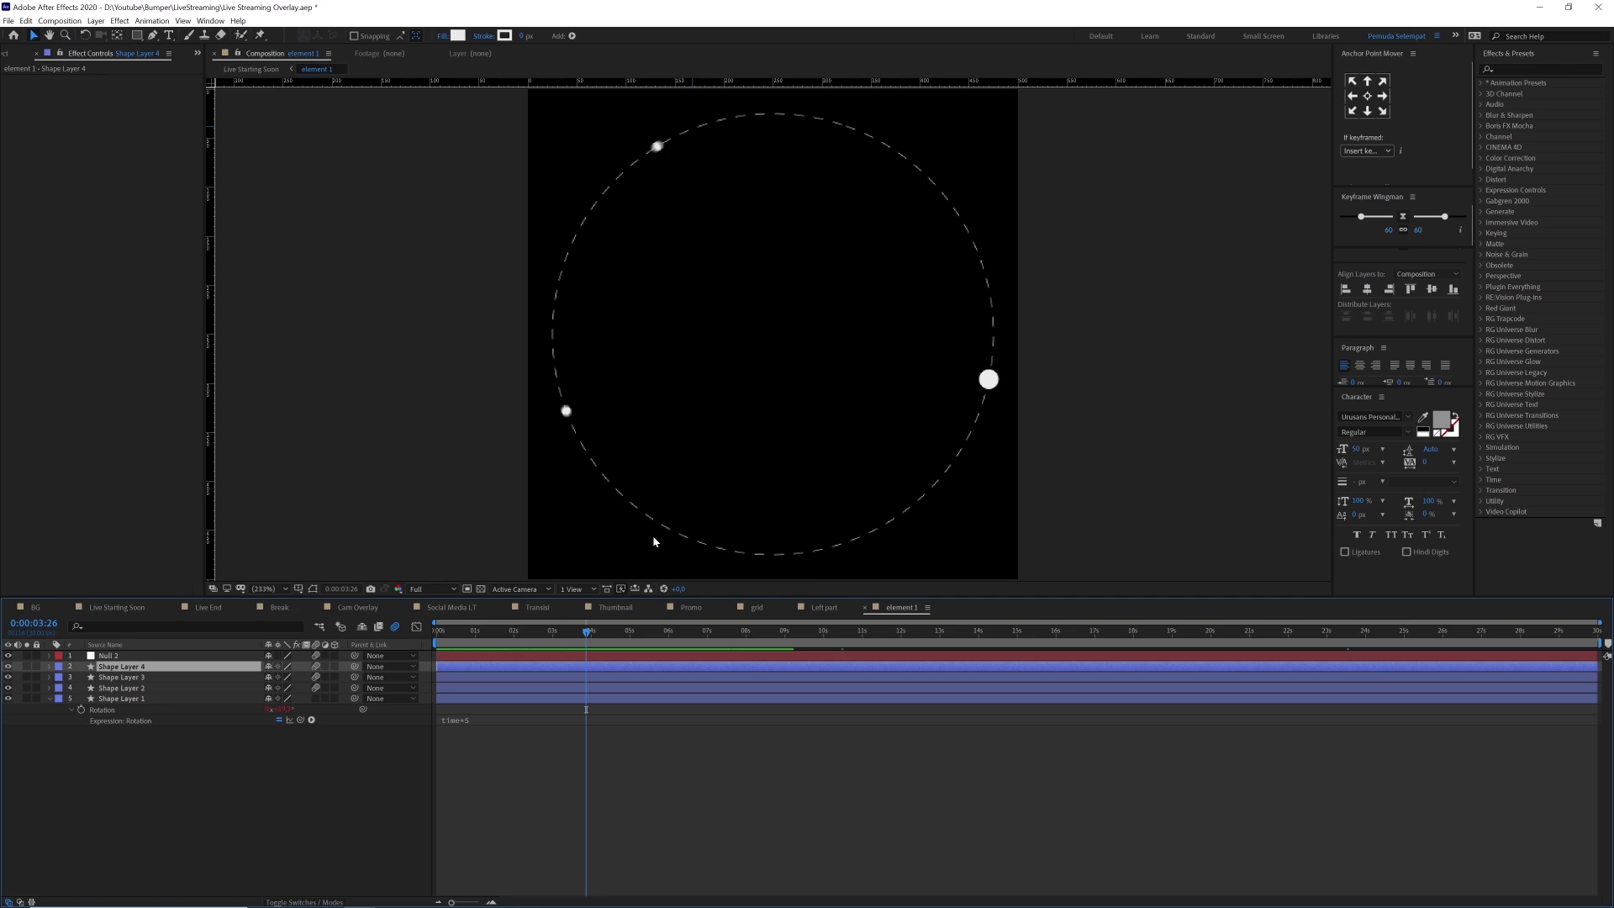
click(131, 656)
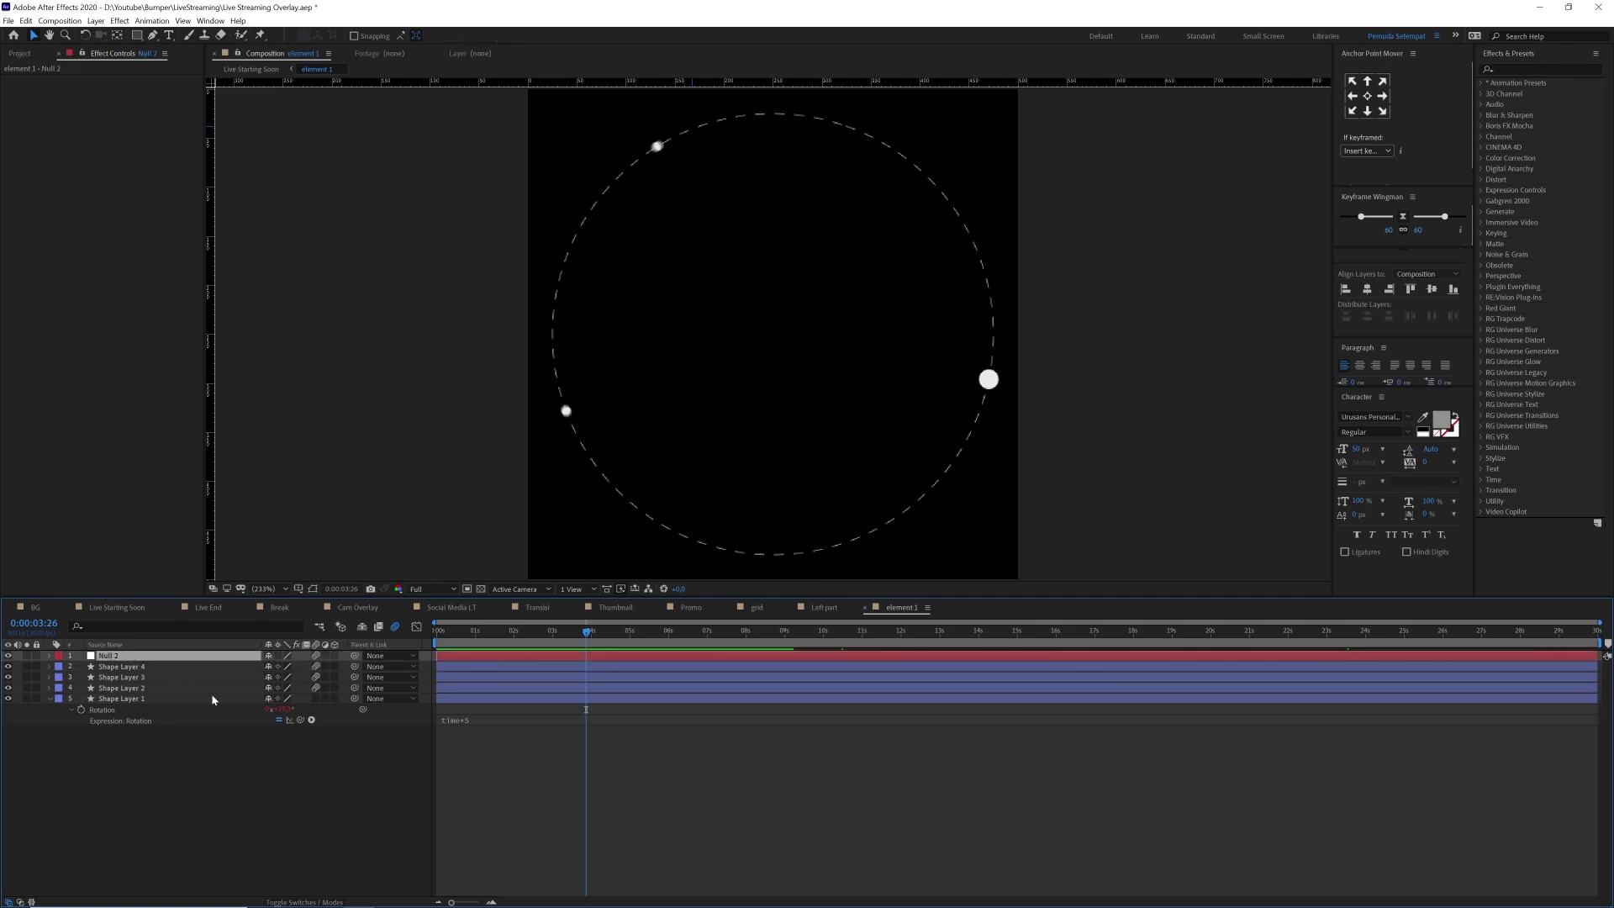
key(ctrl+a)
key(u)
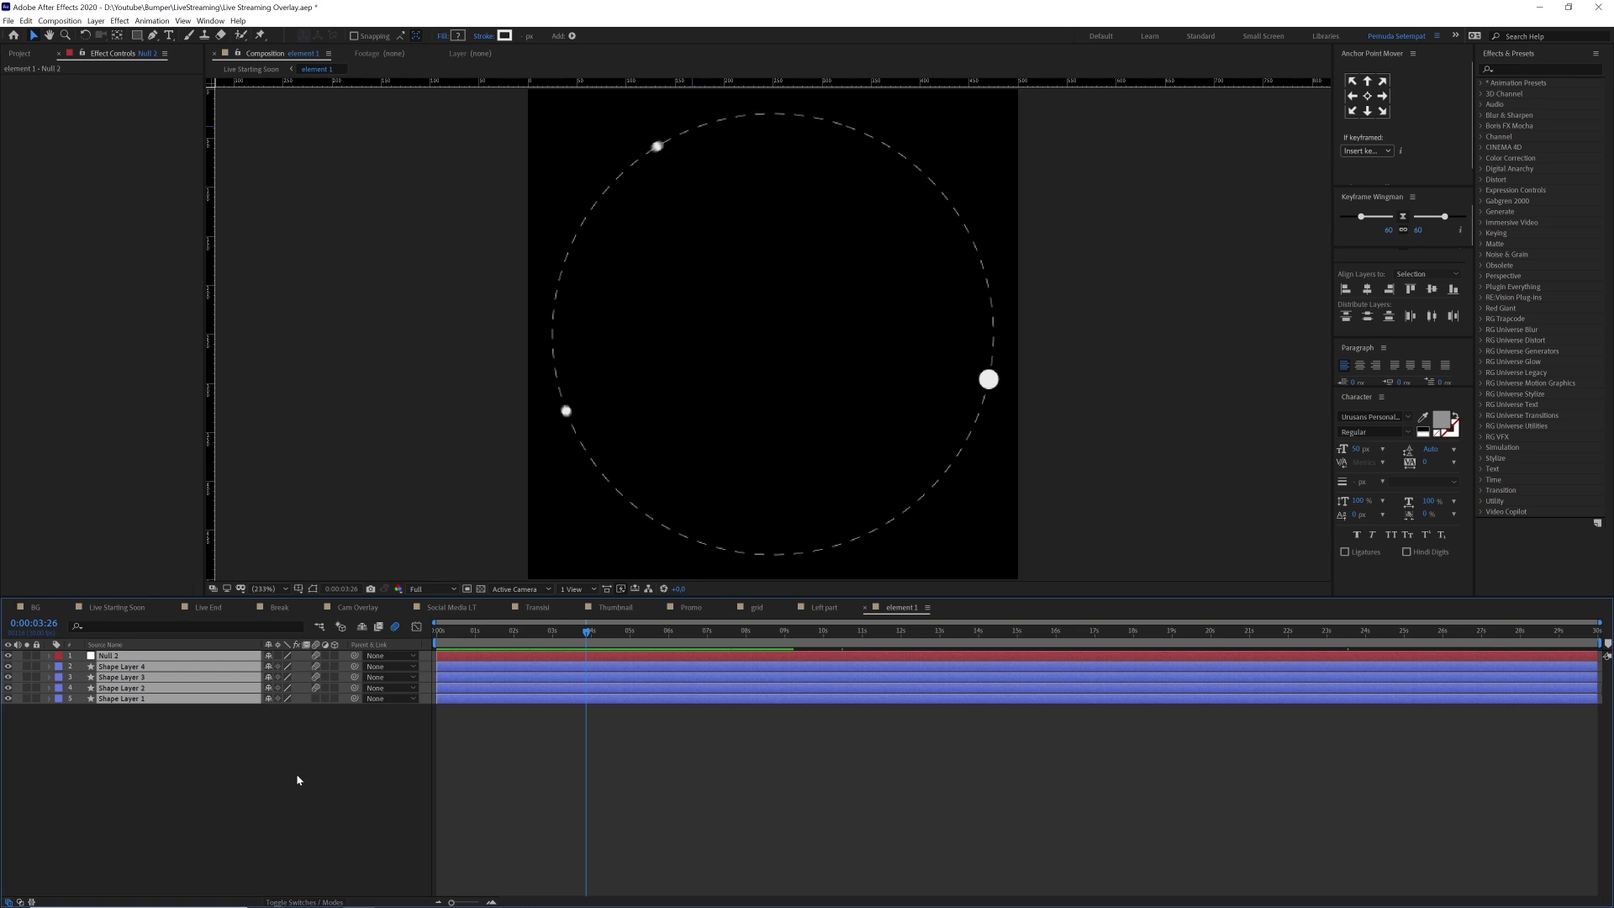
key(u)
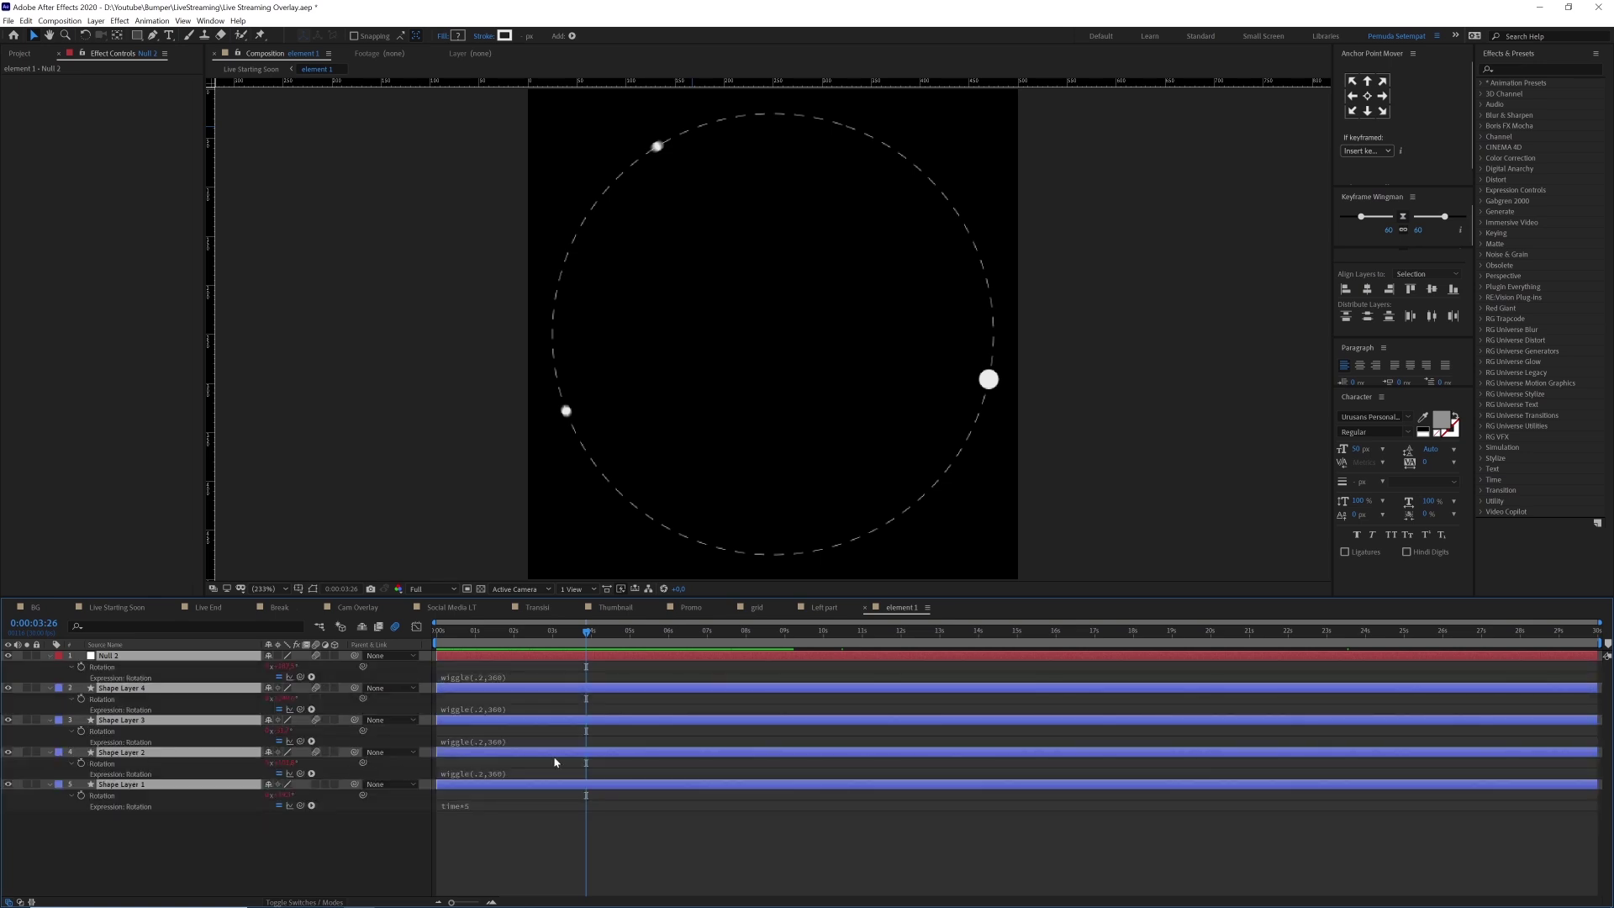
- Solo Shape Layers 4, 3, 2 and 1 one at a time to identify each dot and the dashed circle
click(130, 689)
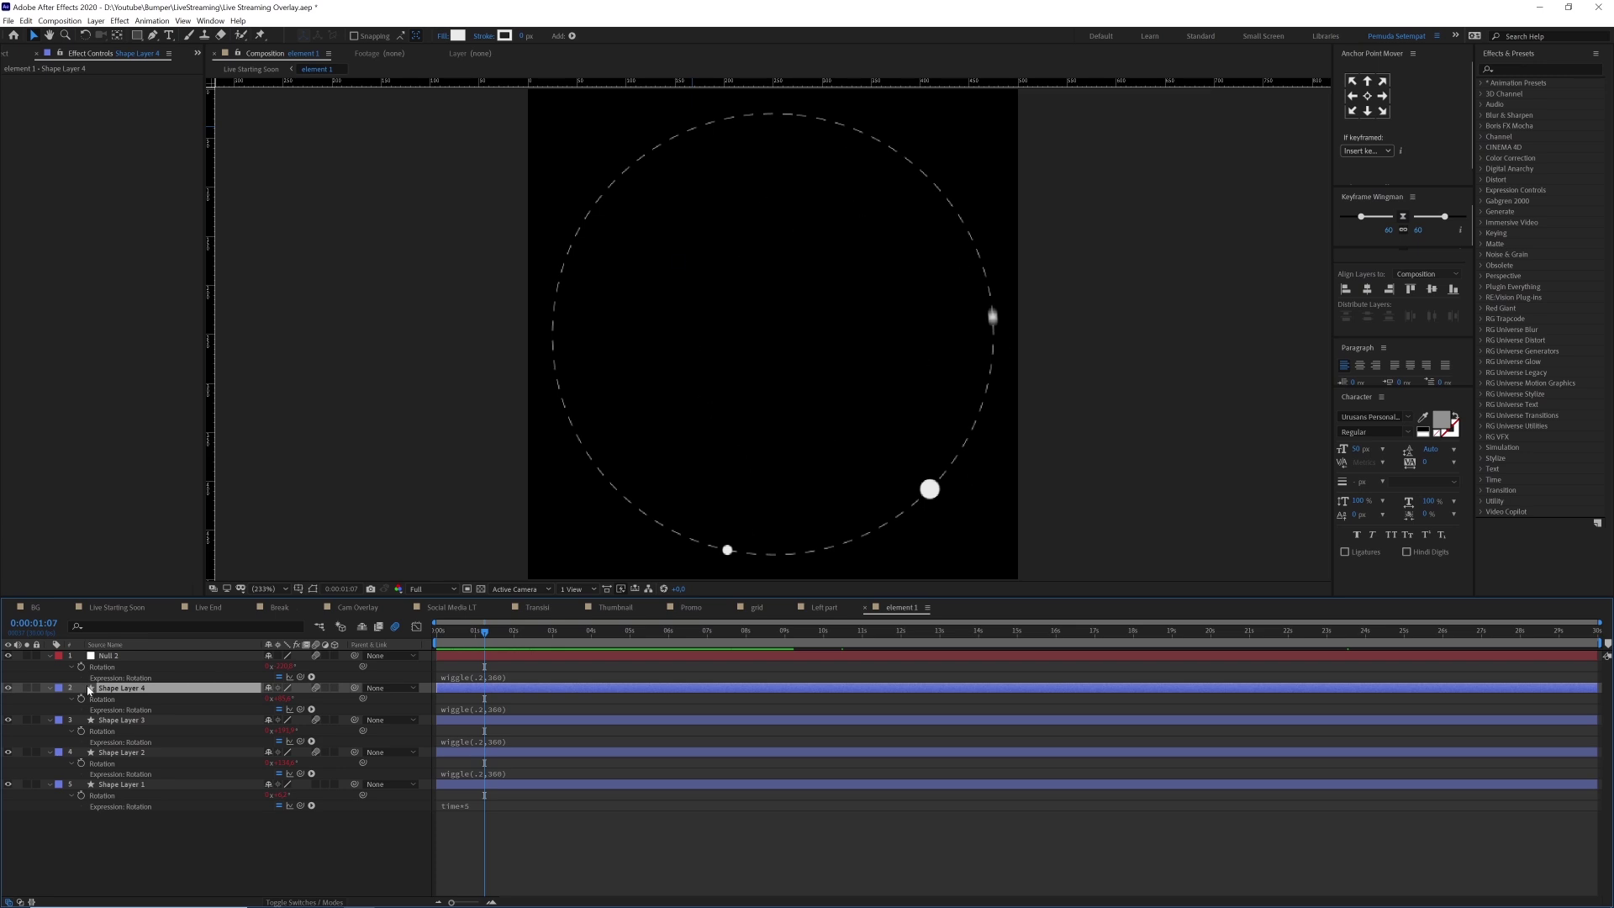
click(26, 688)
click(27, 688)
click(26, 720)
click(27, 719)
click(27, 752)
click(27, 752)
click(27, 784)
click(27, 784)
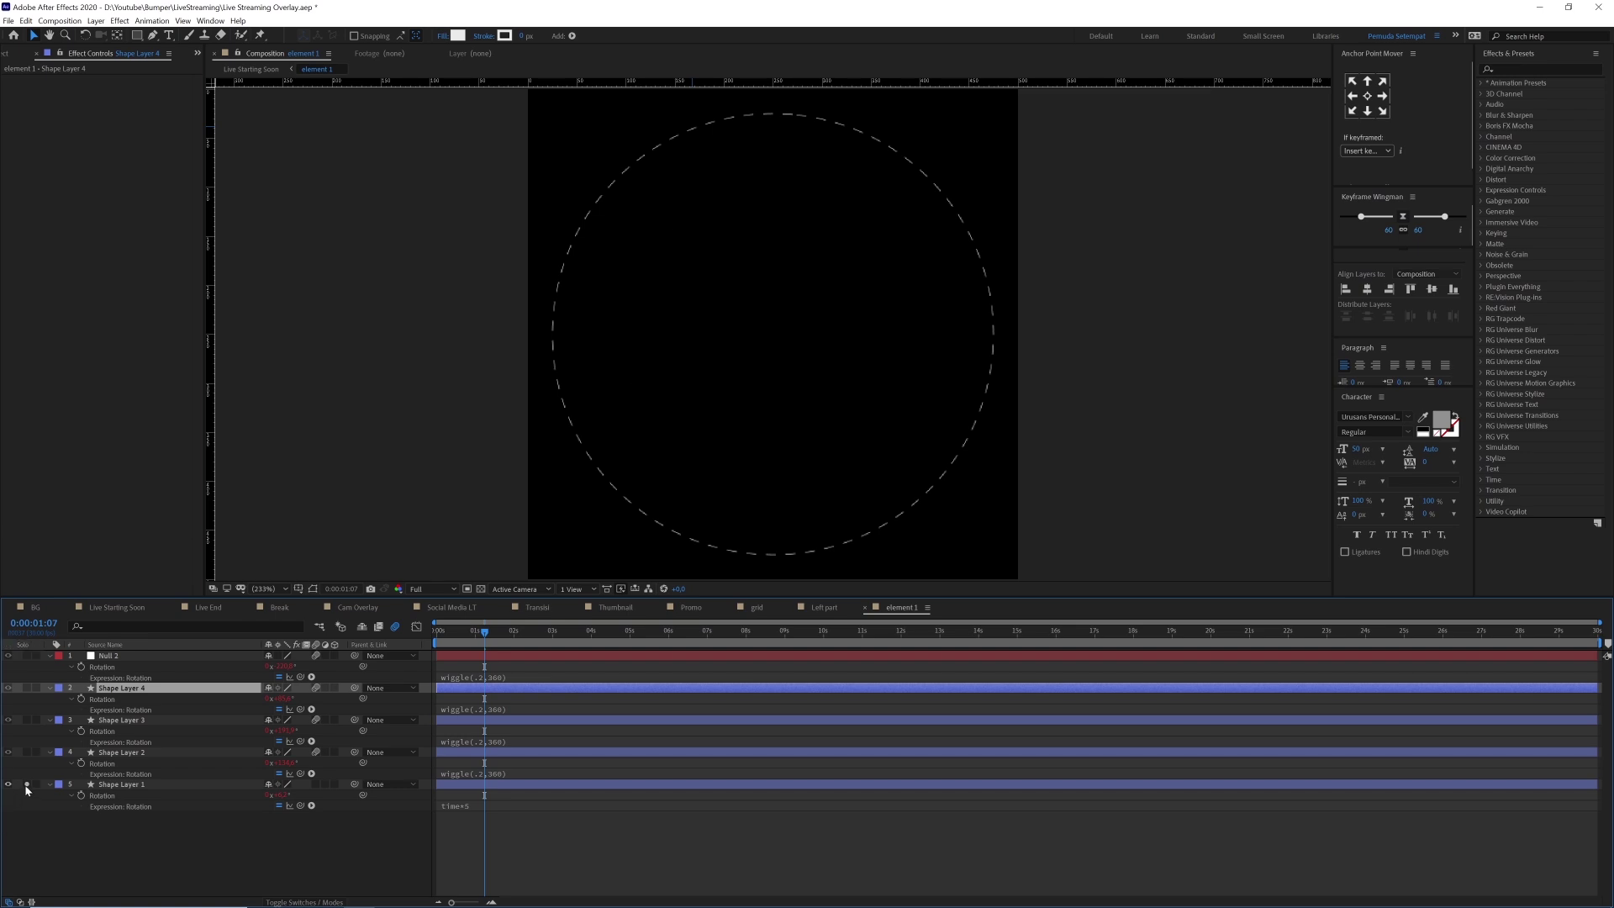
- Return to Live Starting Soon and reveal the Position keyframes of Shape Layer 2 on the title line
click(116, 607)
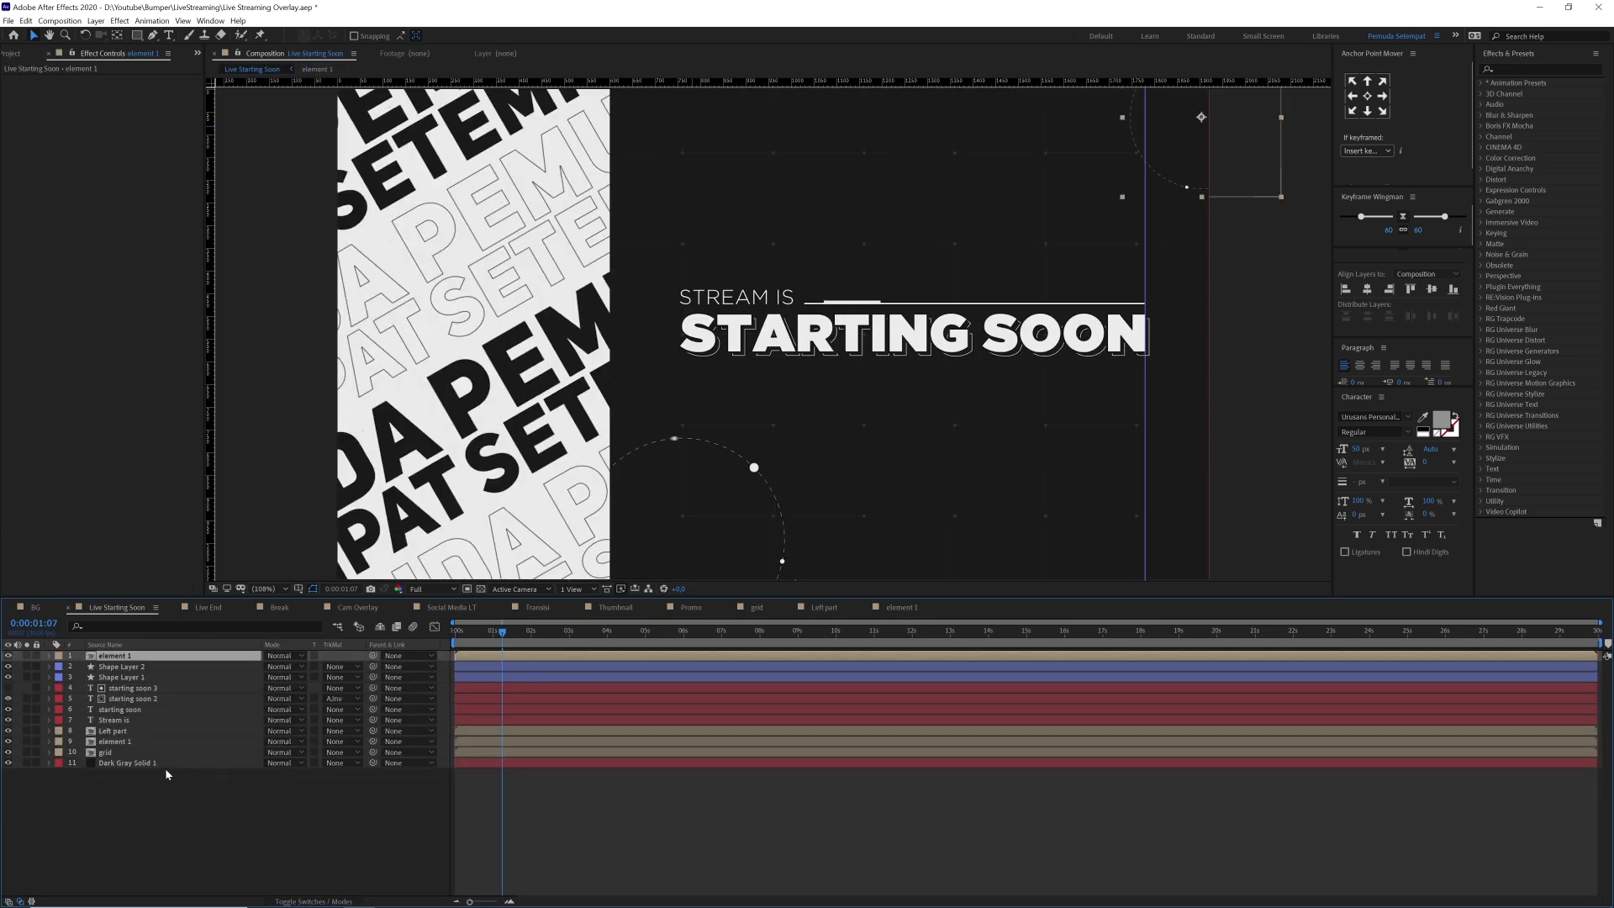
click(139, 666)
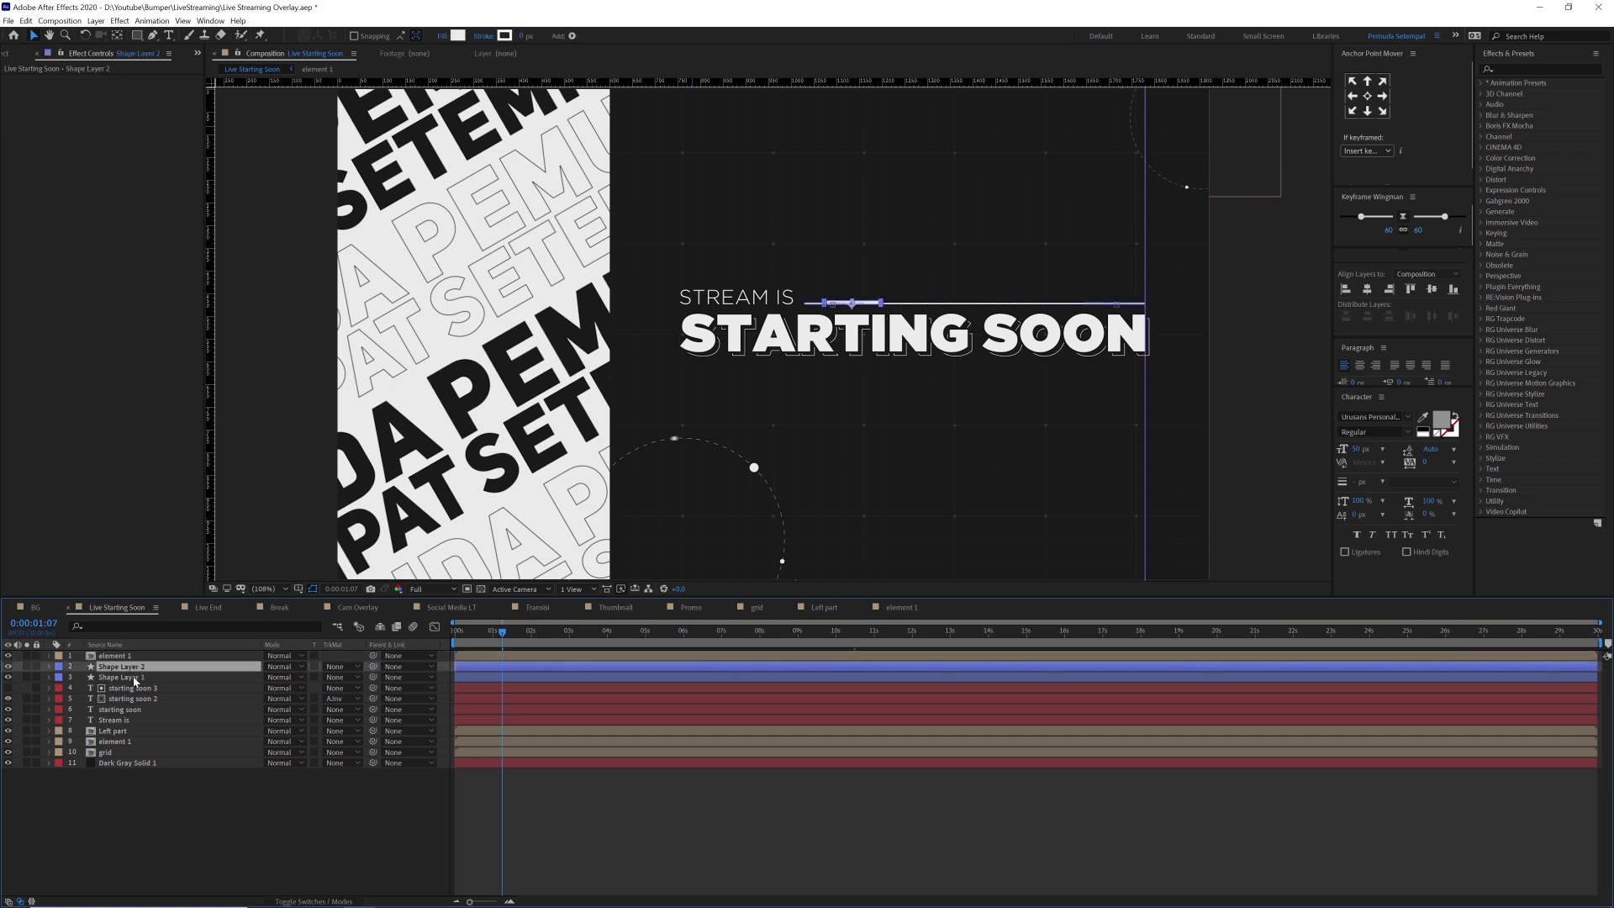
click(129, 677)
click(124, 668)
key(p)
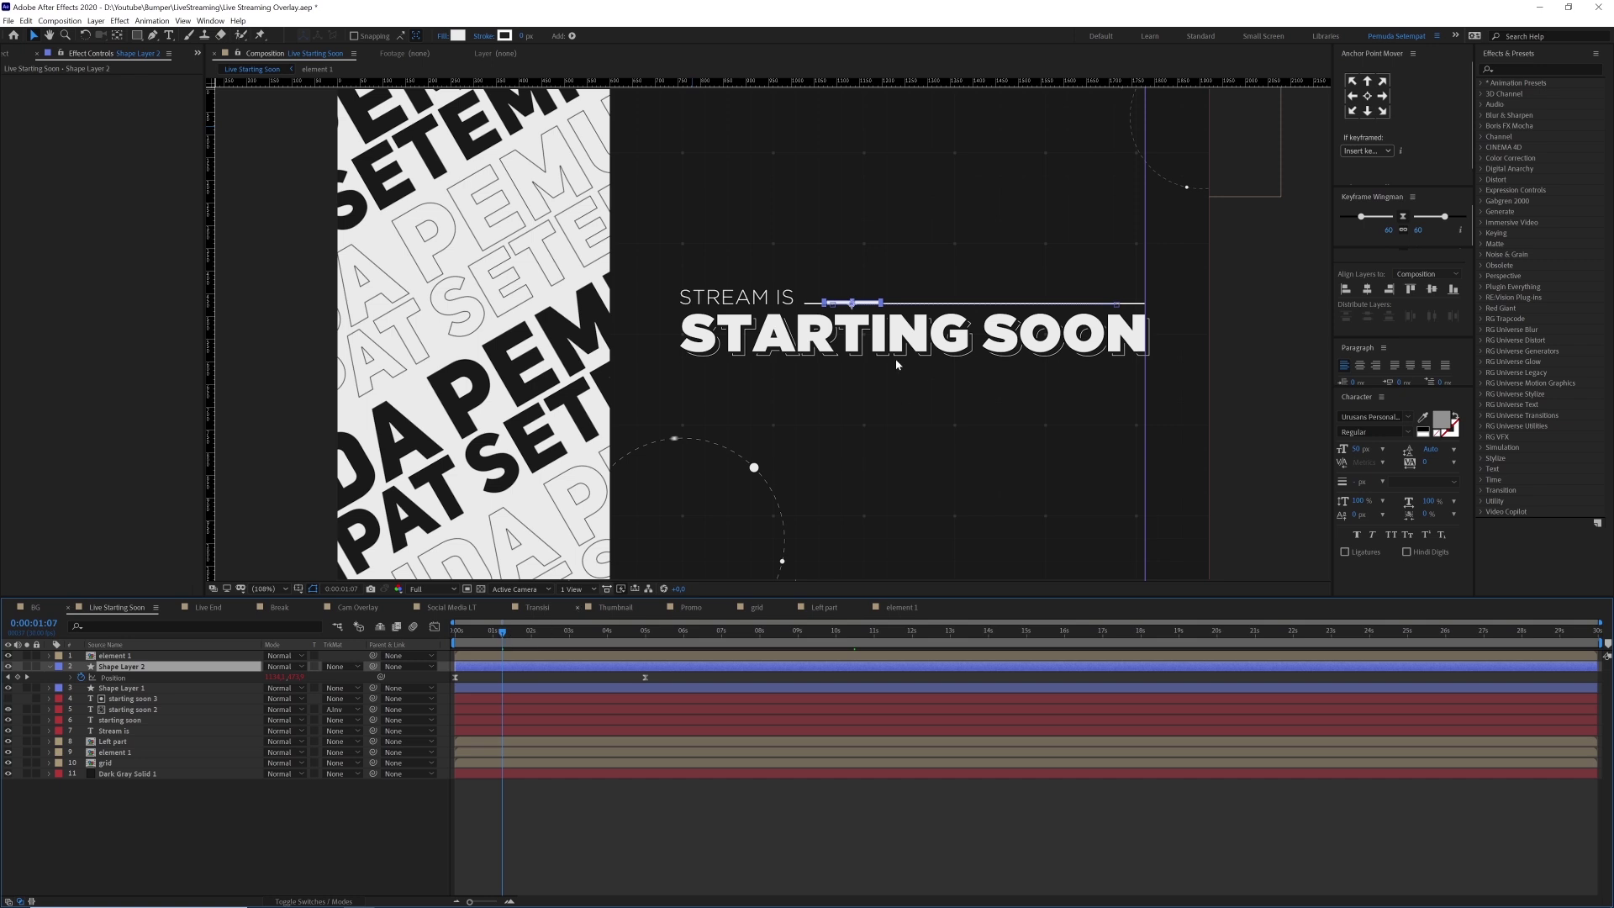
- Preview the title line's movement from the start and show the expression on Shape Layer 2's Position keyframes
key(Page_Down)
key(Page_Down)
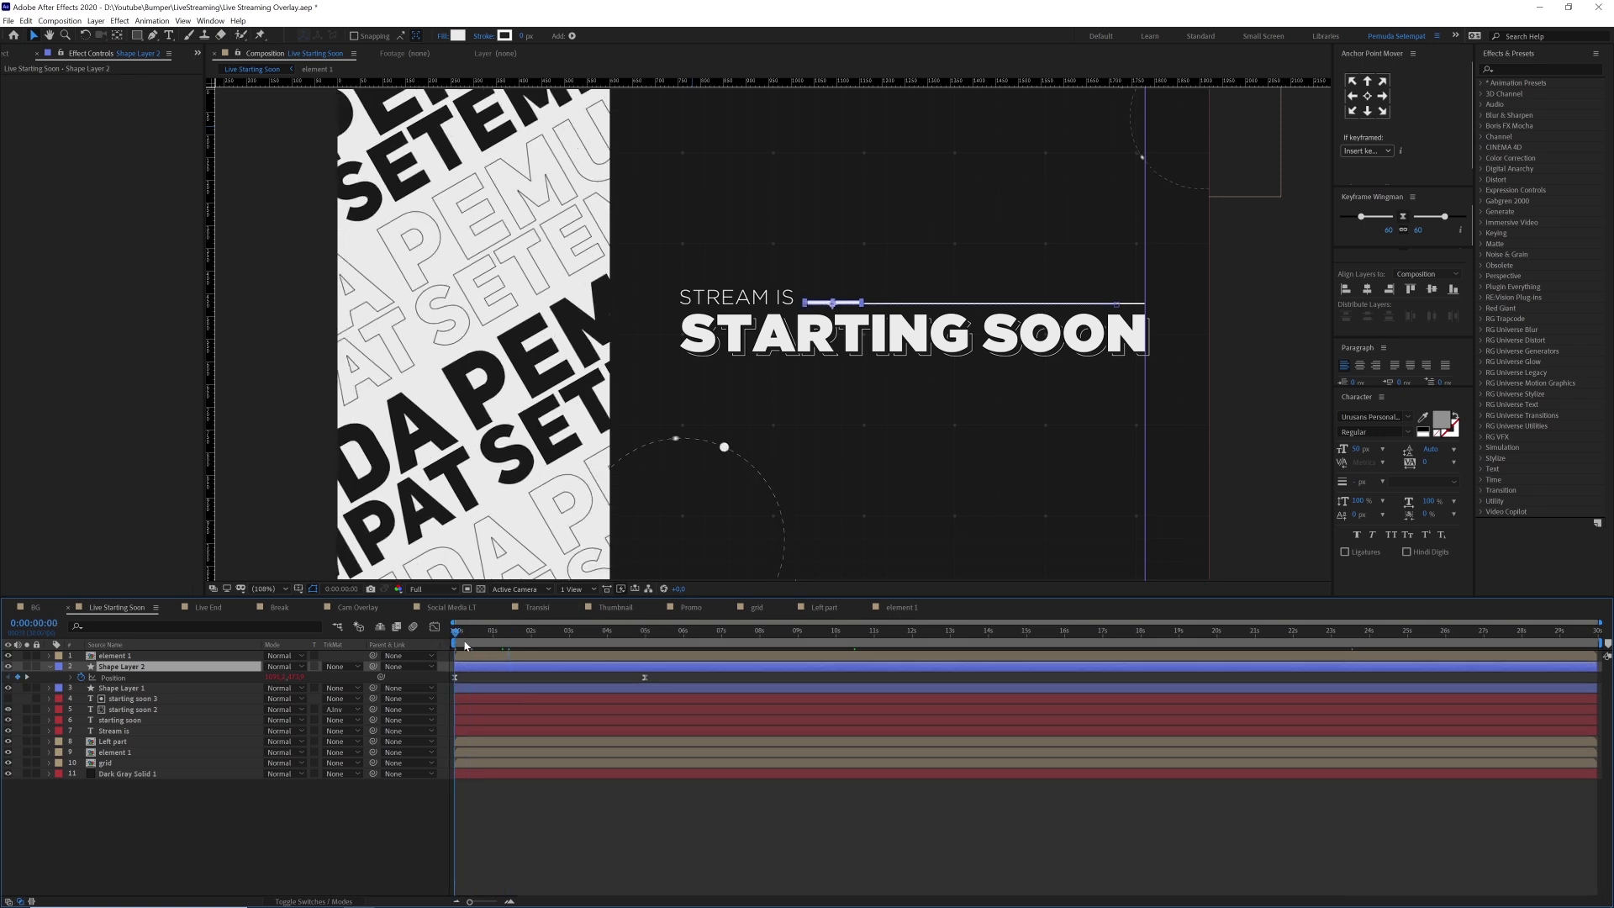
key(space)
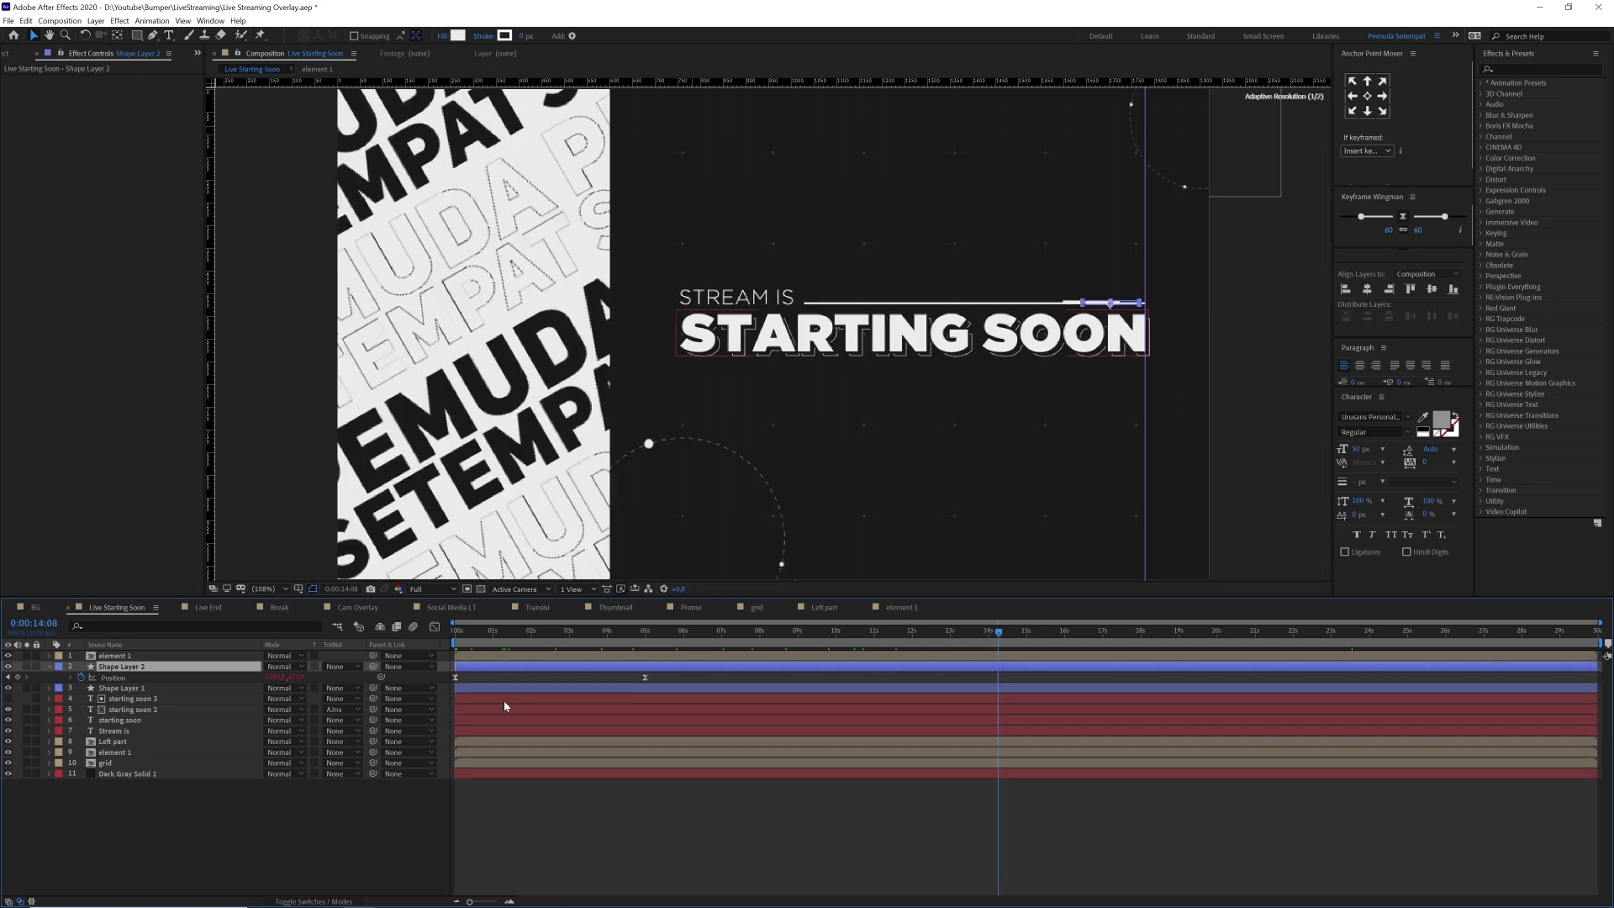
drag(676, 677, 444, 691)
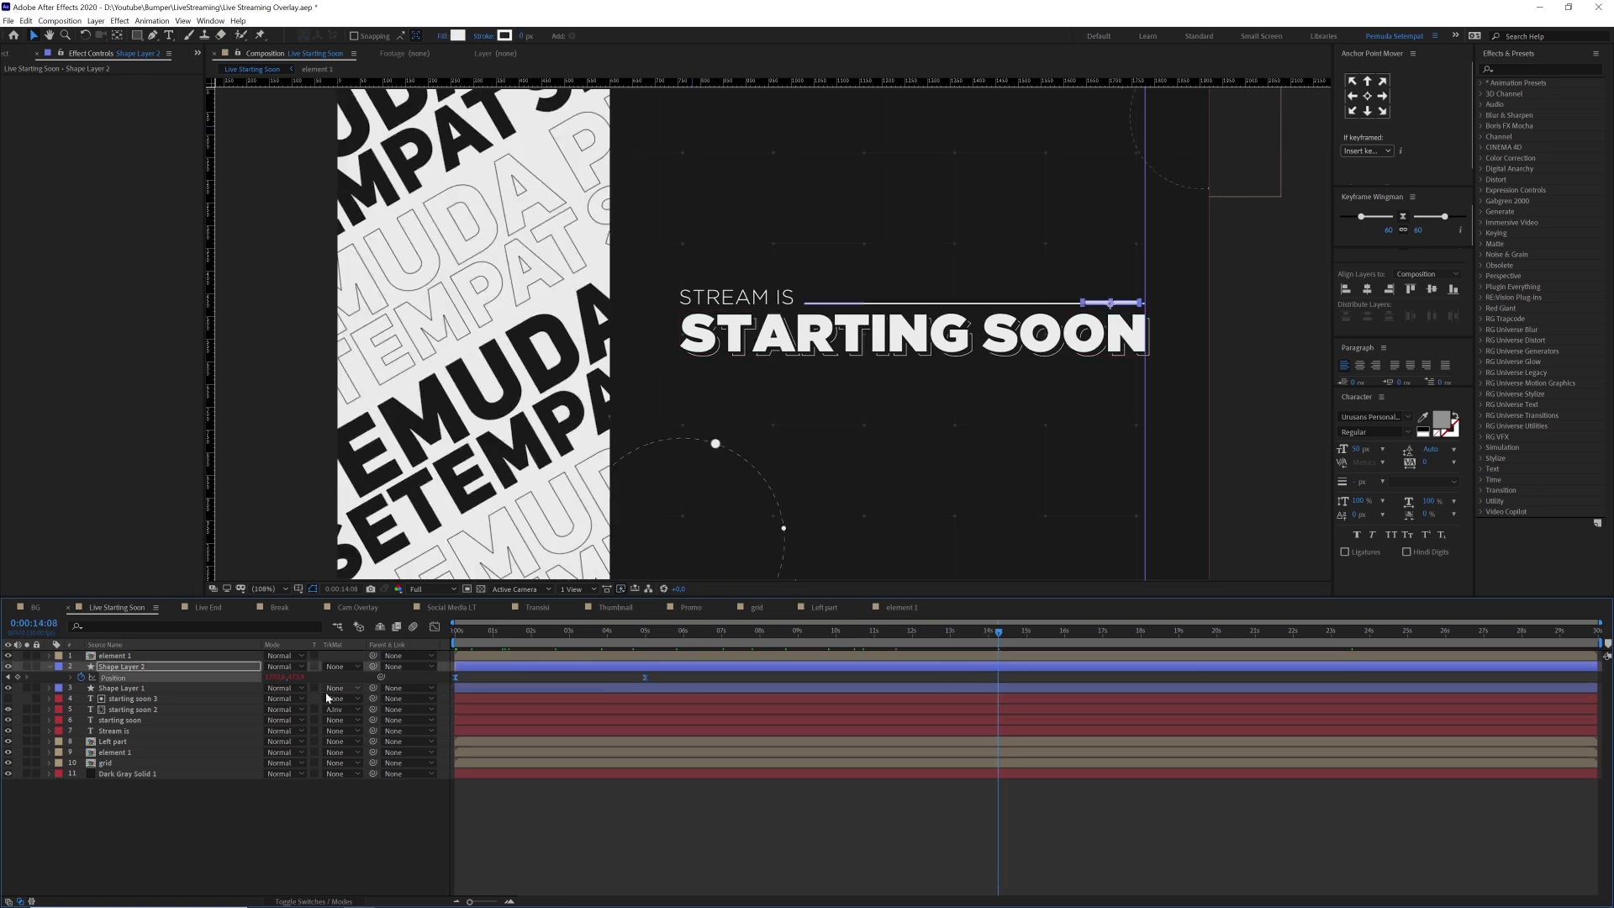
alt+click(81, 677)
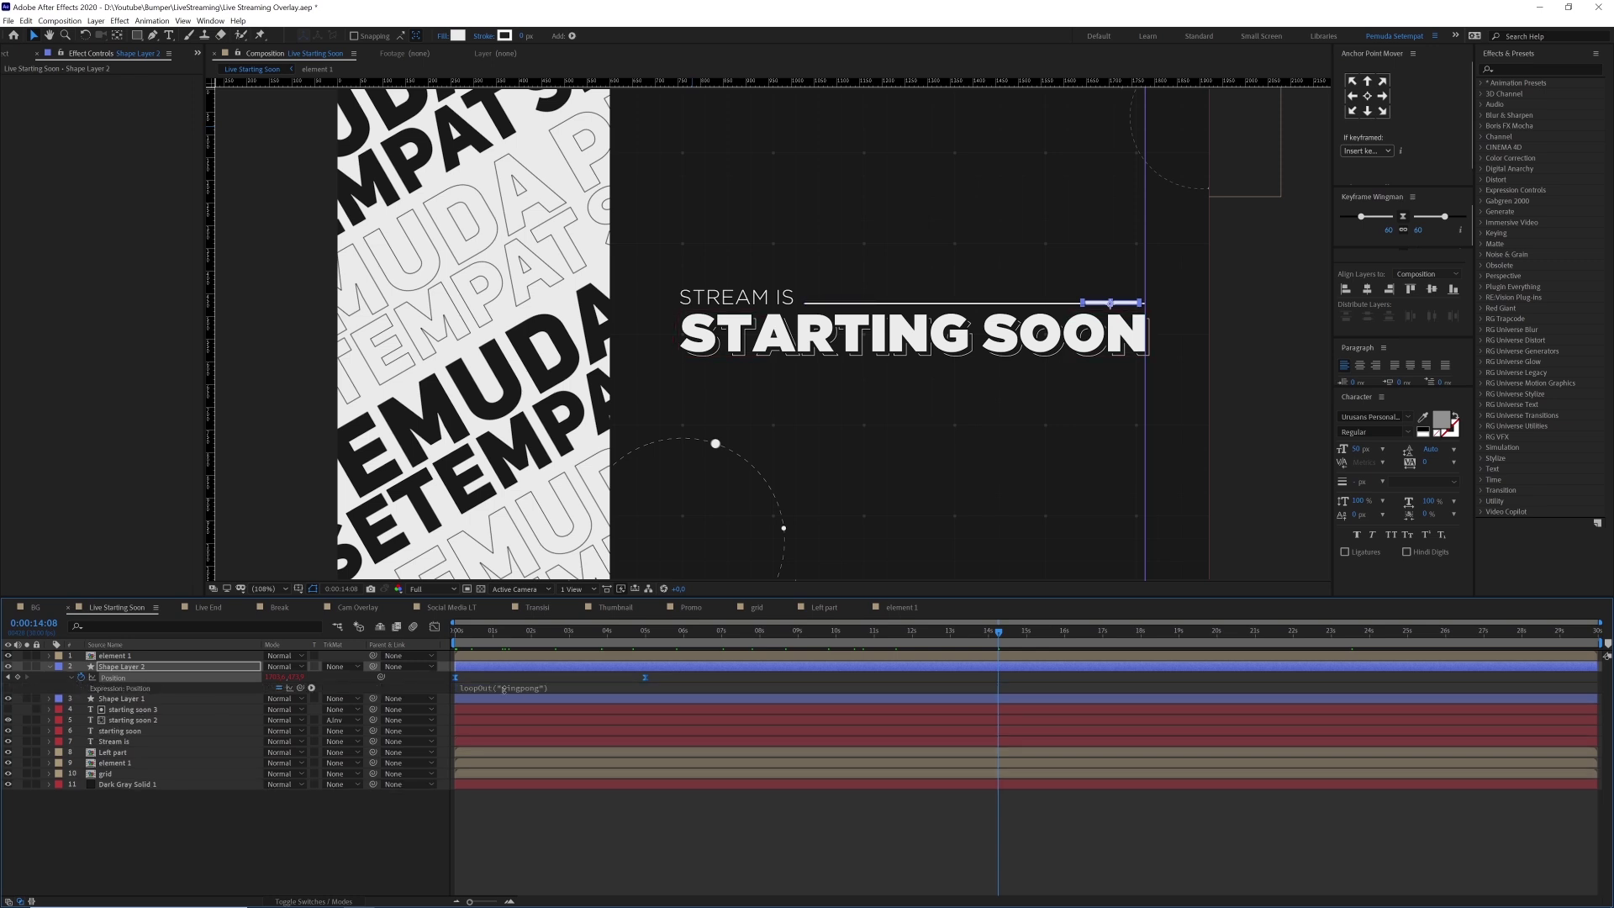
- Check the loopOut("pingpong") expression on Shape Layer 2's Position and identify Shape Layer 1 in the title line
click(502, 689)
click(352, 857)
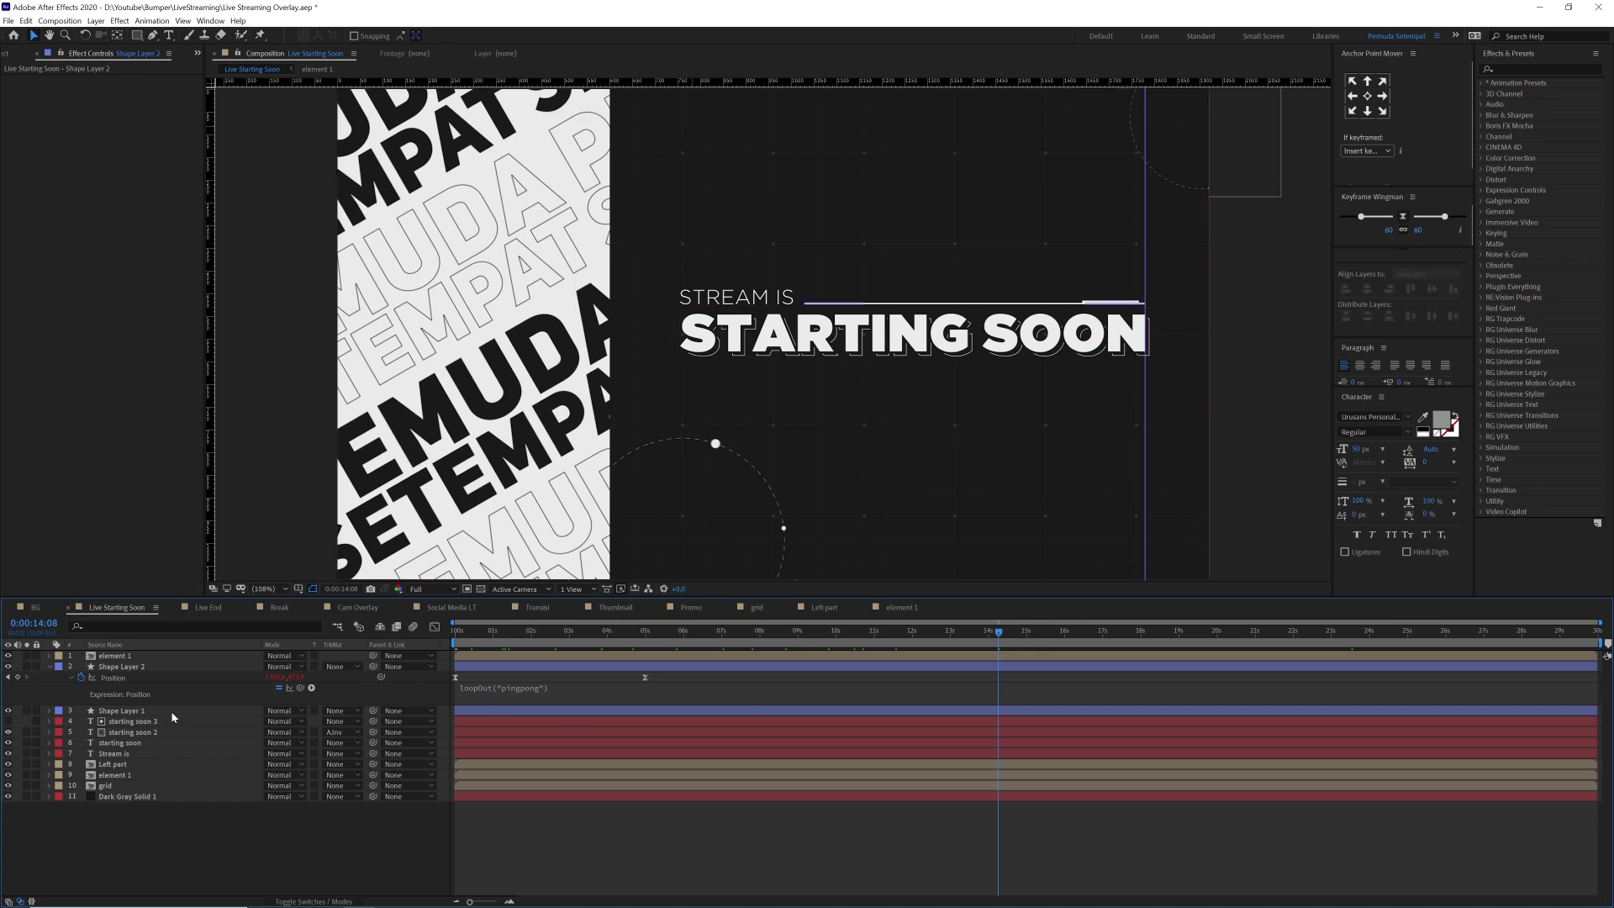
click(117, 710)
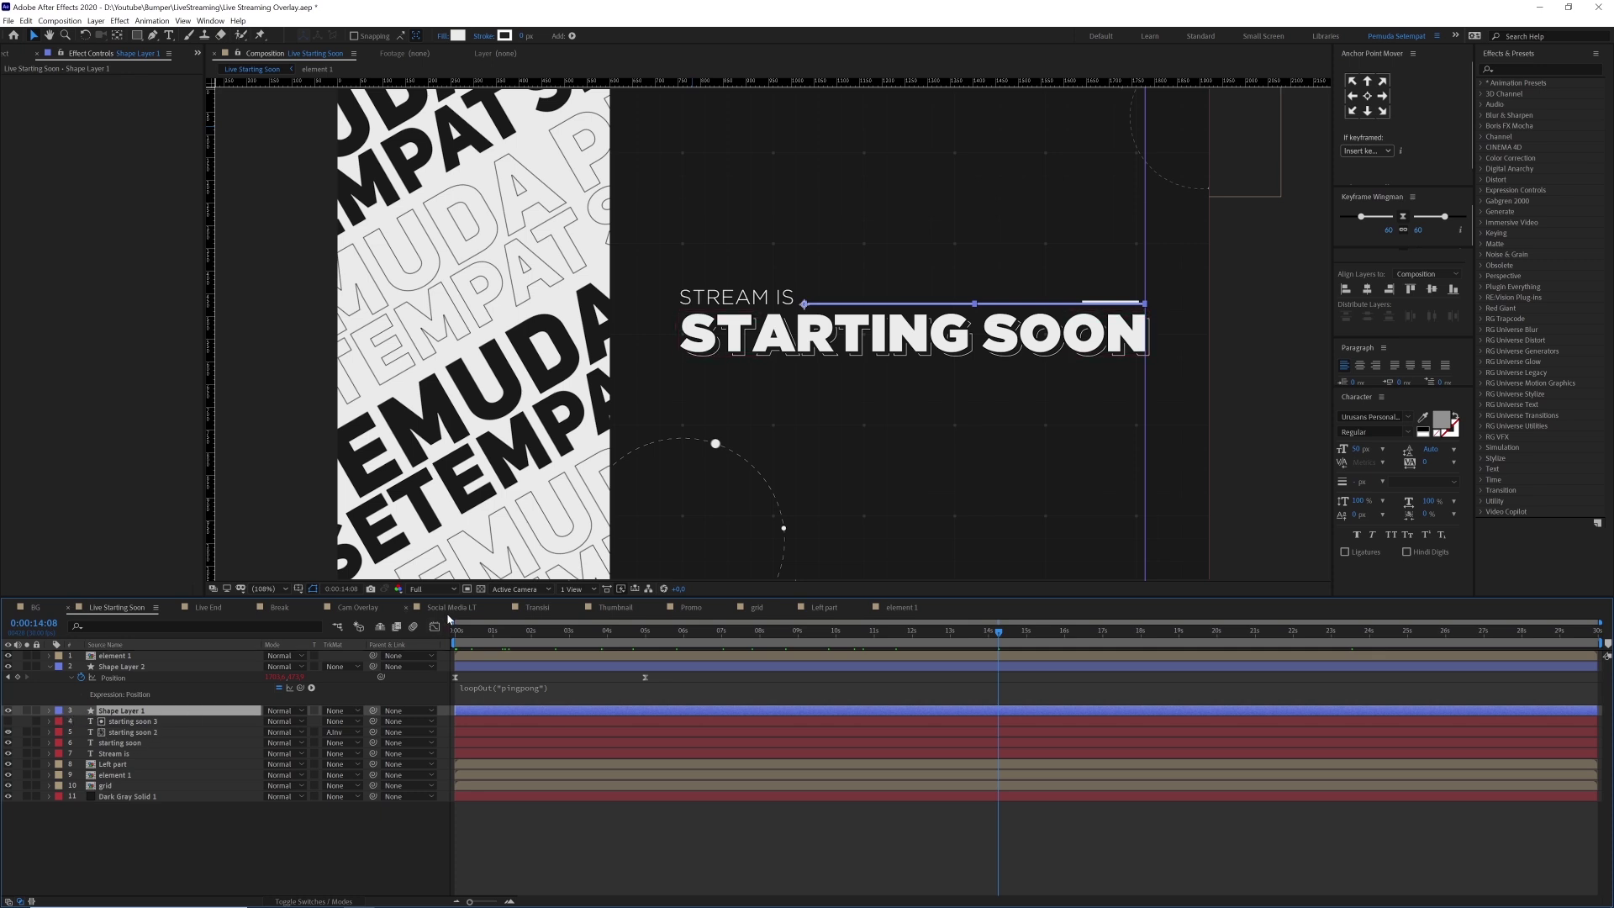
click(303, 850)
- Move to 0:00:03:25 and briefly solo the starting soon text layer to view the solid title by itself
click(602, 632)
click(157, 724)
click(157, 724)
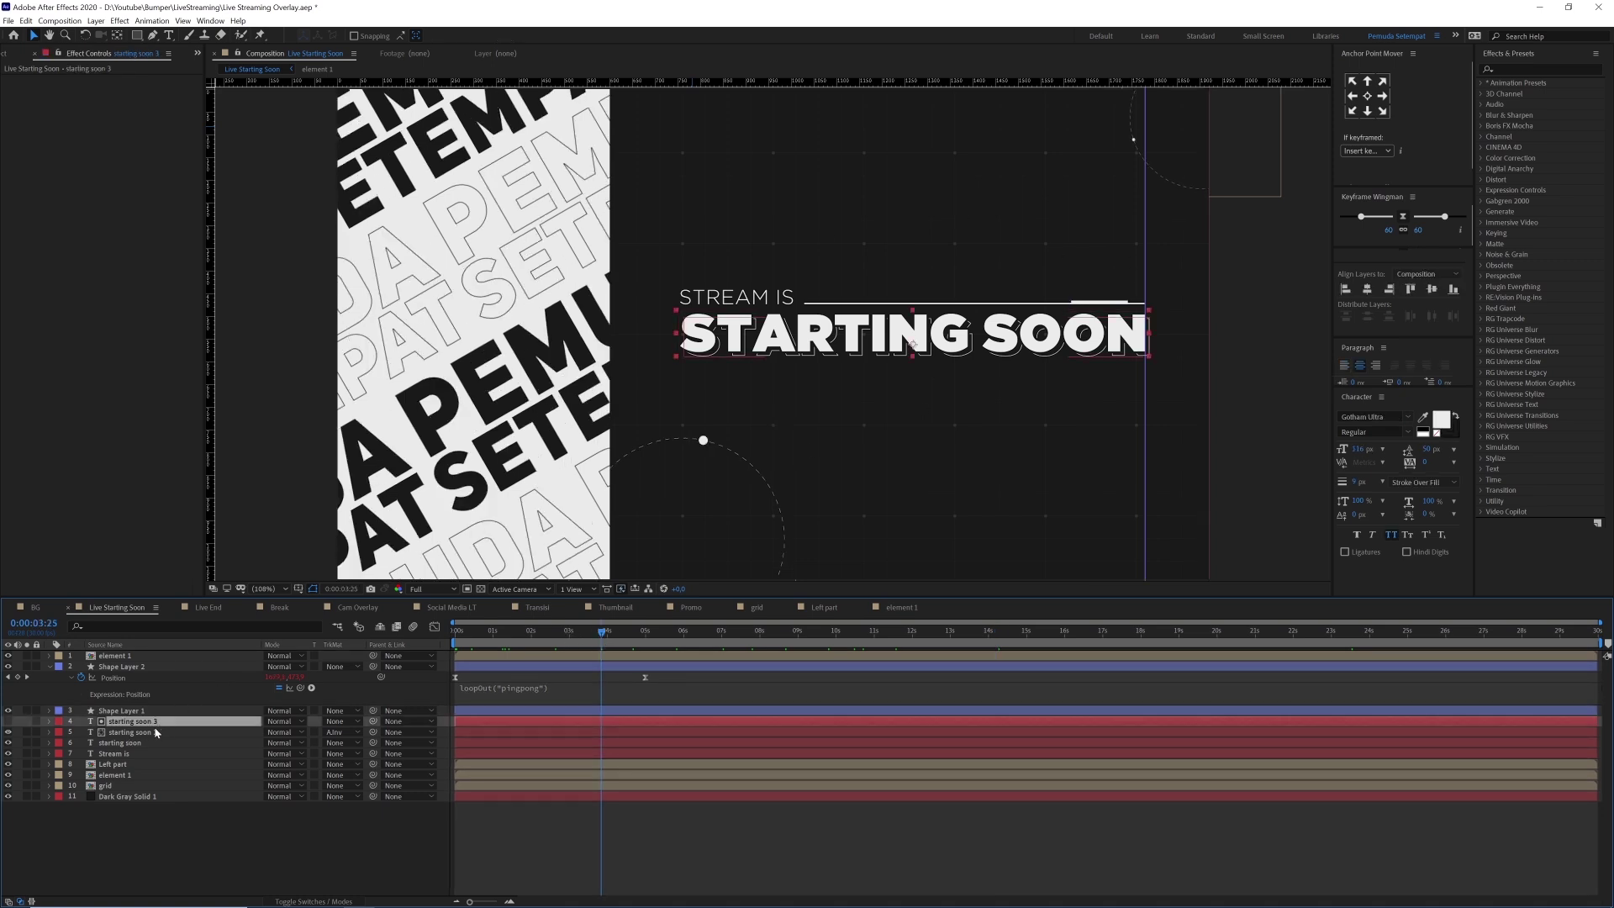
click(132, 743)
click(27, 743)
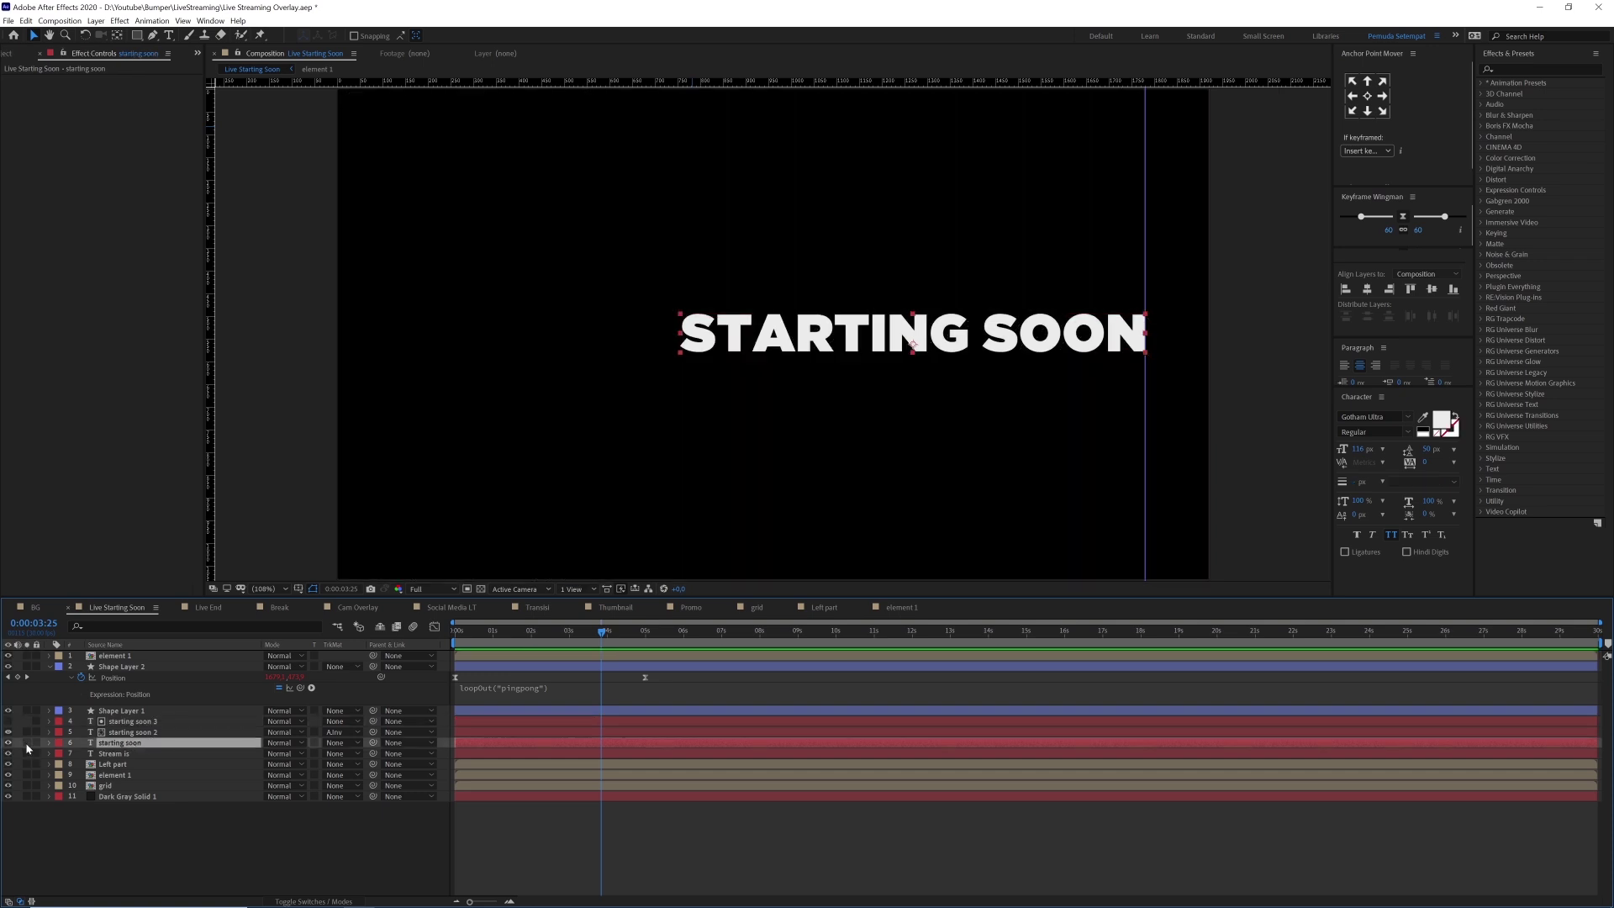
click(27, 743)
- Isolate the starting soon 2 outline text and inspect its edges up close together with the starting soon 3 matte layer
click(71, 734)
click(27, 732)
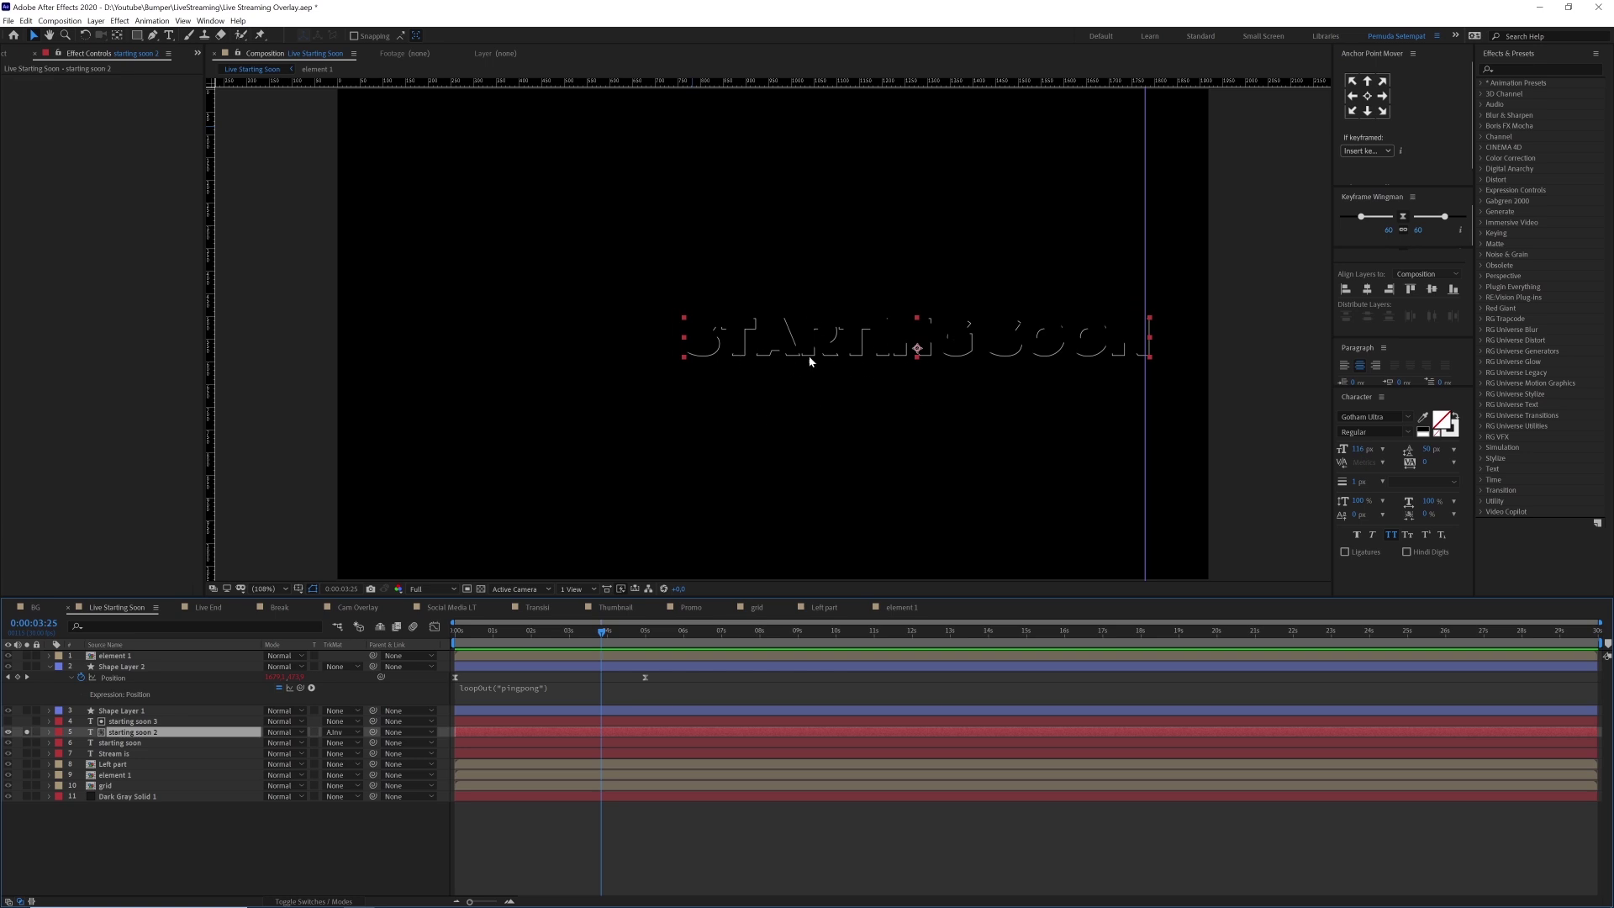
click(27, 733)
scroll(783, 321, up, 5)
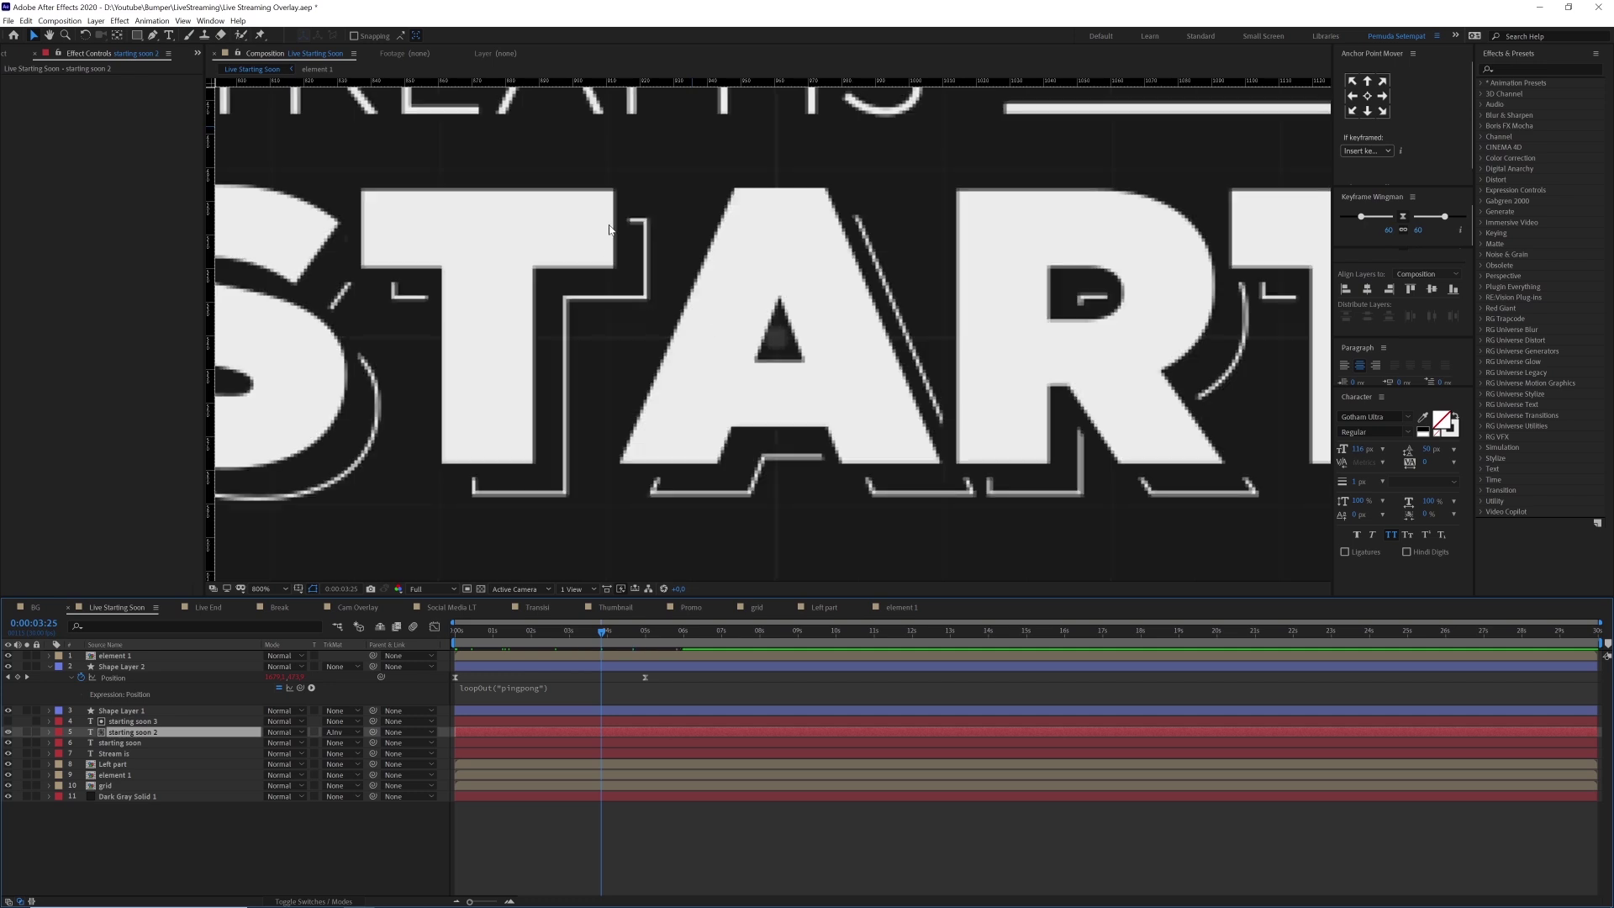
key(ctrl+Up)
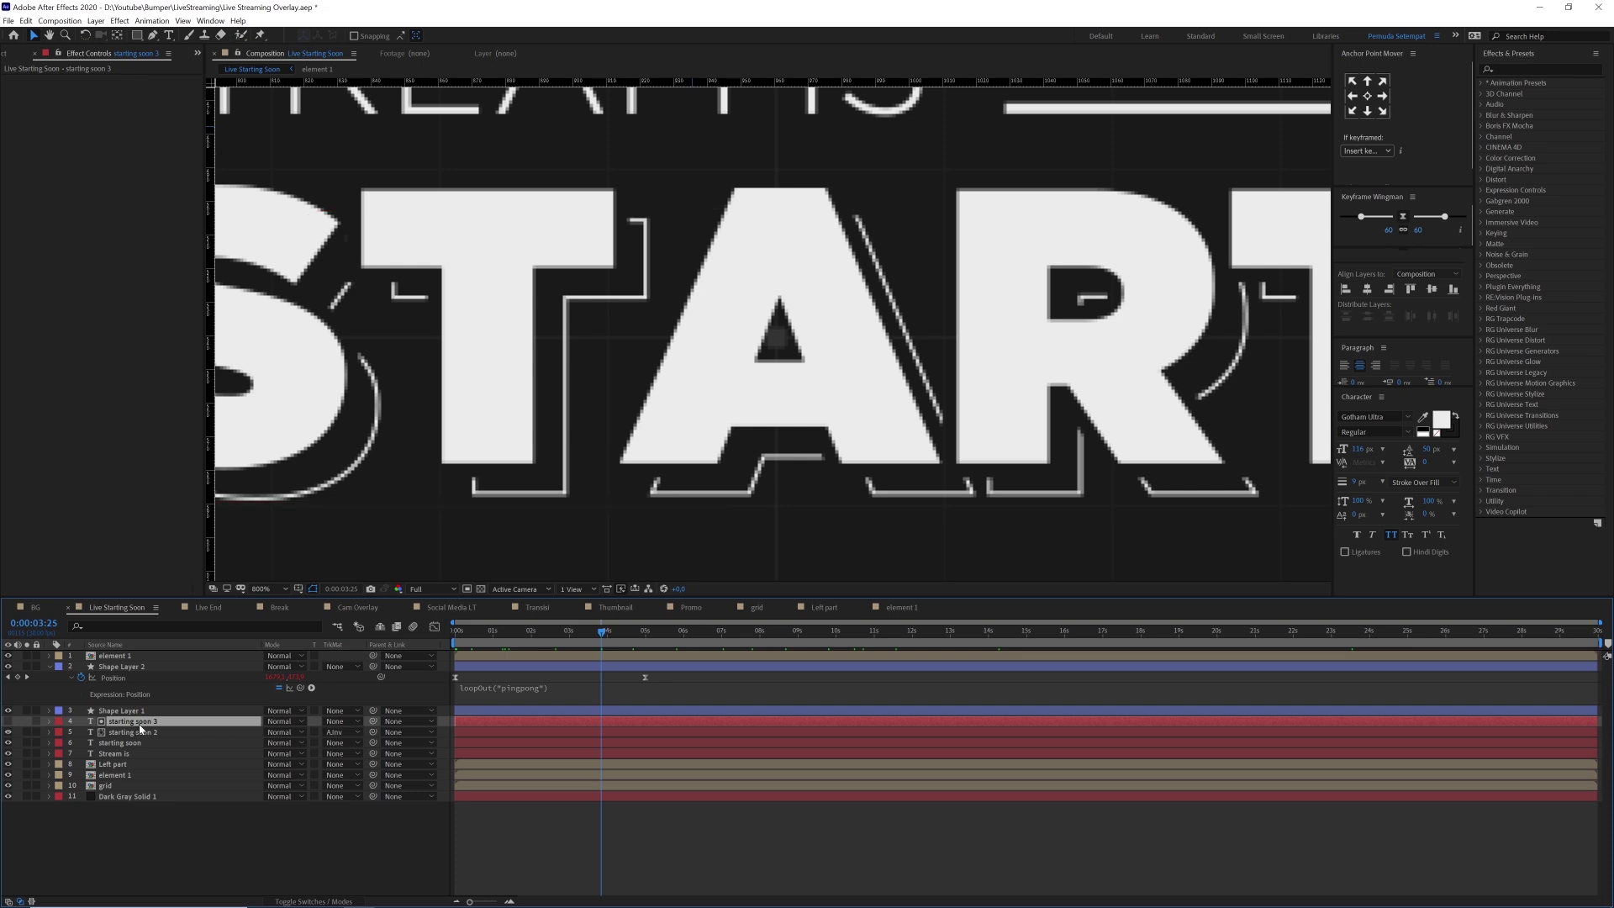
click(8, 721)
scroll(894, 392, down, 6)
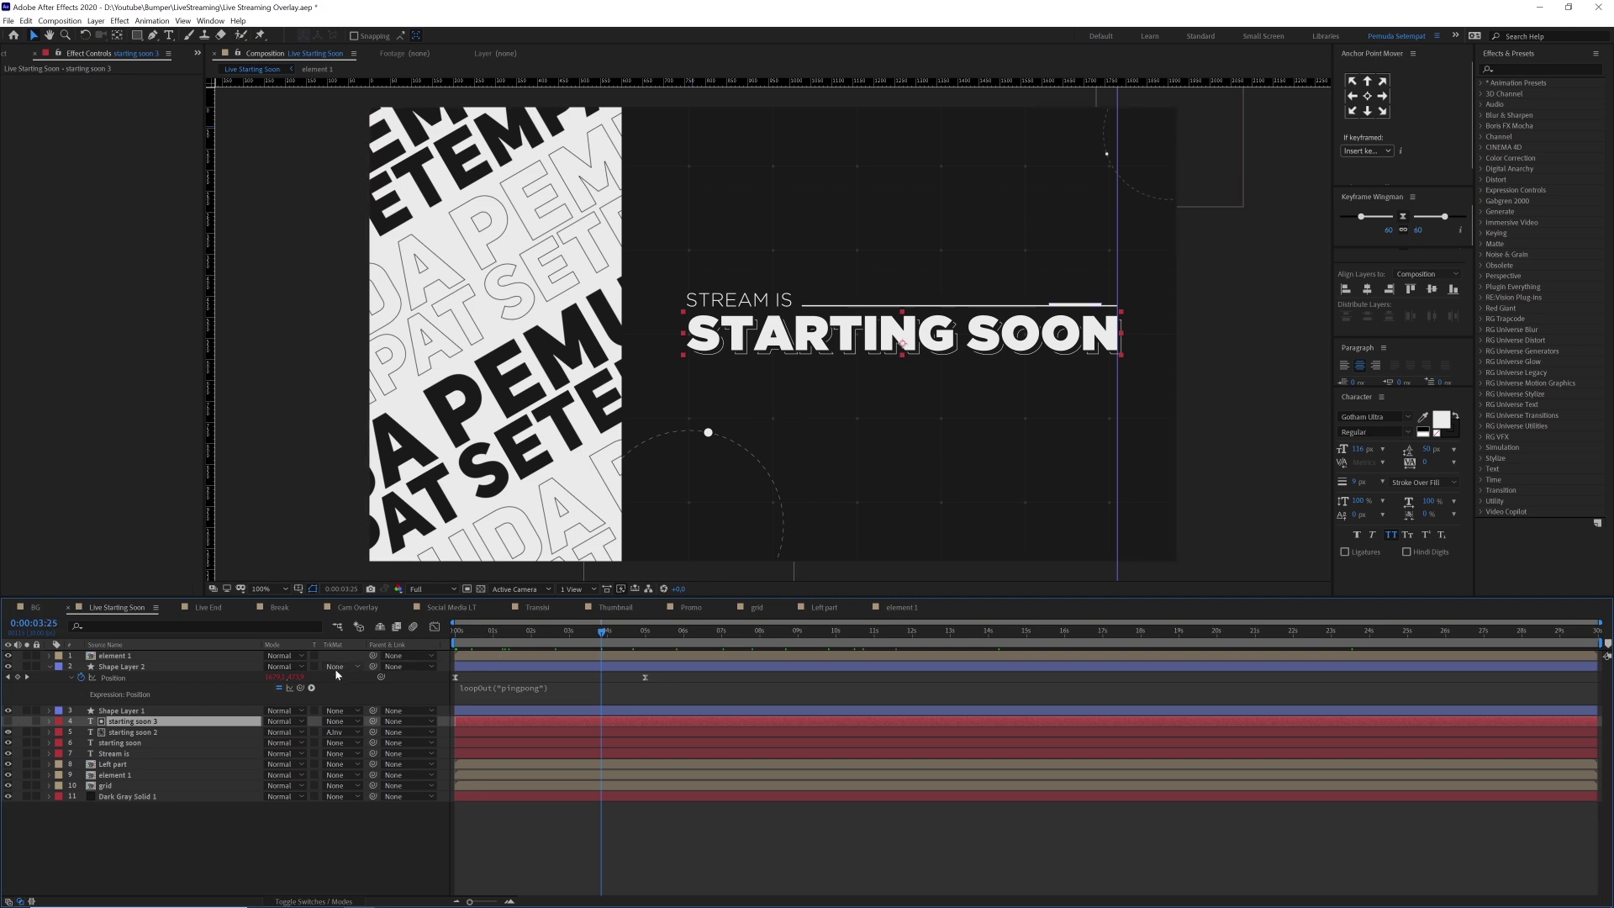
- Open the Live End and Break compositions in turn to compare their titles and layers with Live Starting Soon
click(210, 609)
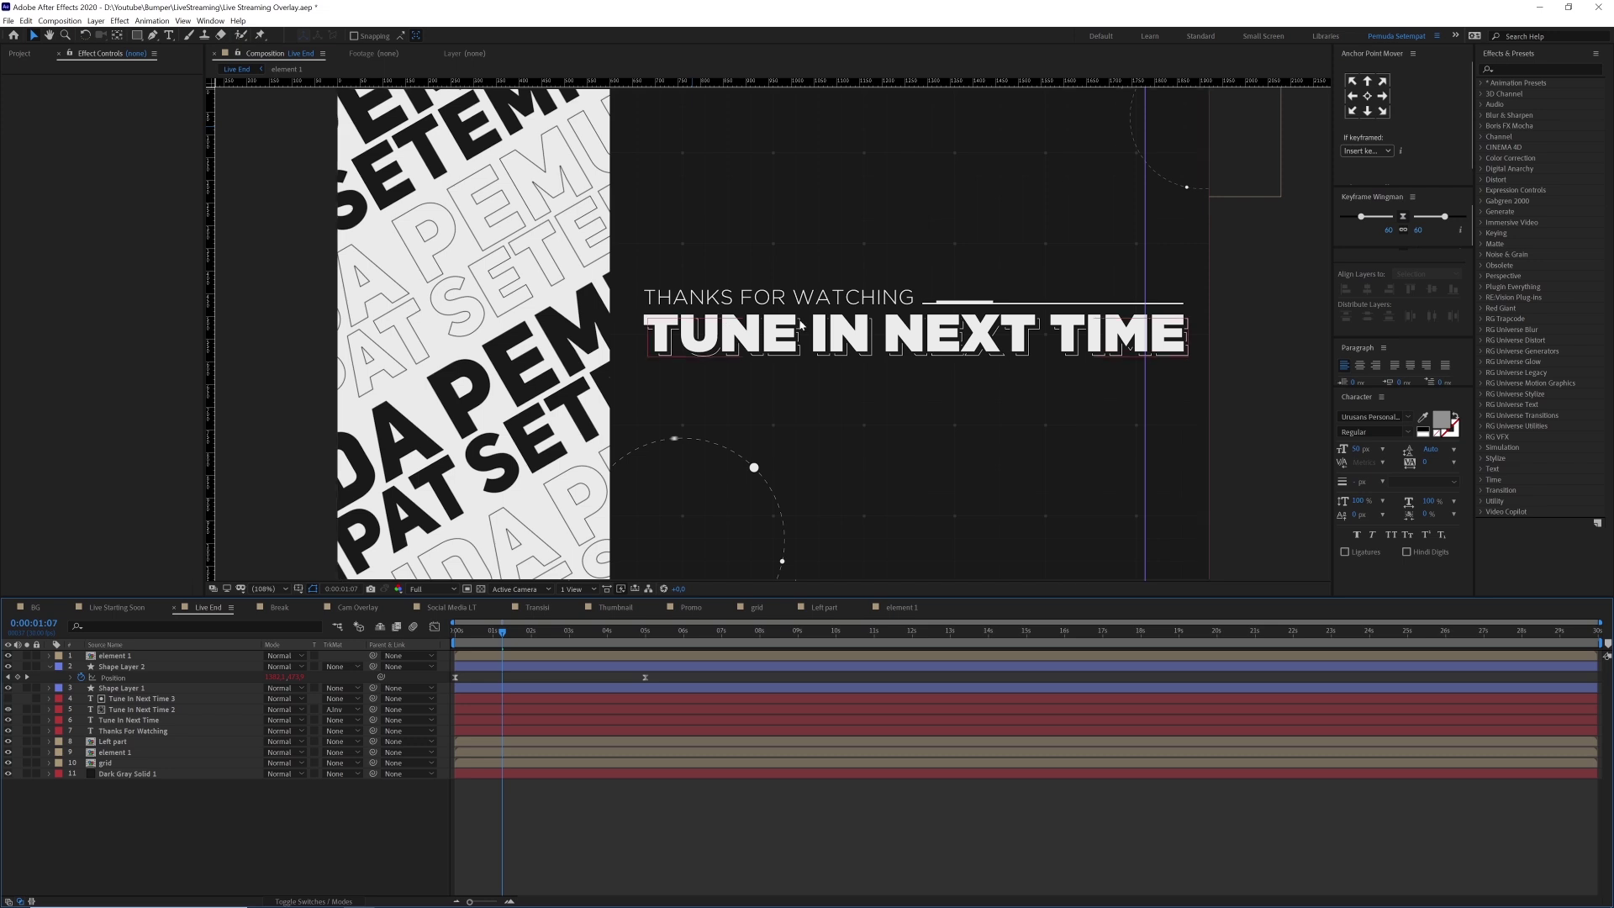
click(284, 609)
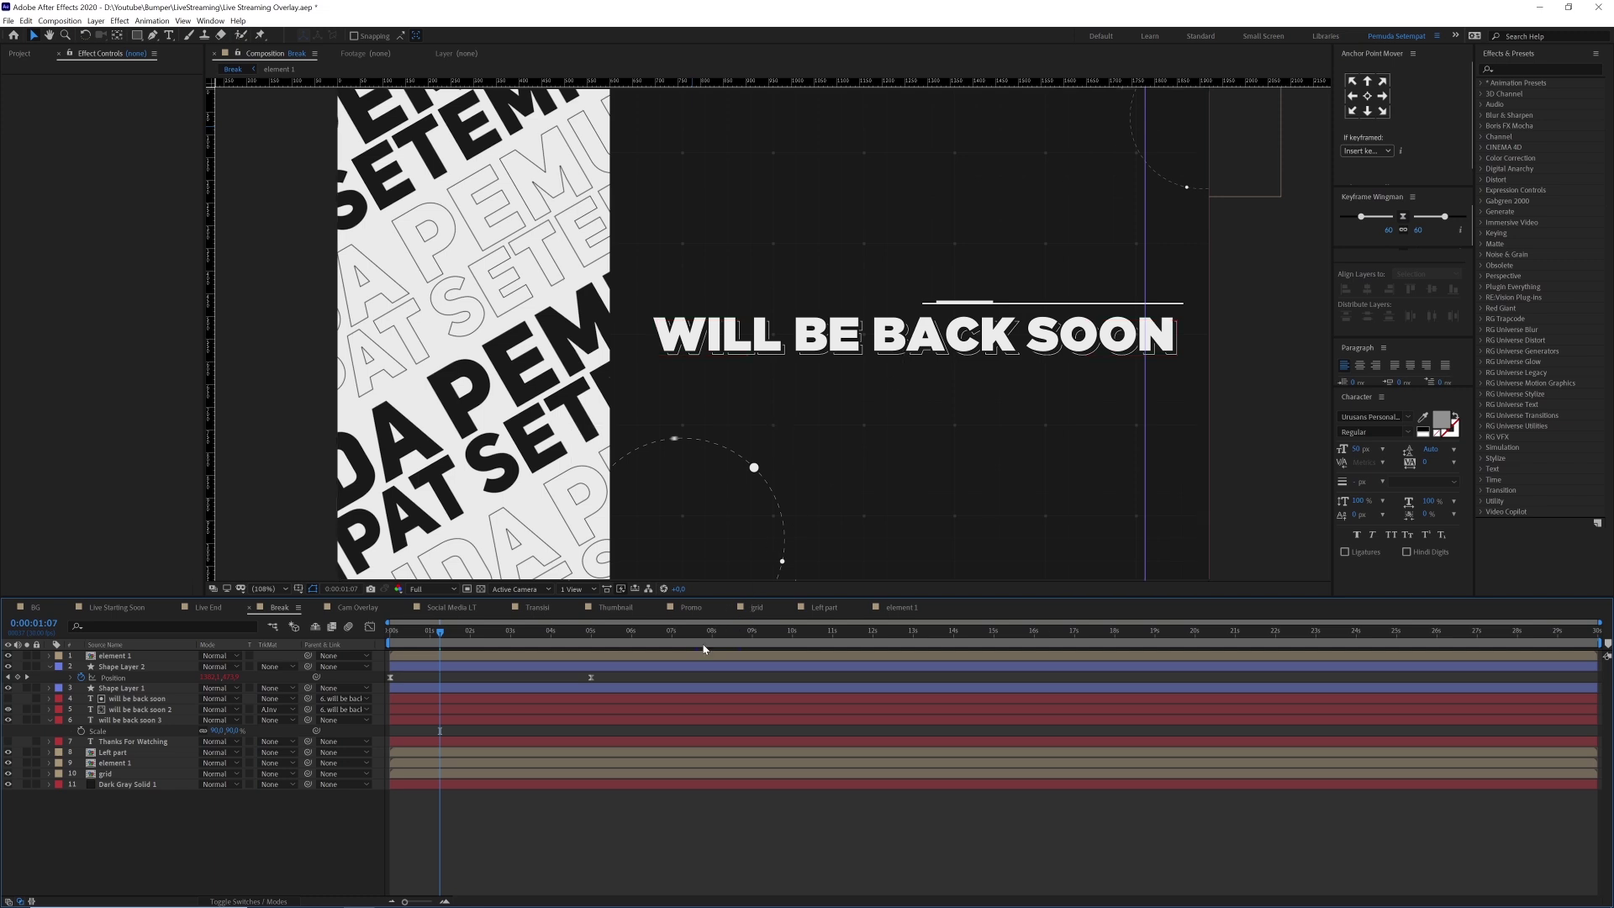
- Open the Cam Overlay composition and scrub between about 3 and 6 seconds to watch the squares and line move
click(355, 610)
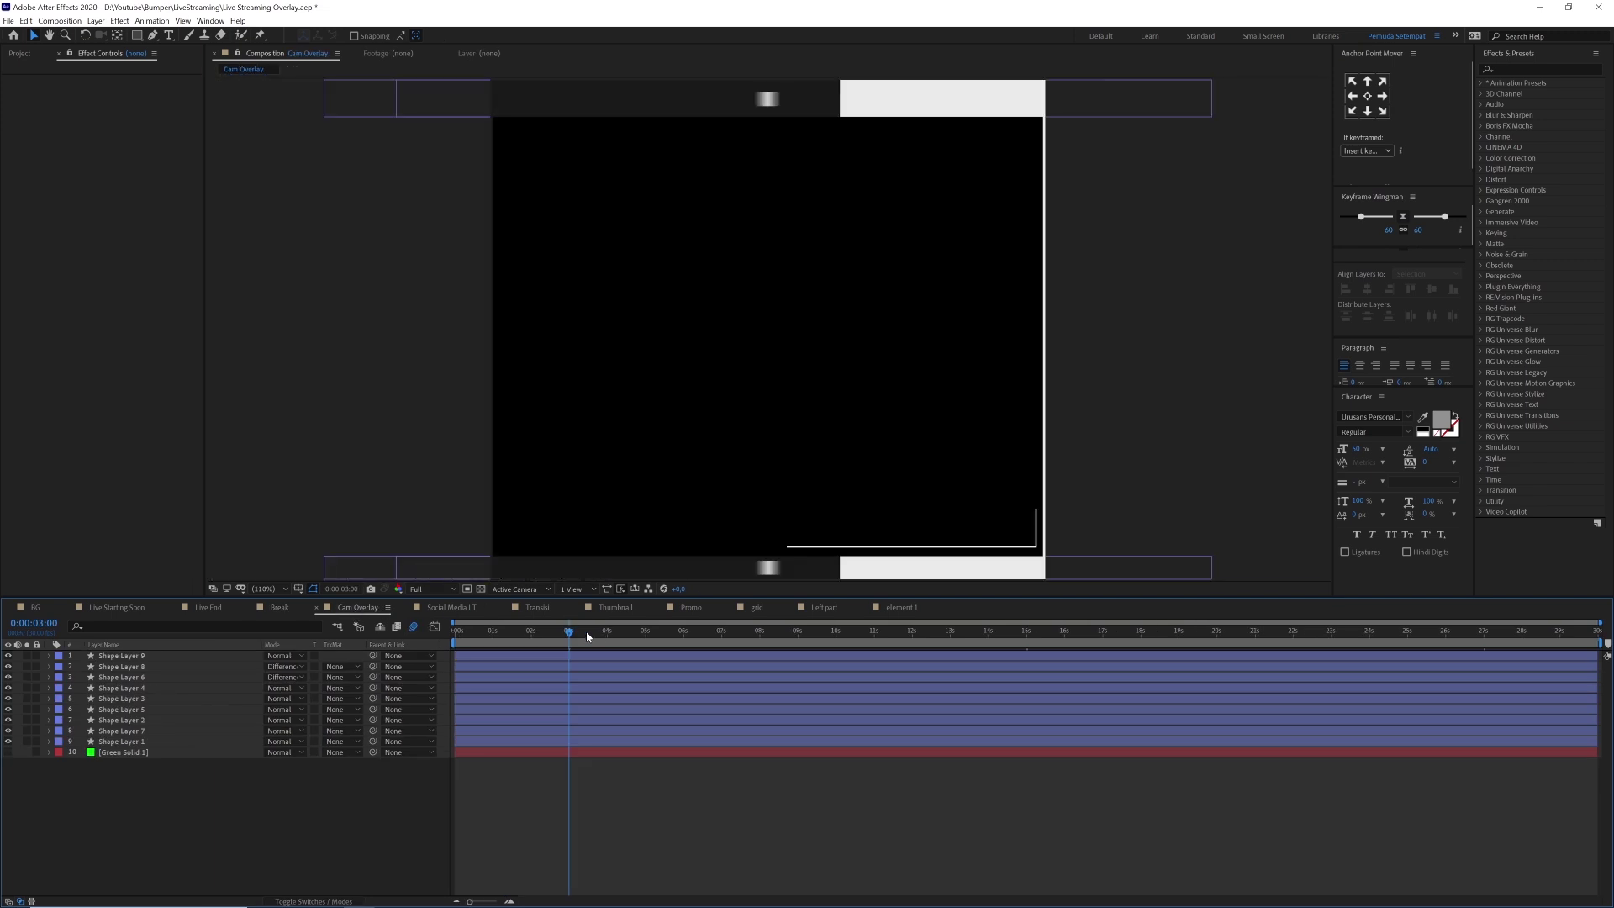
drag(565, 638, 636, 639)
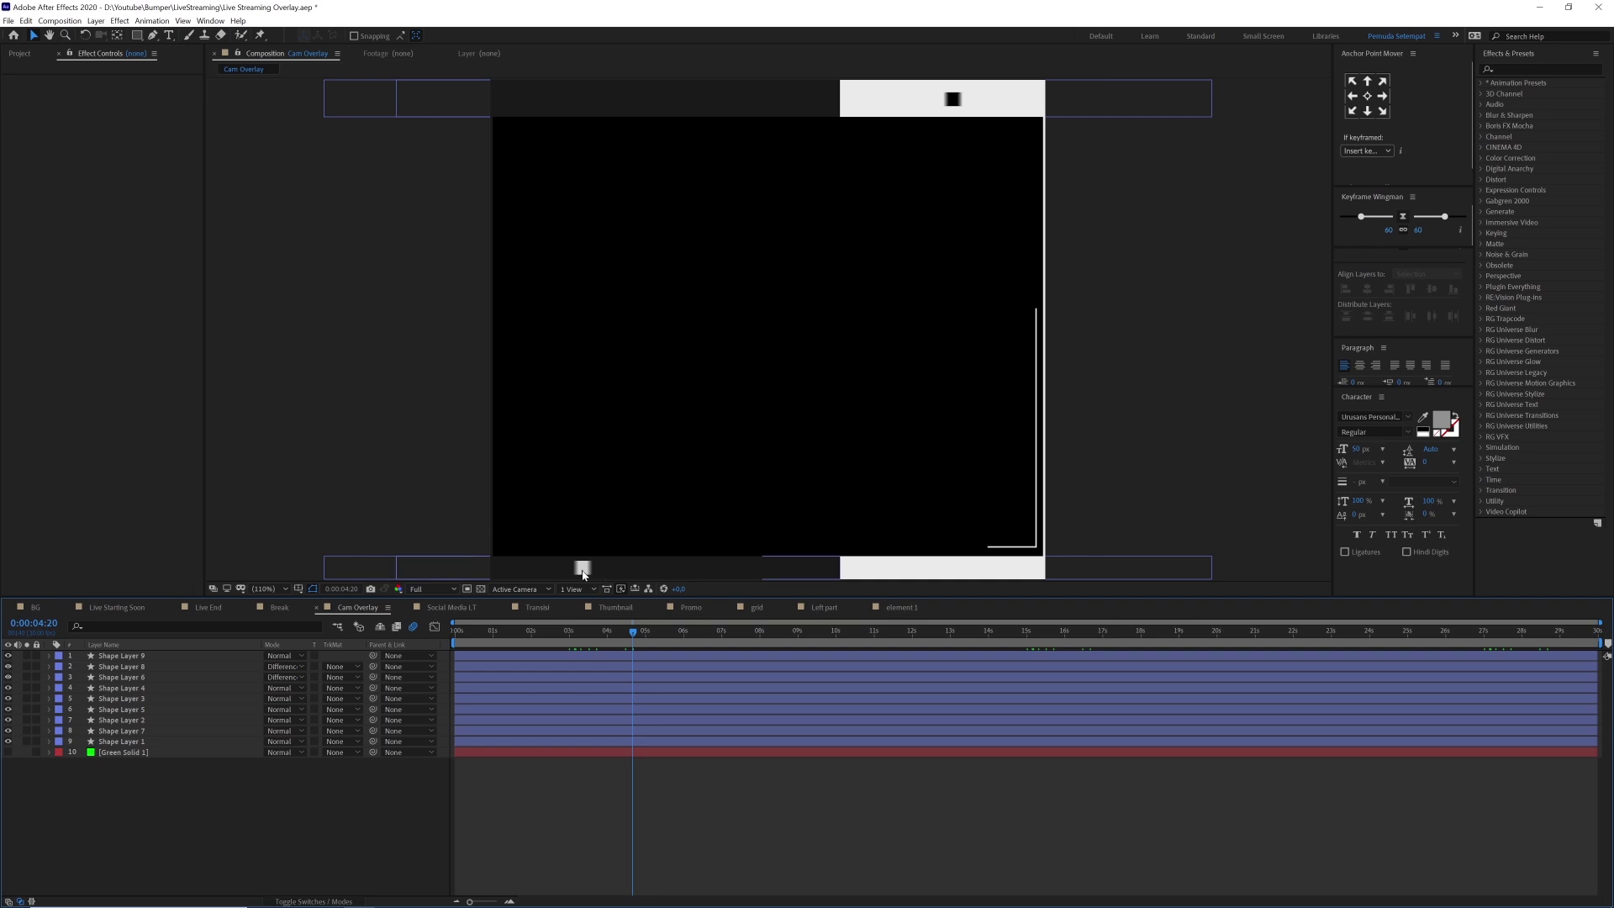
drag(647, 637, 683, 637)
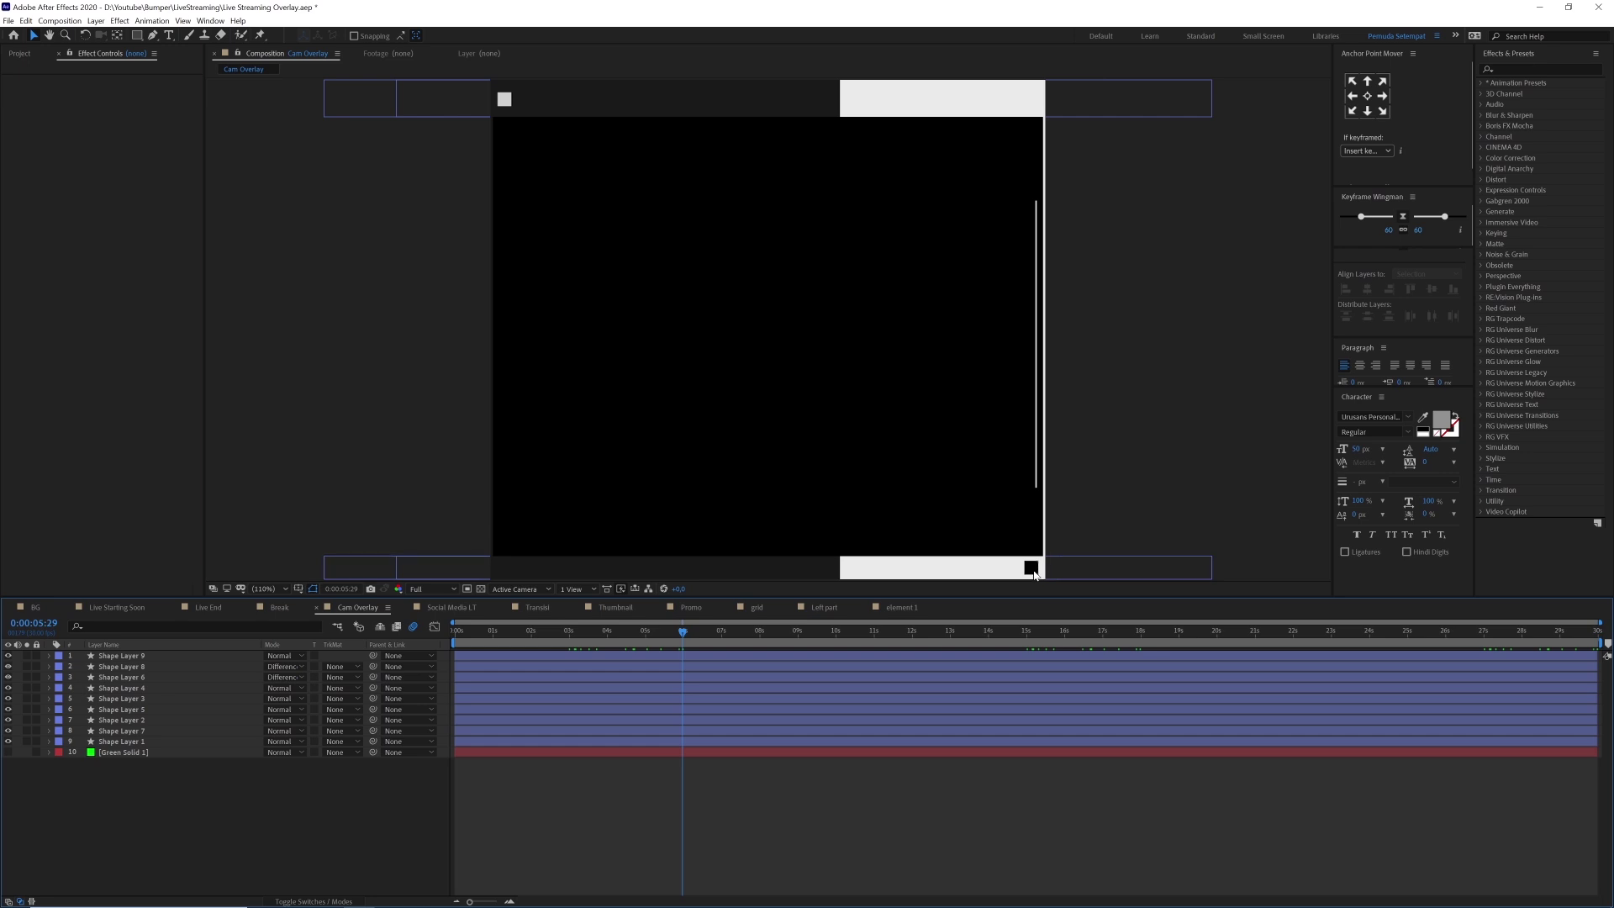
drag(652, 641, 602, 645)
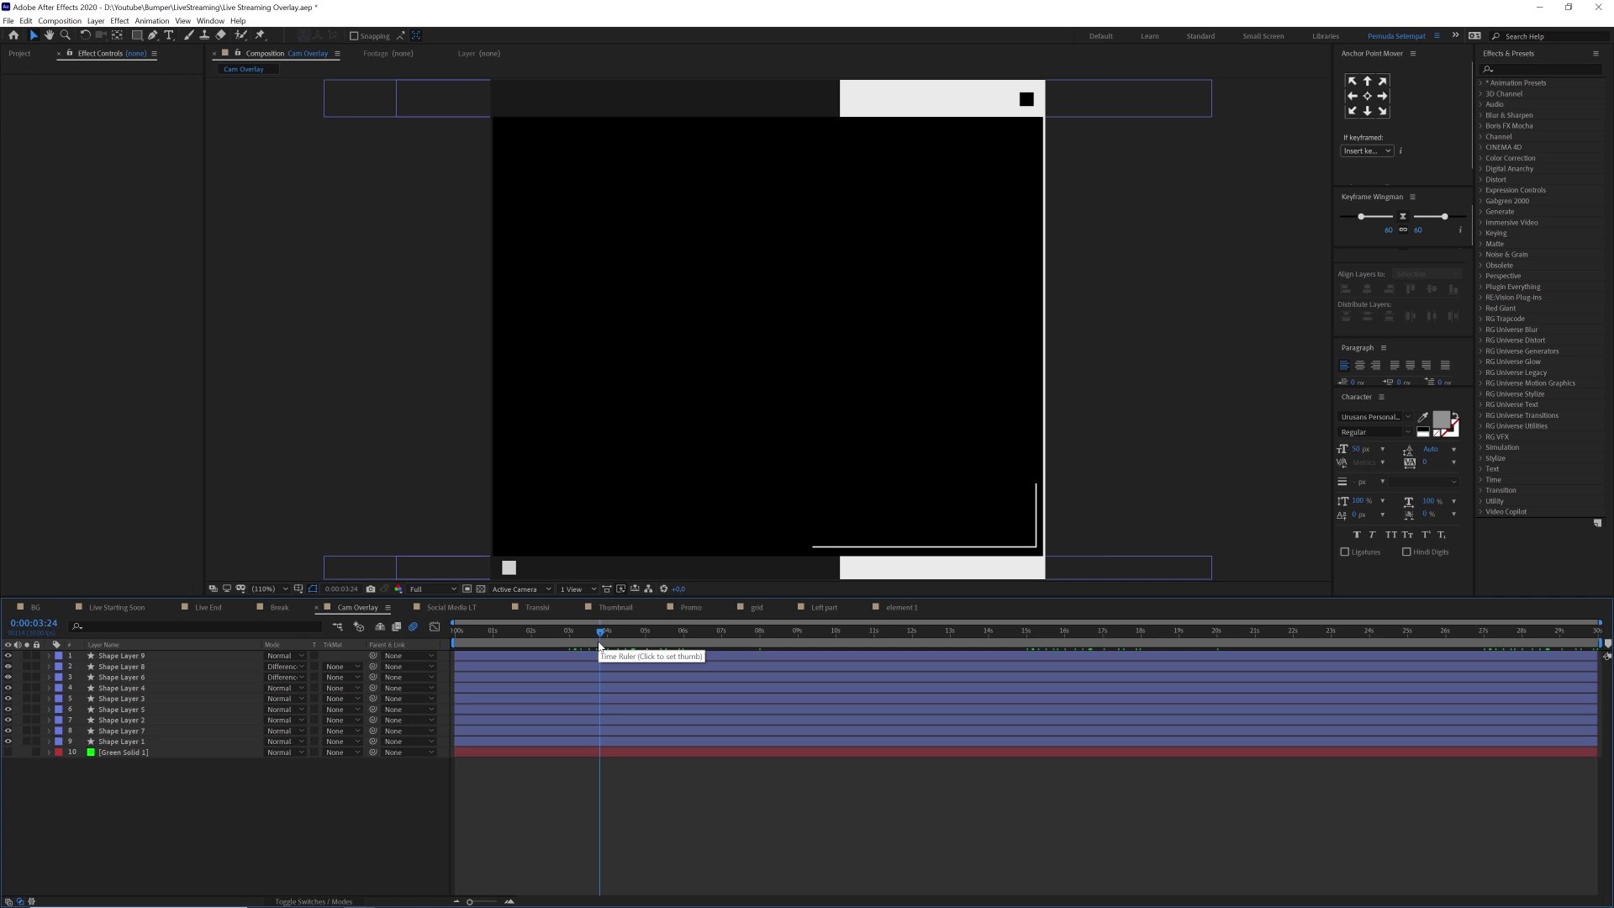
- Identify Shape Layer 9 and the two squares, Shape Layers 8 and 6, and check the squares' blending mode
click(158, 657)
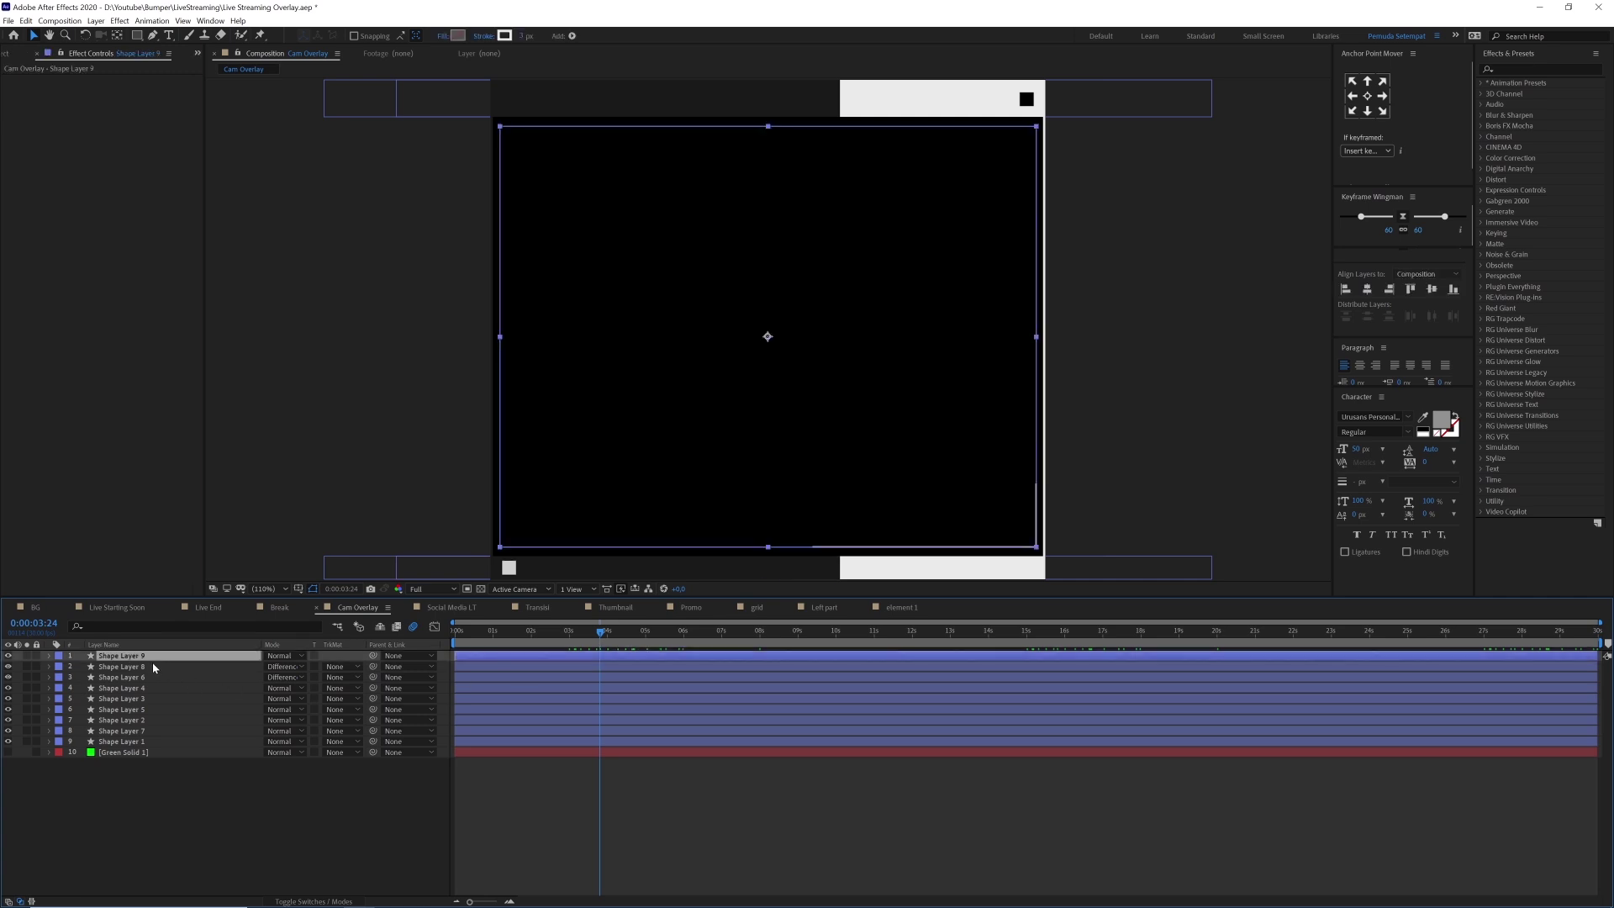
click(153, 663)
ctrl+click(150, 676)
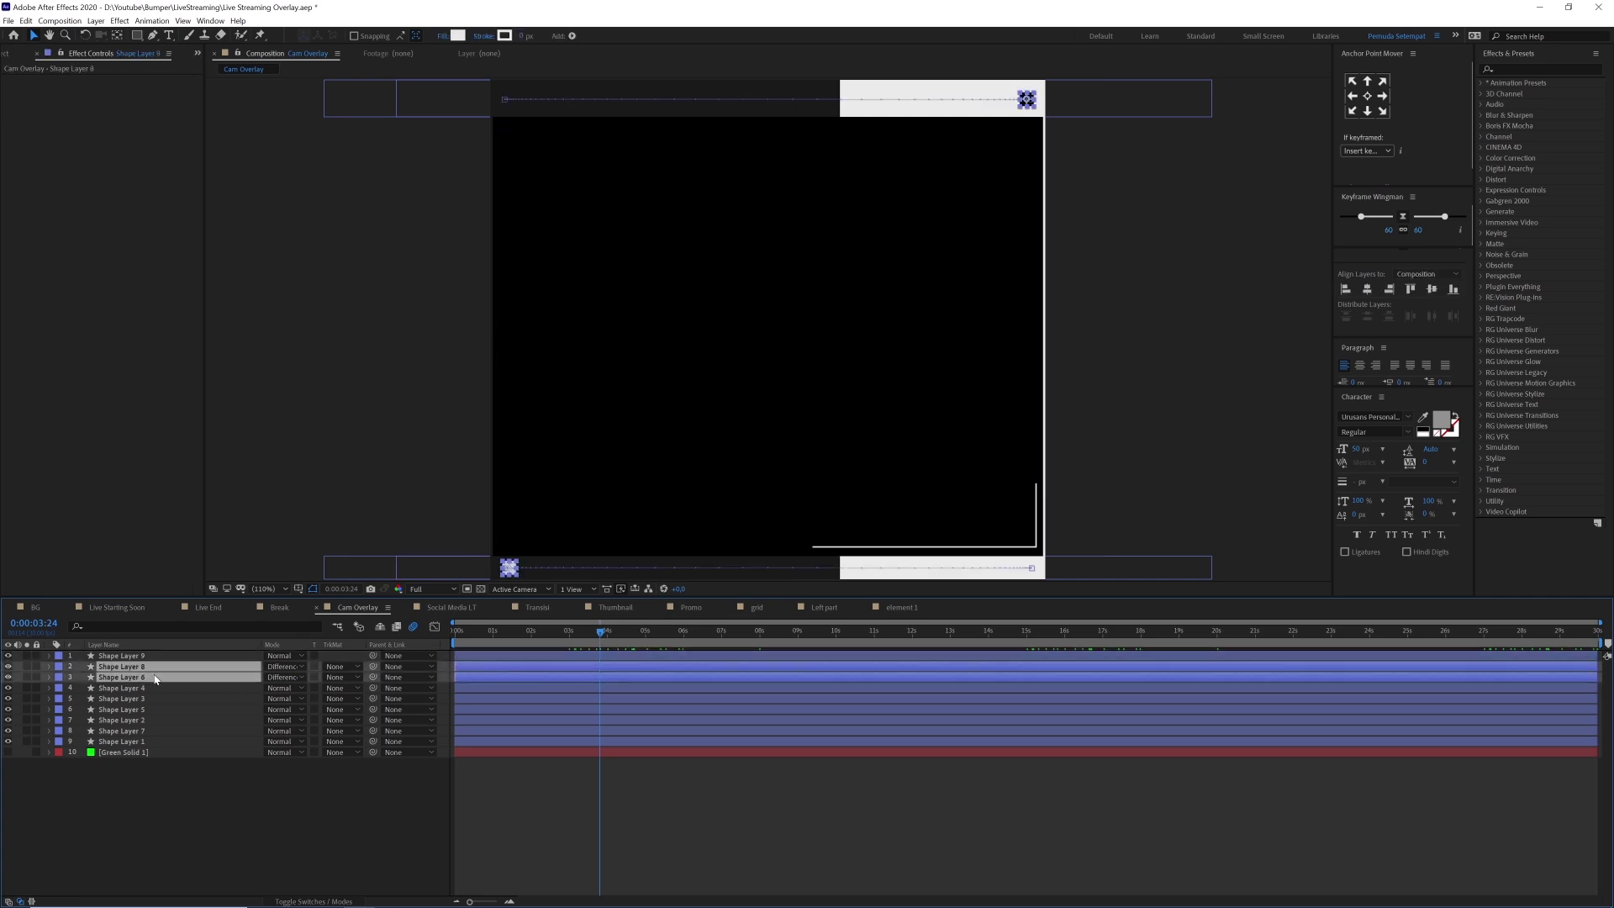
click(293, 675)
key(Escape)
click(173, 788)
- Scrub back to 0:00:01:28 and examine Shape Layers 8 and 6 against the light and dark bars
click(141, 664)
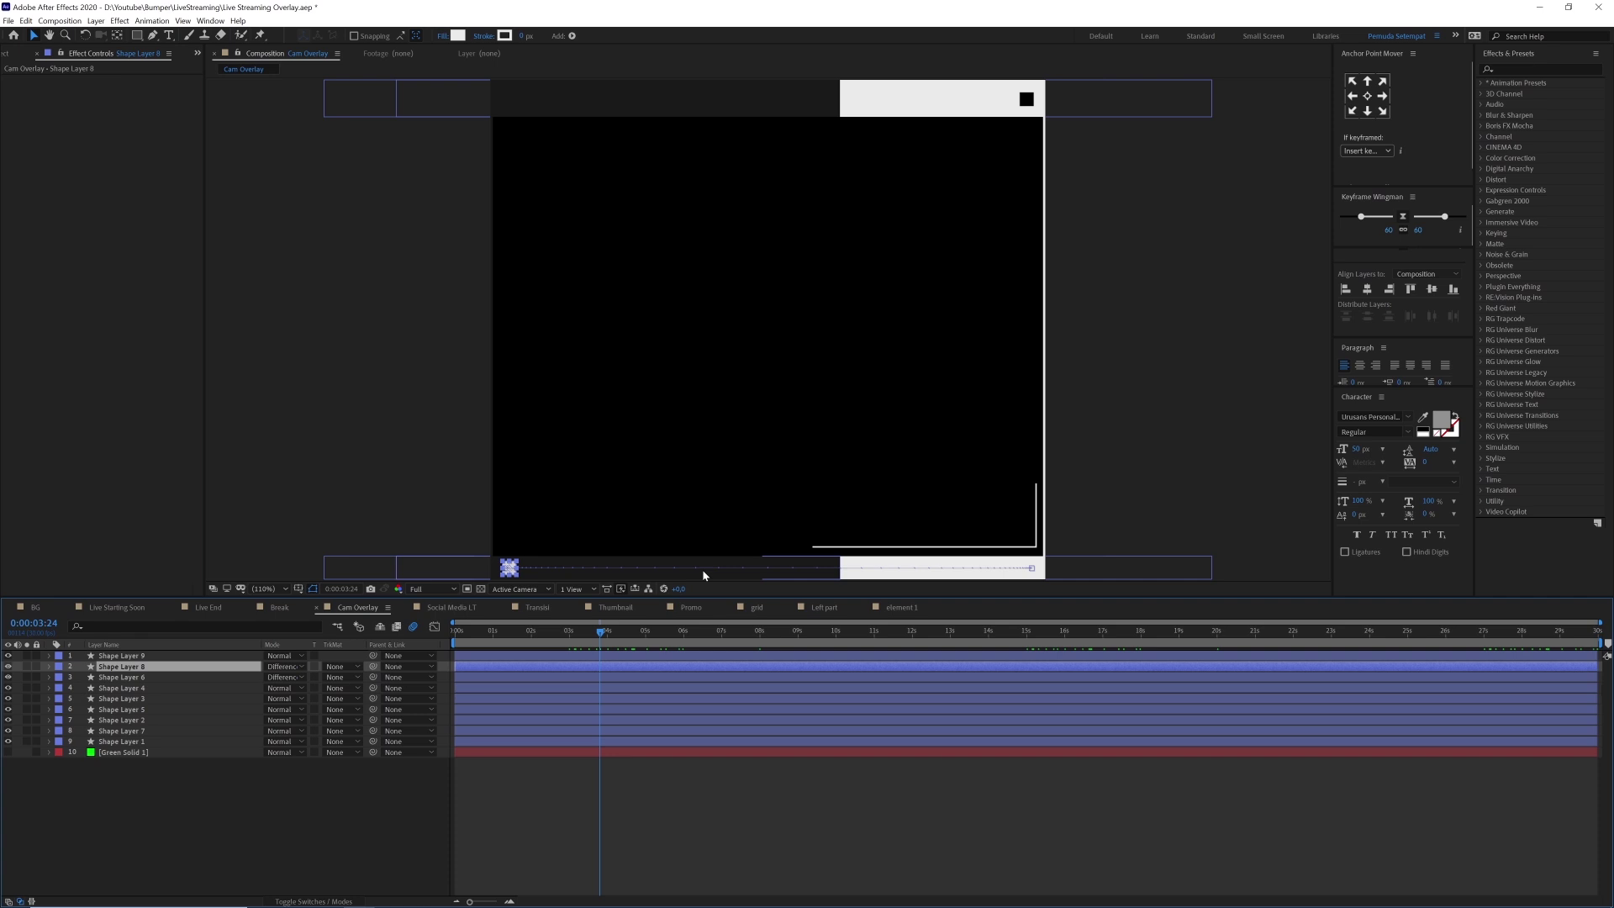
click(536, 634)
drag(532, 647, 528, 647)
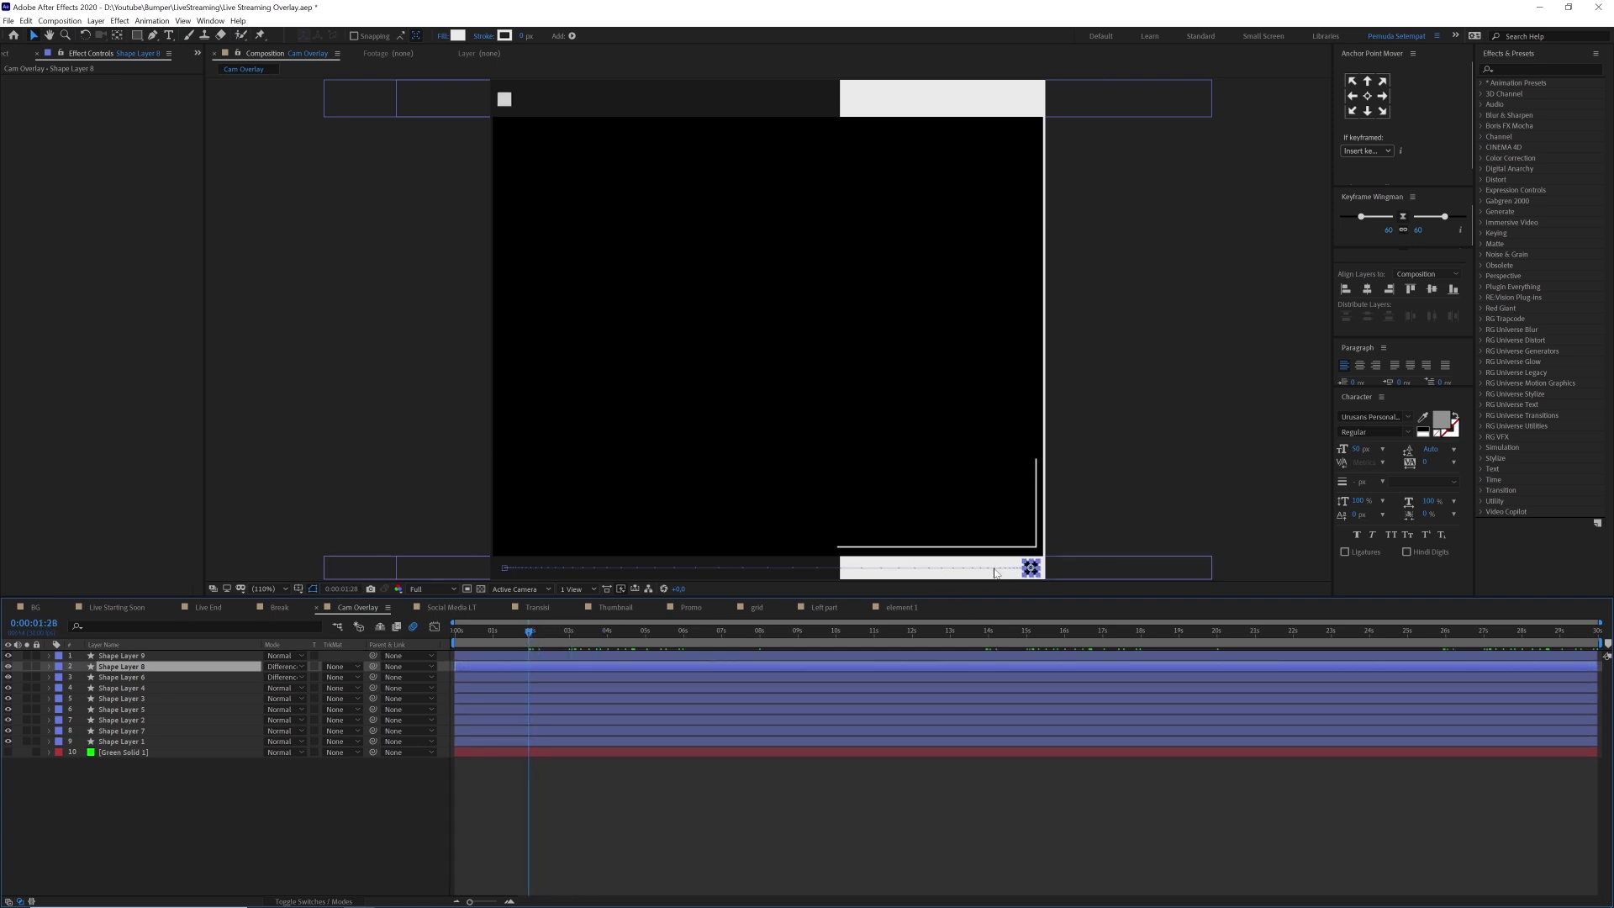
click(817, 828)
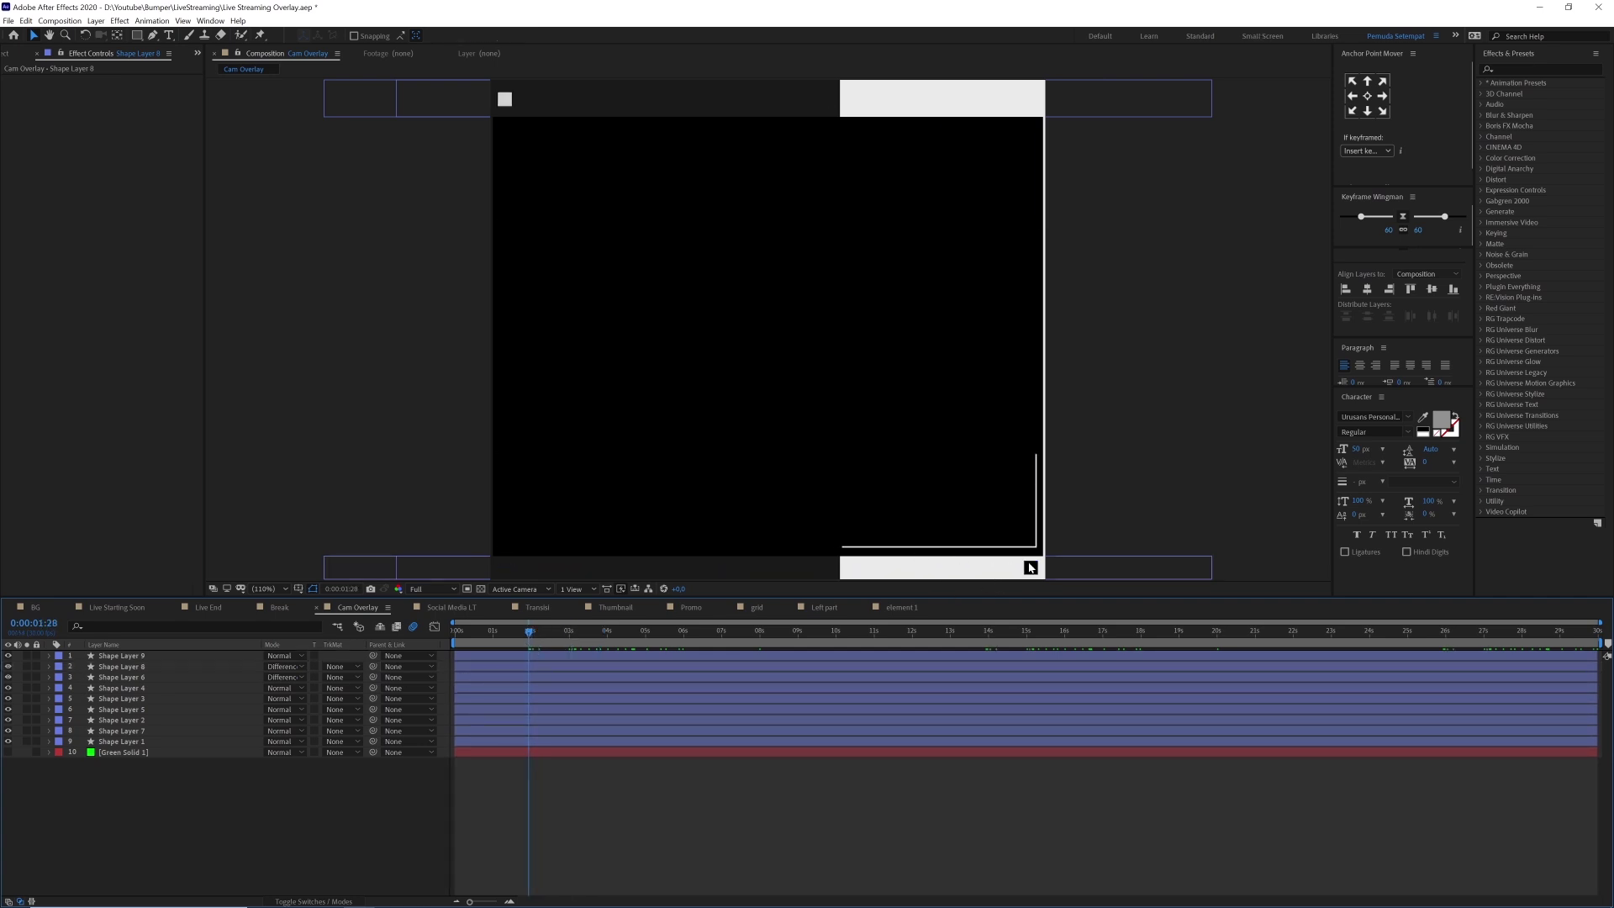
click(227, 666)
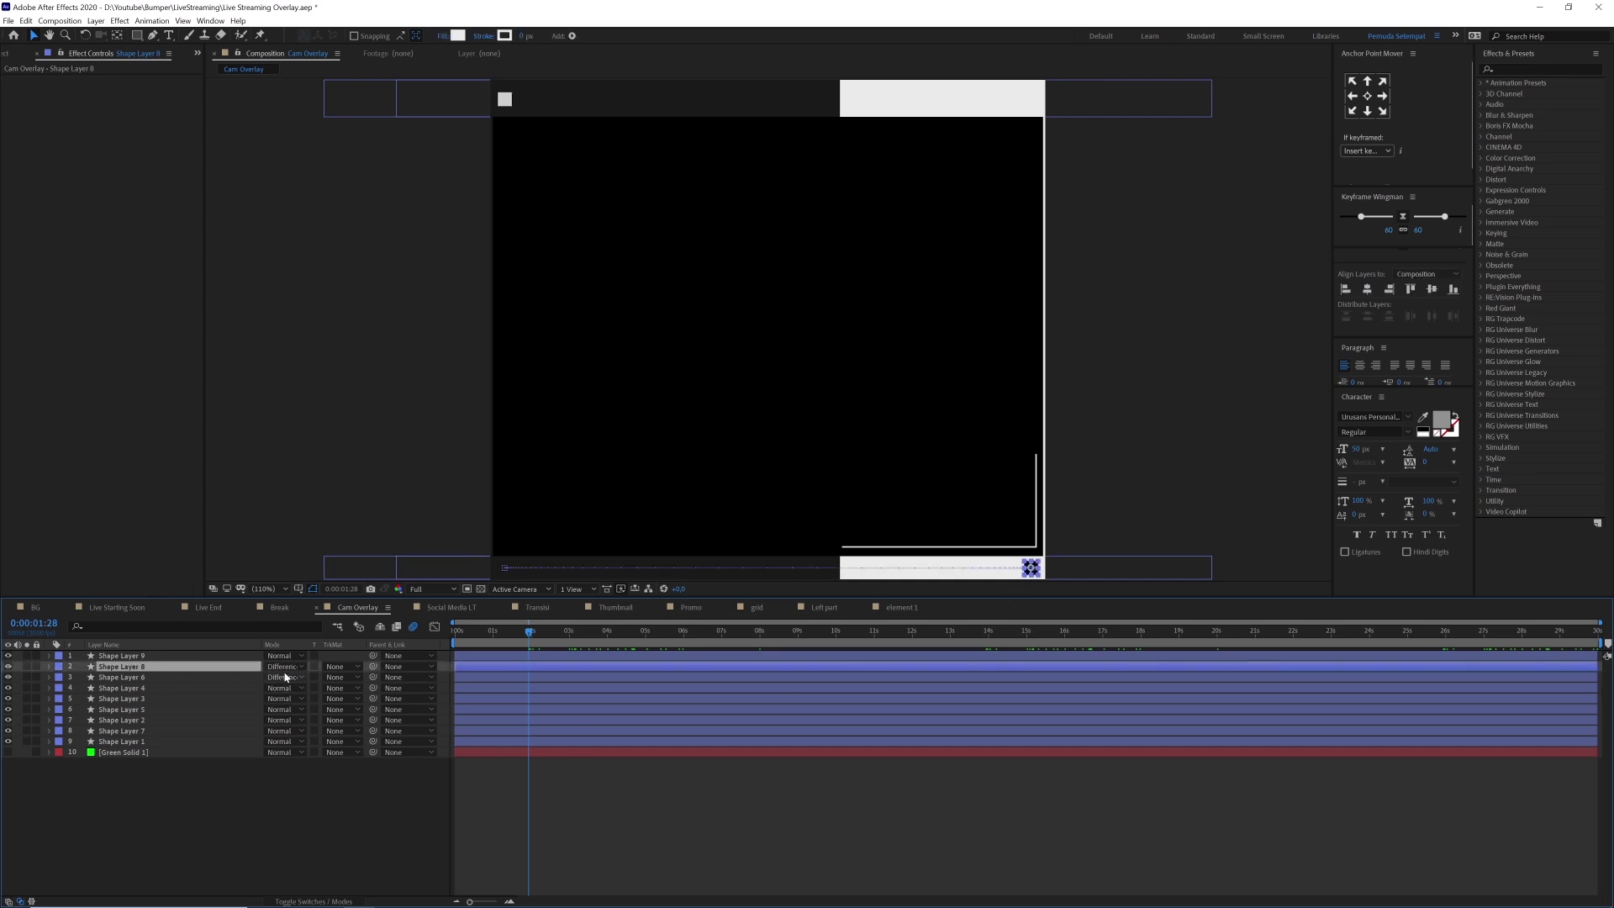
click(192, 678)
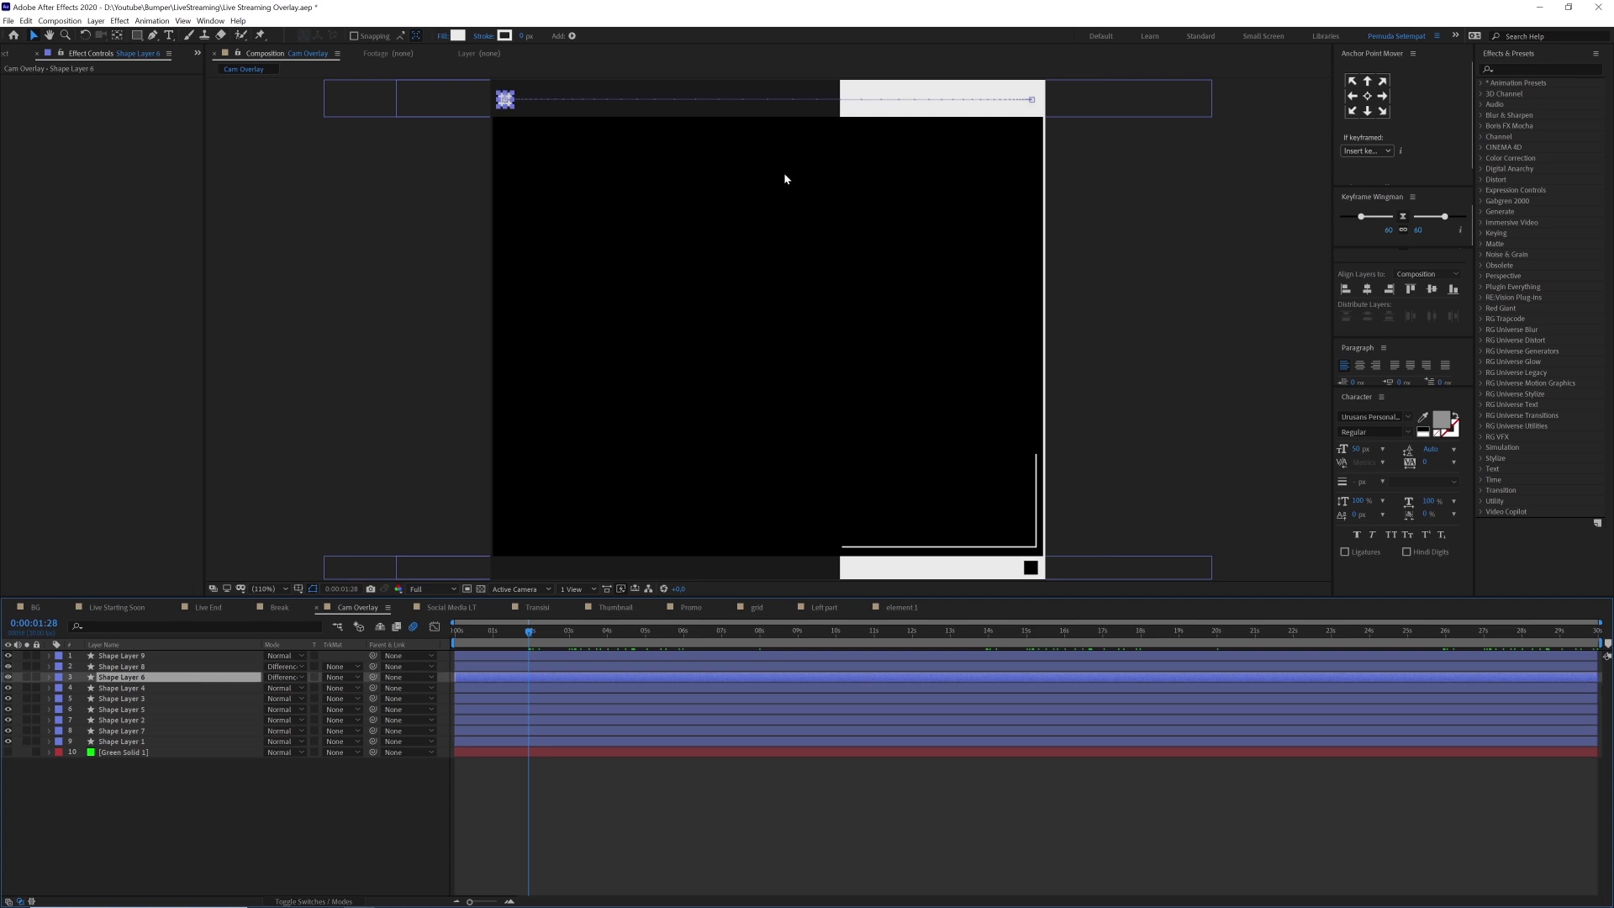
- Solo Cam Overlay's shape layers cumulatively from Shape Layer 1 at the bottom of the stack to Shape Layer 9 to see each part
click(53, 758)
click(26, 741)
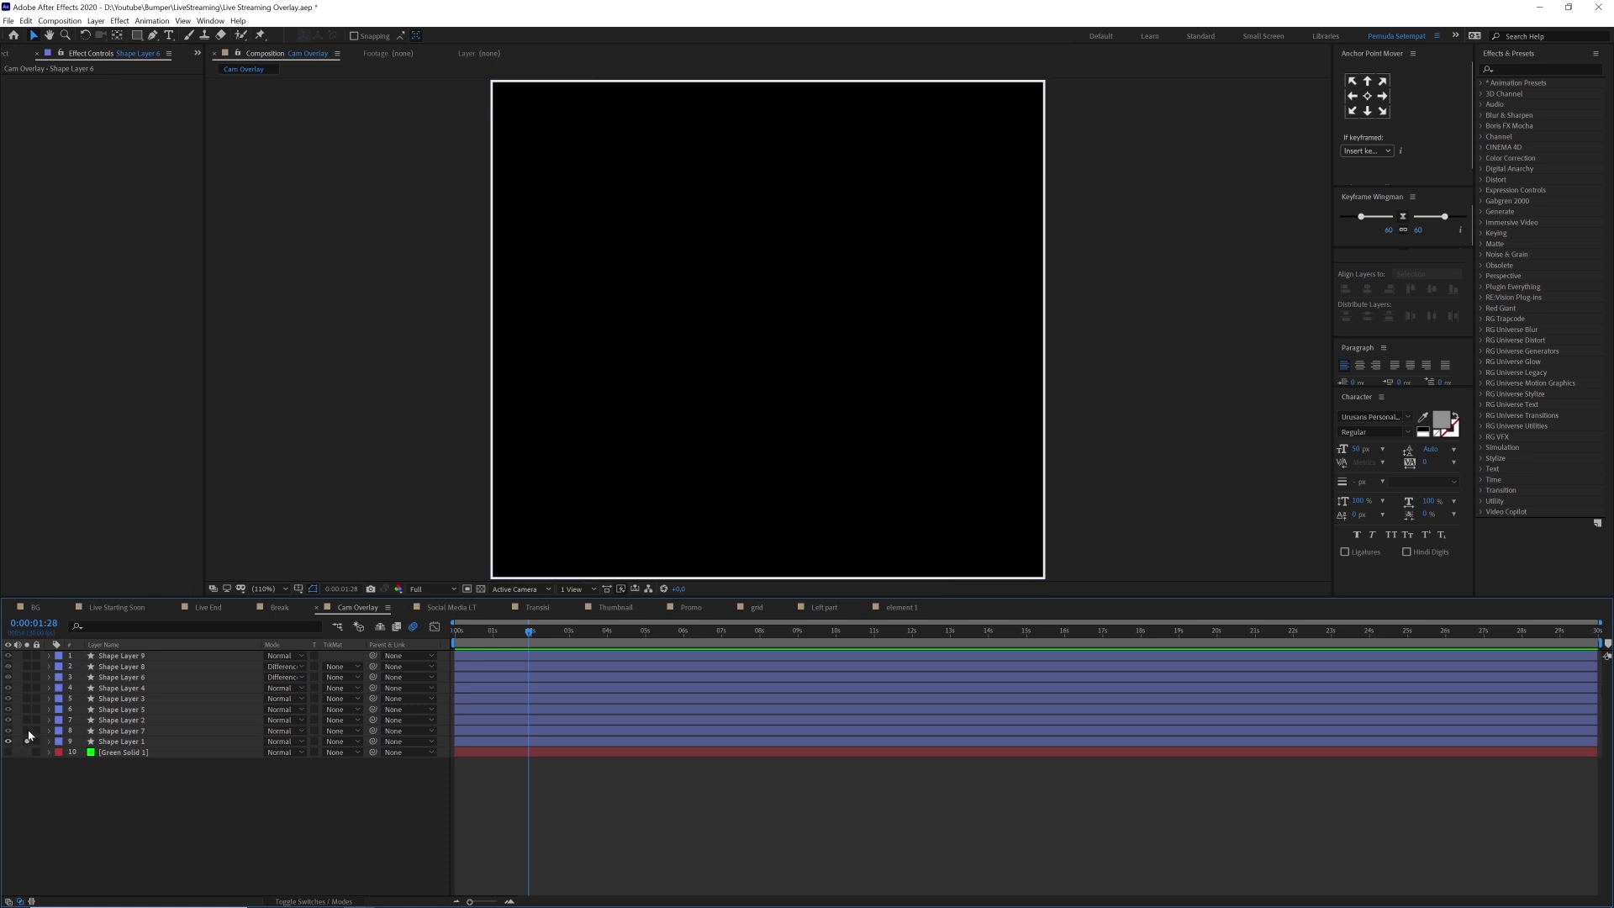
click(27, 730)
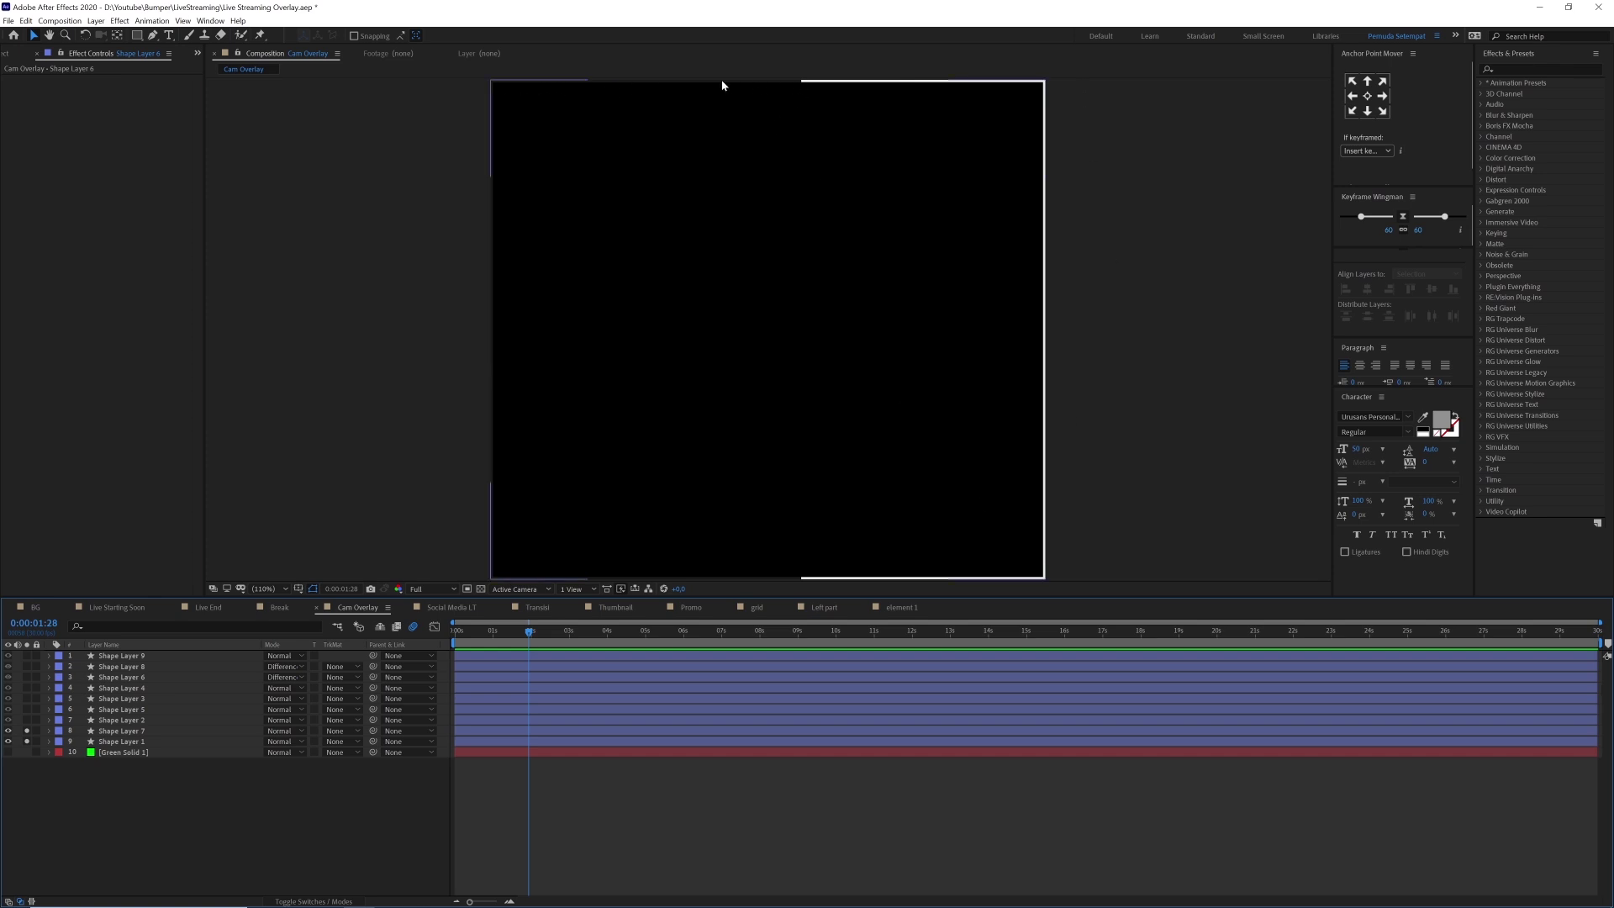
click(27, 731)
click(28, 719)
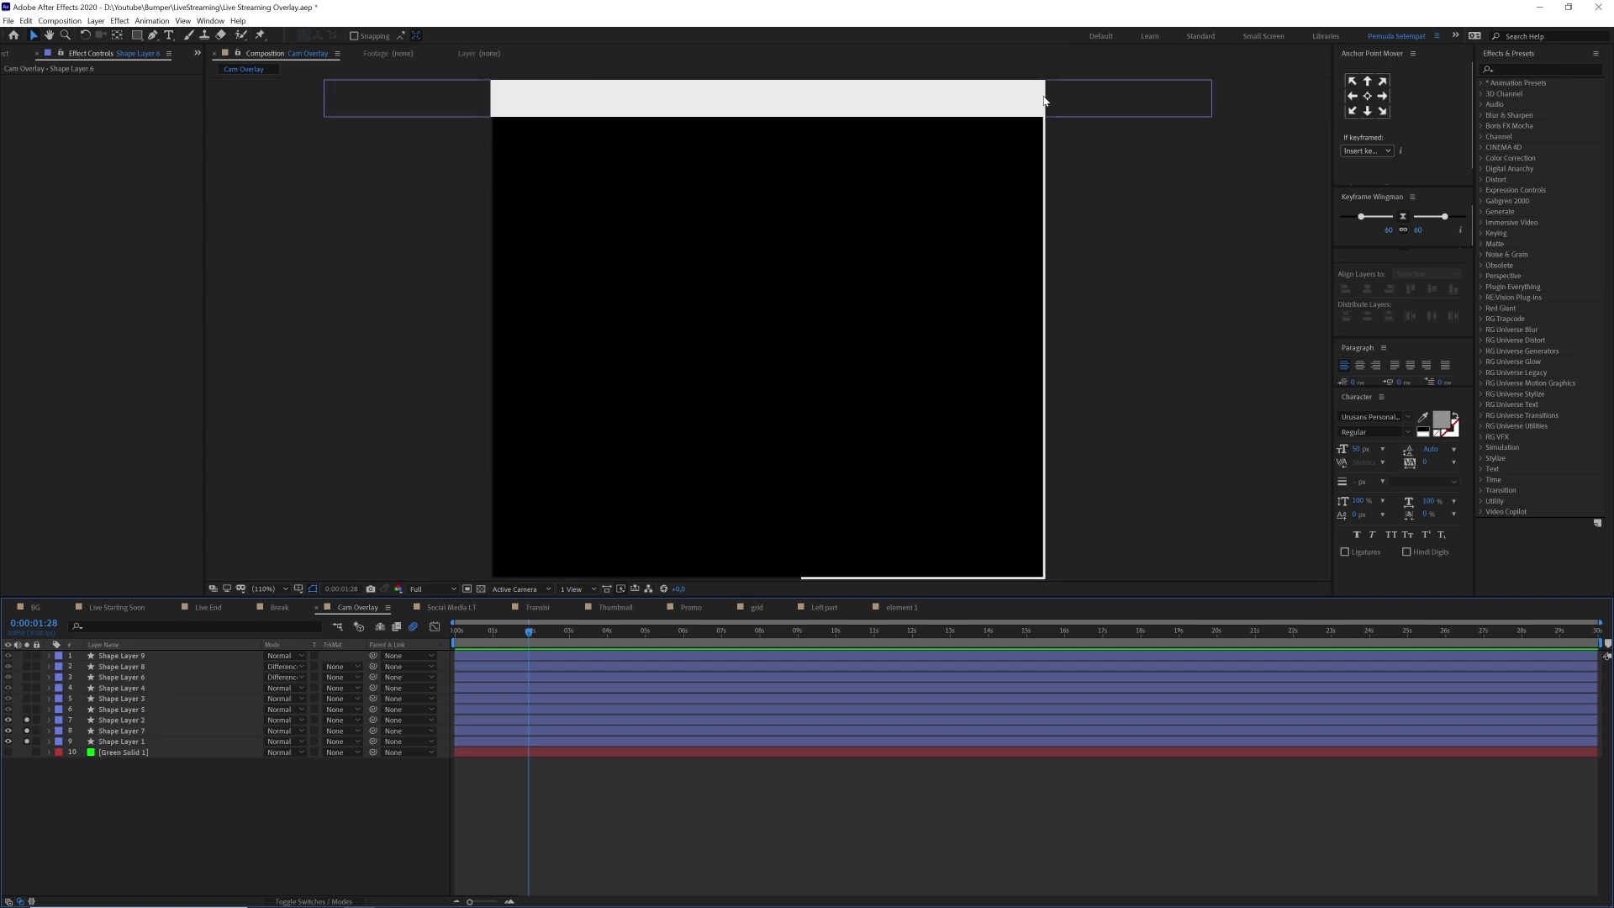
click(28, 709)
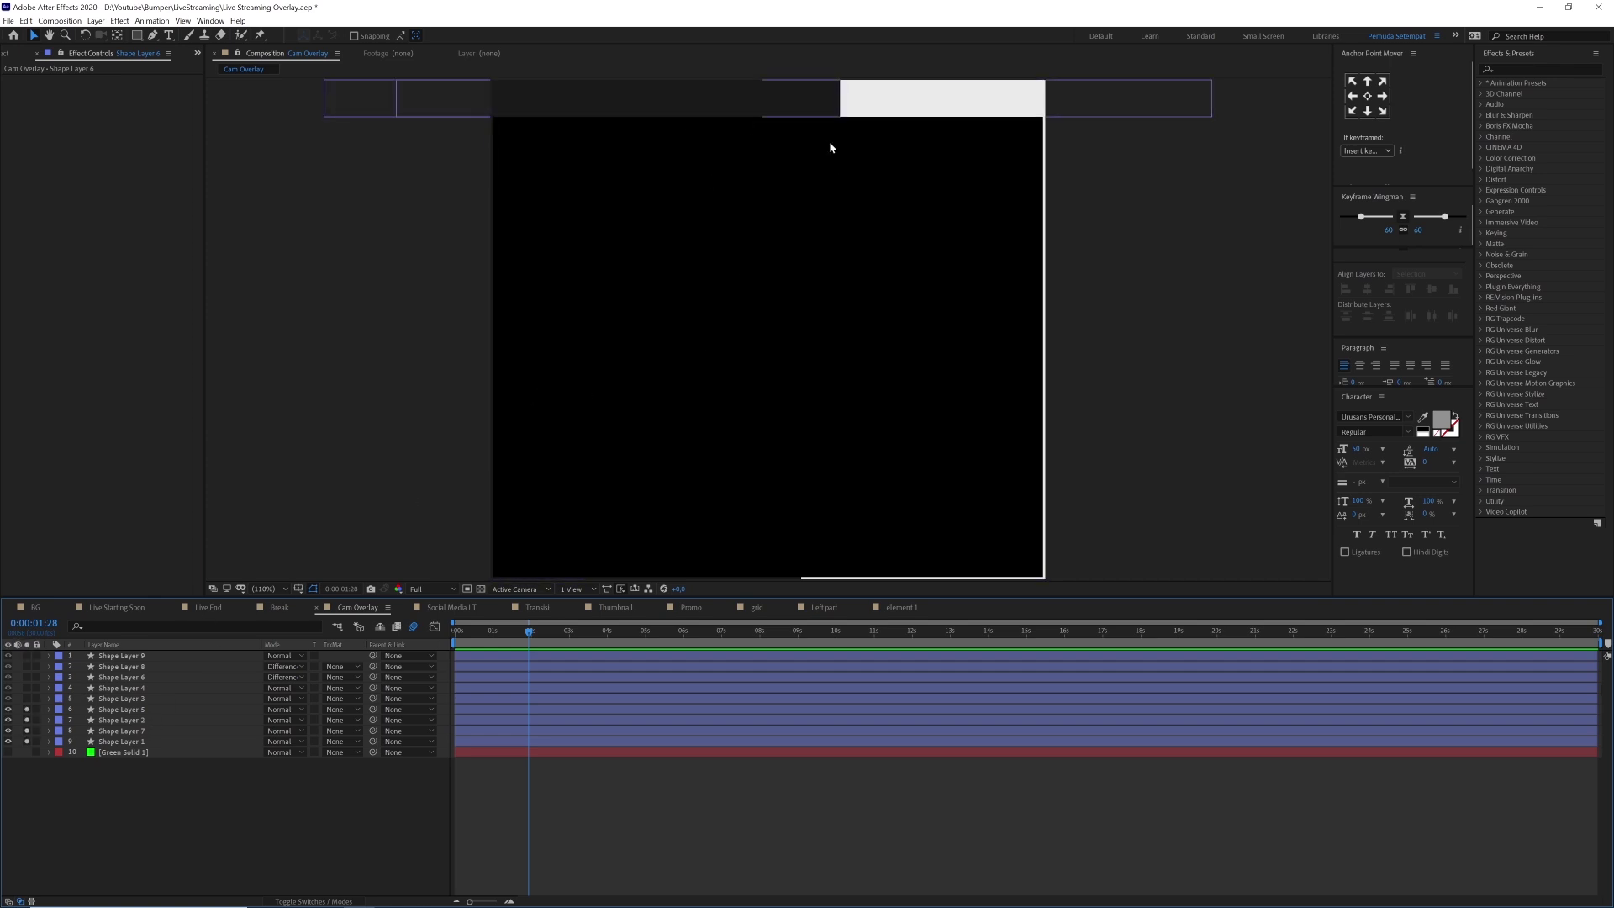
click(28, 698)
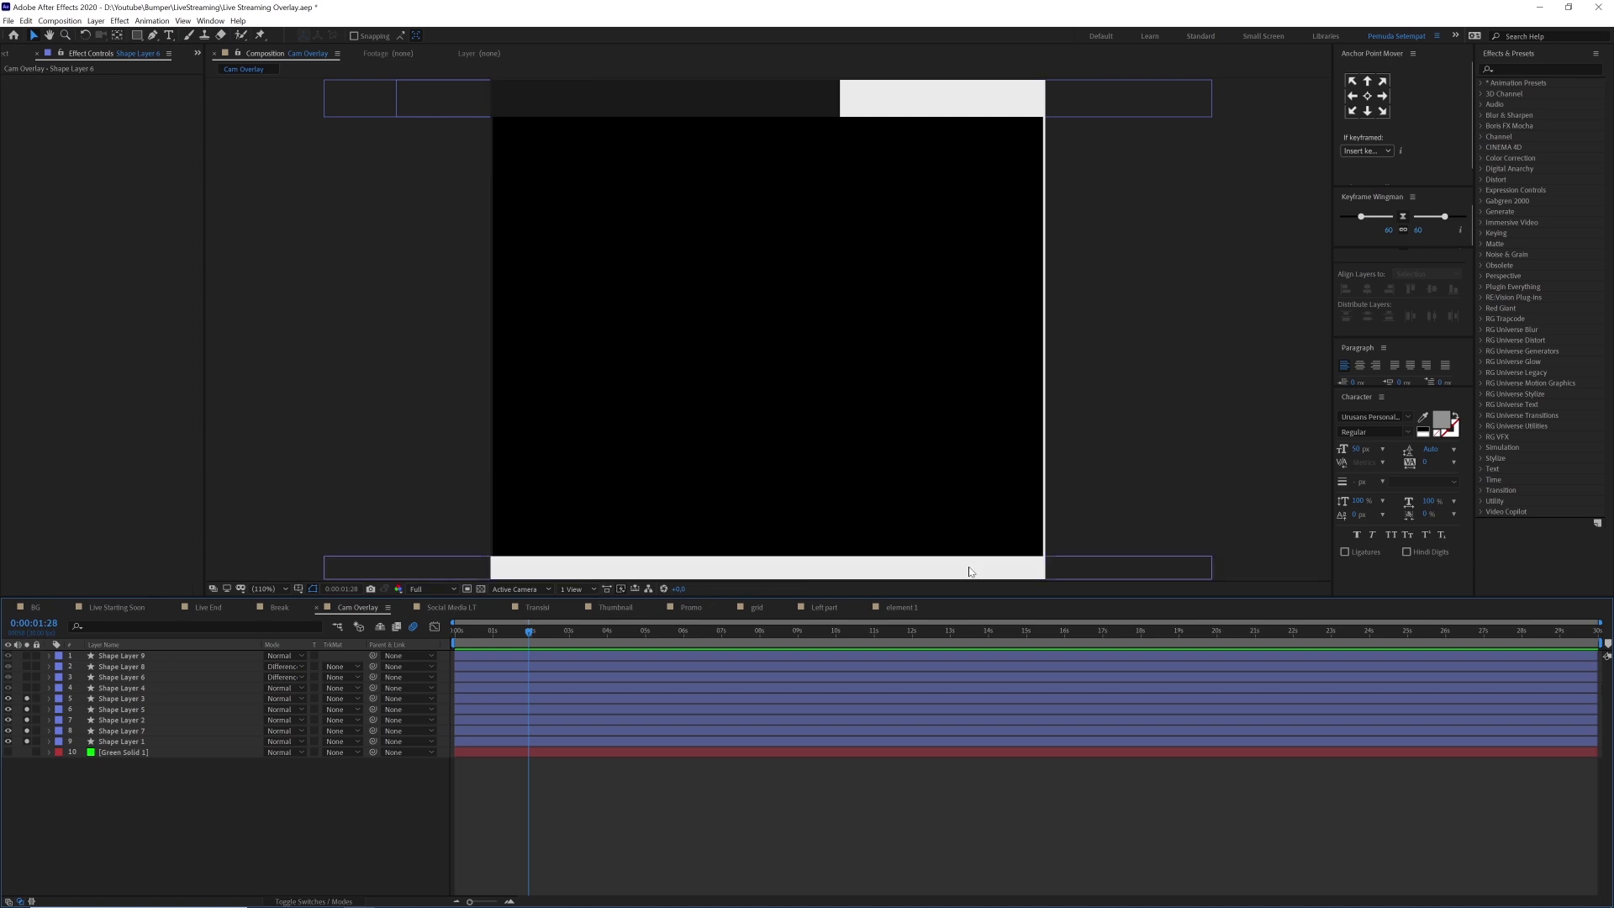
click(28, 688)
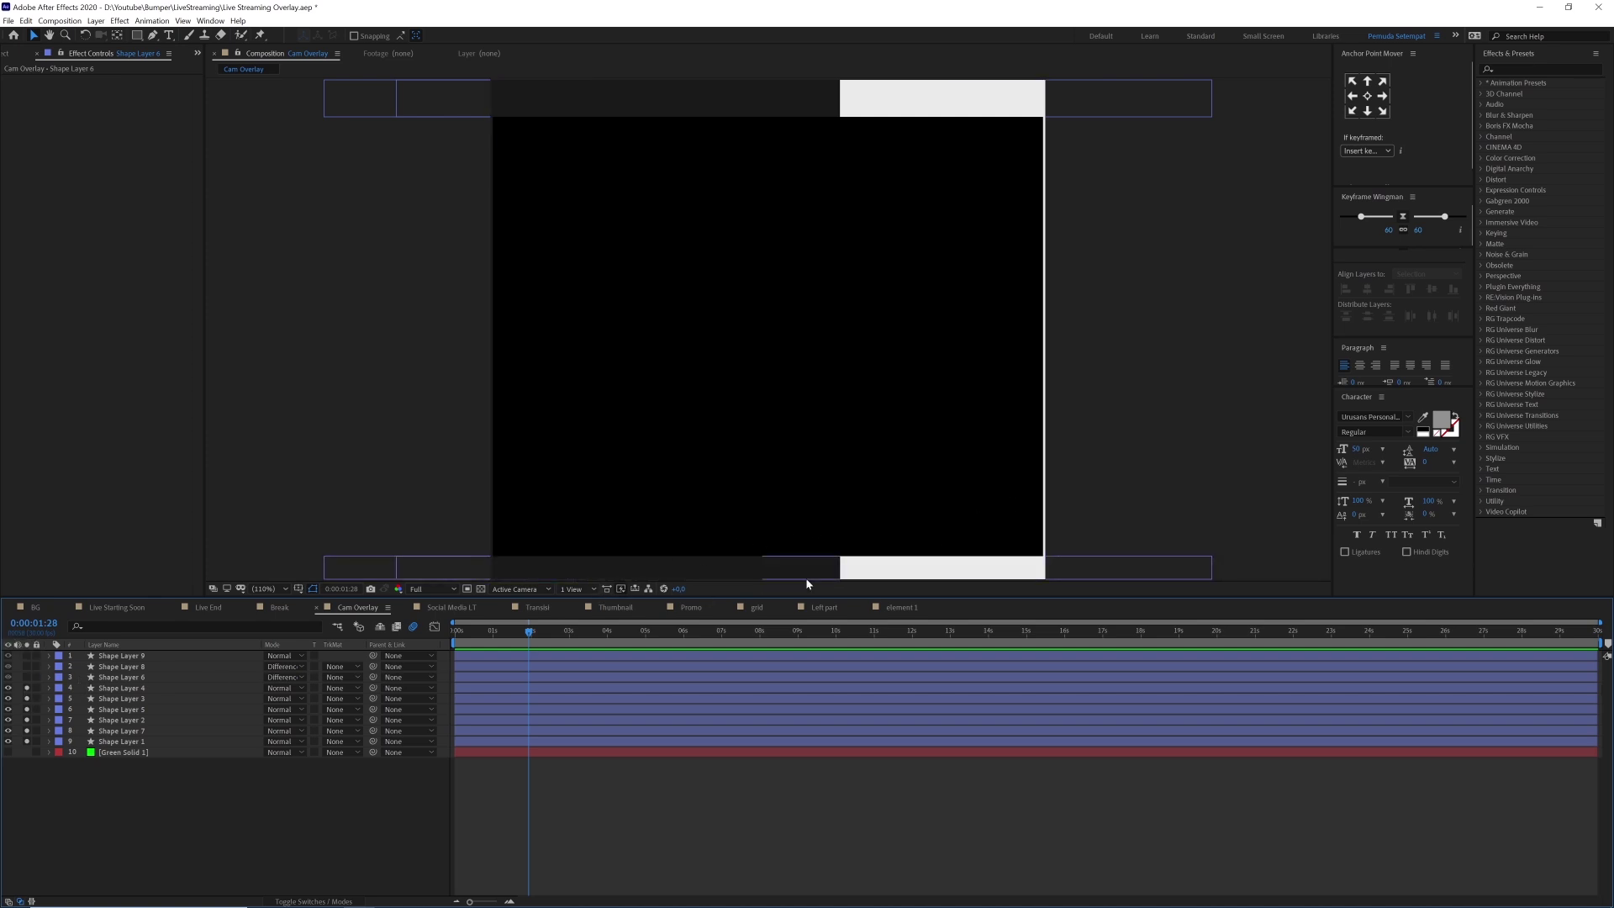
click(28, 676)
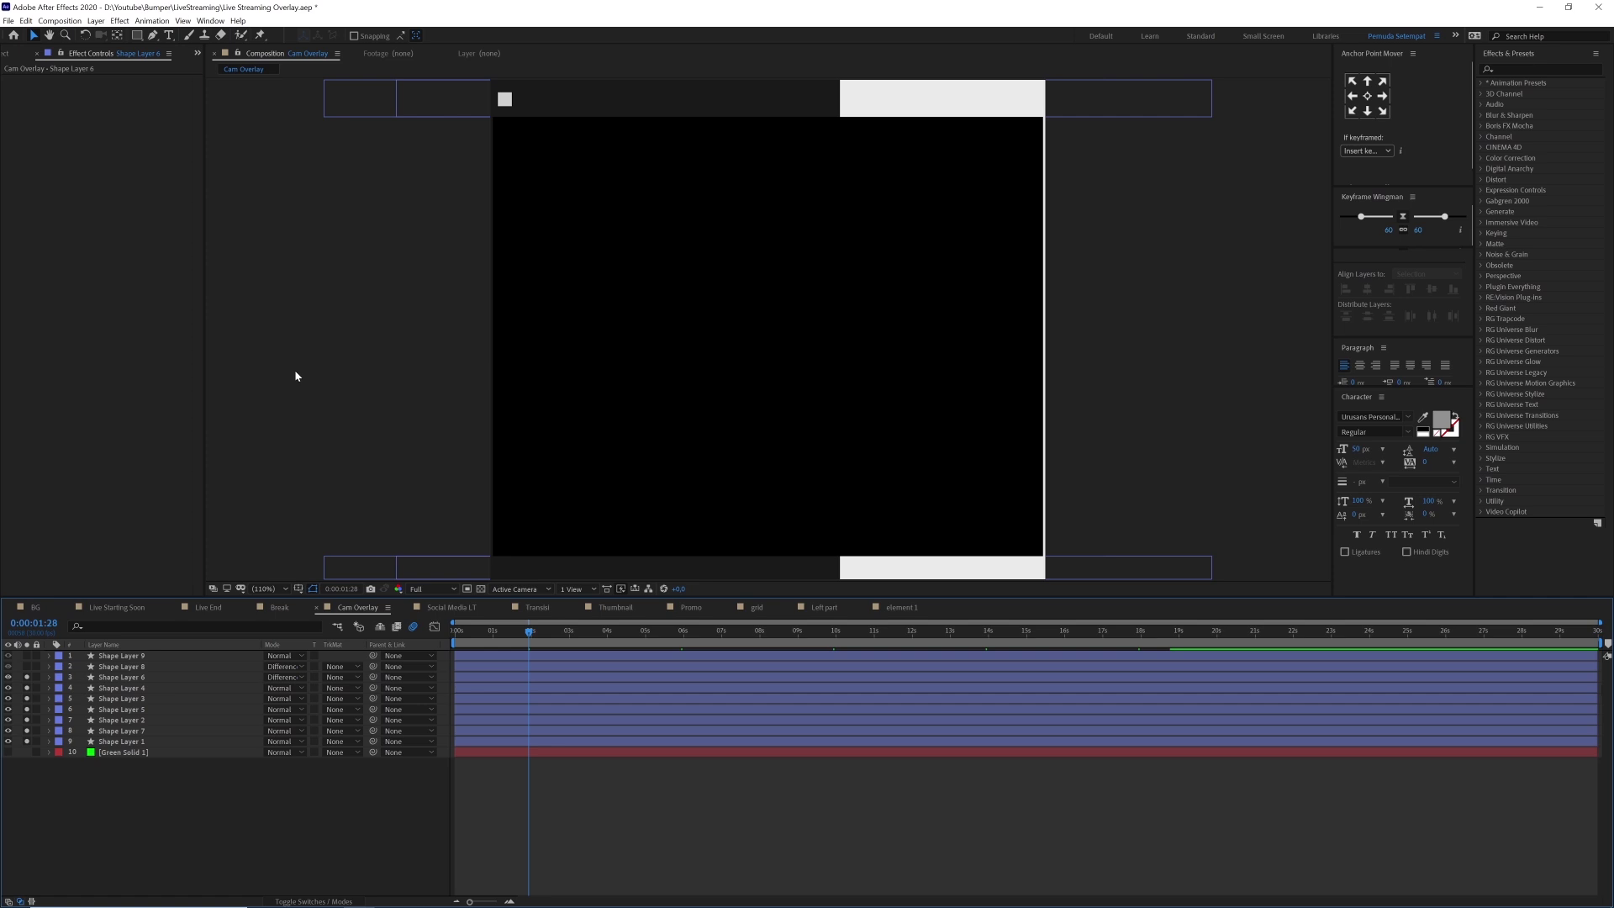
click(27, 665)
click(28, 655)
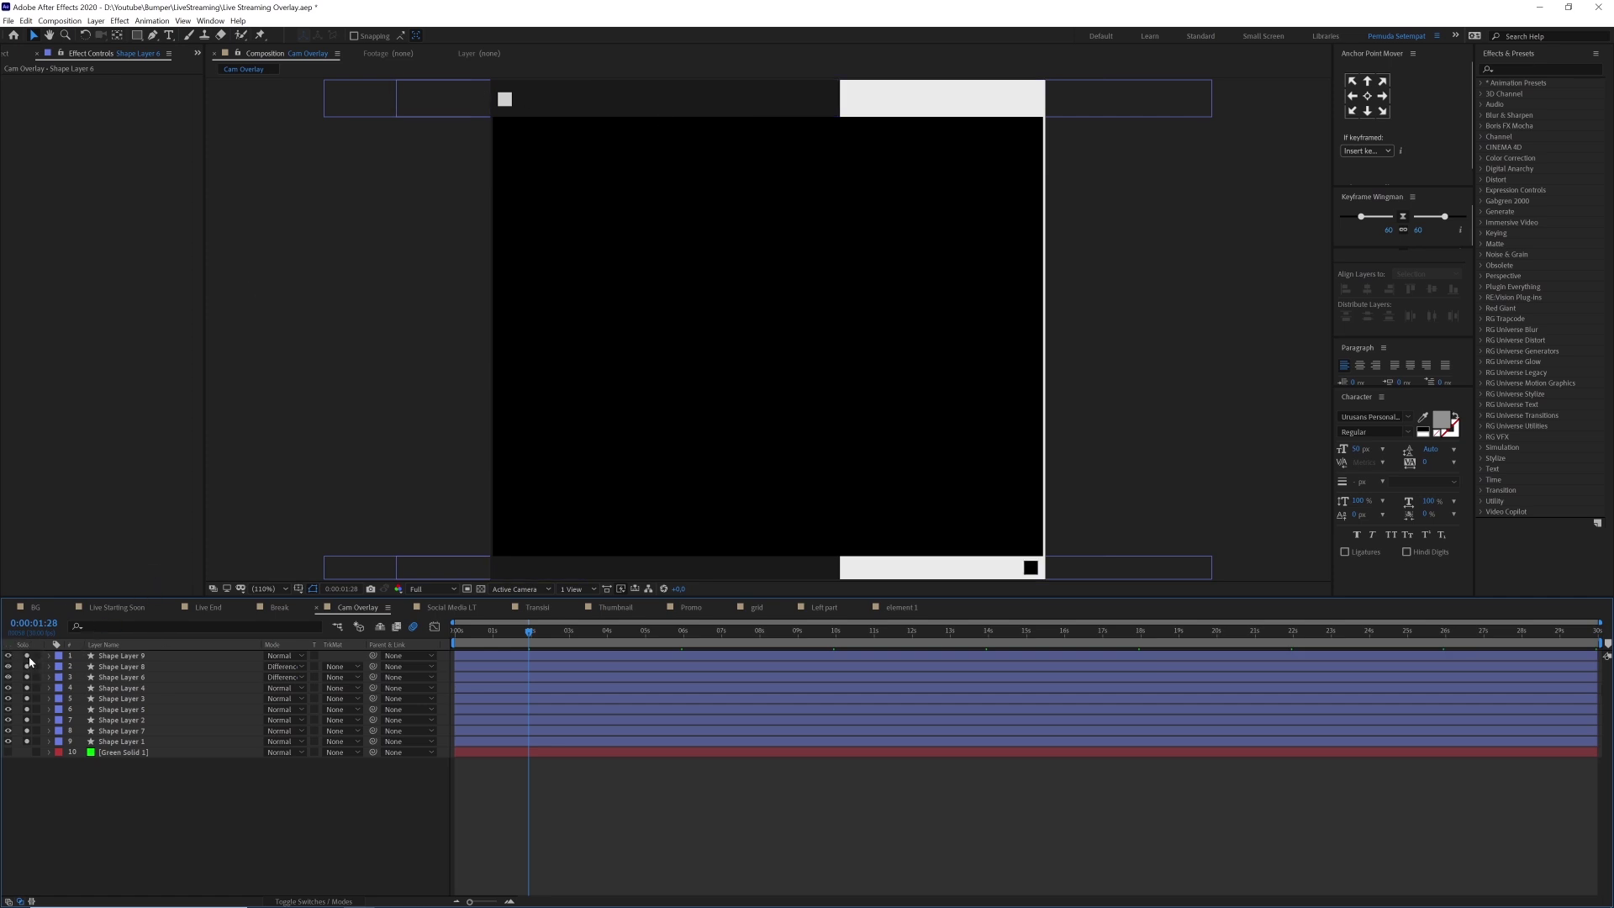
- Turn off solo on all layers except Shape Layer 9 and preview its moving line
click(955, 548)
drag(28, 666, 28, 752)
click(716, 819)
key(space)
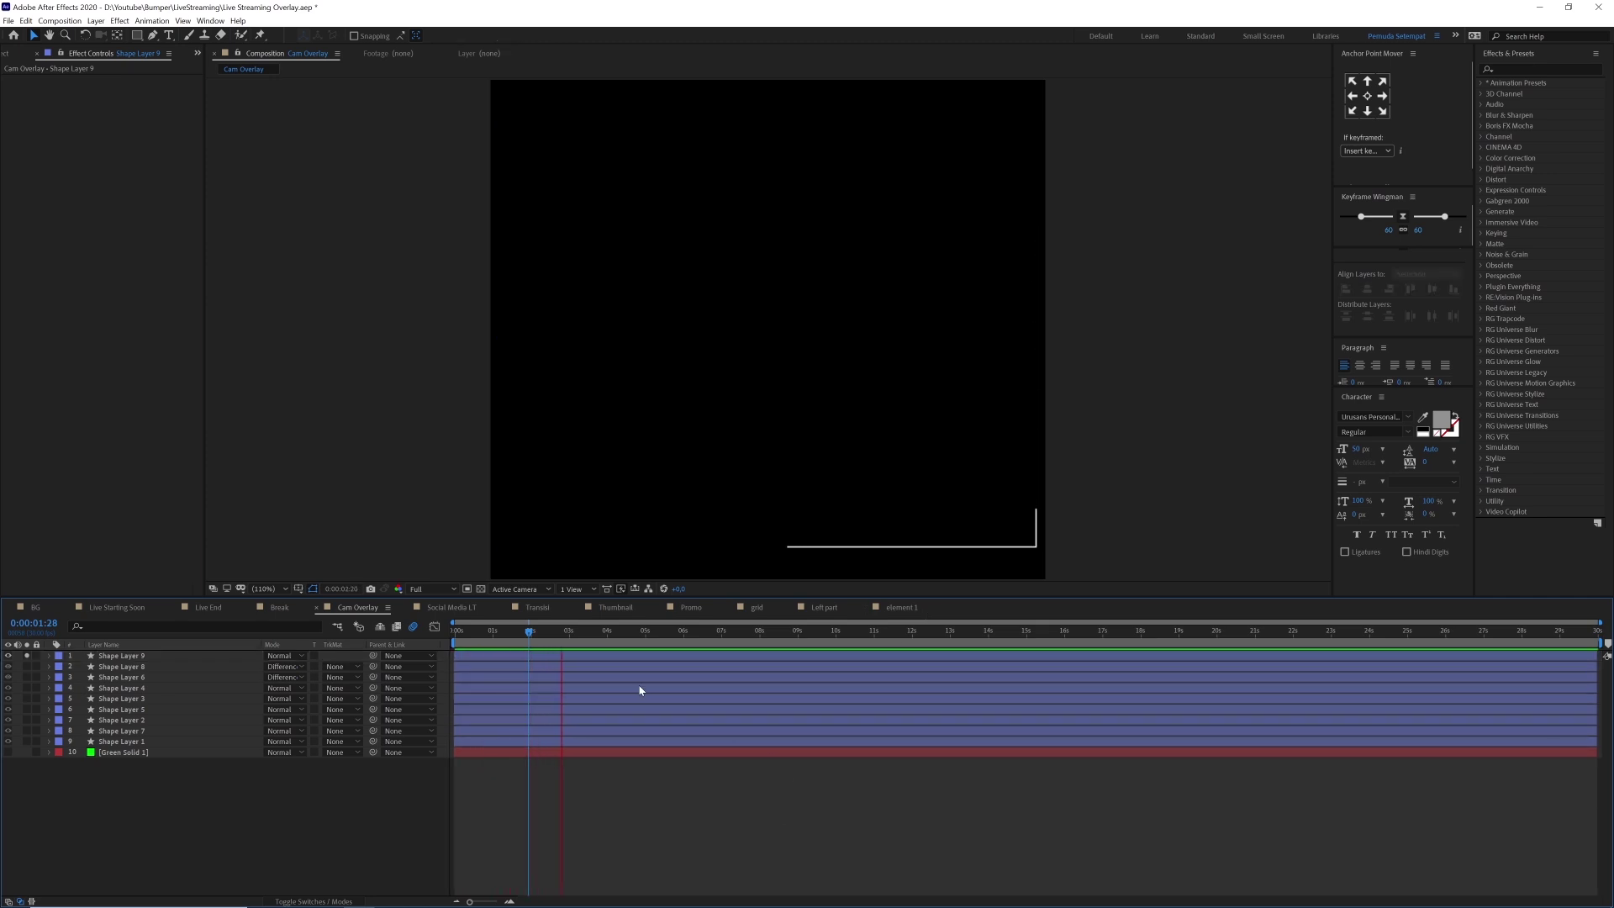
- Reveal Shape Layer 9's Offset keyframes and their expression, and scrub through the line's movement
click(547, 634)
click(549, 657)
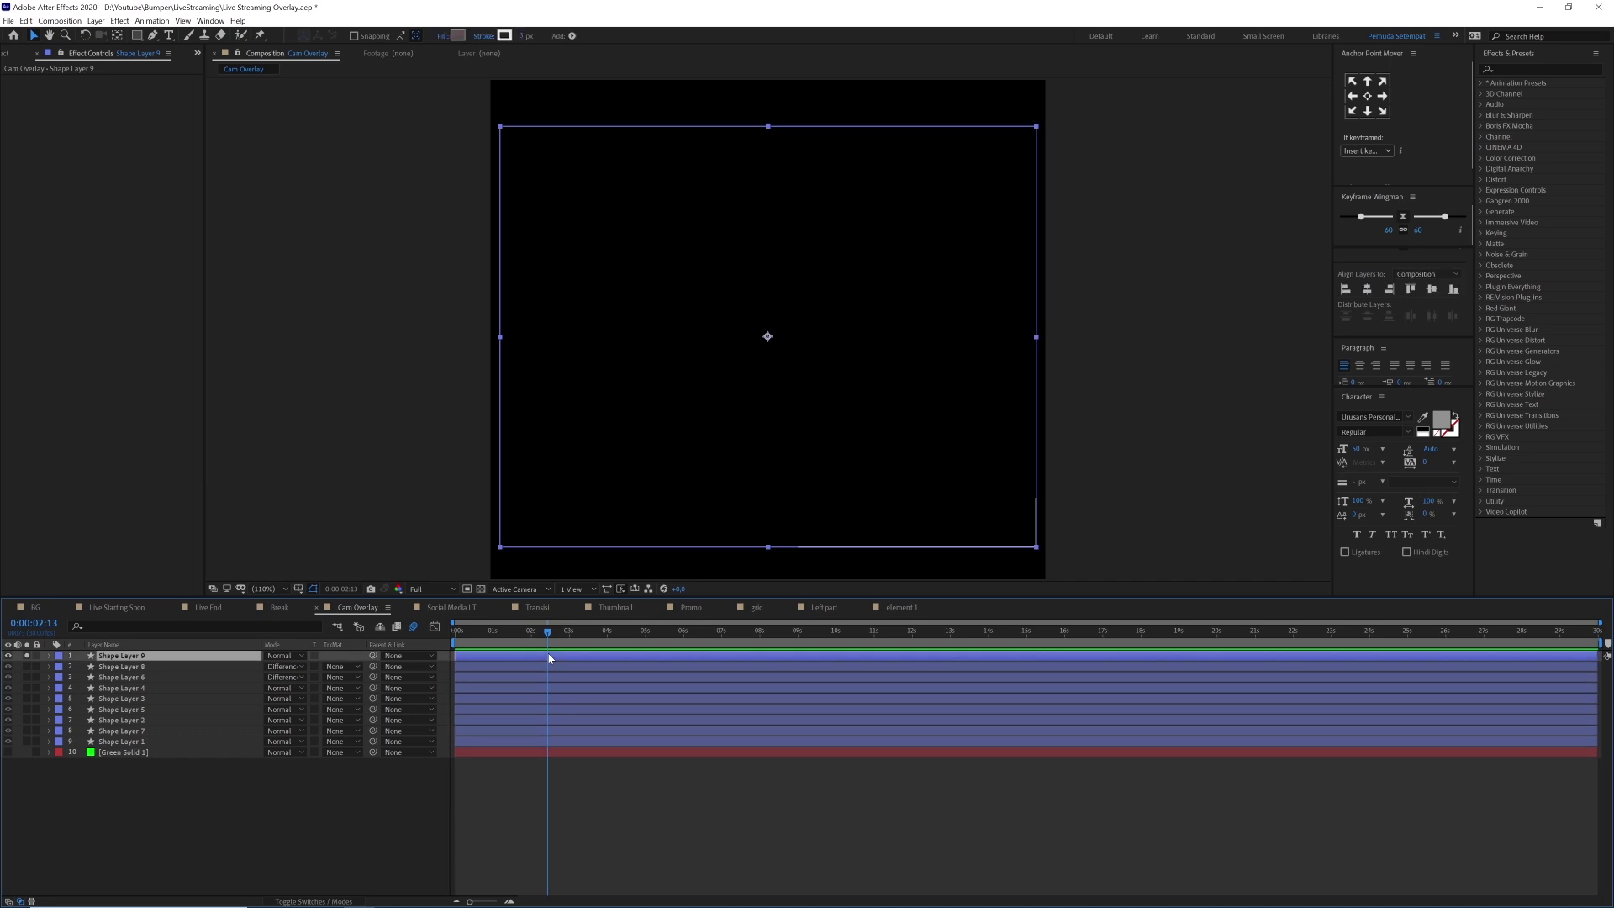
key(u)
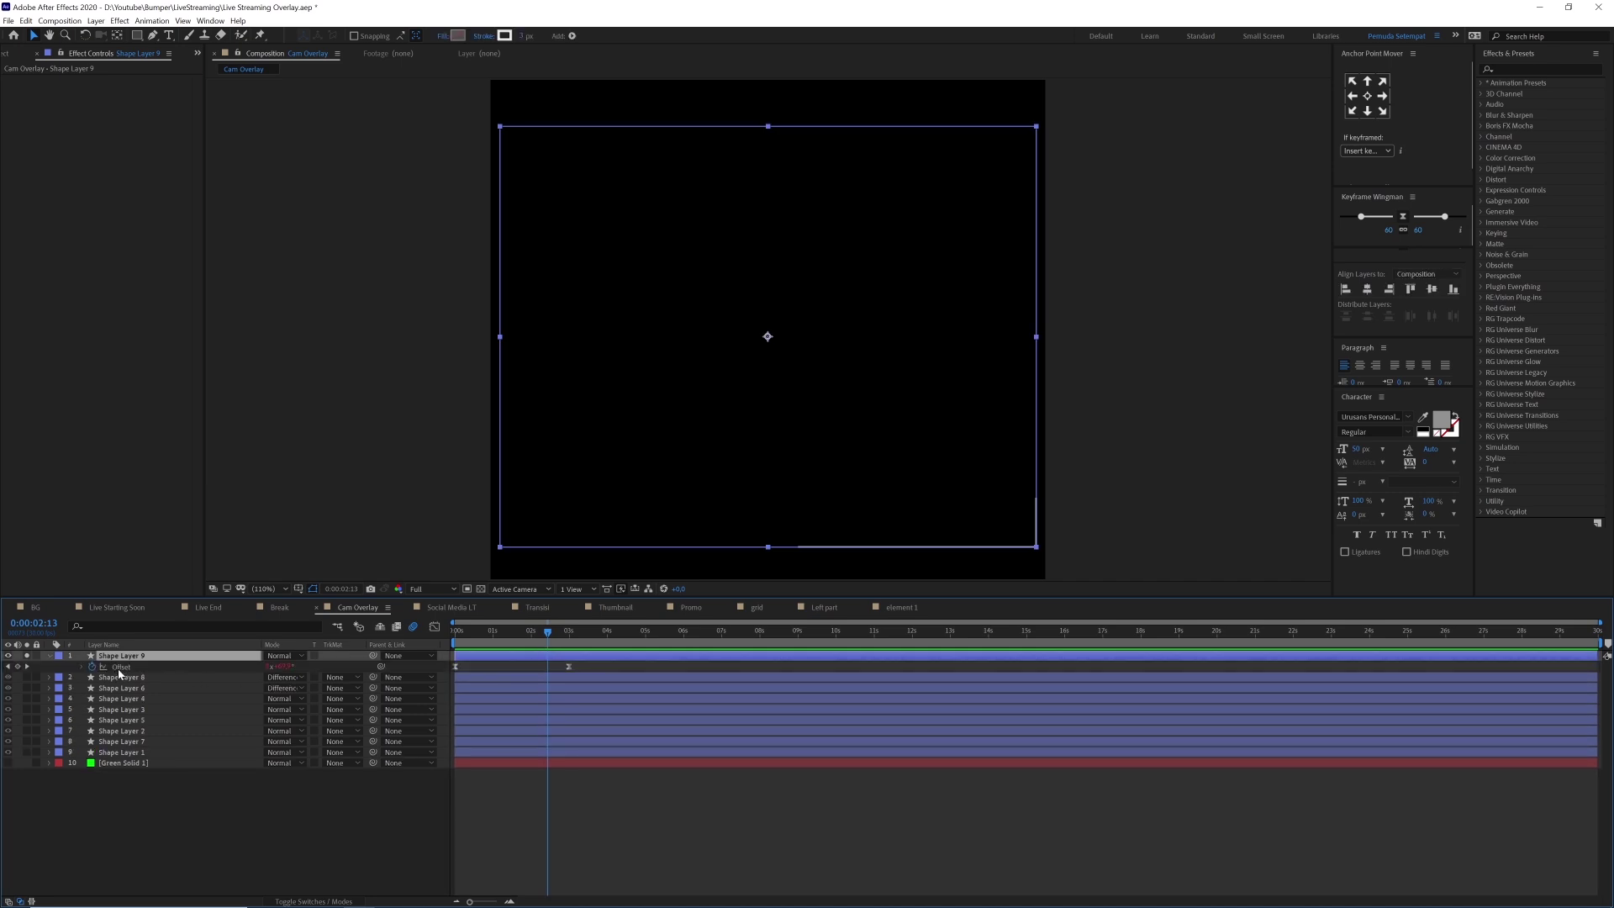
click(561, 632)
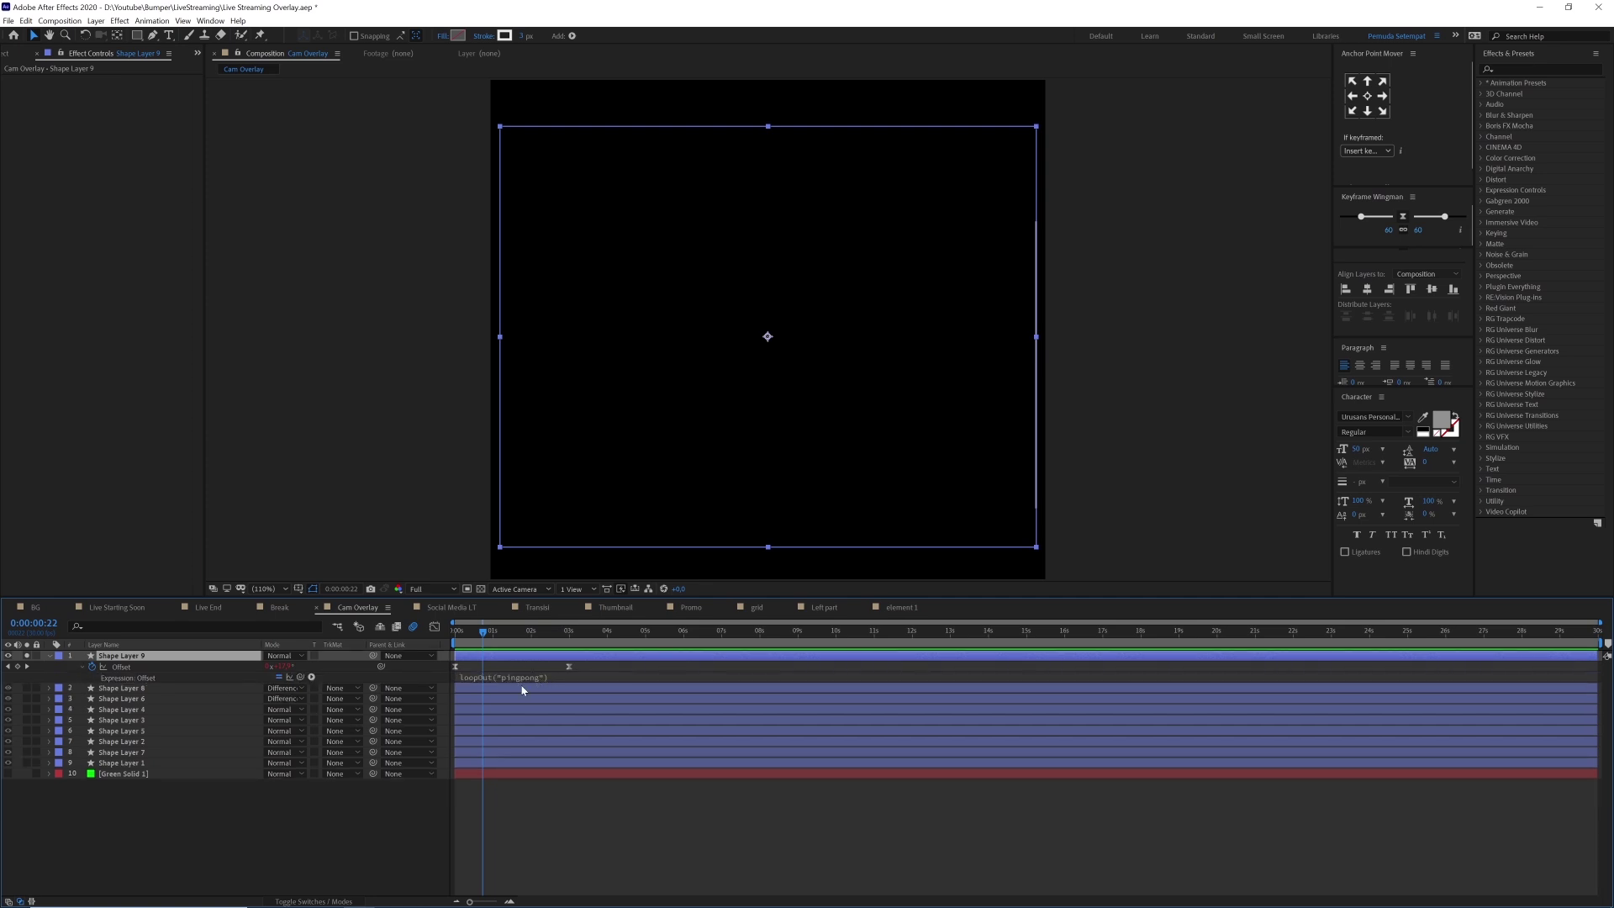
- Expand all of Shape Layer 9's contents and select Trim Paths 1 to examine its Start, End and Offset properties
click(49, 657)
click(49, 656)
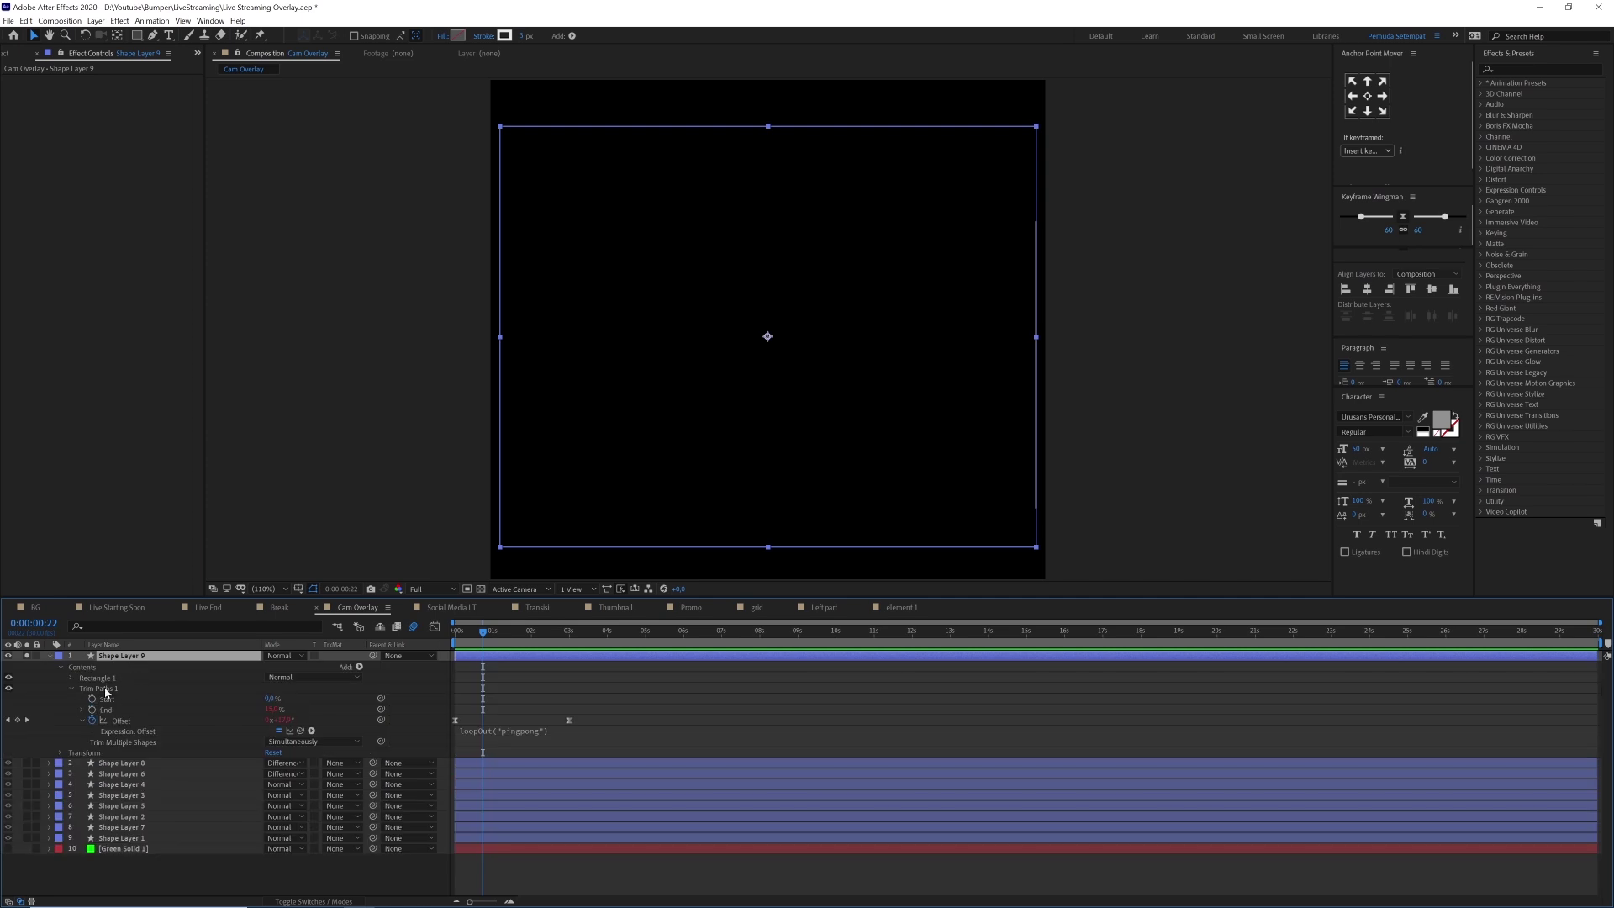
click(109, 689)
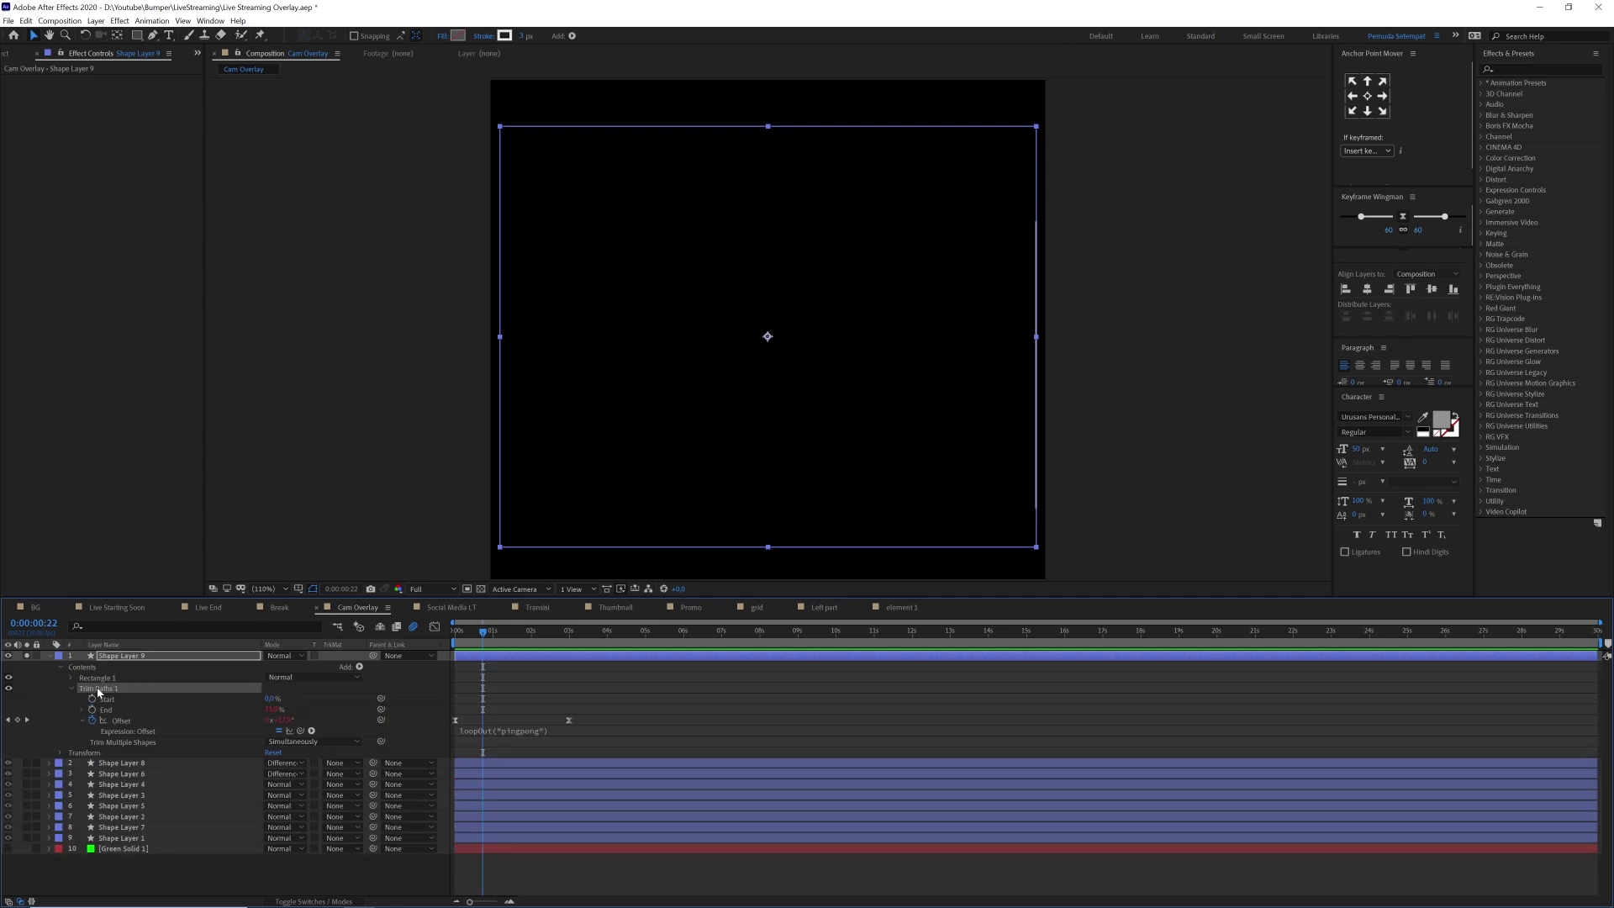
- Check where Trim Paths is offered among the addable shape operations, and collapse Shape Layer 9's properties
click(572, 37)
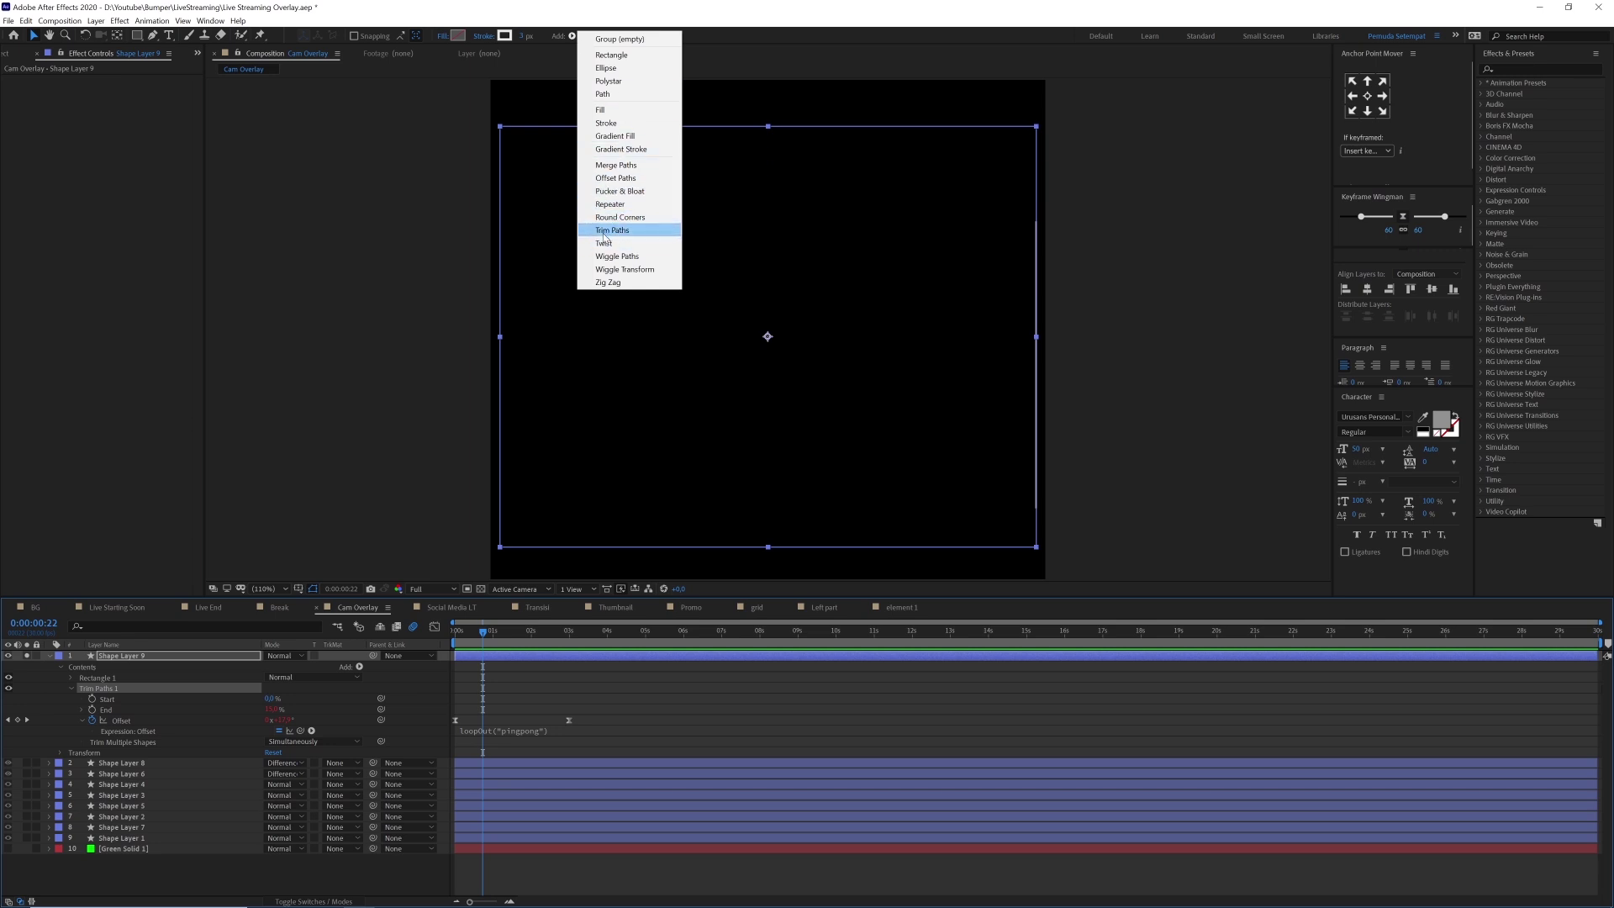
click(46, 658)
click(49, 656)
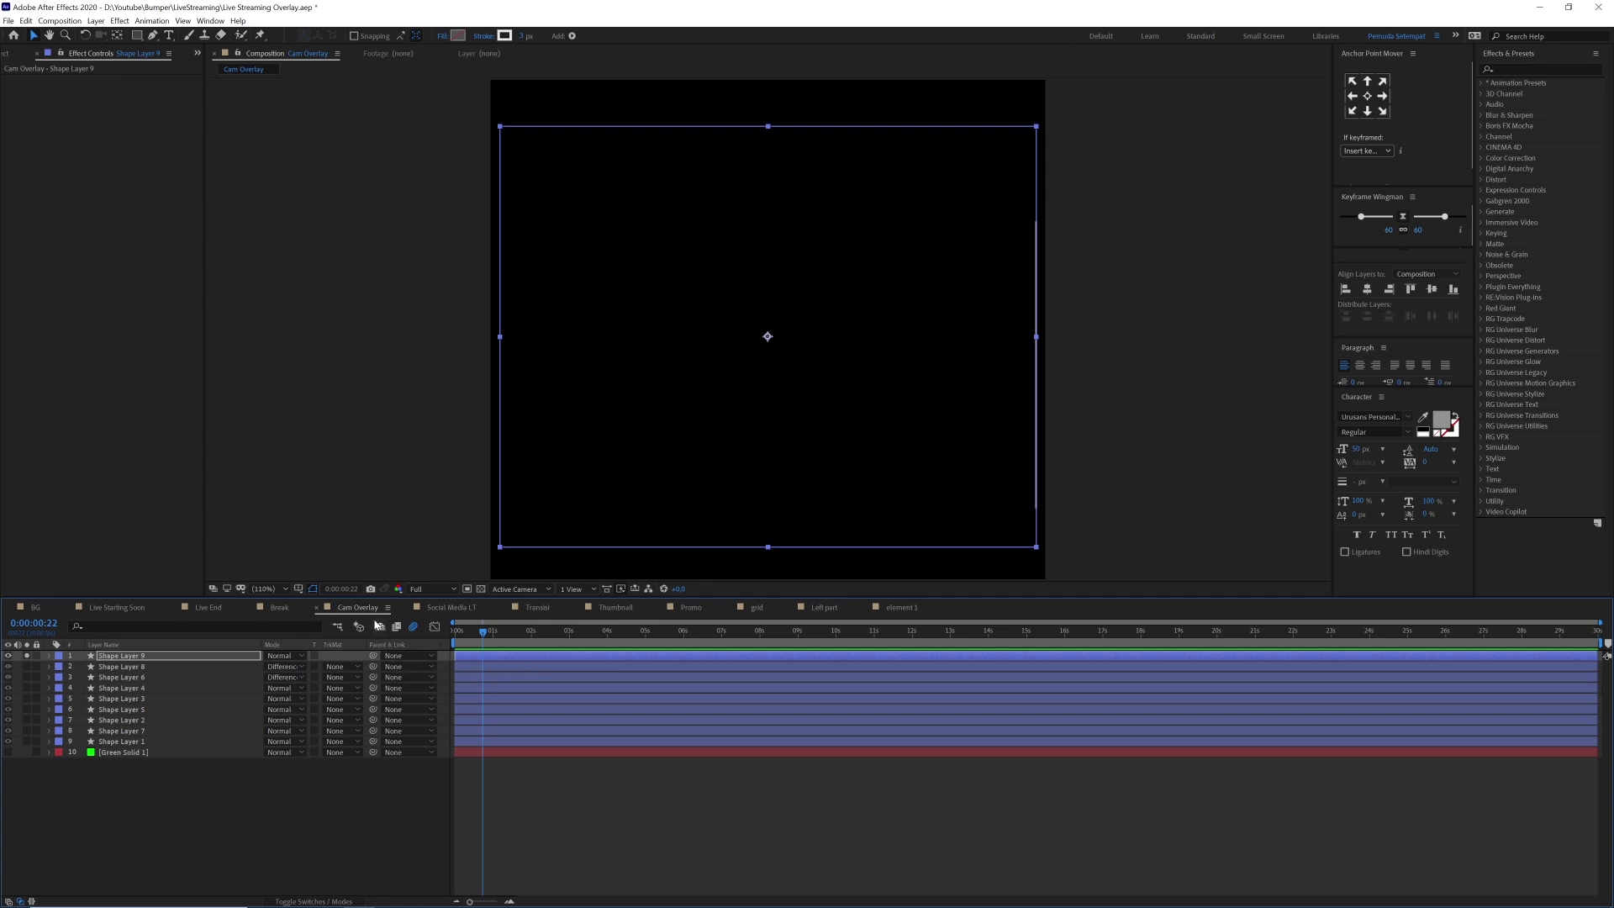
- Open the Social Media LT composition, select its SMLT - 1 layer and preview the lower third's animation
click(450, 608)
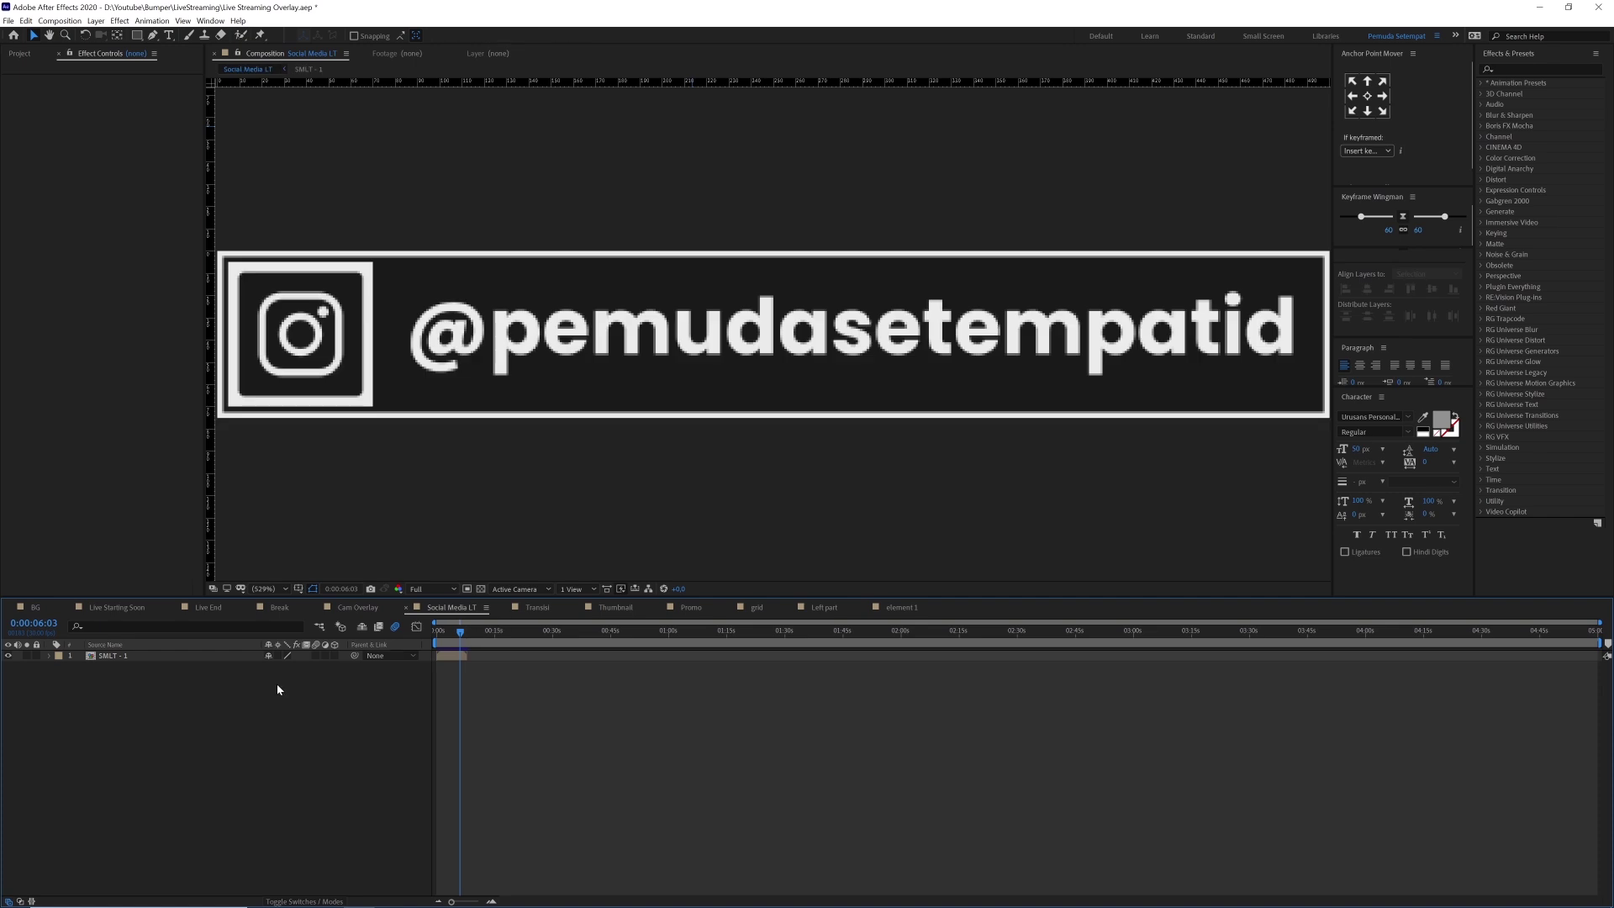
click(126, 661)
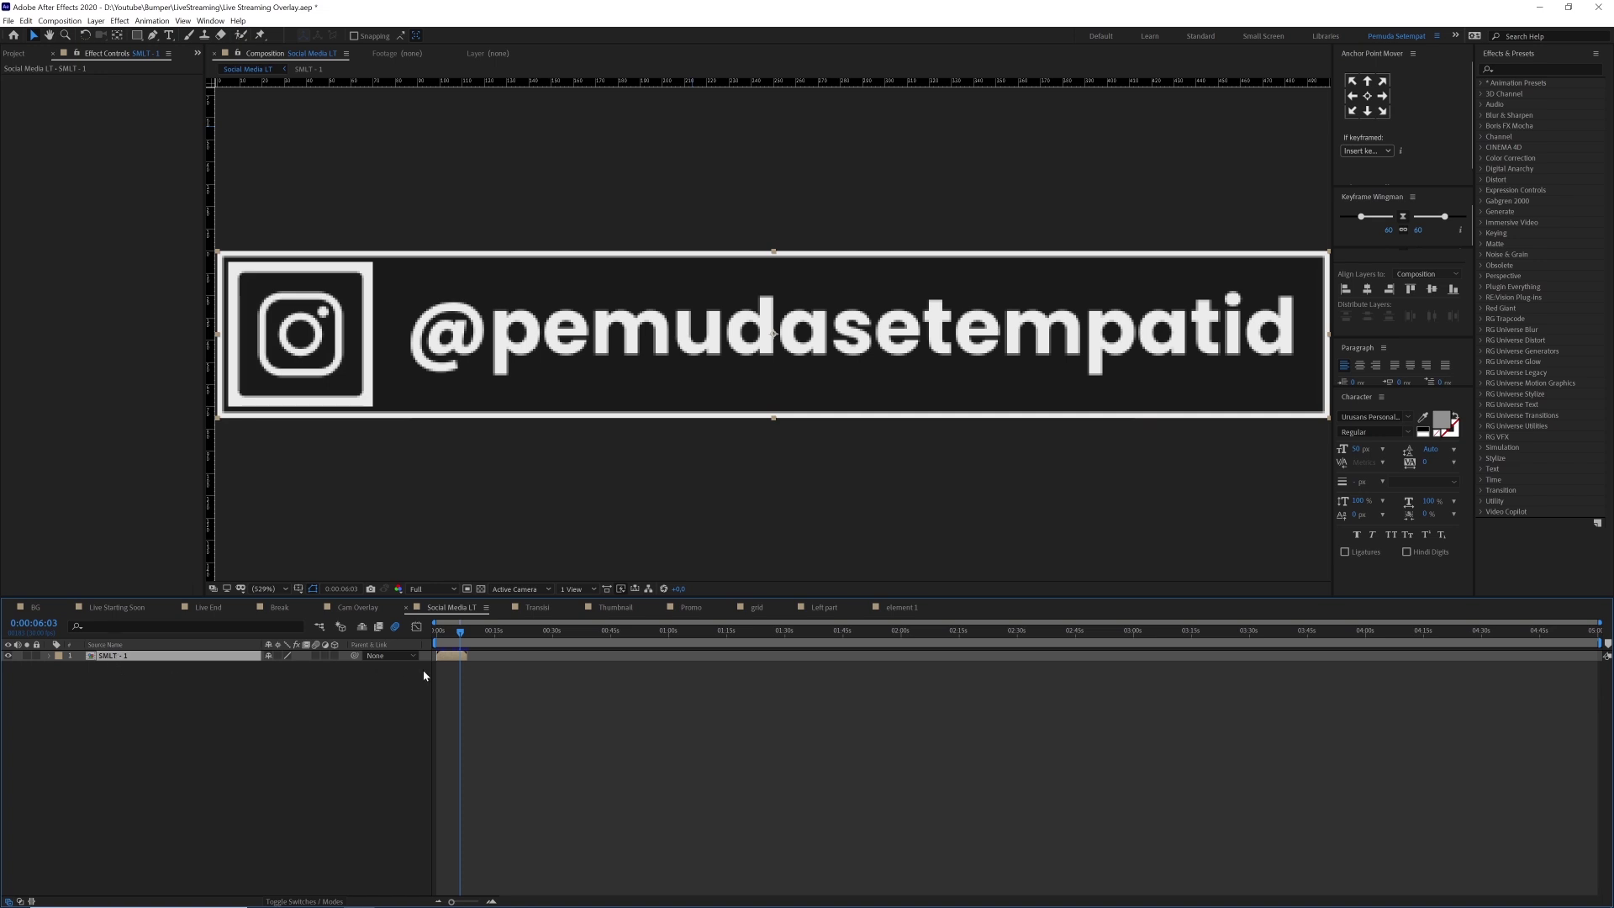
drag(460, 634, 1599, 636)
key(space)
click(466, 634)
click(446, 634)
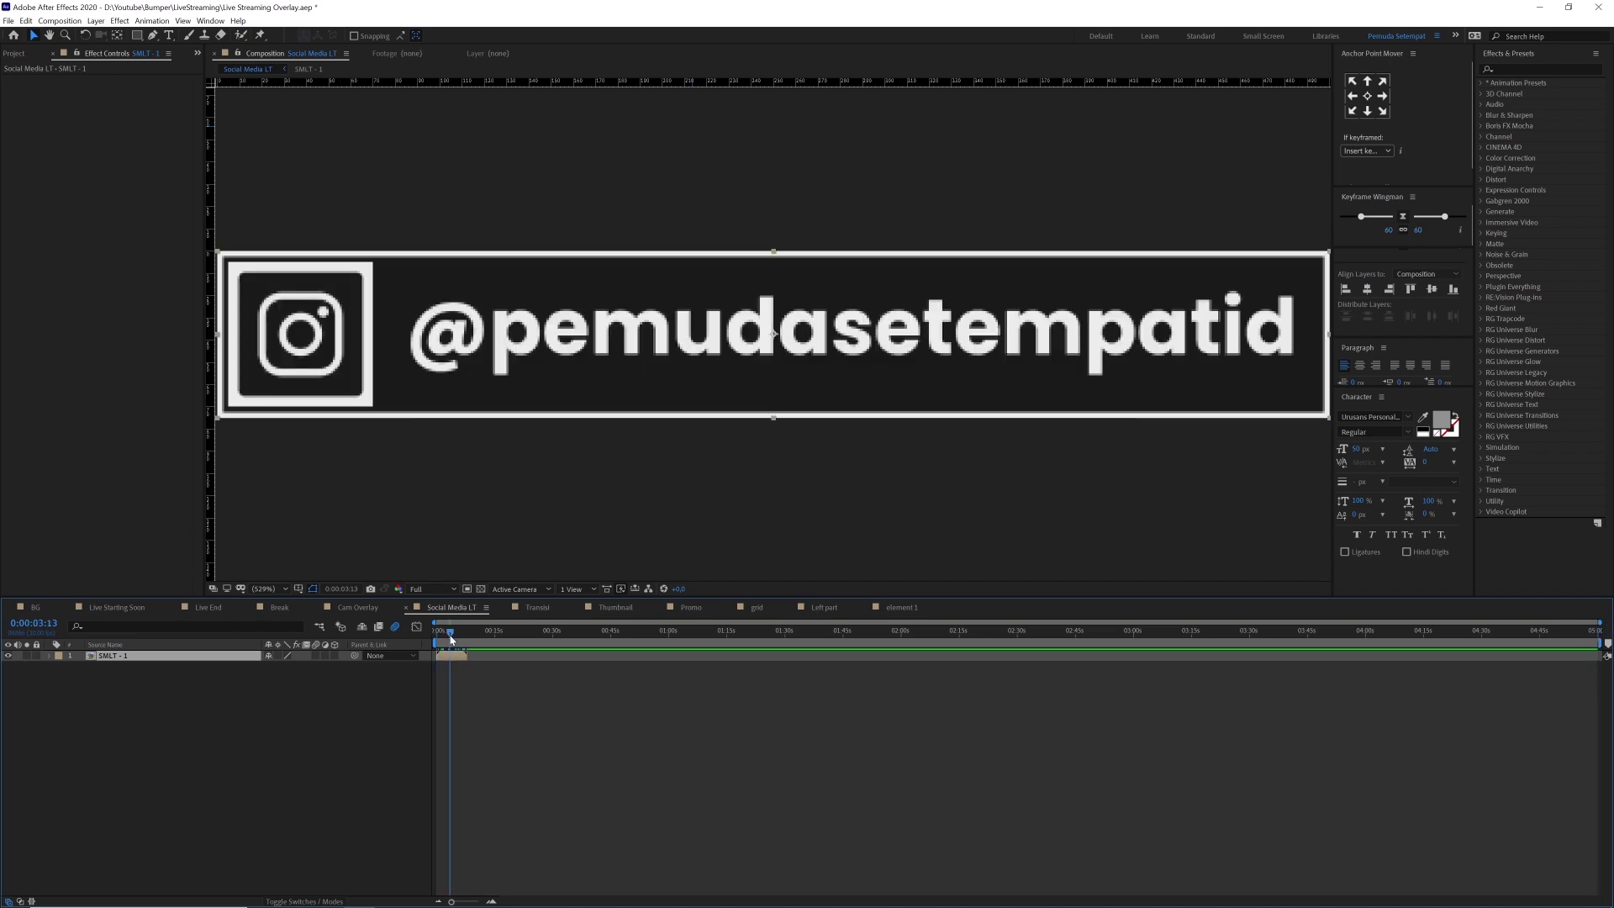
drag(449, 636, 463, 637)
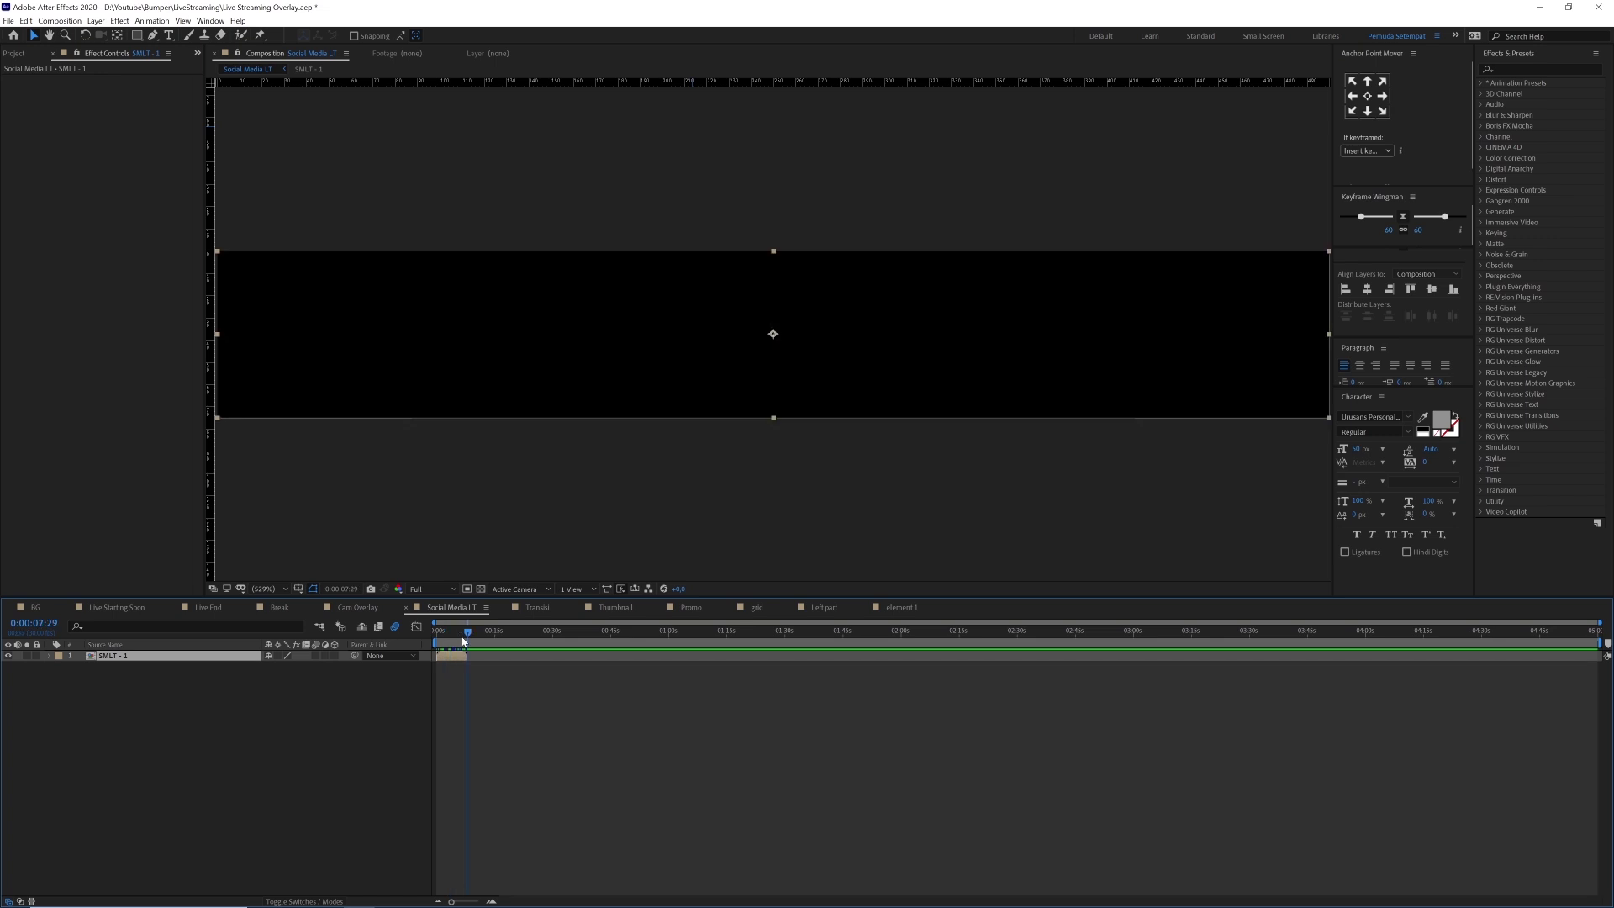
- Preview the lower third with the work area ending at 0:00:07:29, and restore the full work area
key(n)
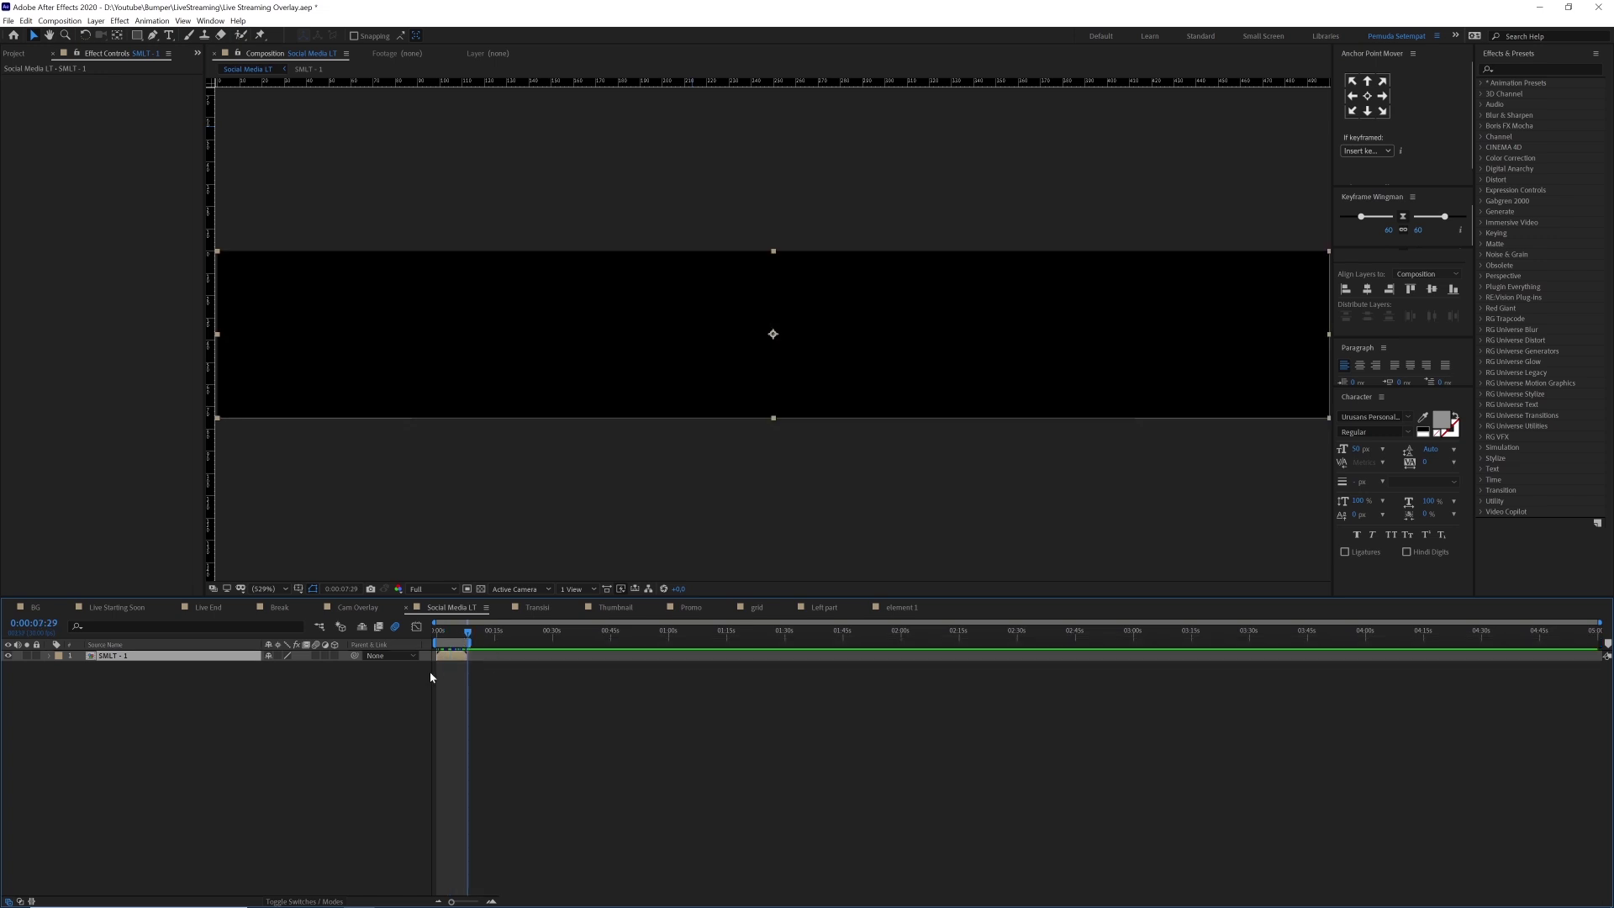
drag(459, 637, 396, 656)
key(space)
double_click(521, 641)
key(space)
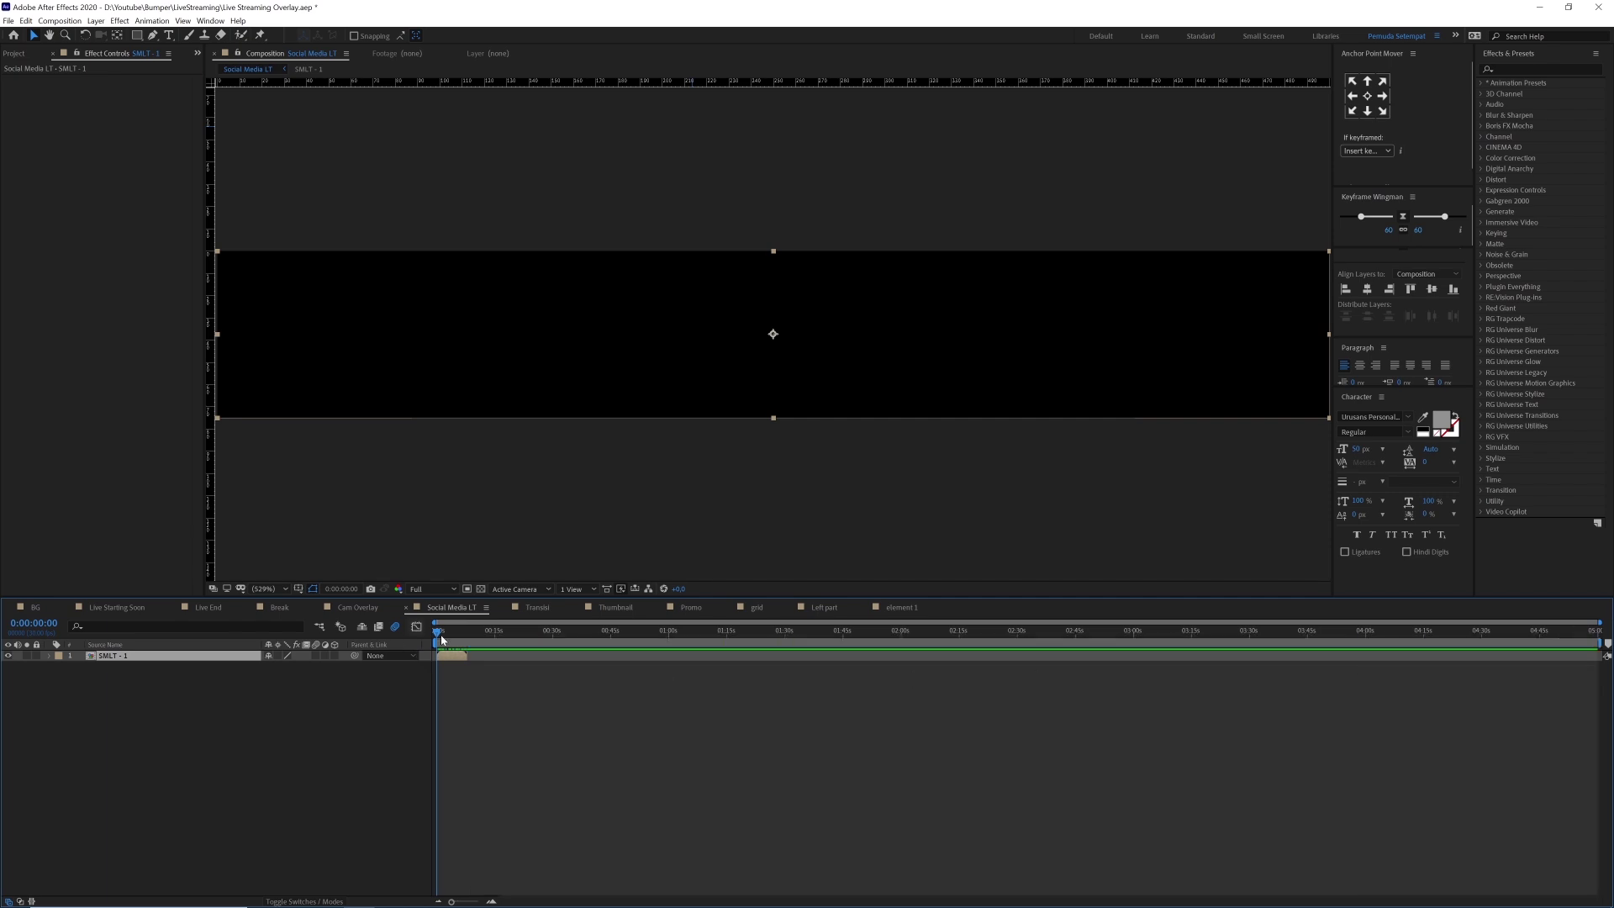
- Scrub to the fully revealed lower third and open the SMLT - 1 precomposition
key(space)
drag(443, 634, 452, 635)
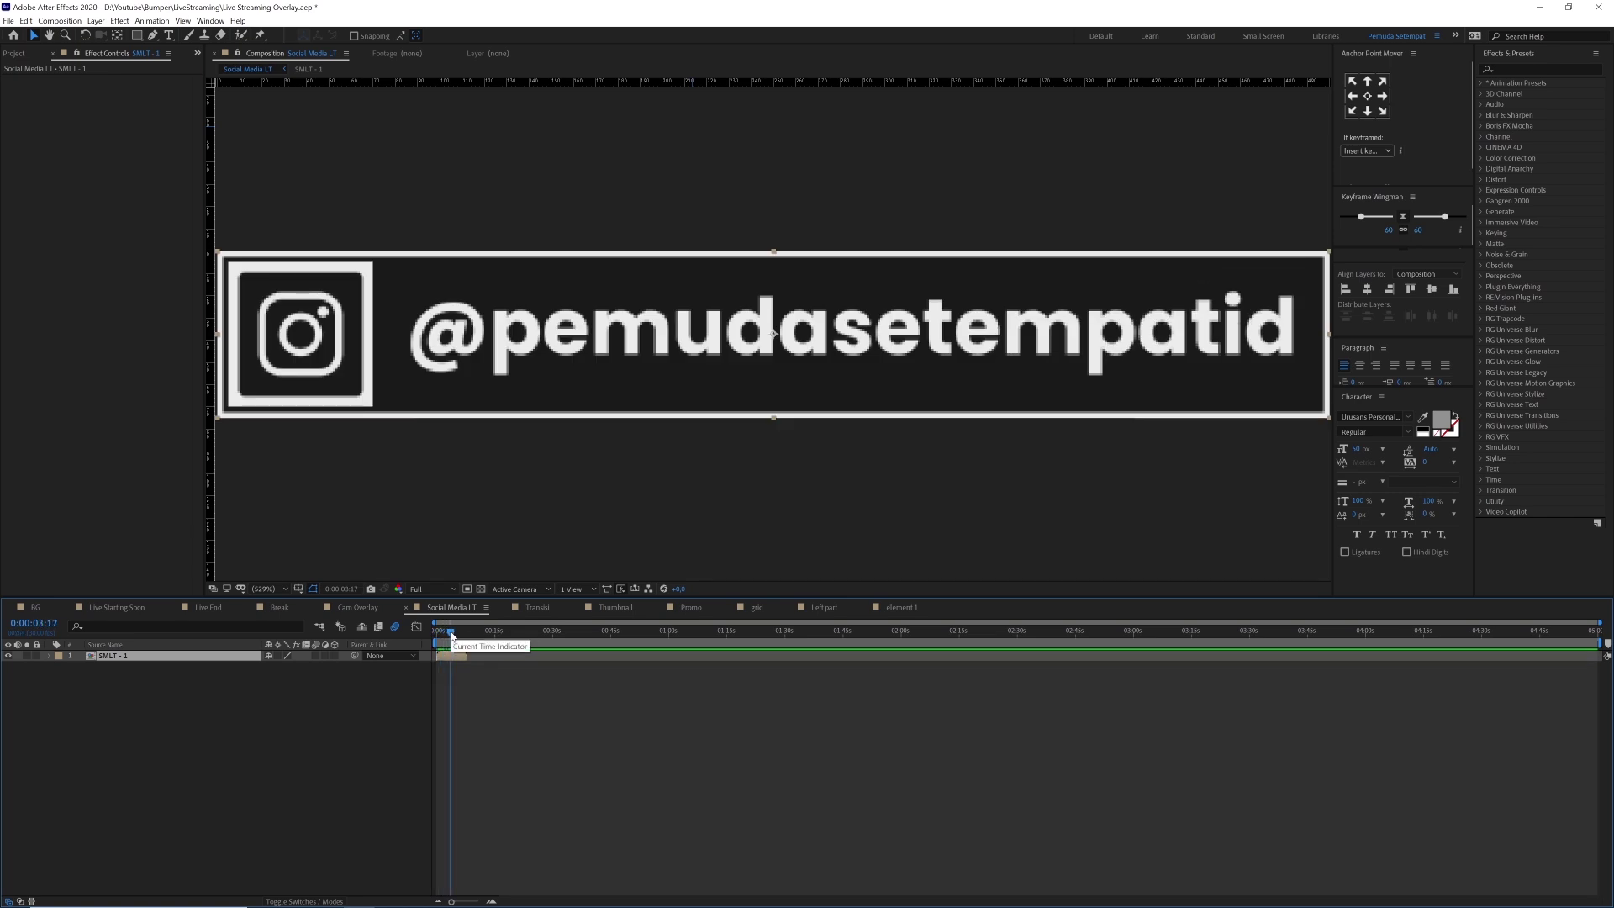
click(133, 698)
click(119, 660)
double_click(118, 656)
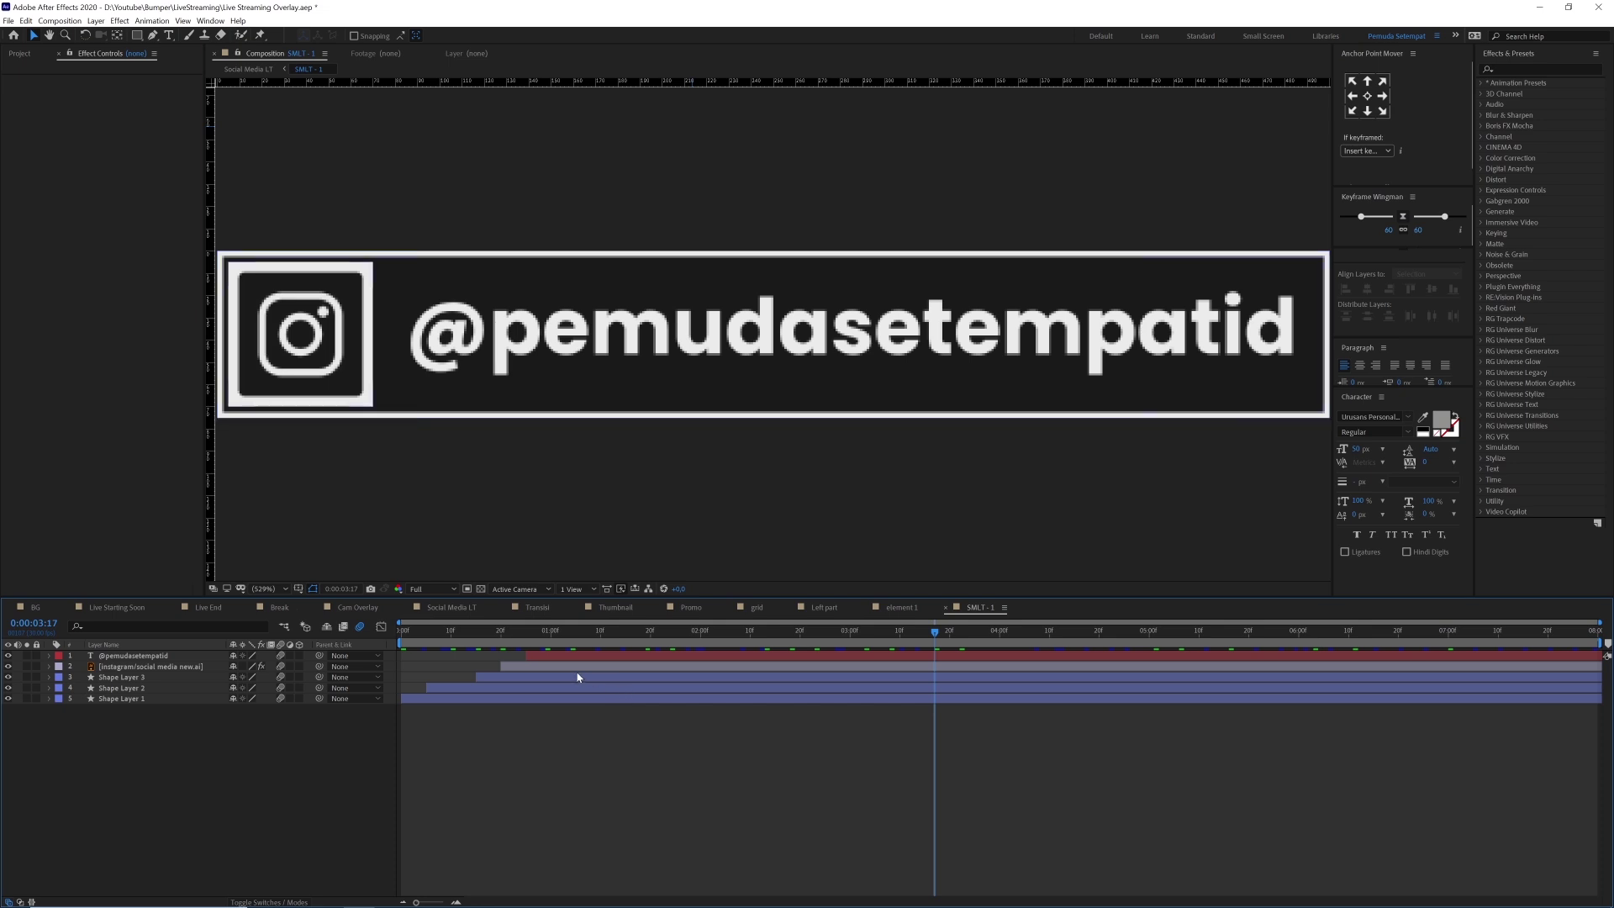
- Solo the Instagram icon layer, turn its Fill effect off and on to compare, and unsolo the layer
drag(593, 637, 726, 649)
click(168, 666)
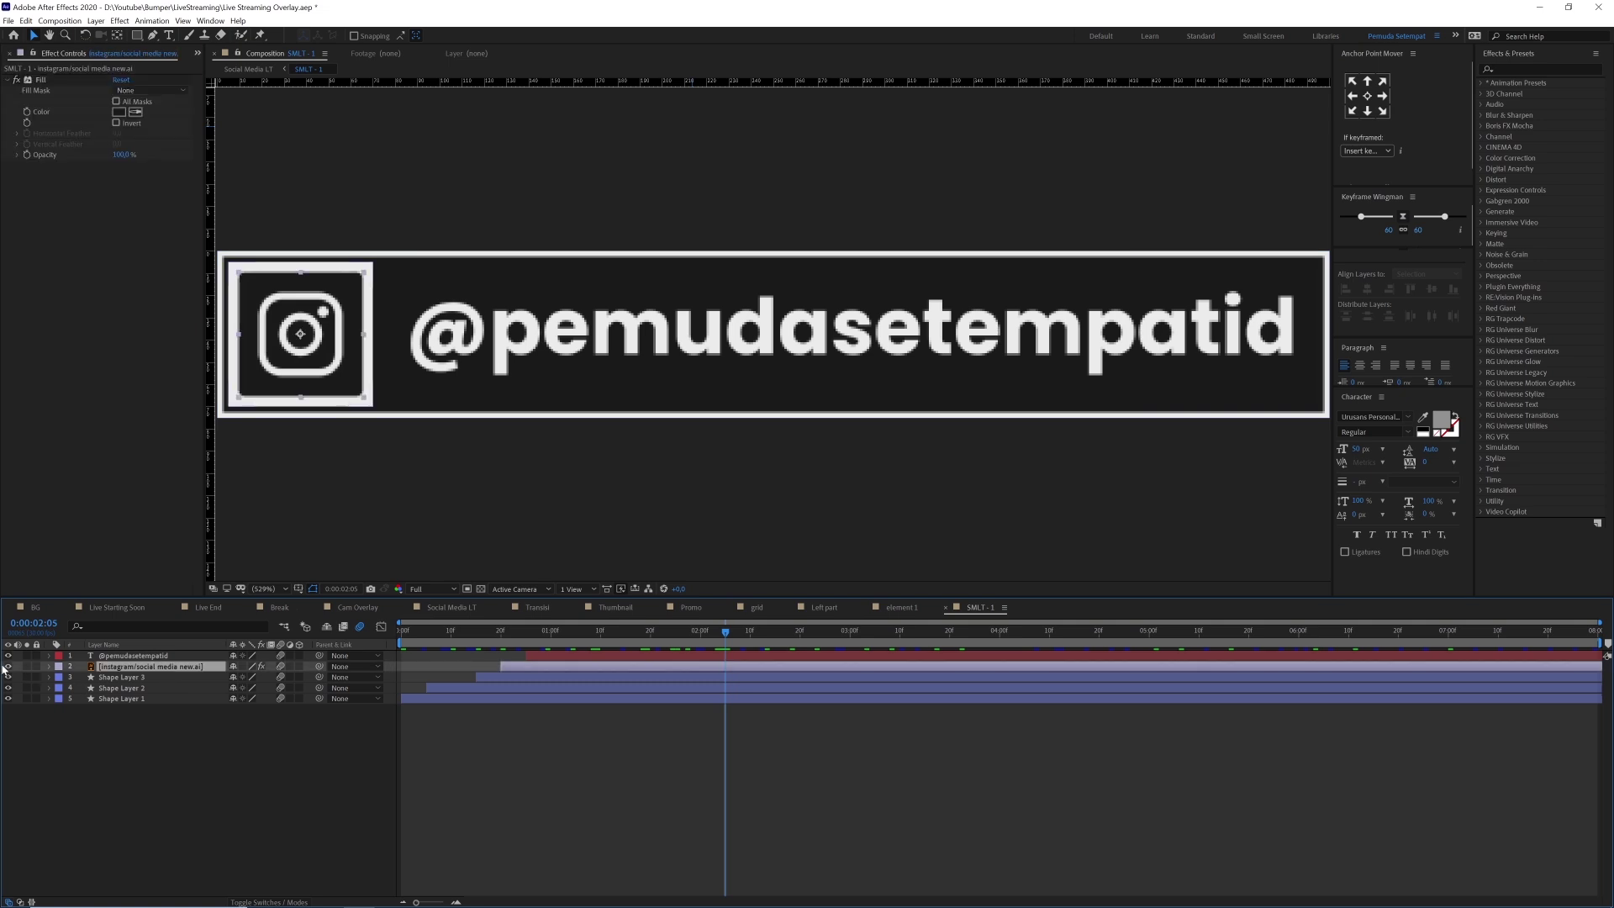
click(27, 667)
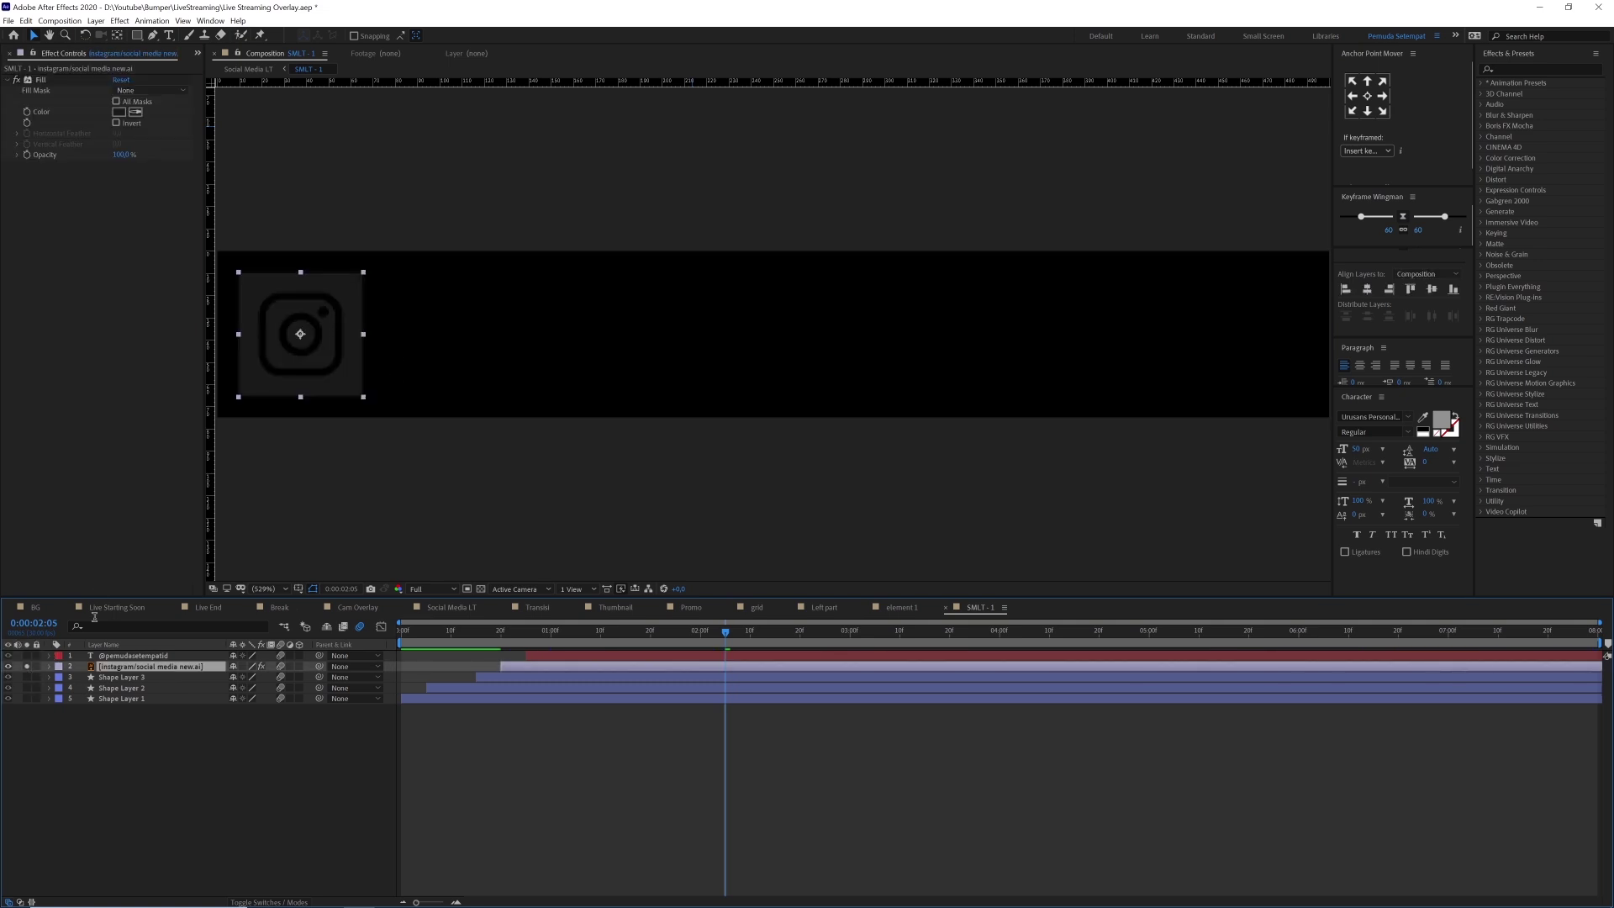
click(41, 80)
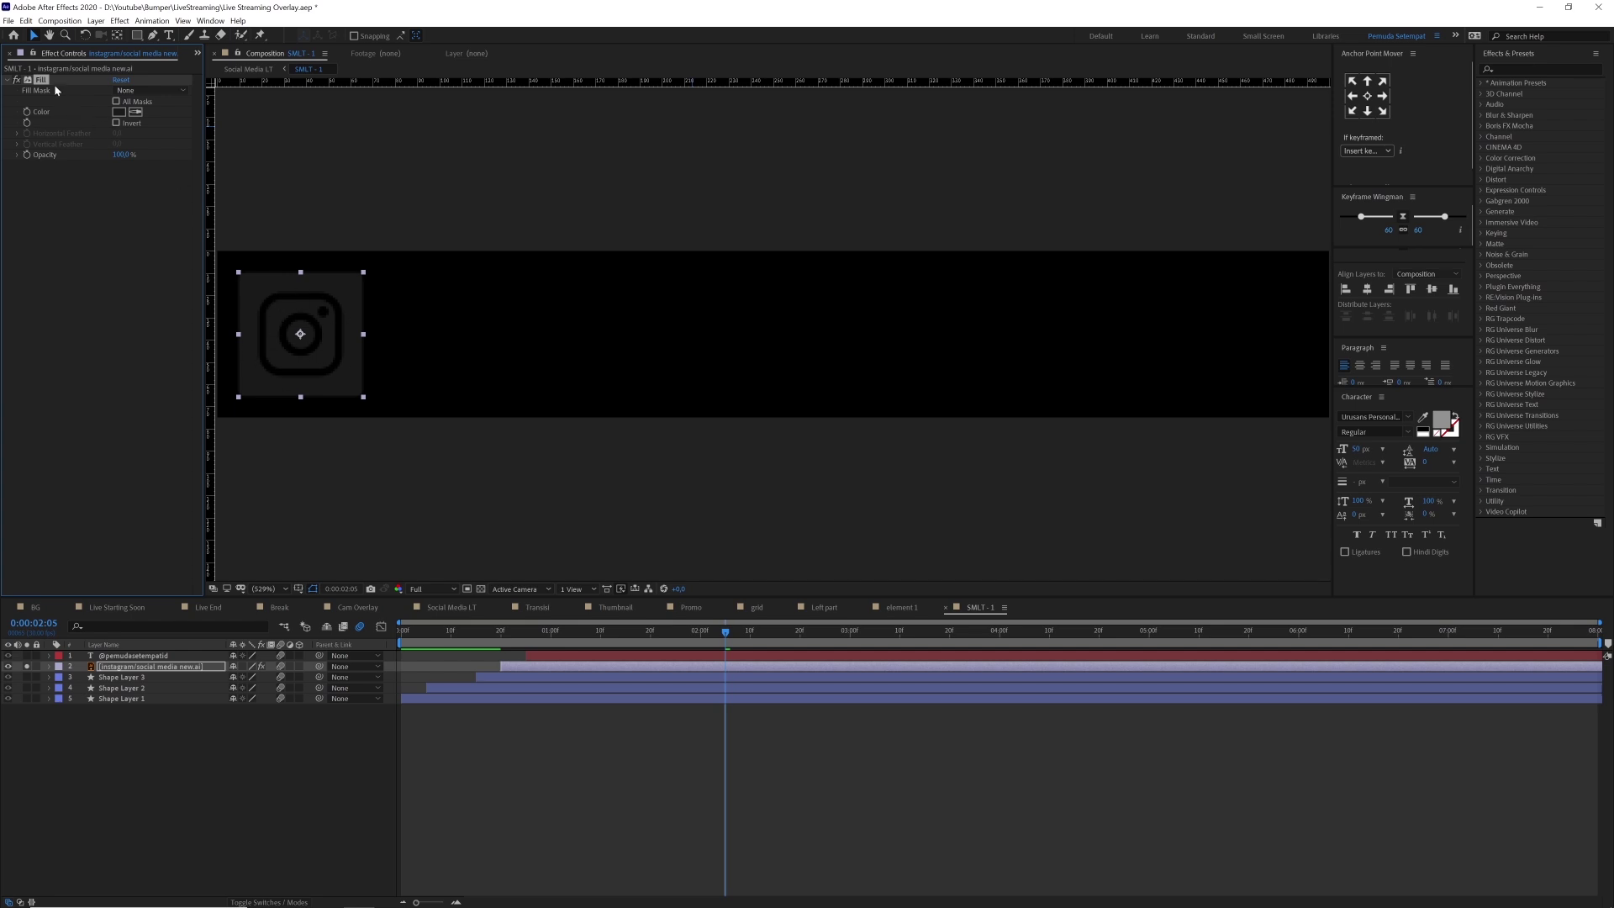
click(15, 80)
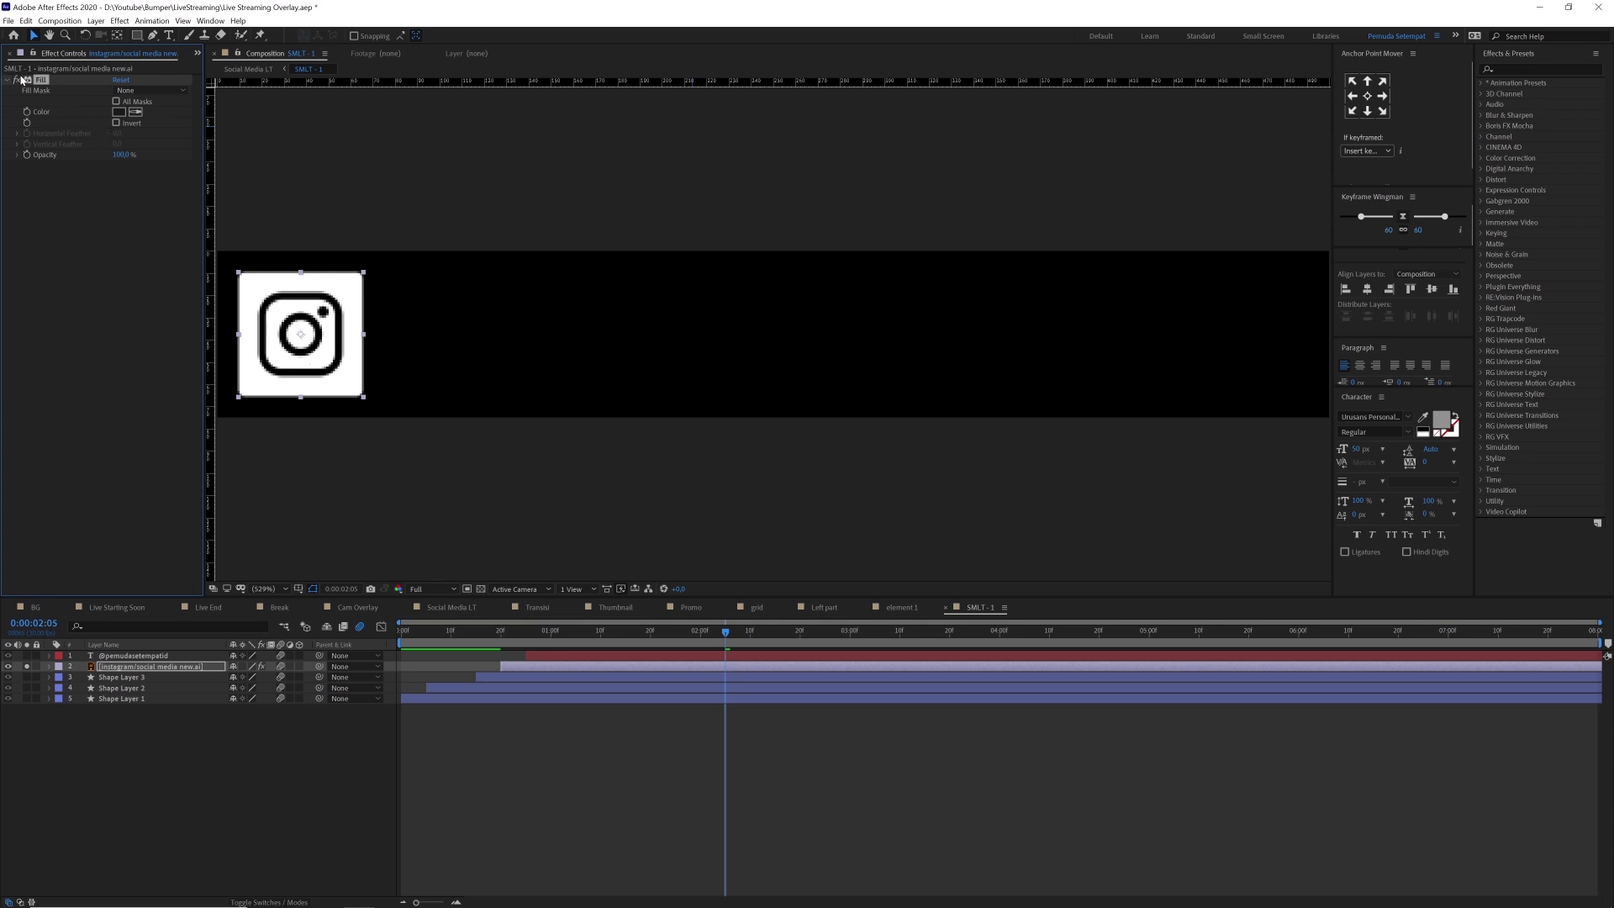
click(17, 80)
click(27, 665)
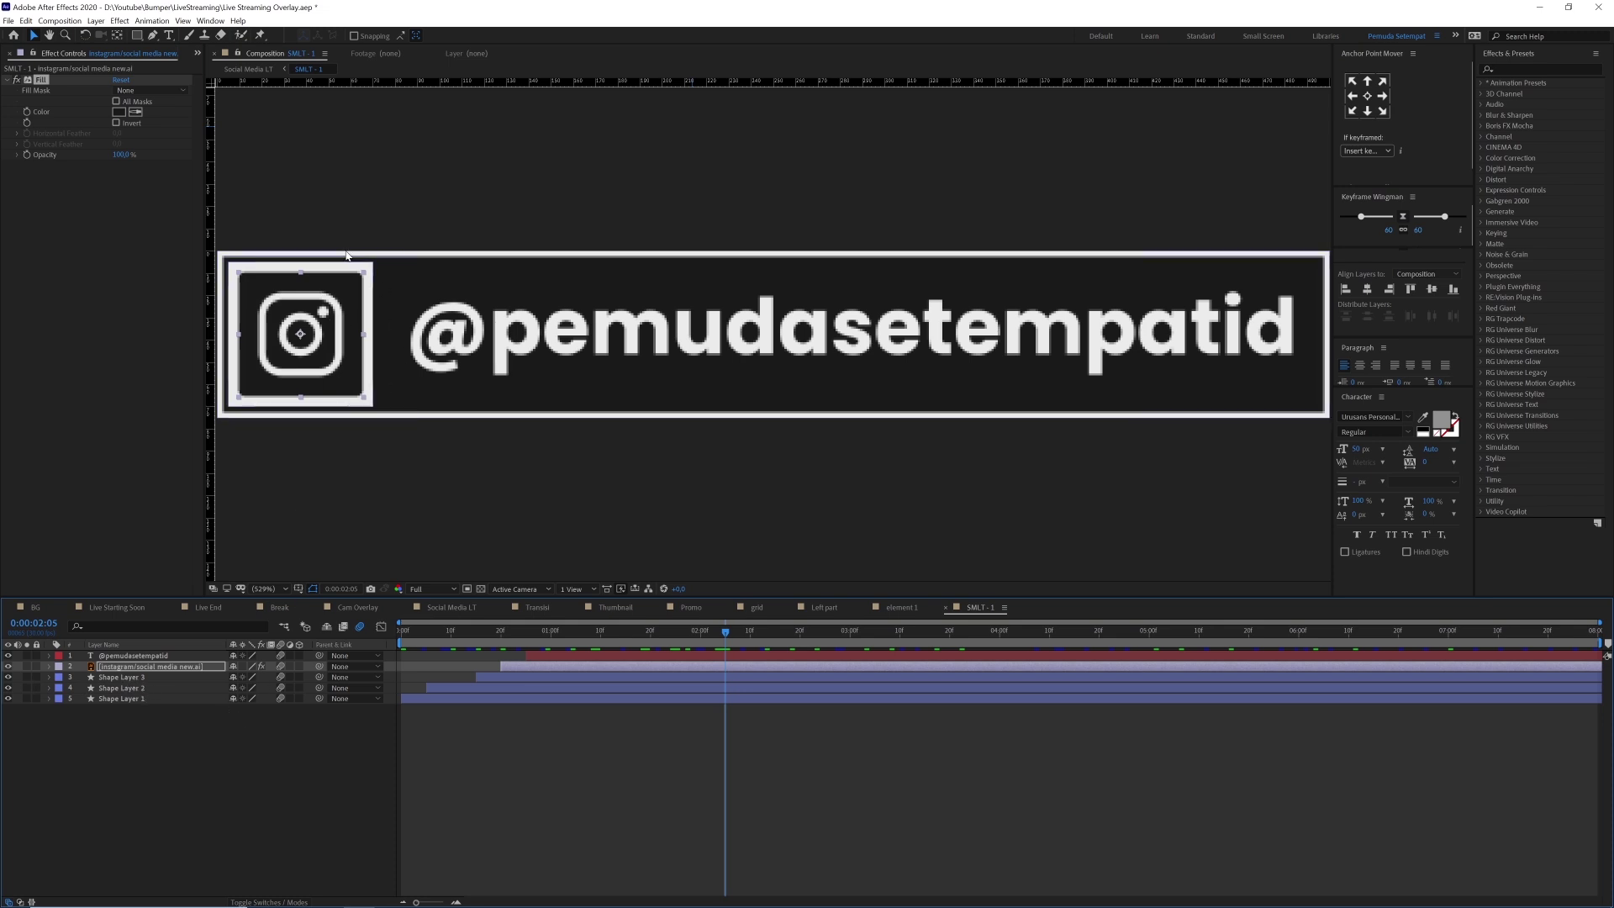
- Show the layers' blending modes and track mattes, select the social handle text layer and scrub through its letter animation
click(262, 902)
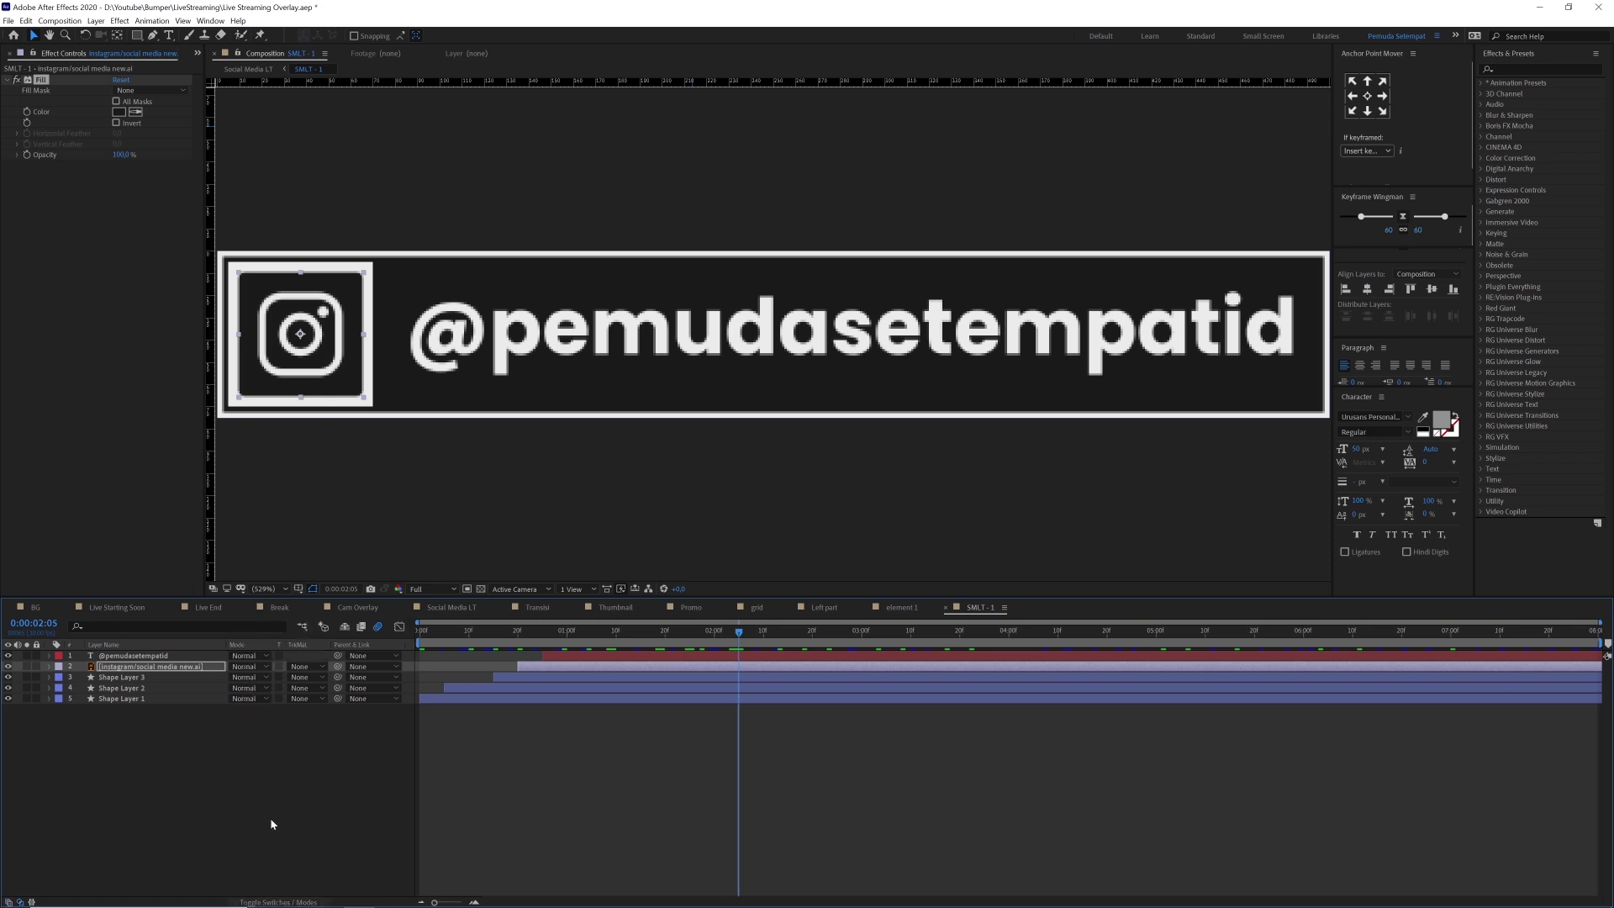
click(664, 357)
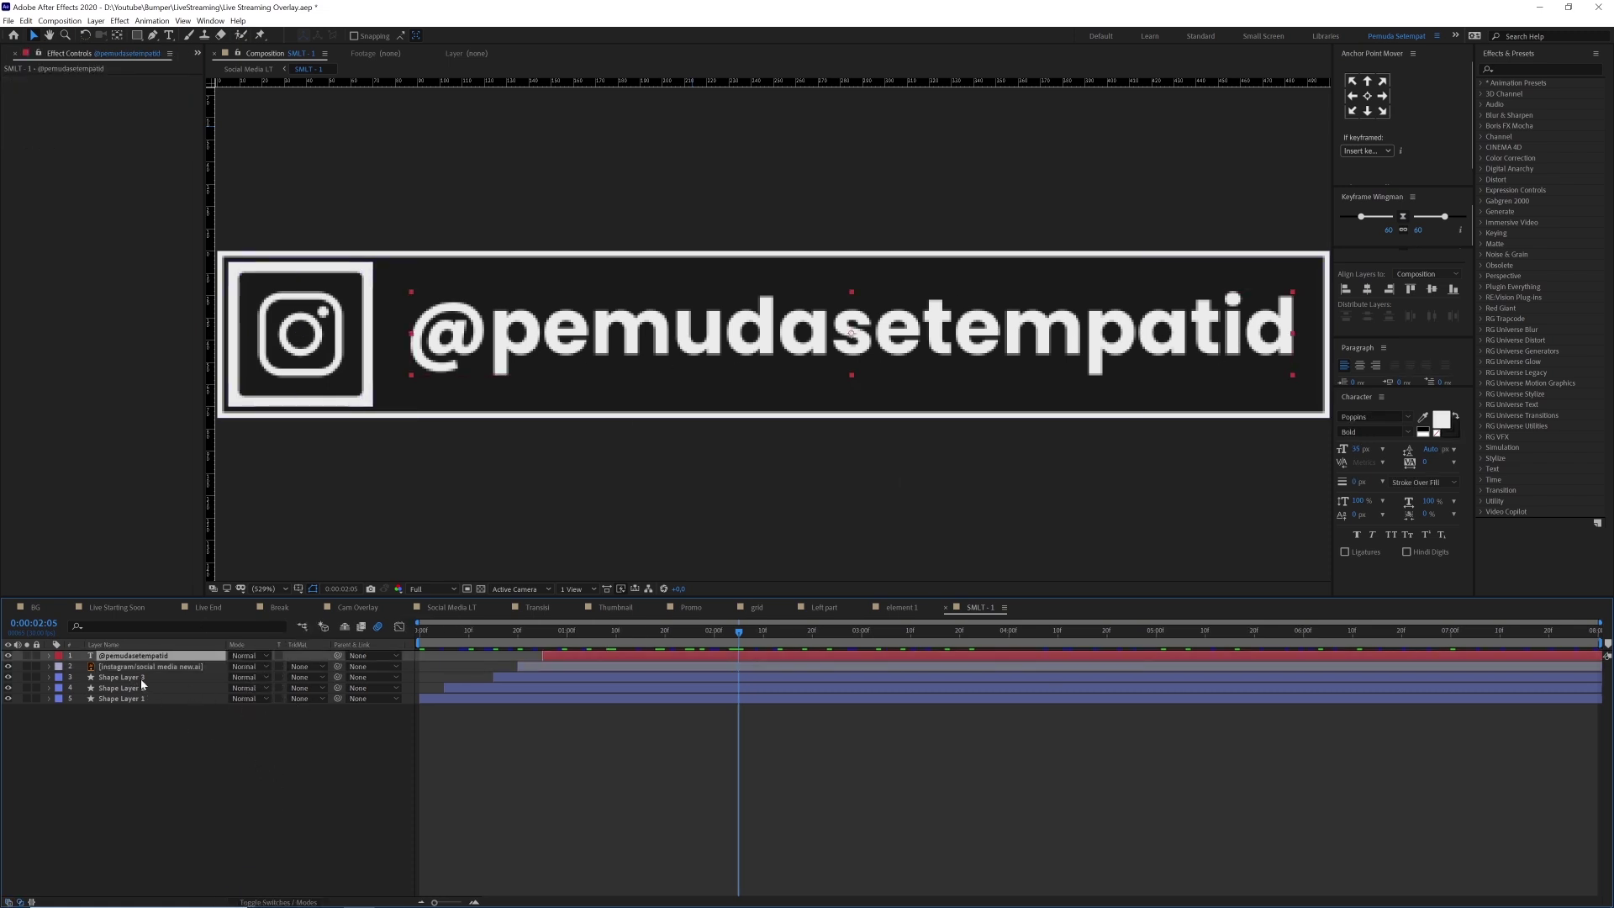
drag(595, 639, 646, 640)
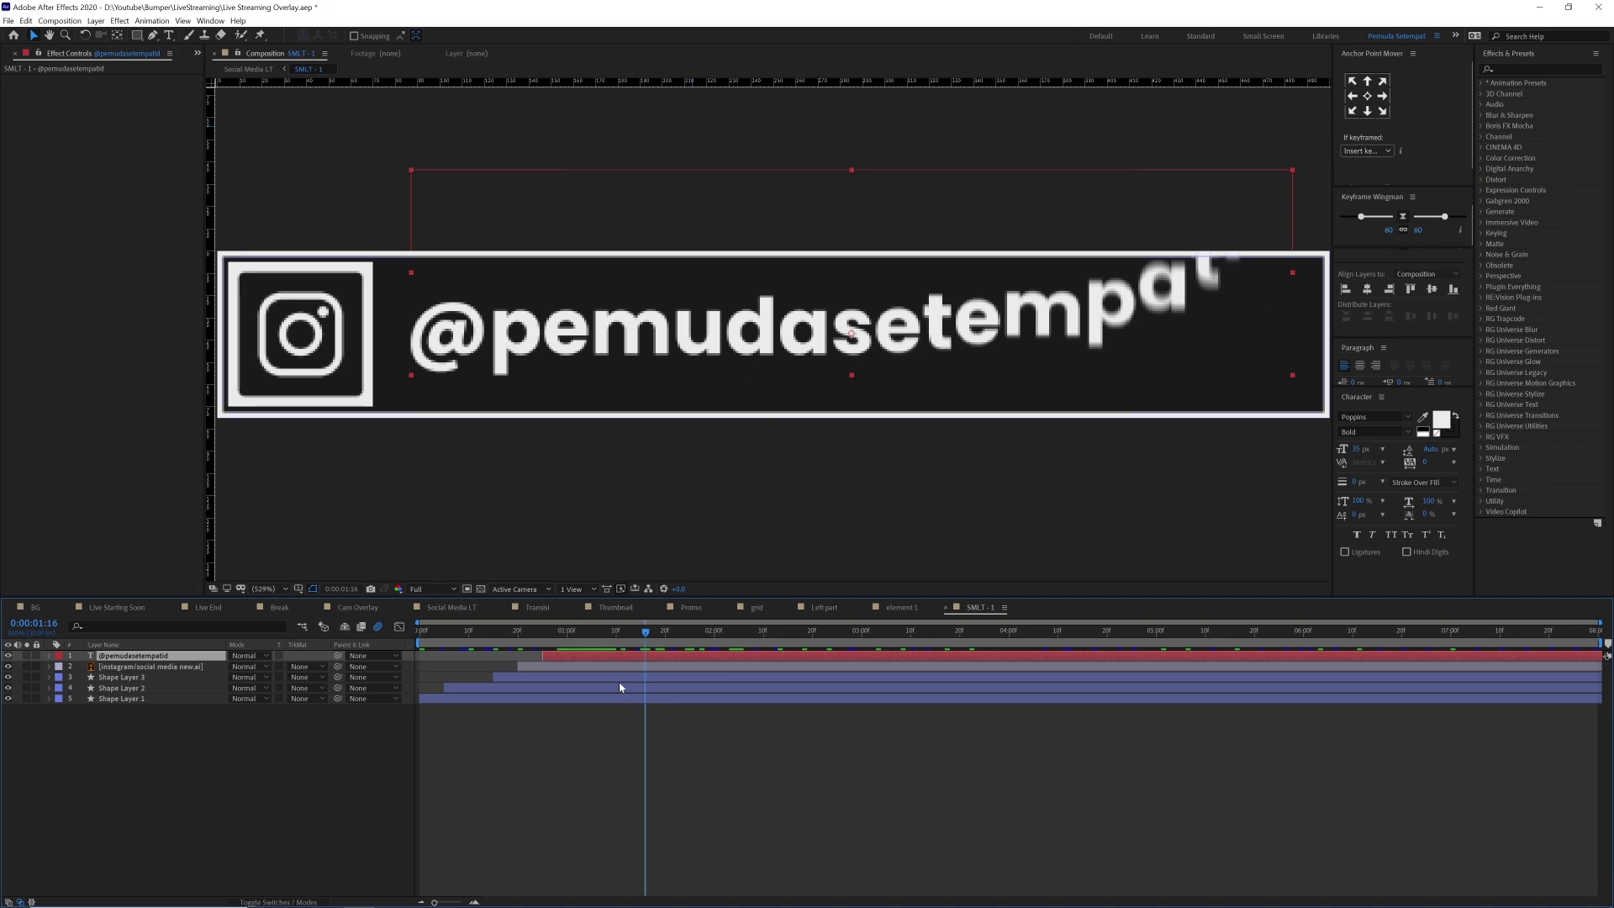
drag(608, 640, 620, 640)
- Hide and show Shape Layer 3 and Shape Layer 2 to see what each contributes to the lower third
click(122, 677)
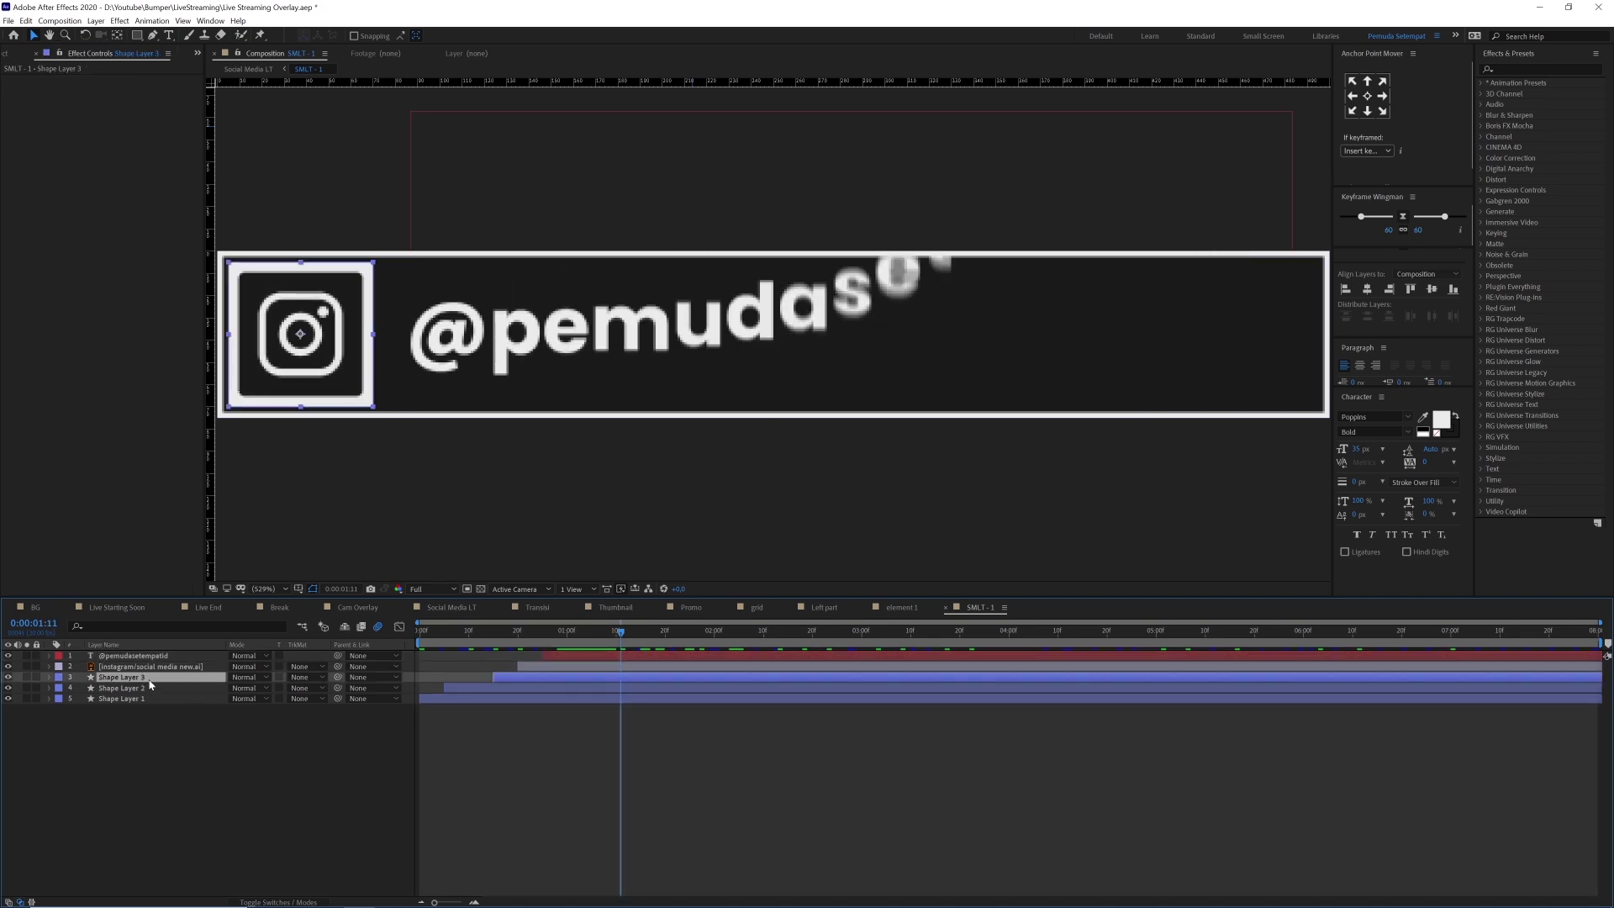
click(9, 677)
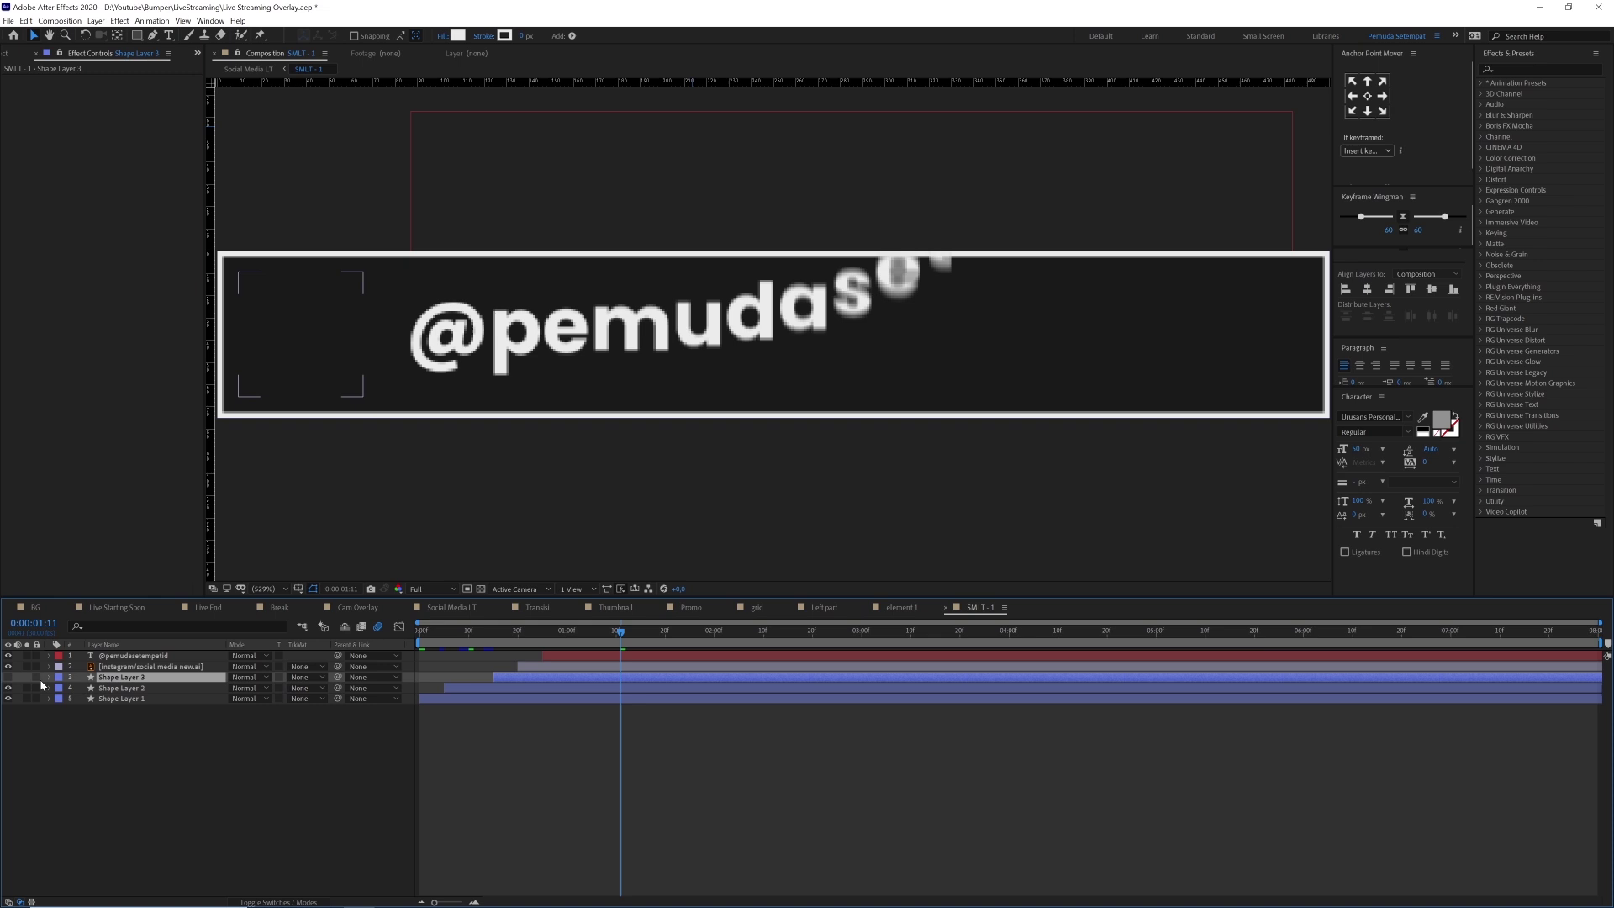
click(8, 677)
click(8, 688)
click(9, 688)
click(8, 687)
click(8, 688)
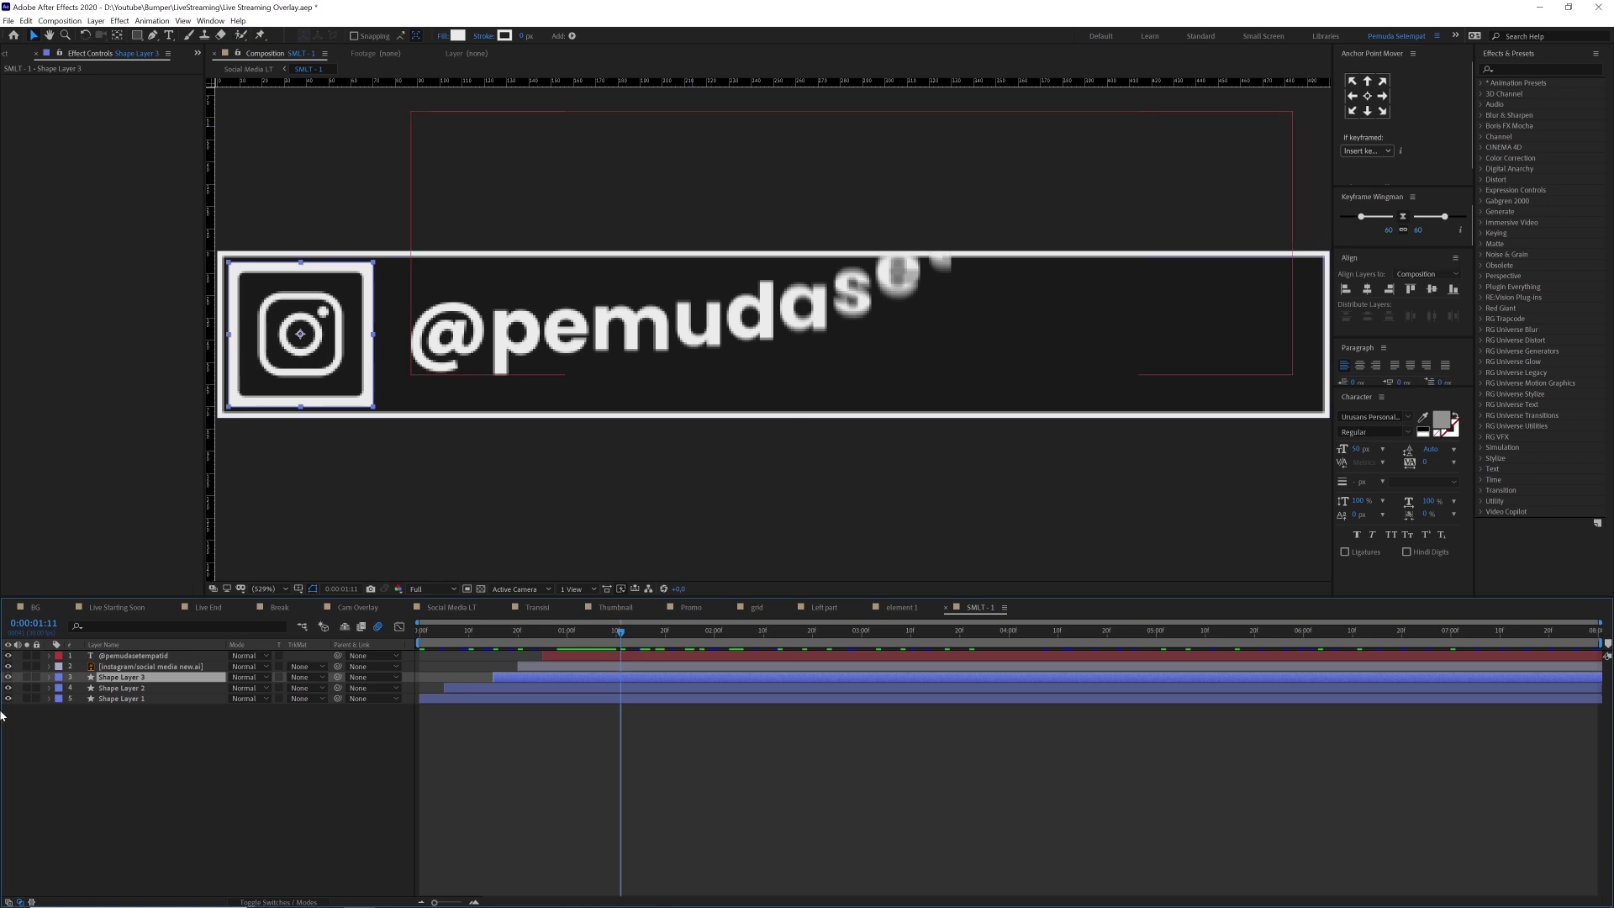
- Solo Shape Layer 2 and Shape Layer 1 one at a time to view the dark and light bars, leaving both unsoloed
click(121, 688)
click(27, 687)
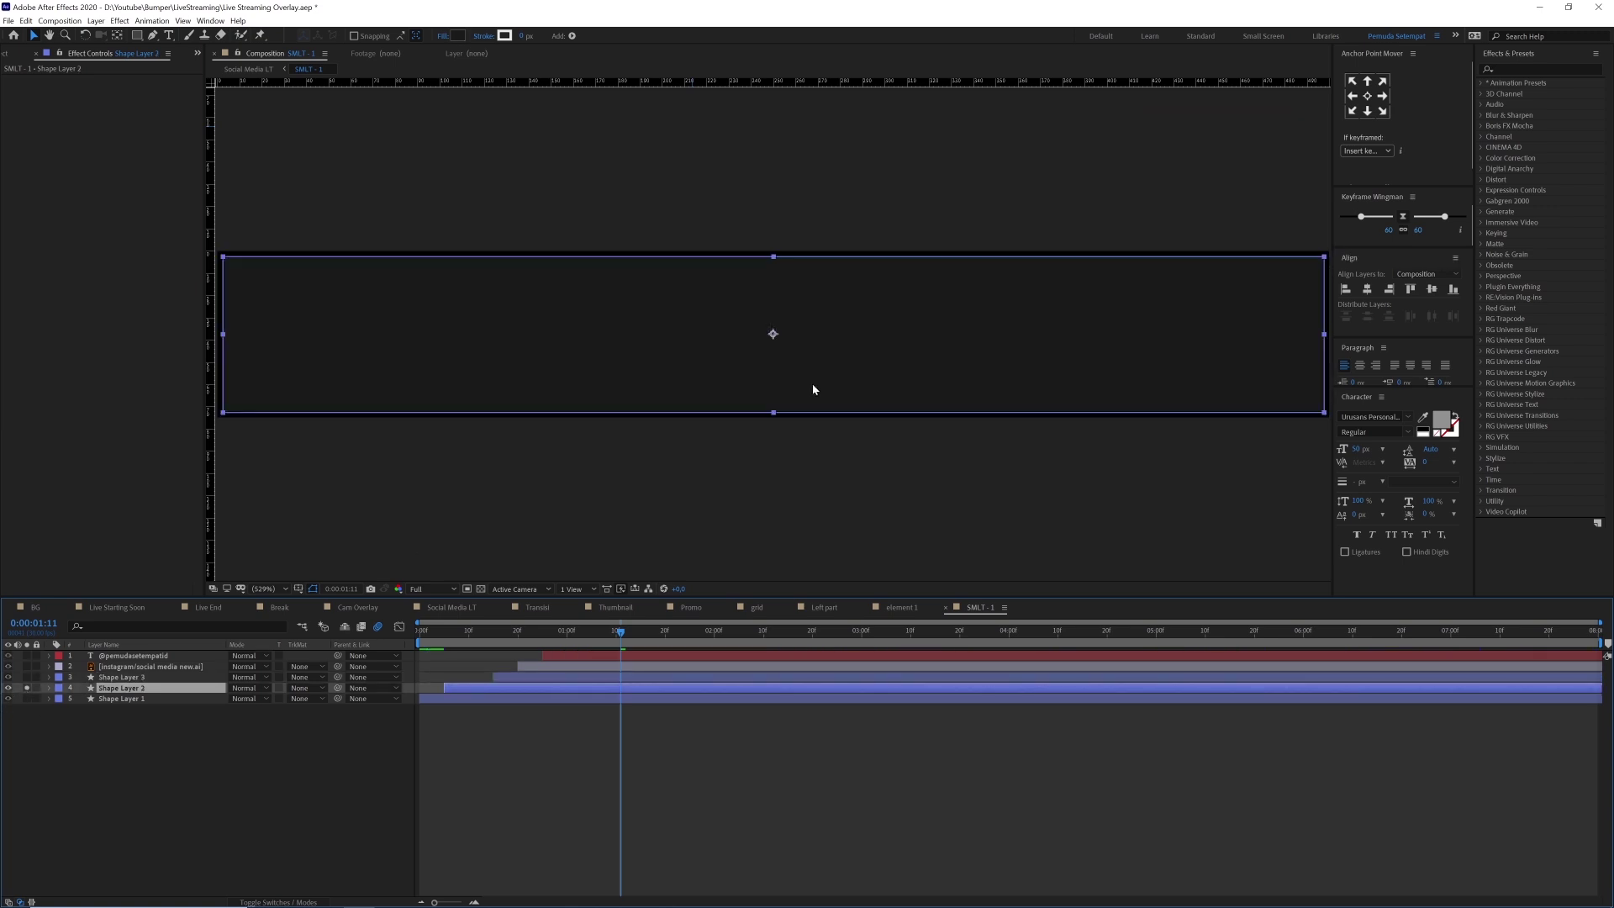
click(27, 687)
click(27, 698)
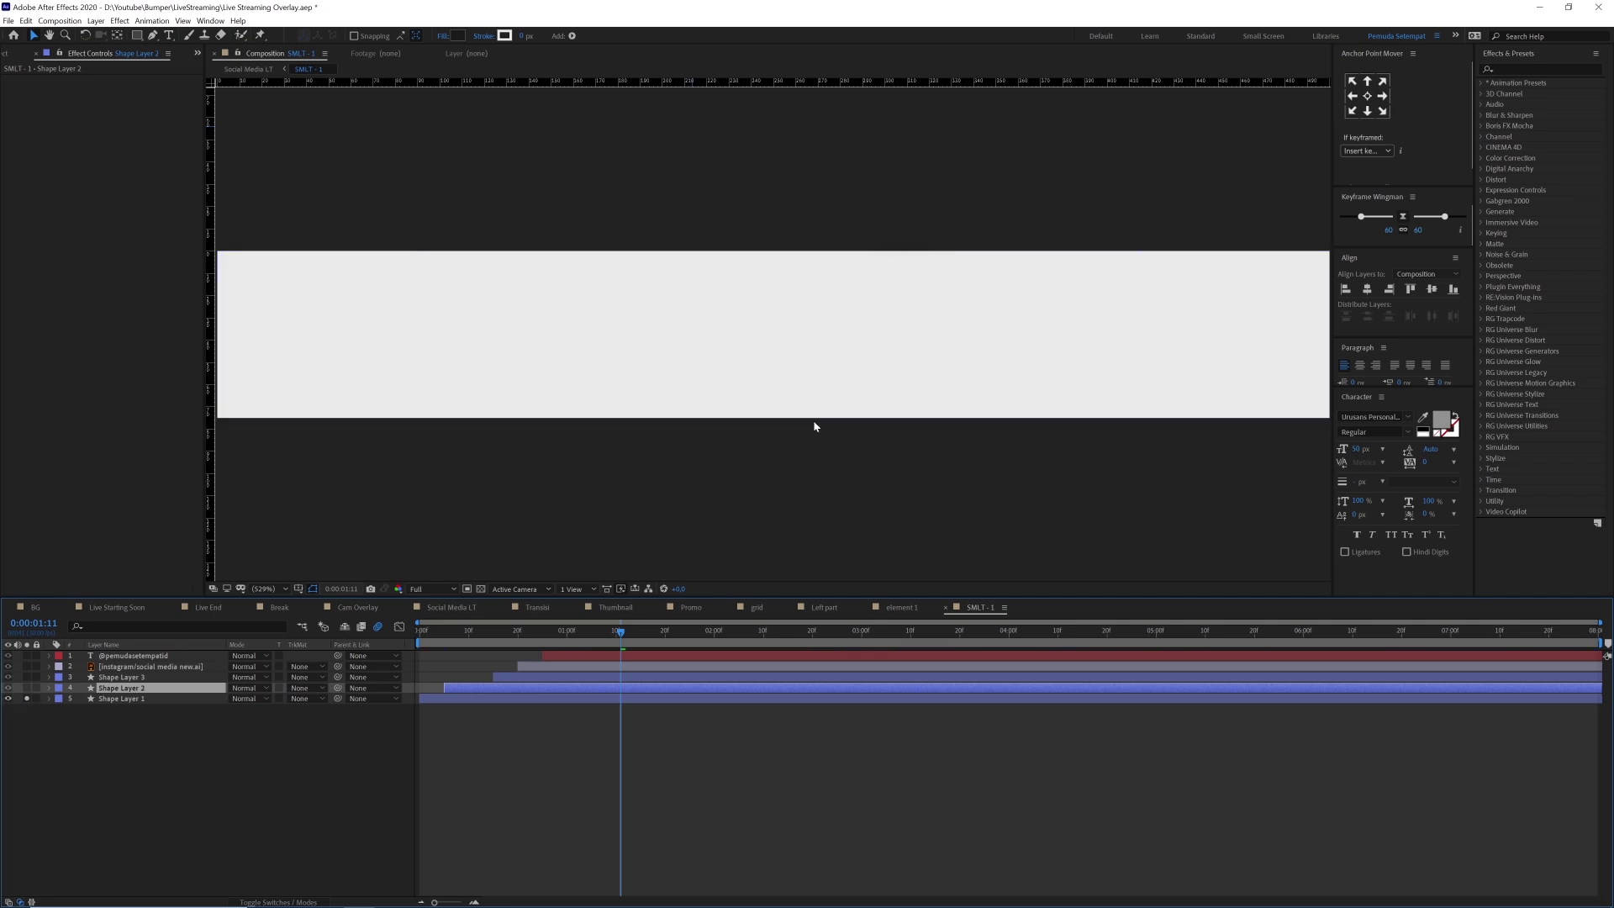
click(26, 698)
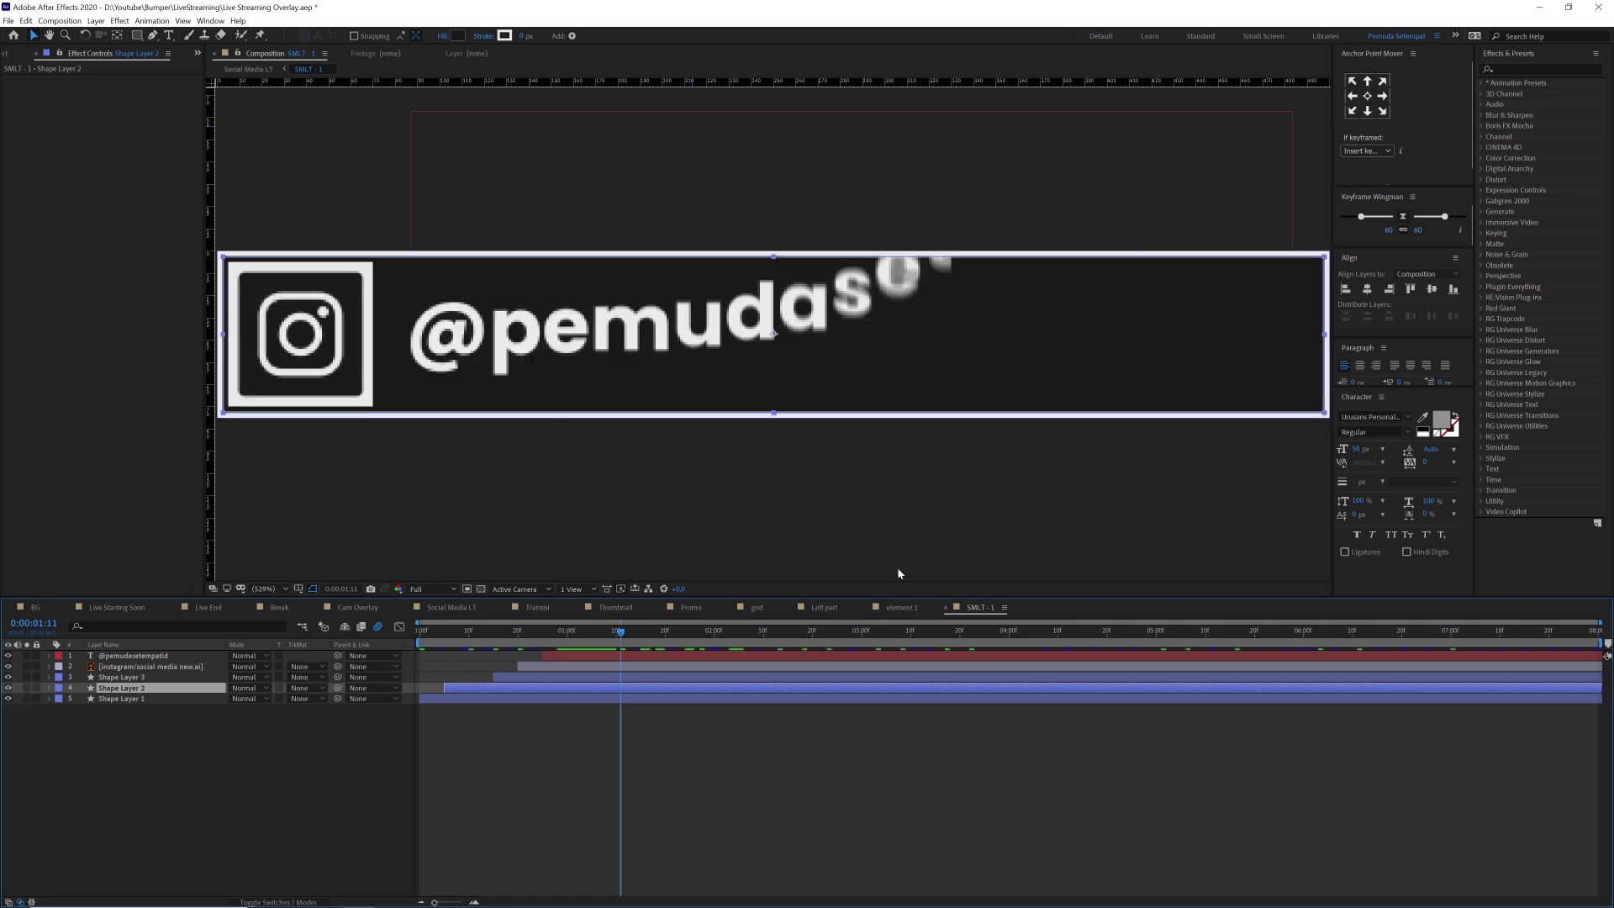
- Preview the lower third's opening animation and reveal the keyframes of all layers
click(476, 632)
key(space)
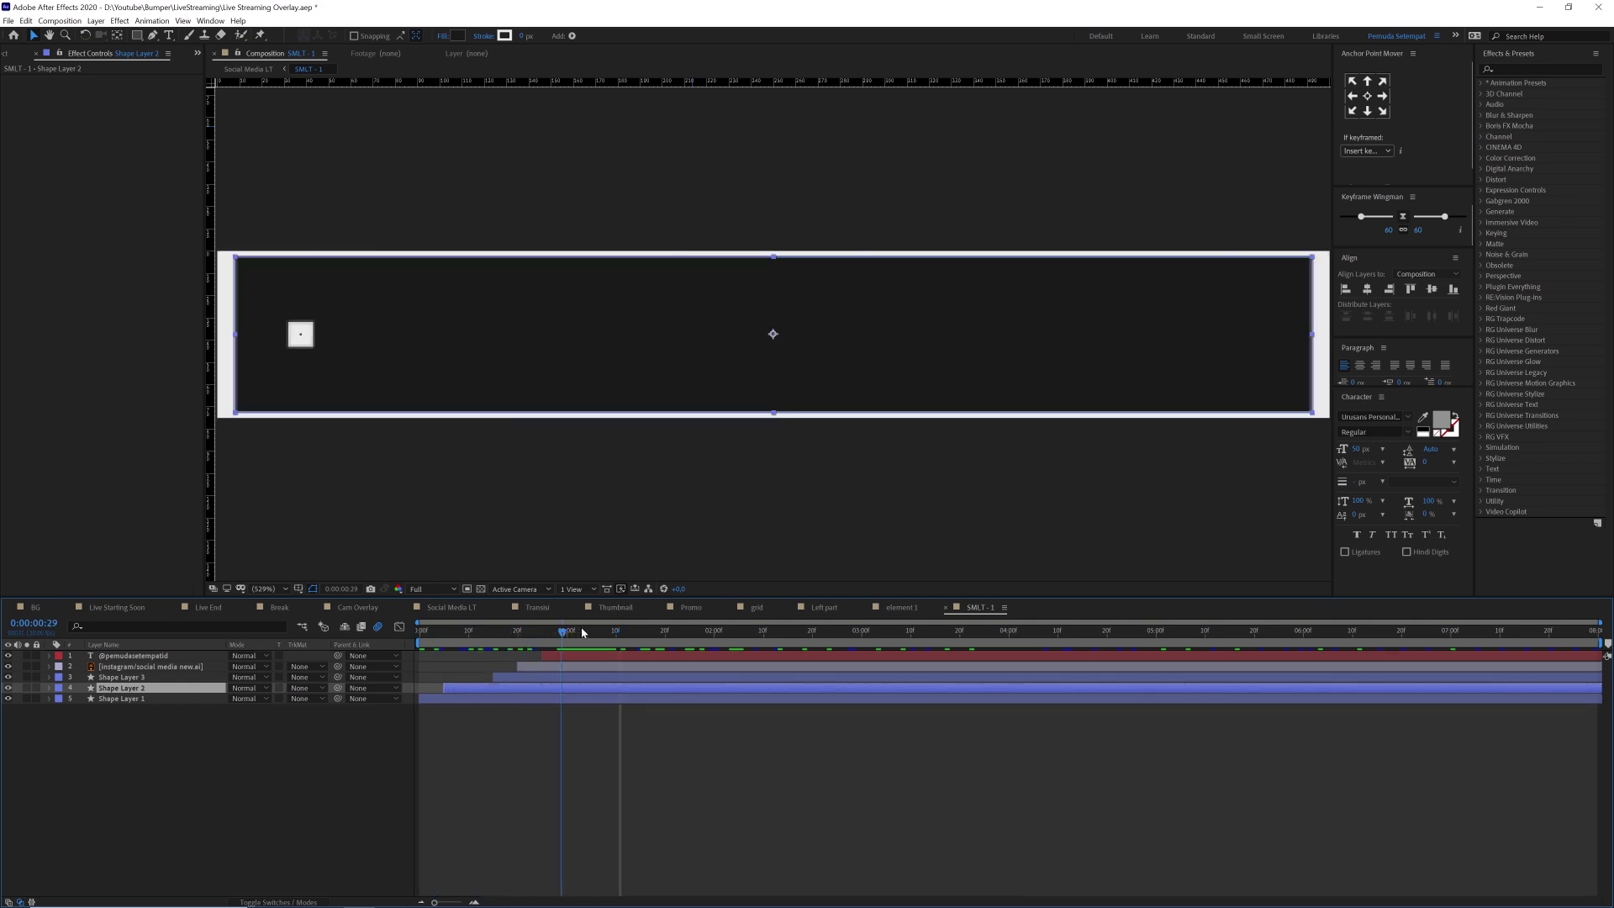
drag(532, 644, 454, 649)
key(ctrl+a)
key(u)
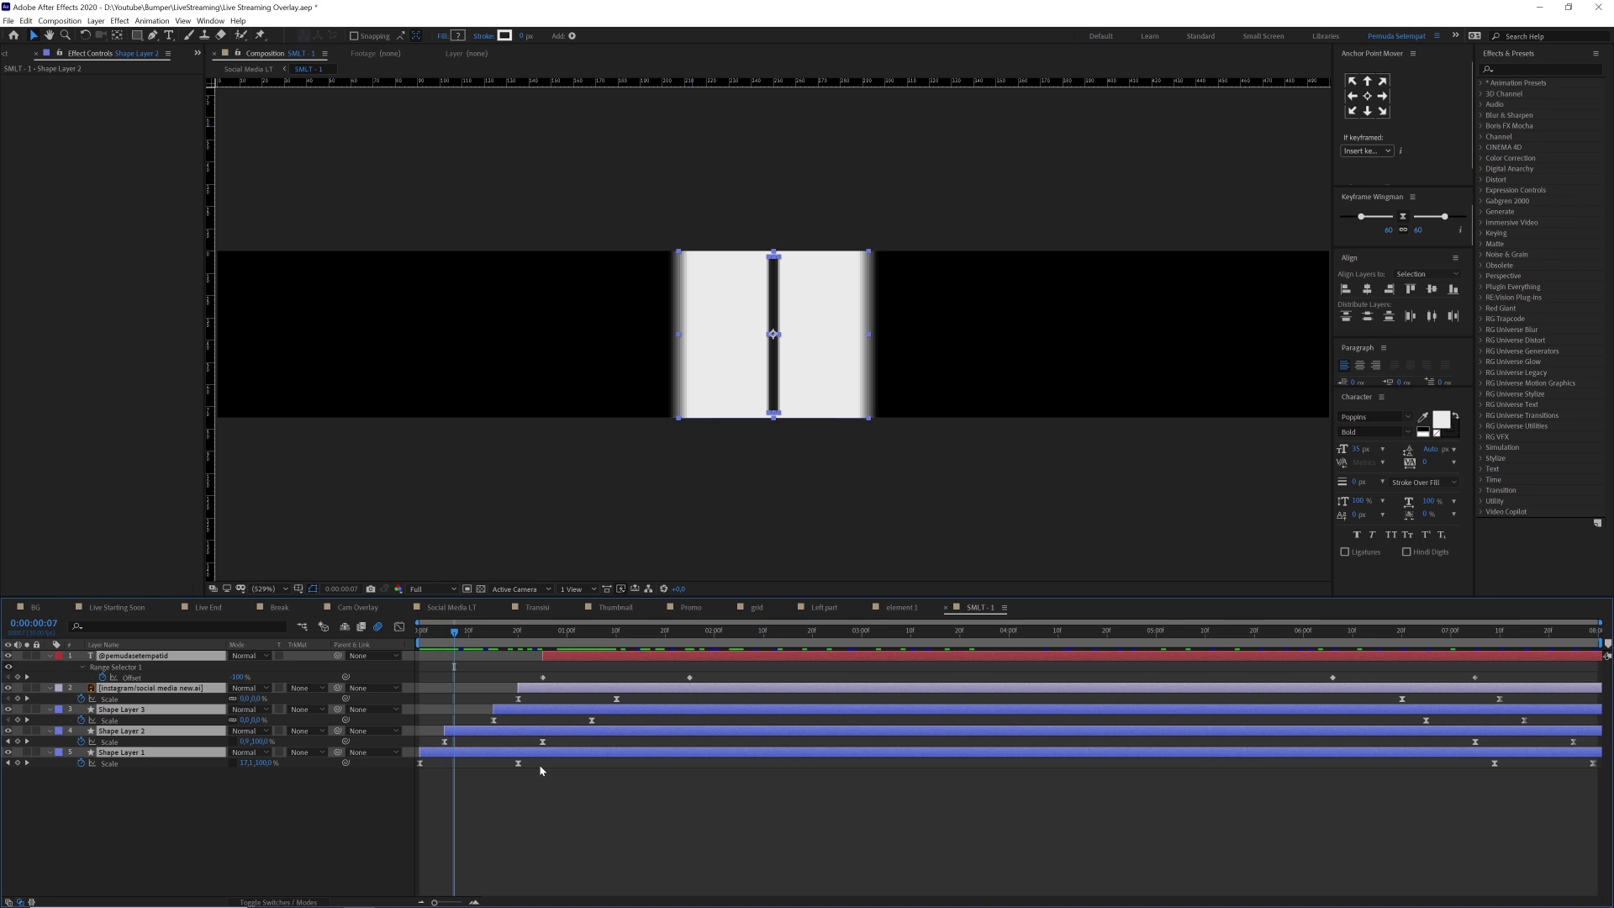
- Scrub through the Scale and text Offset keyframes from the opening animation to 0:00:07:29
click(467, 814)
click(463, 752)
key(Page_Up)
drag(461, 632, 596, 643)
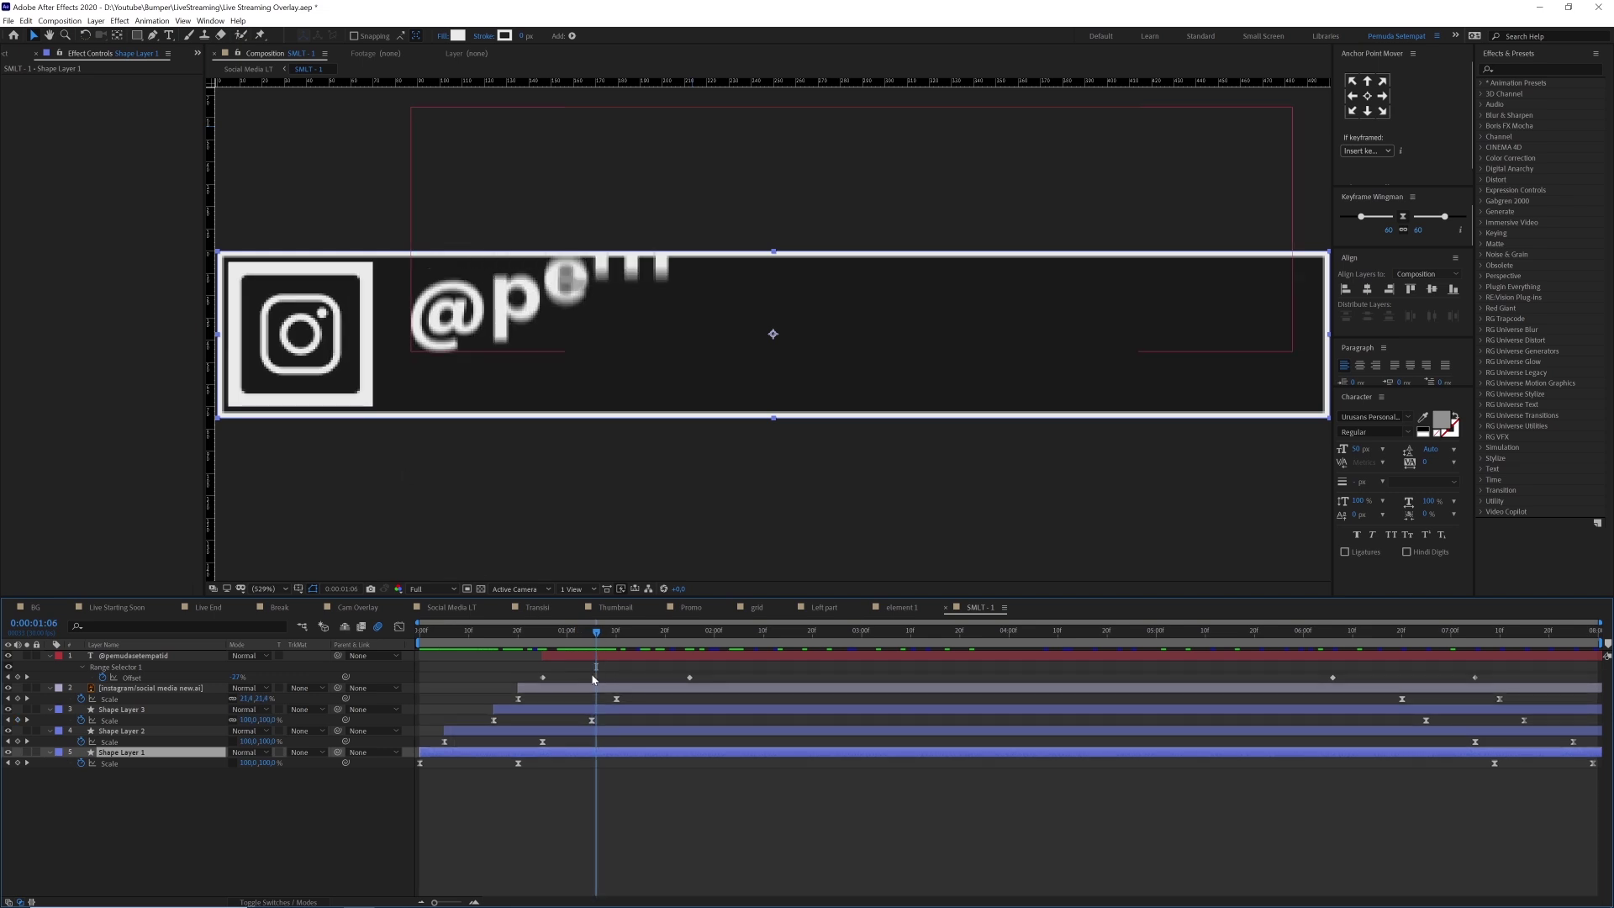
click(150, 657)
drag(596, 639, 1593, 630)
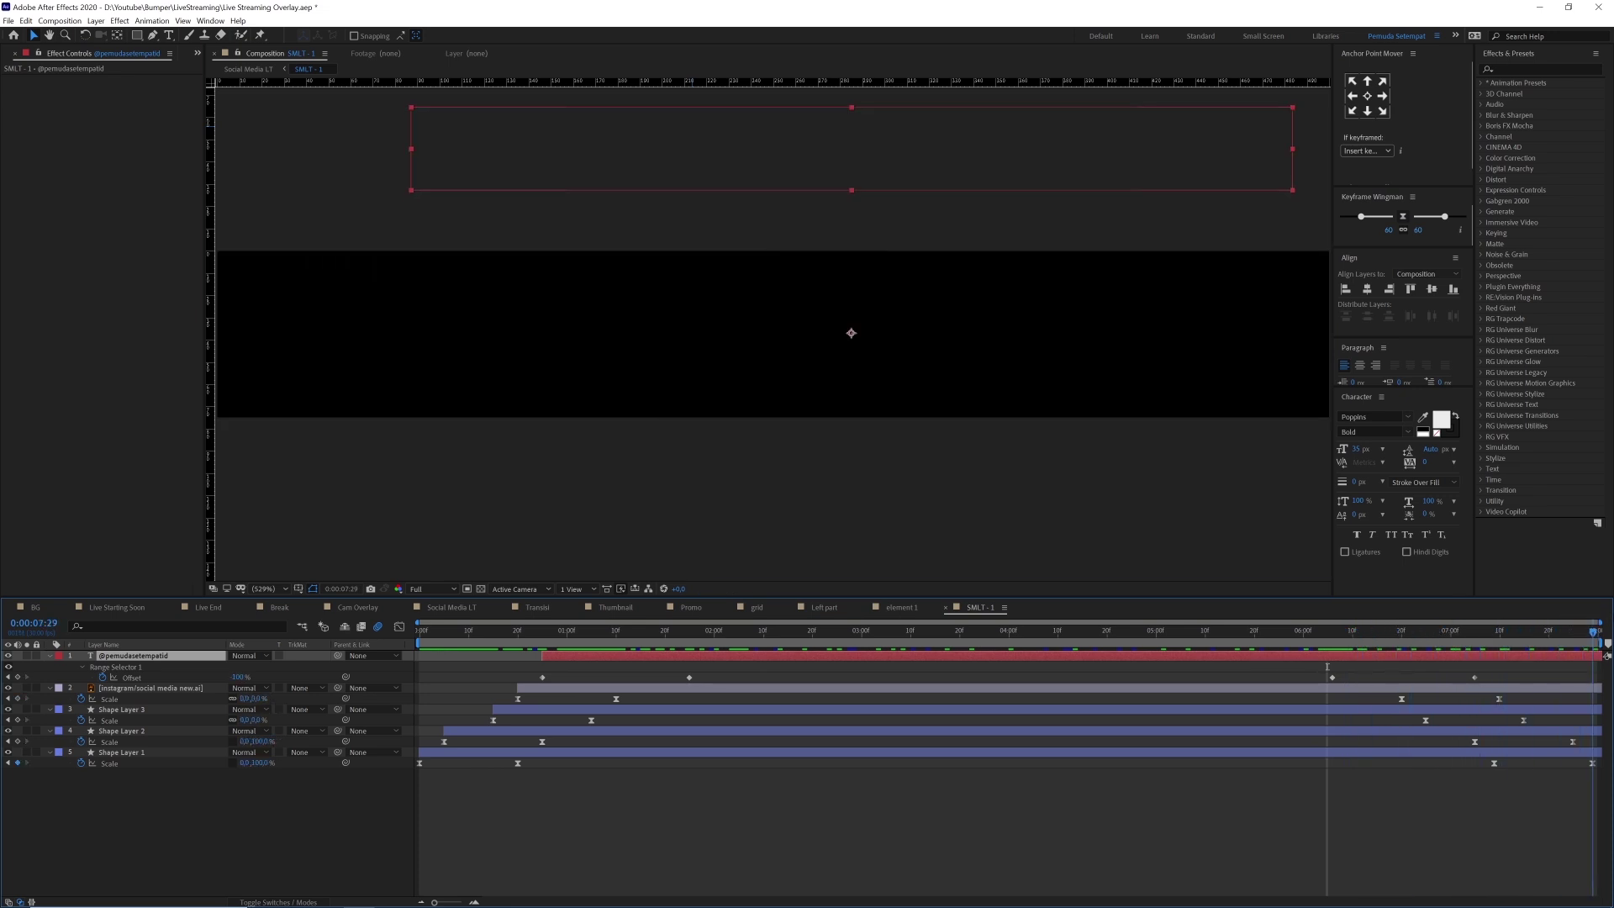
click(424, 773)
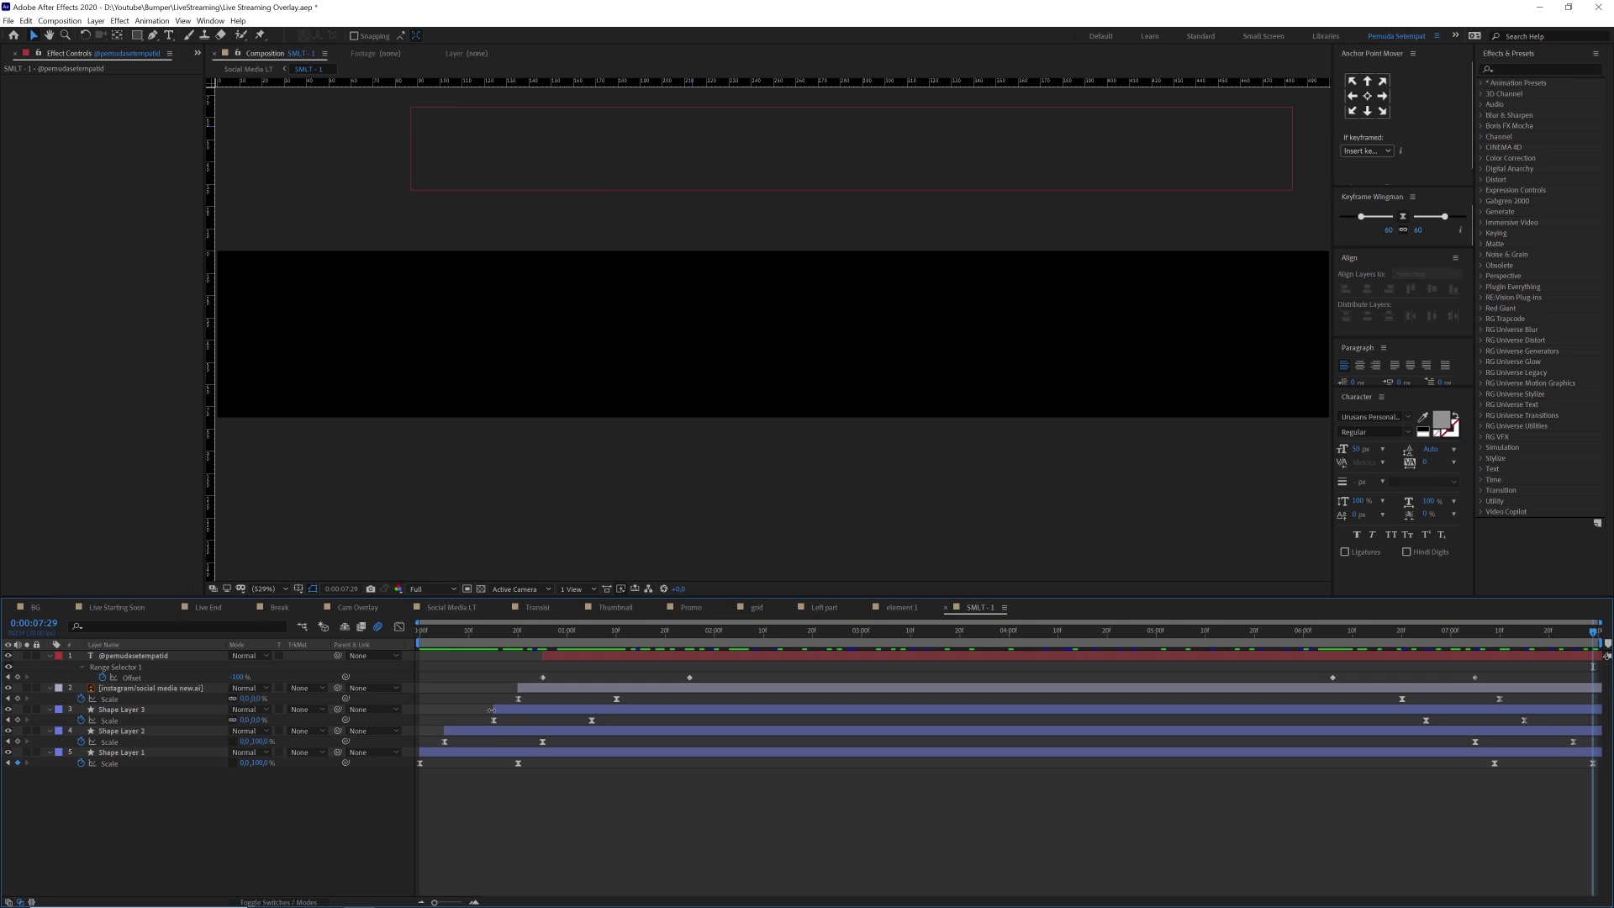
- Open the Transisi composition and scrub through its transition animation
click(537, 607)
click(495, 636)
drag(495, 639, 920, 655)
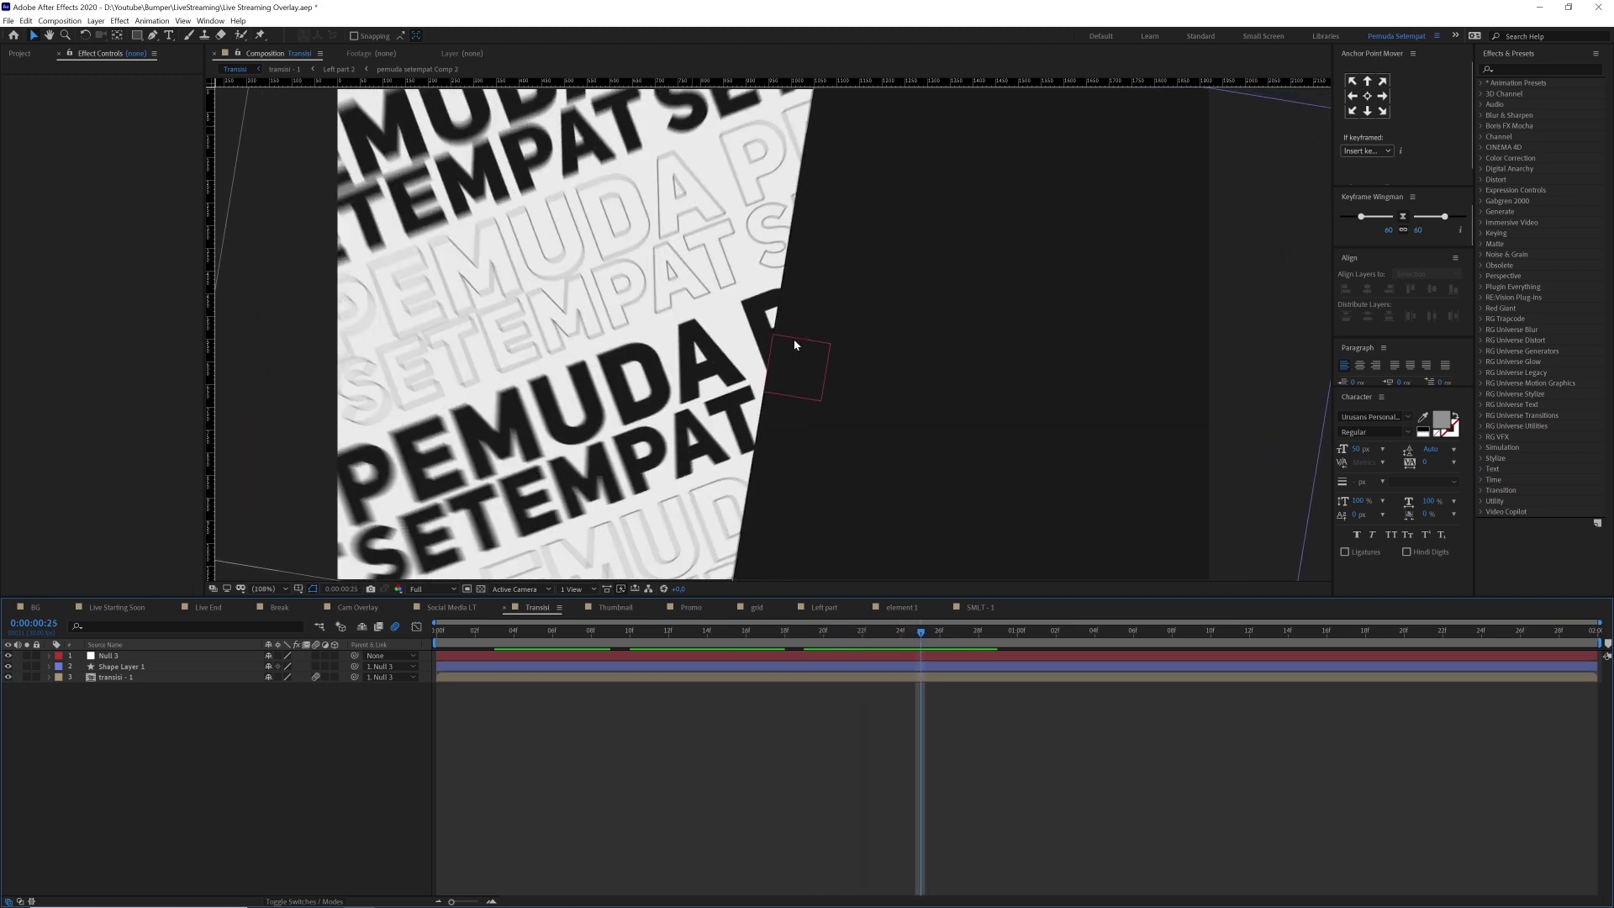
drag(738, 635, 772, 659)
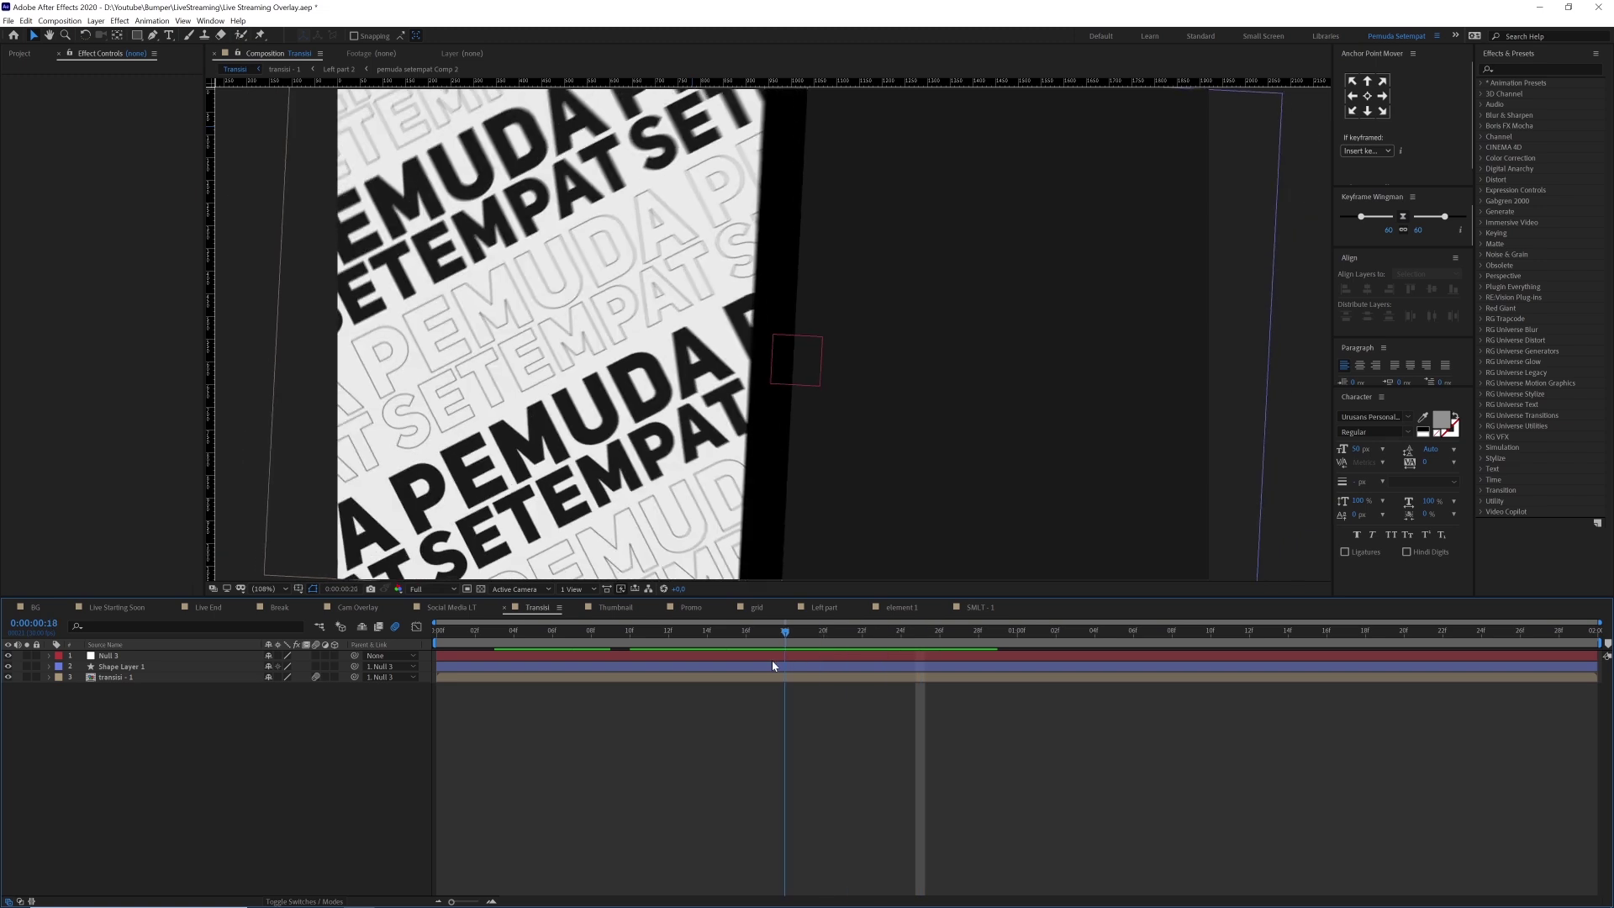
- Solo Shape Layer 1 and unsolo it, then solo and select the transisi - 1 layer to examine the transition's parts
click(116, 679)
drag(107, 705, 131, 652)
click(179, 742)
click(117, 667)
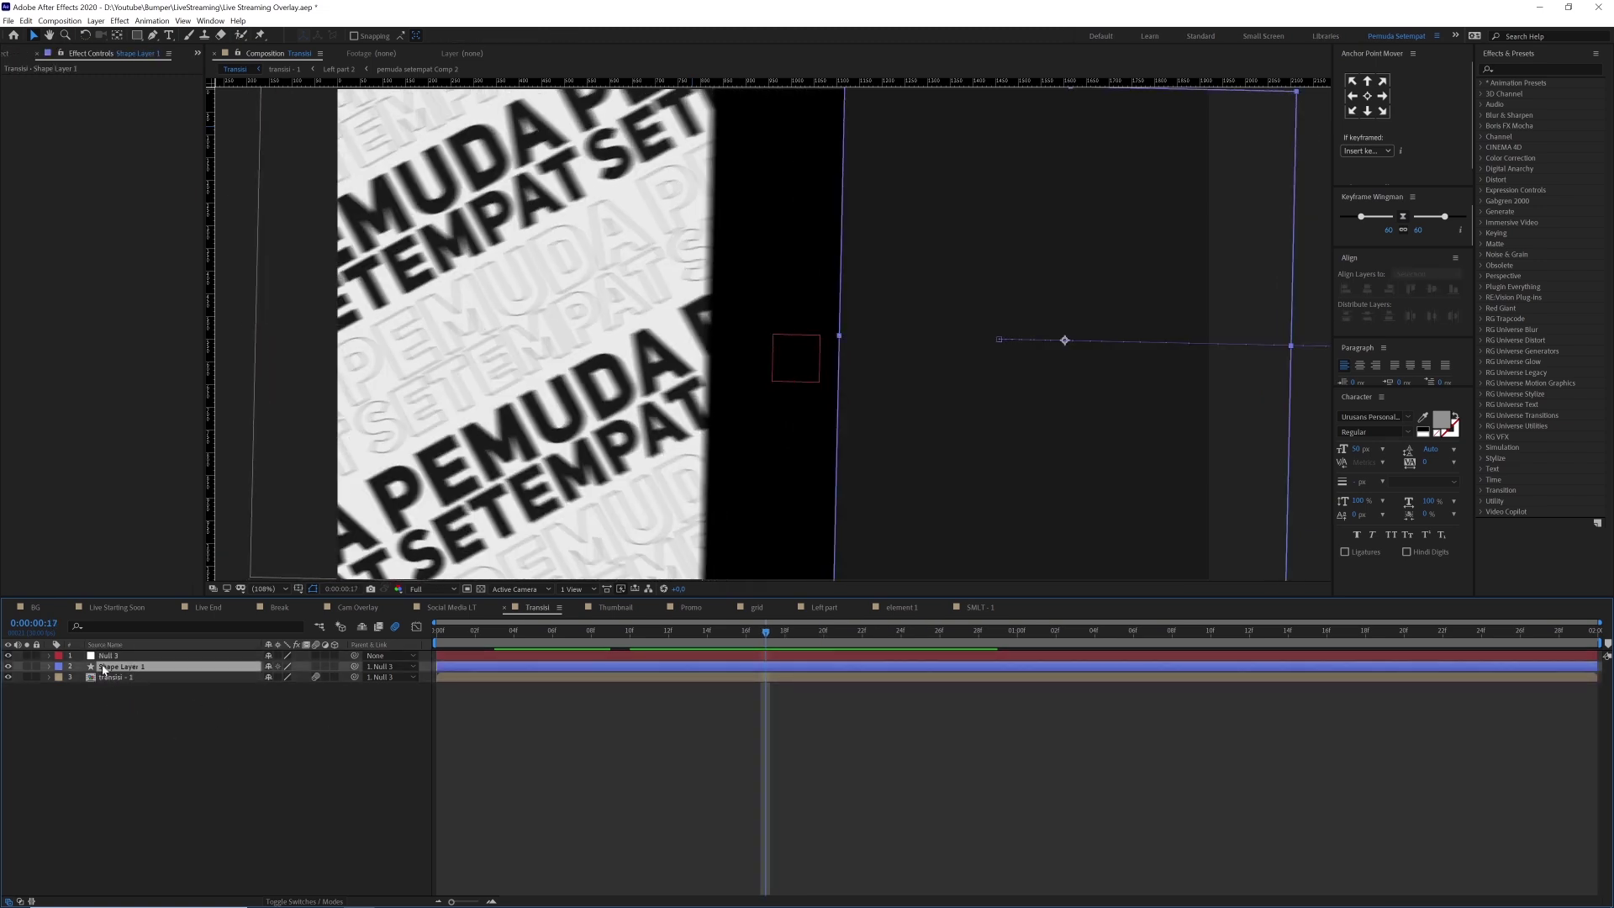
click(27, 666)
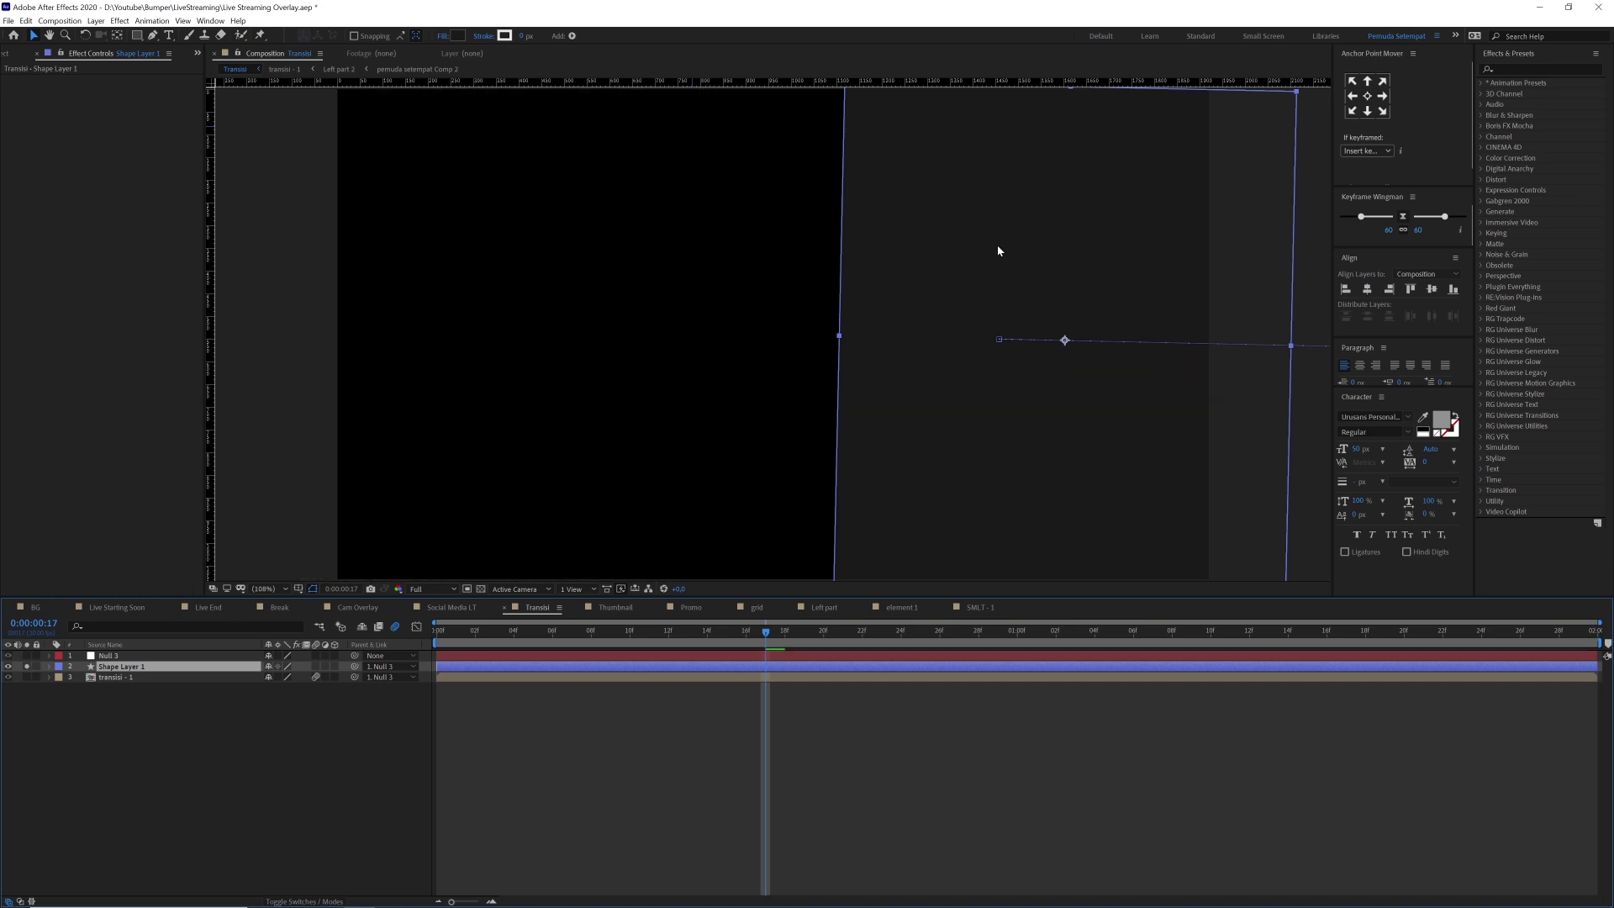
click(27, 666)
click(27, 677)
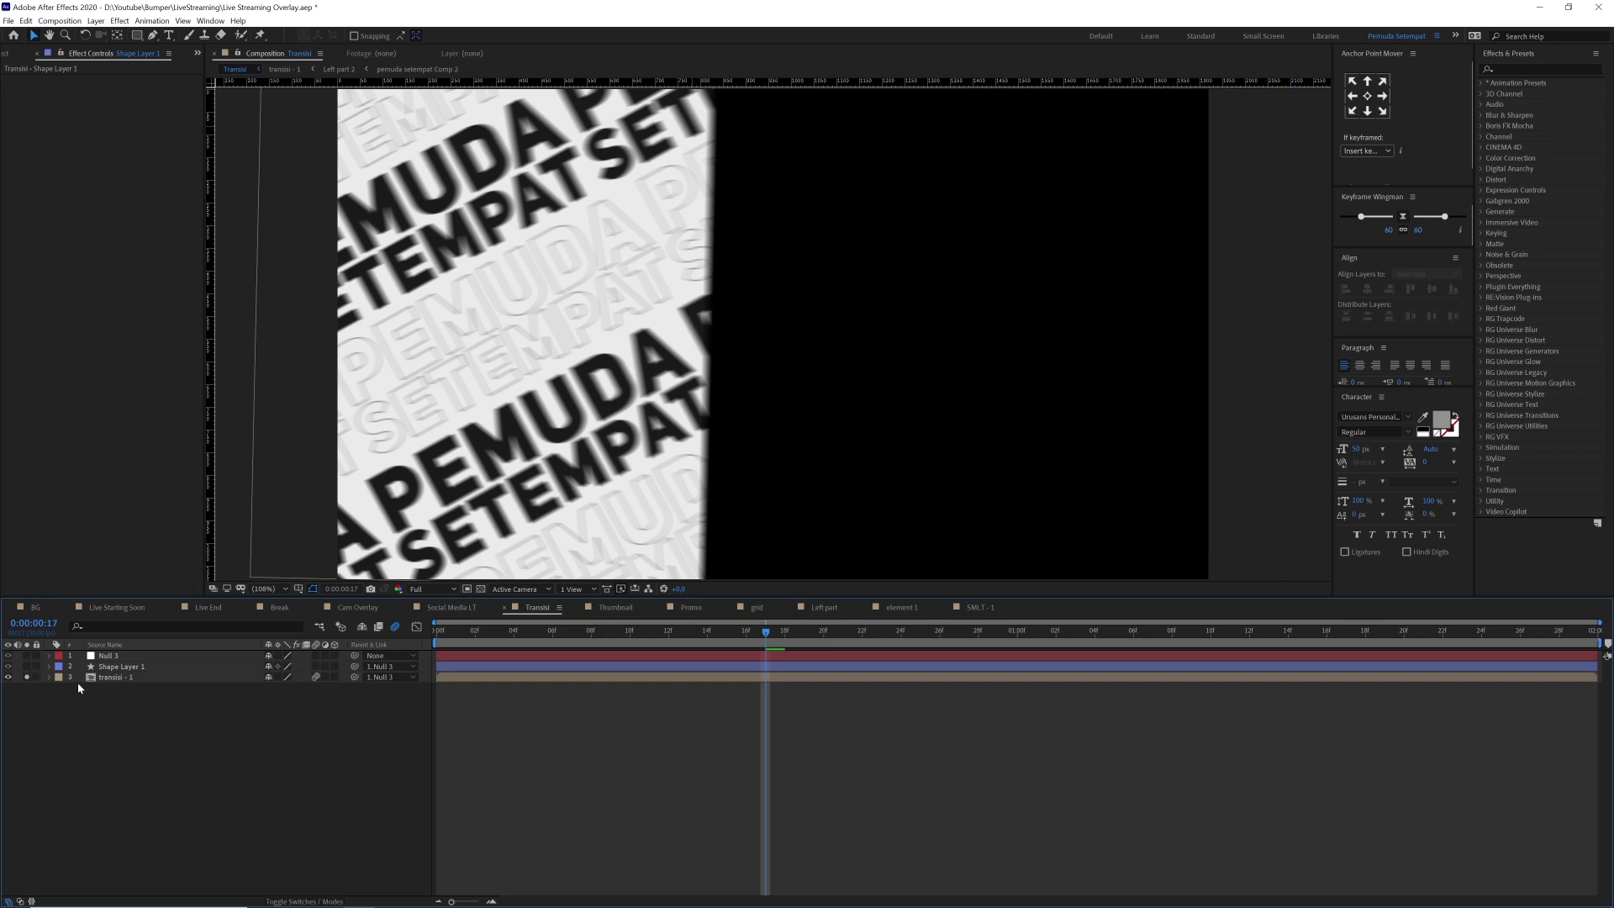
click(77, 680)
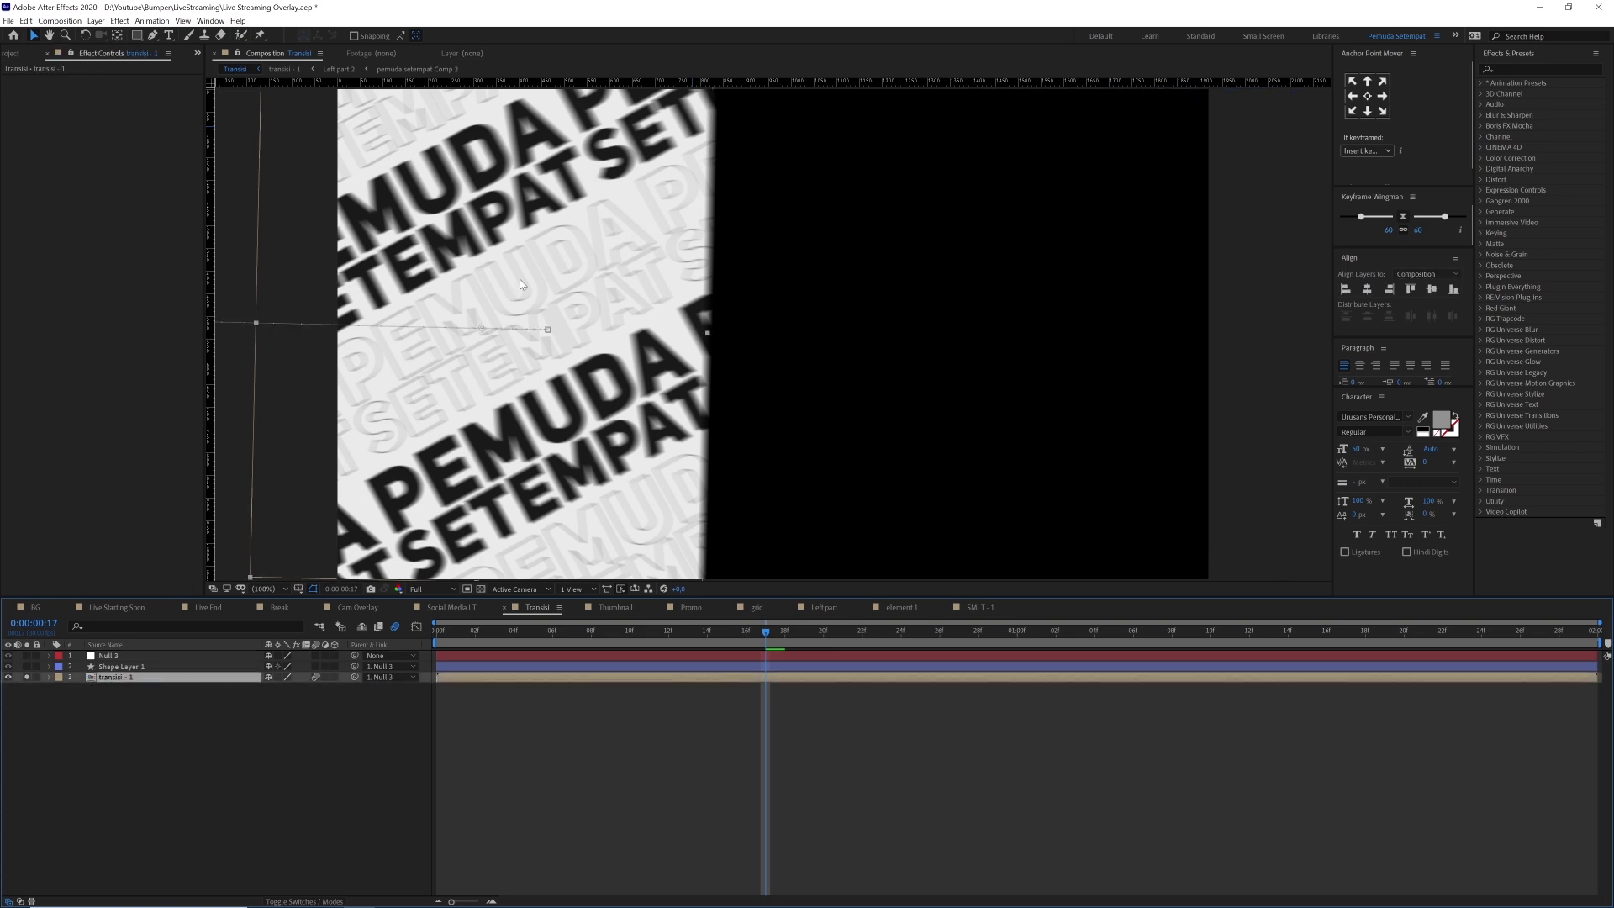
- Solo the Null 3 layer and select the Shape Layer 1 and transisi - 1 layers parented to it before selecting the null
click(27, 656)
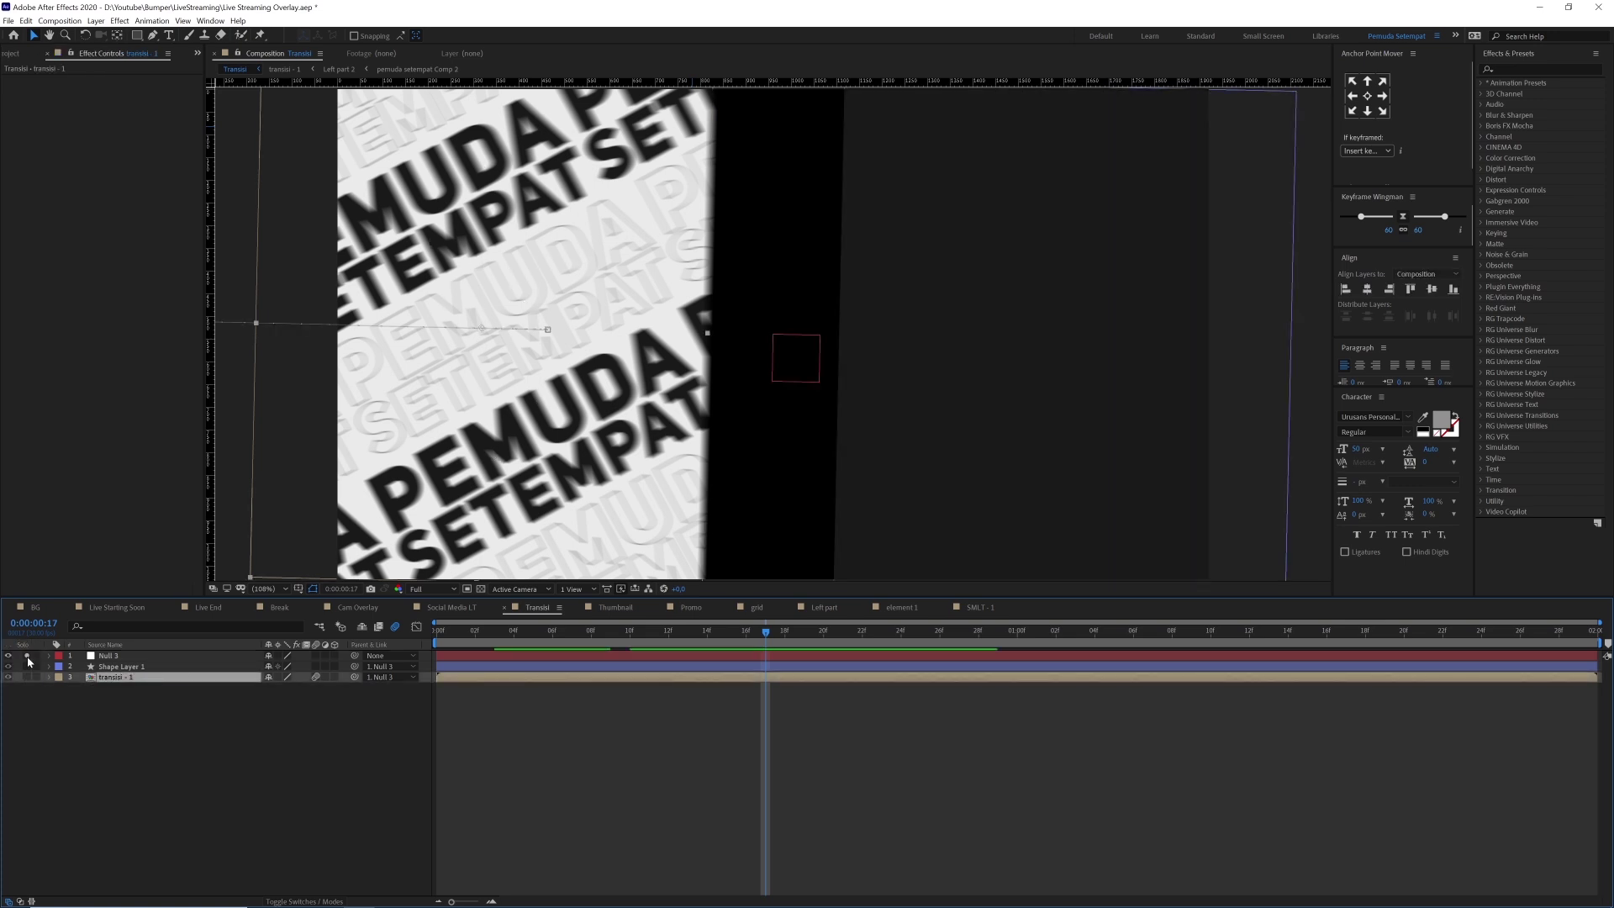
click(445, 653)
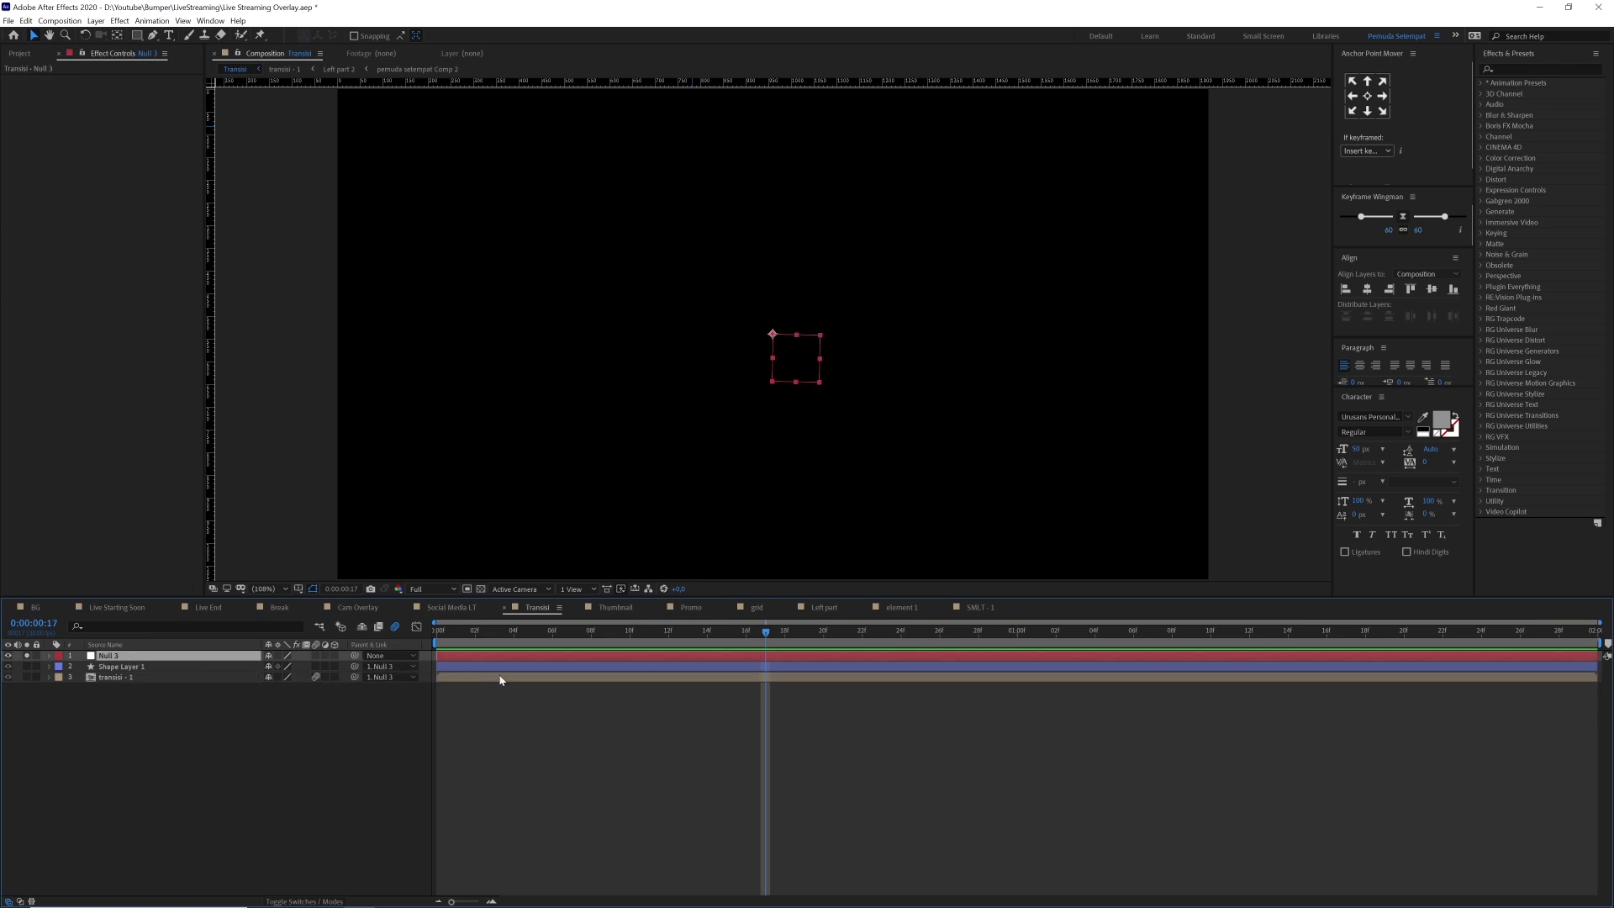
mouse_move(227, 710)
mouse_down()
mouse_move(160, 662)
mouse_move(126, 666)
mouse_up()
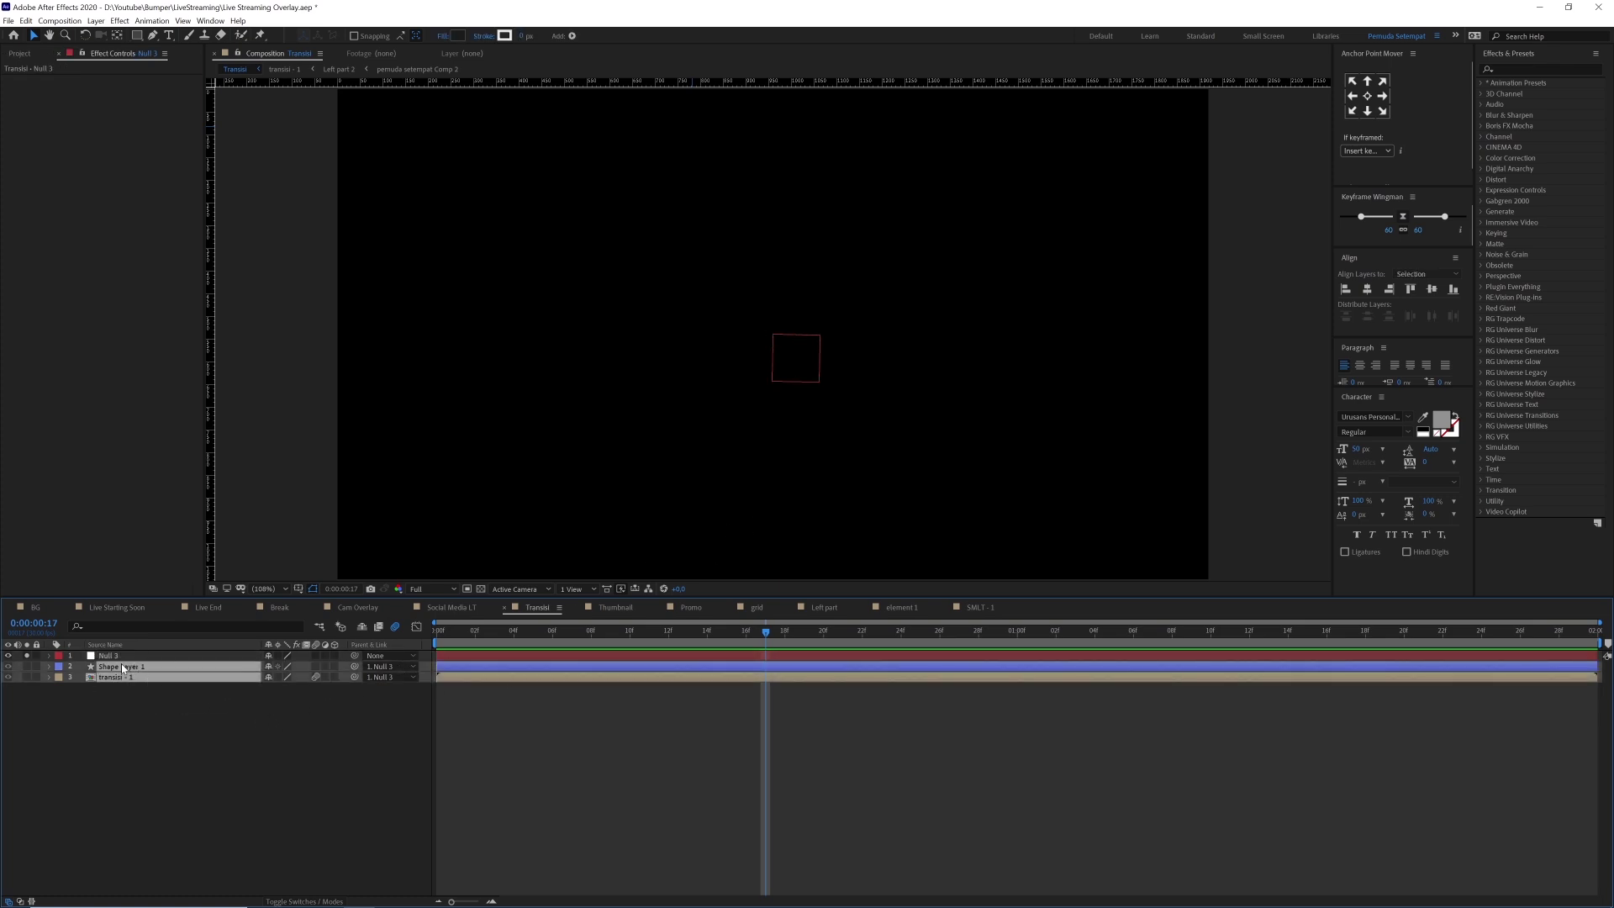
click(109, 655)
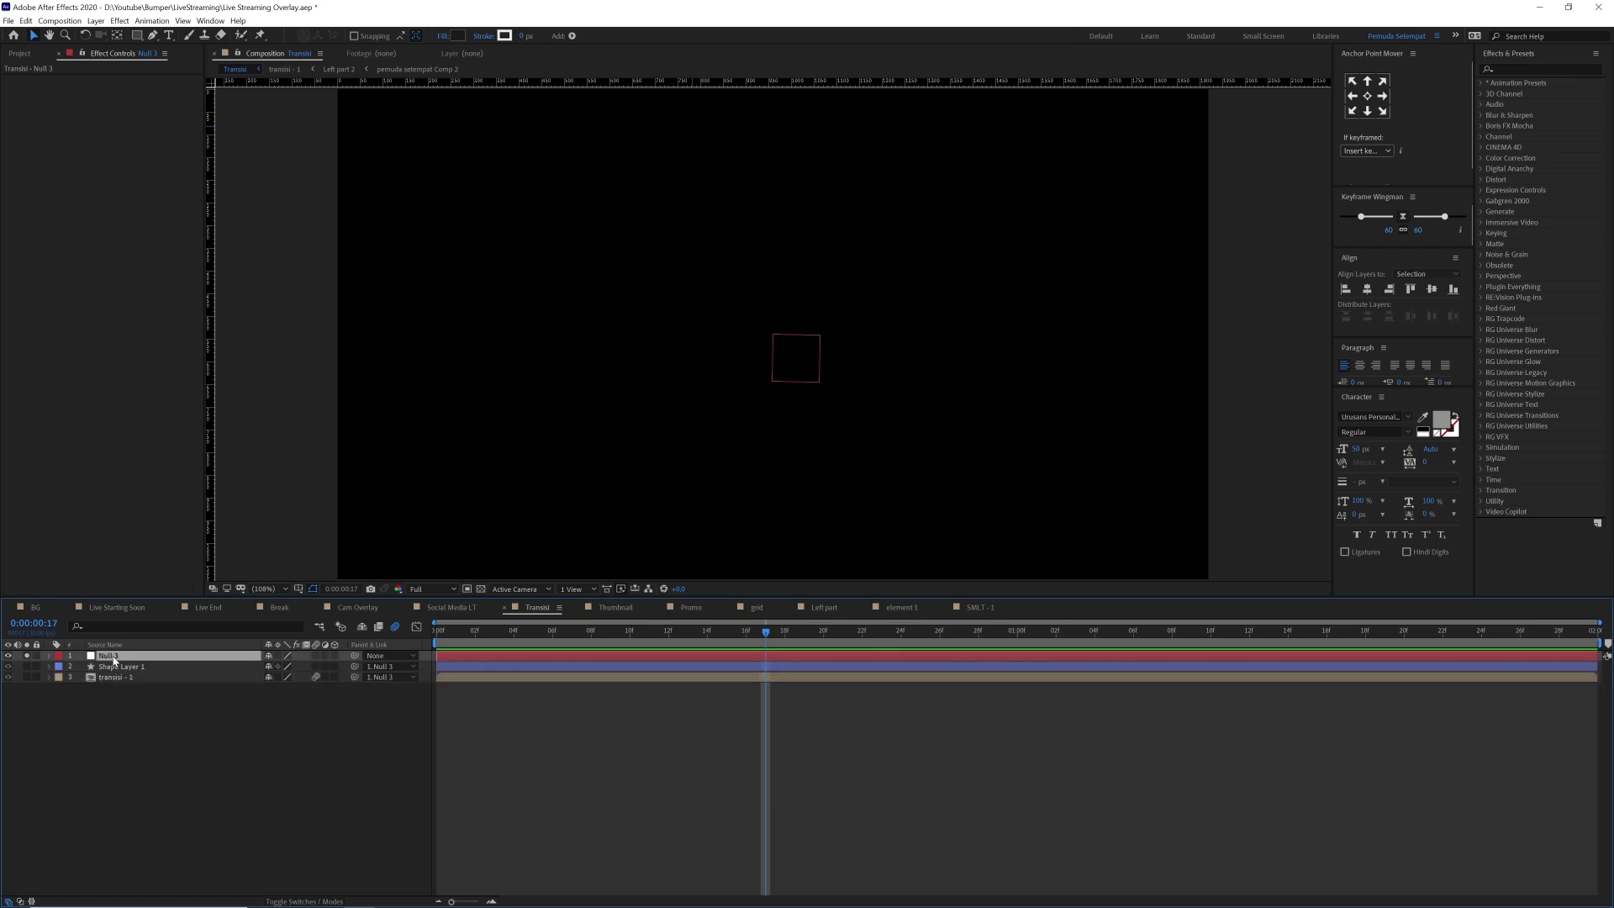
- Reveal Null 3's Scale and Rotation keyframes, scrub through their animation, and unsolo the null to examine its effect on the transition
key(s)
drag(533, 639, 765, 665)
key(space)
key(space)
key(s)
key(u)
drag(613, 640, 643, 643)
key(space)
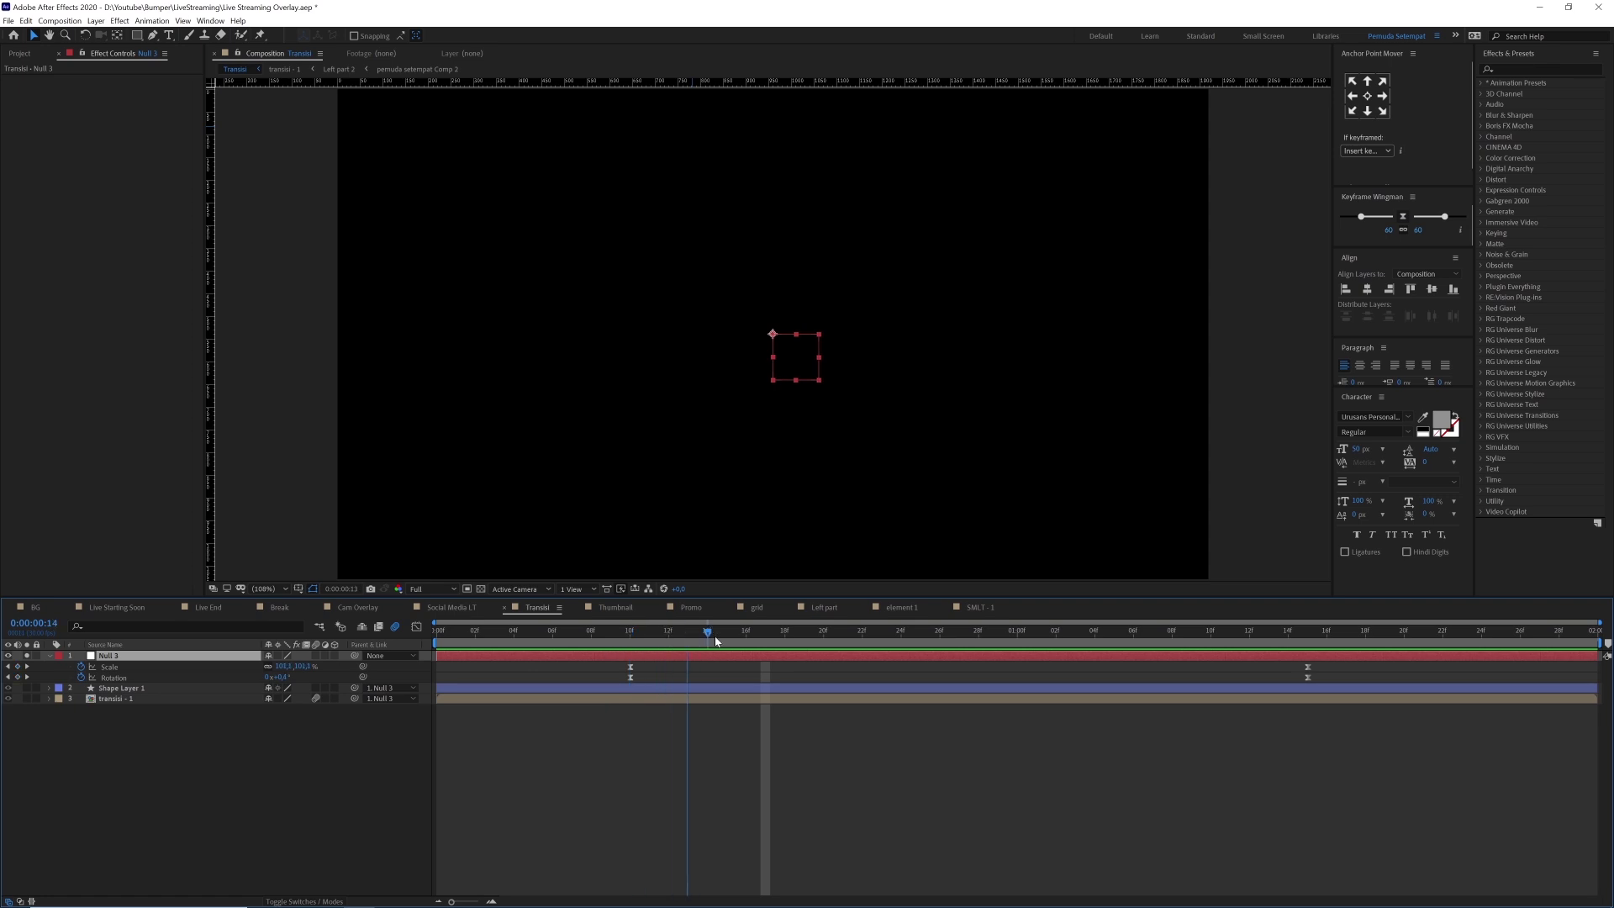
click(1191, 632)
click(28, 657)
drag(540, 636, 492, 694)
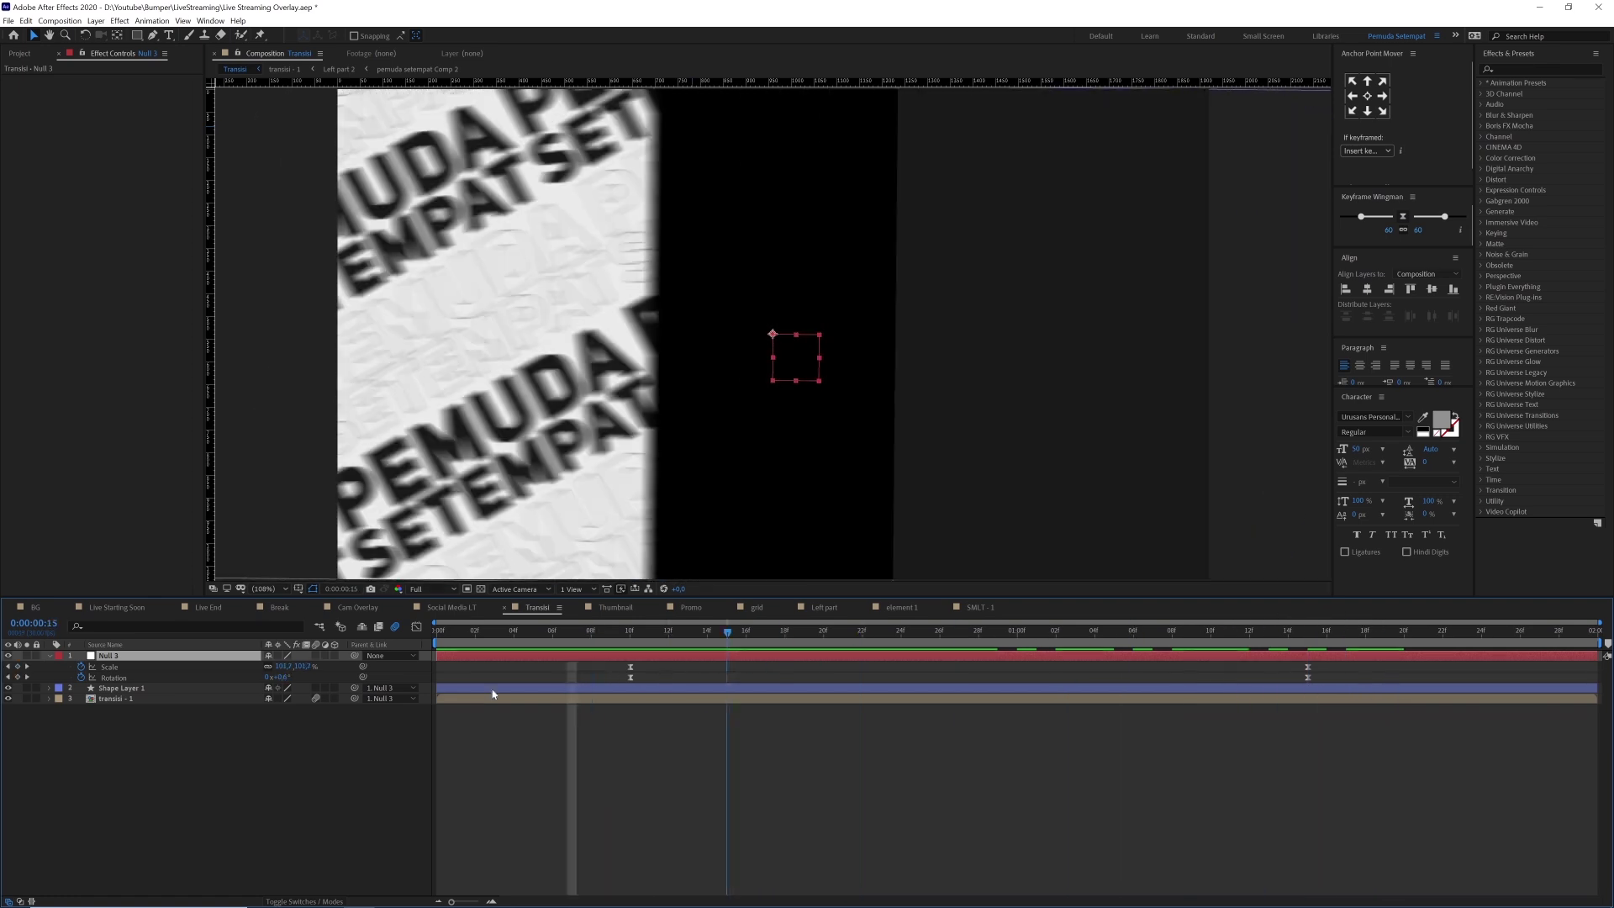
- Open the transisi - 1 precomposition to examine its Left part 2 and White Solid 1 layers, and return to the Transisi composition
click(110, 701)
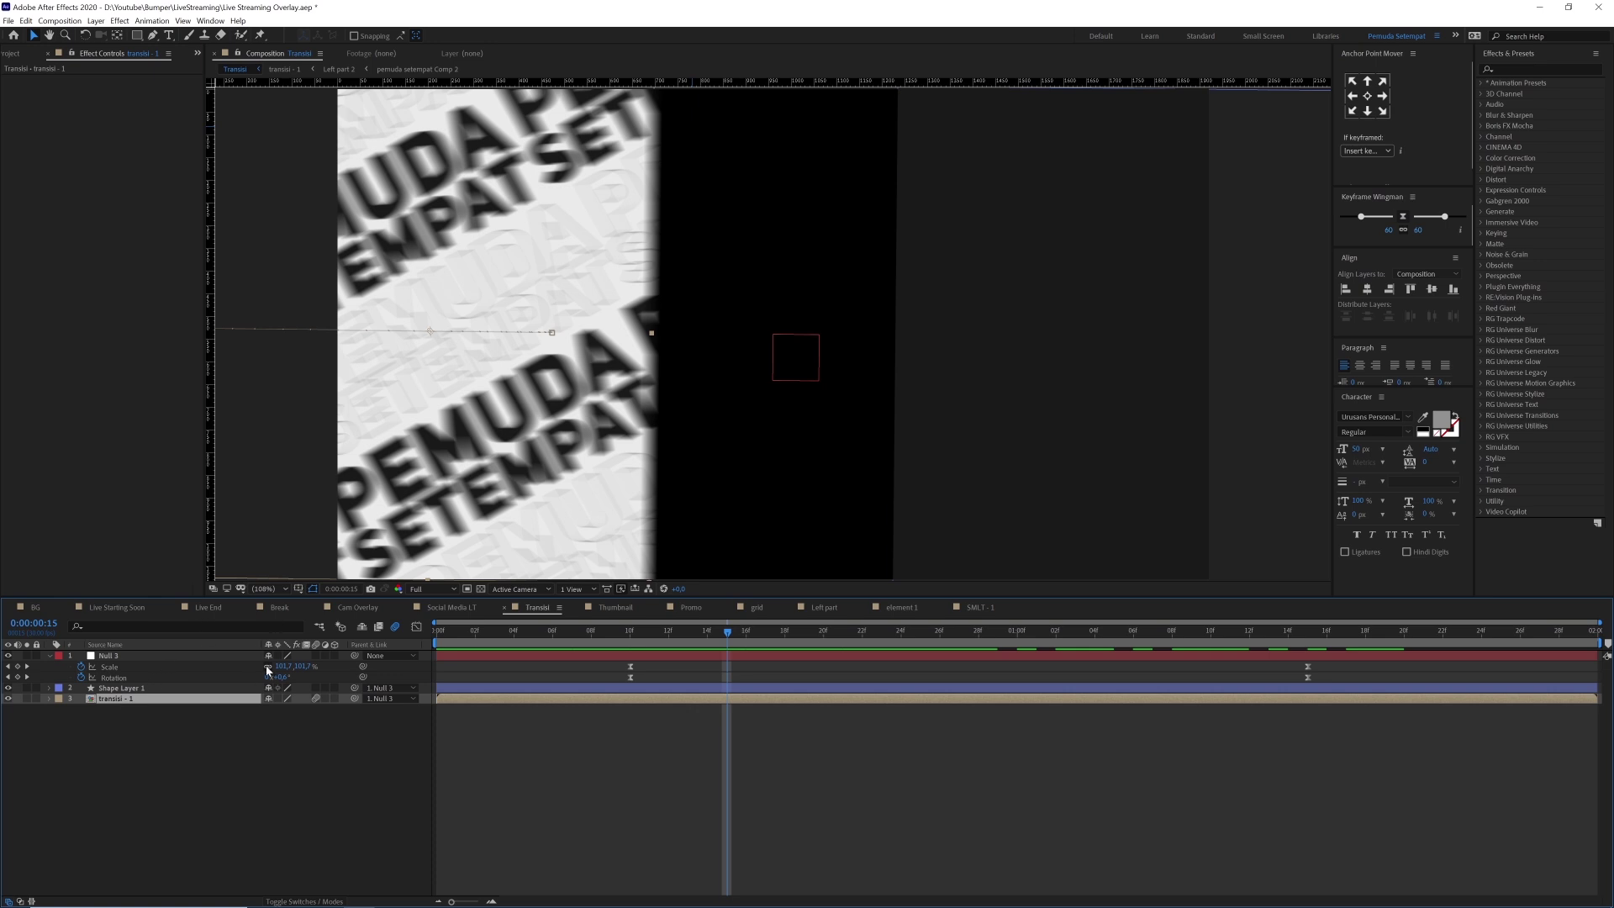
double_click(111, 699)
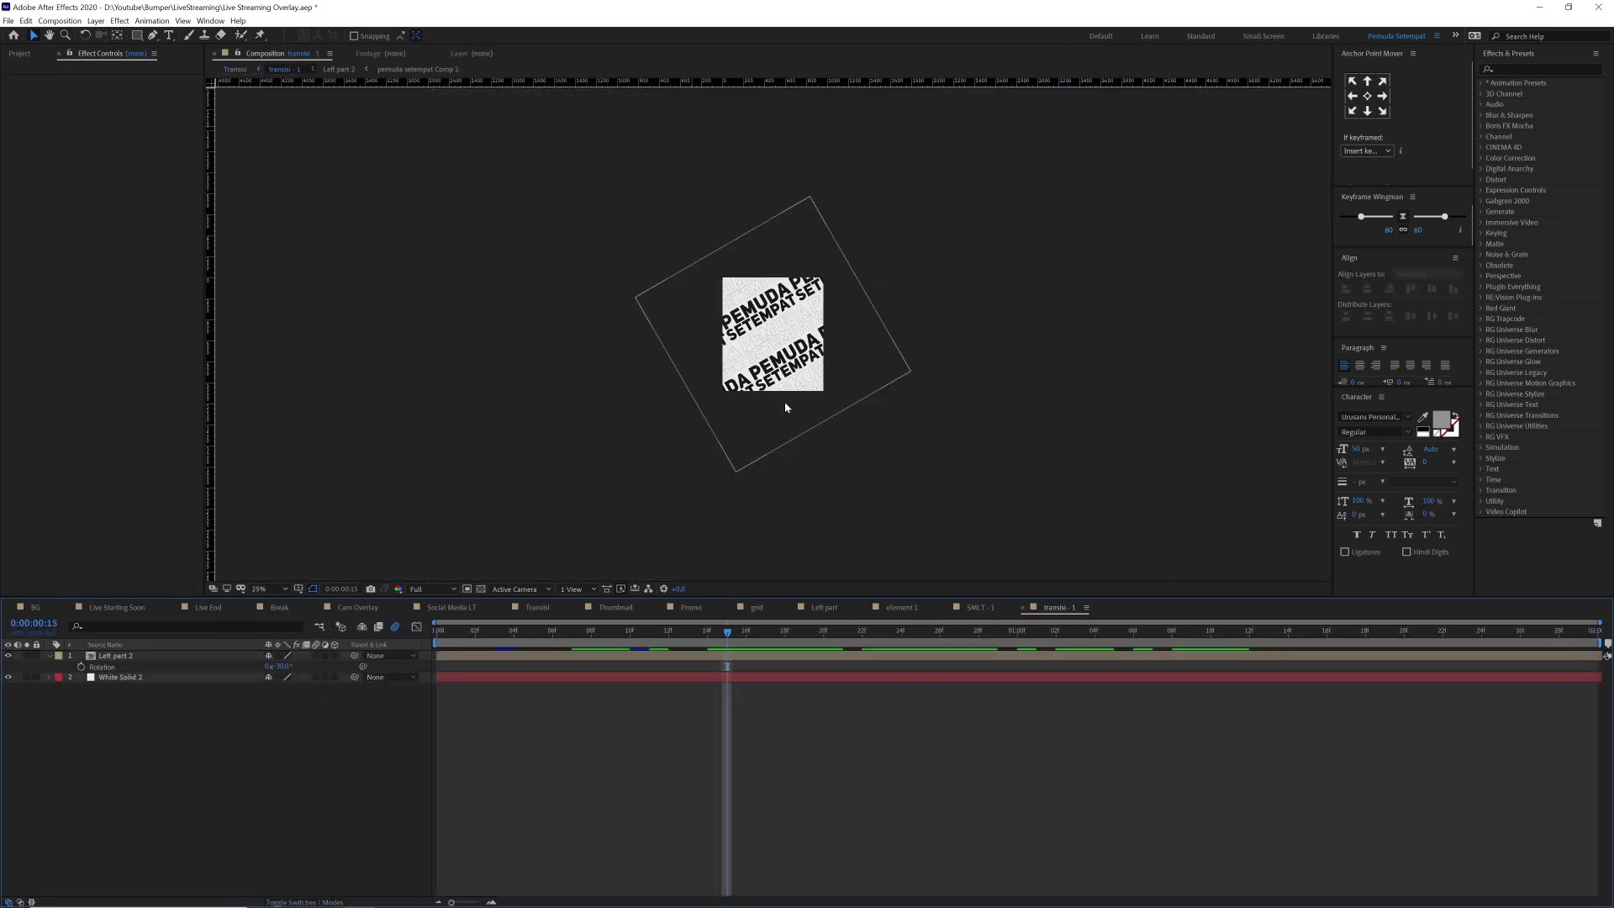
key(shift+slash)
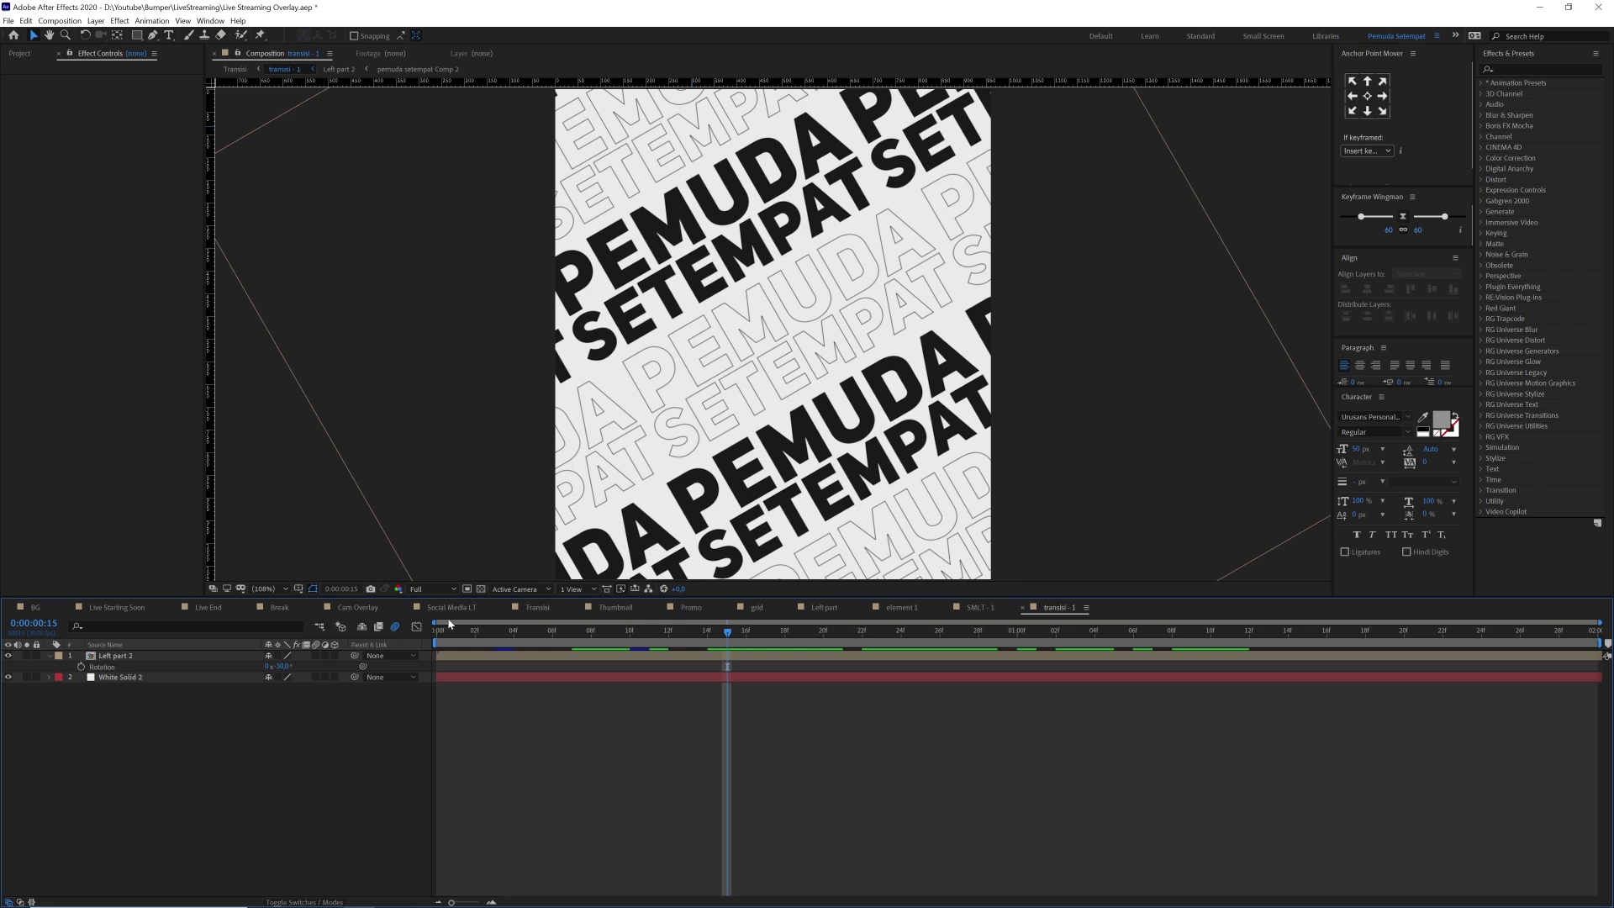
click(538, 607)
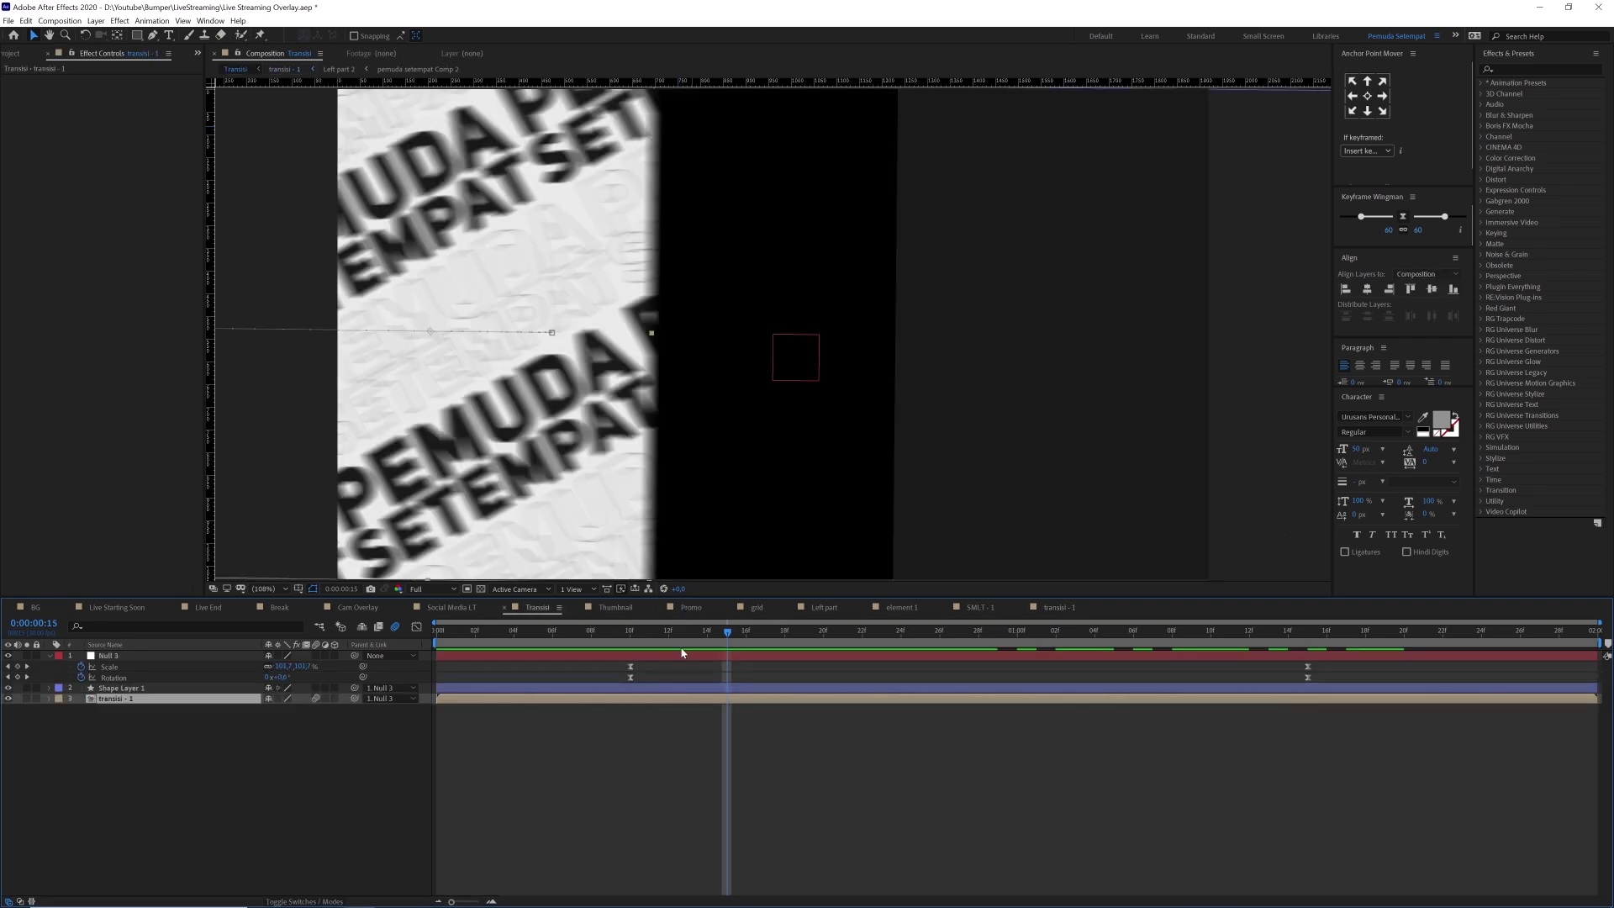
- Scrub the Transisi composition to 0:00:00:28 to examine how the null scales and rotates the text panel
drag(611, 642, 877, 649)
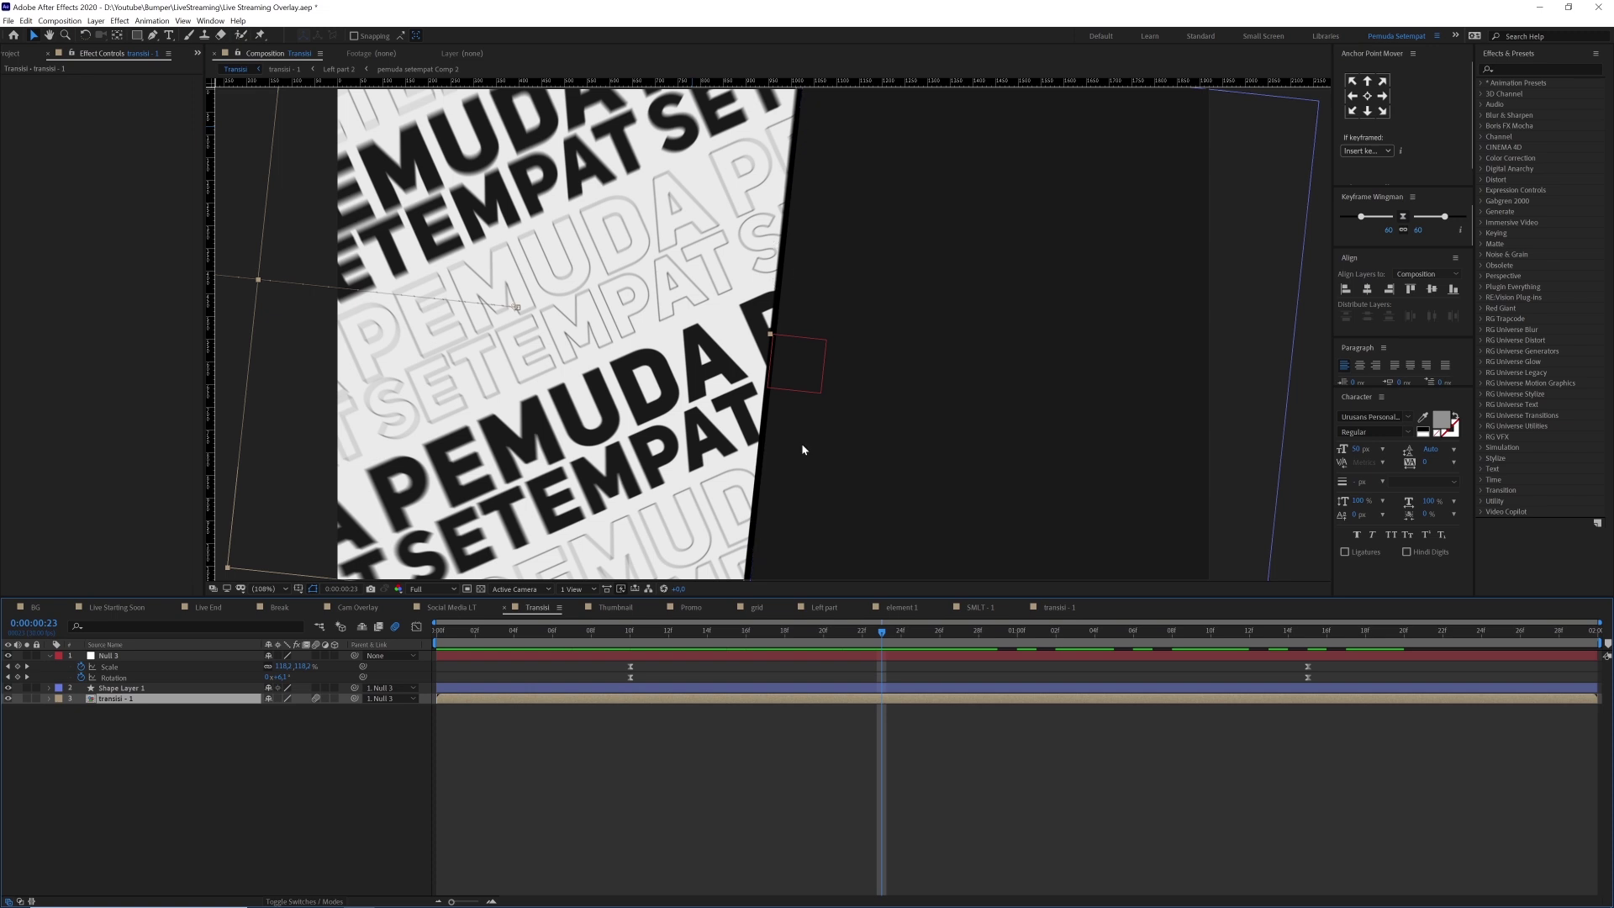
drag(900, 644, 978, 644)
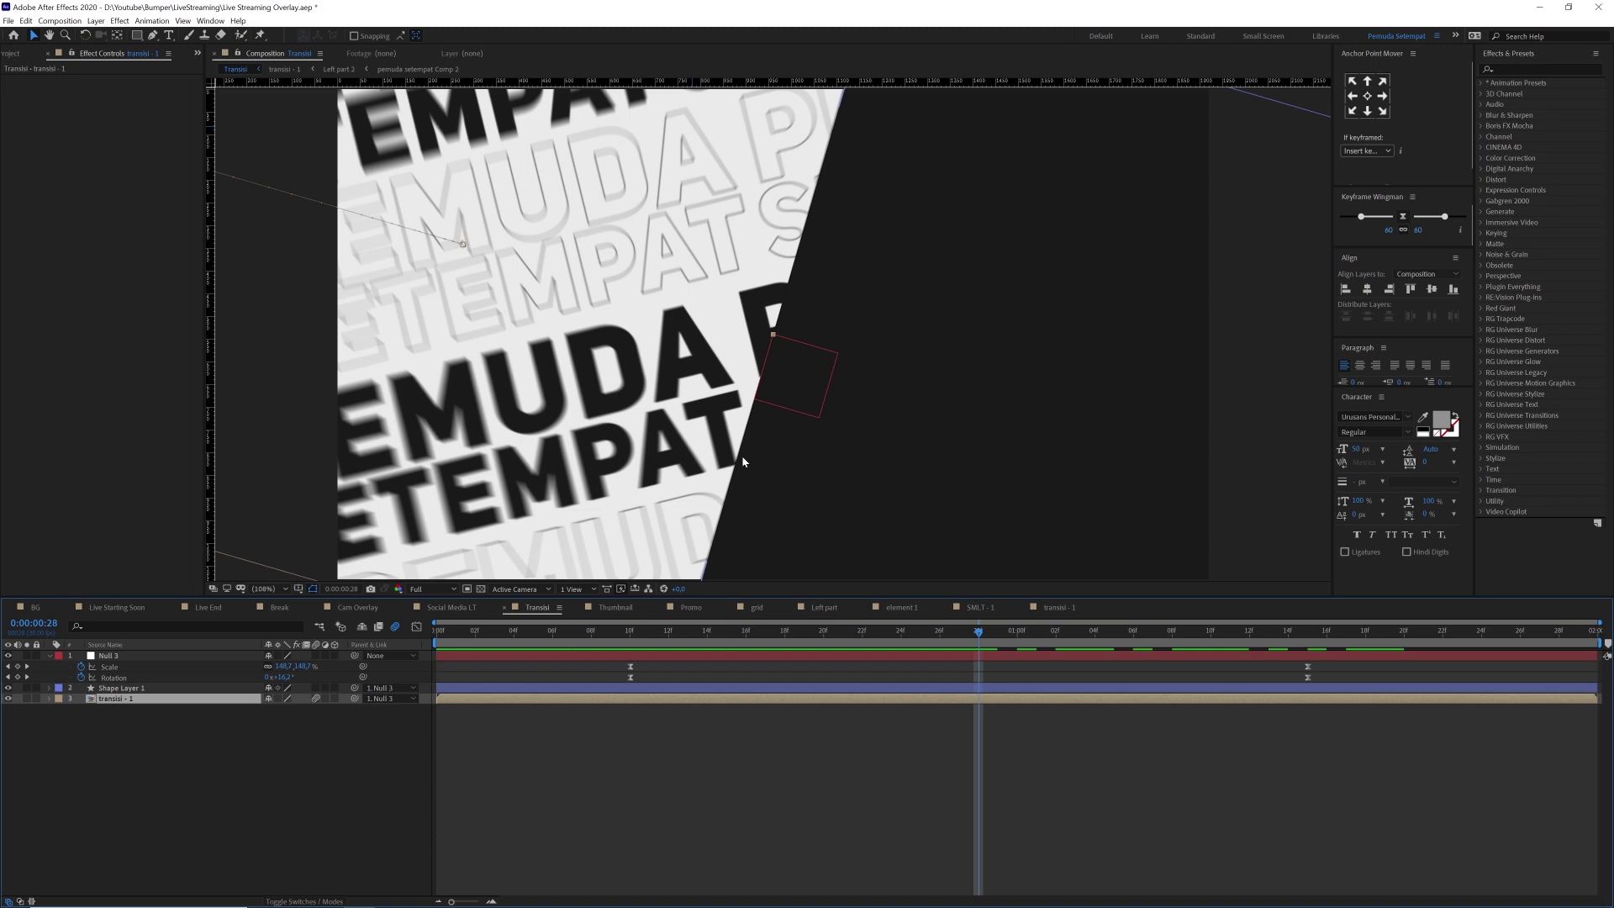
drag(966, 640, 973, 635)
- View the Thumbnail composition at 0:00:02:04, and open the Promo composition and scrub it to 0:00:06:16
click(616, 607)
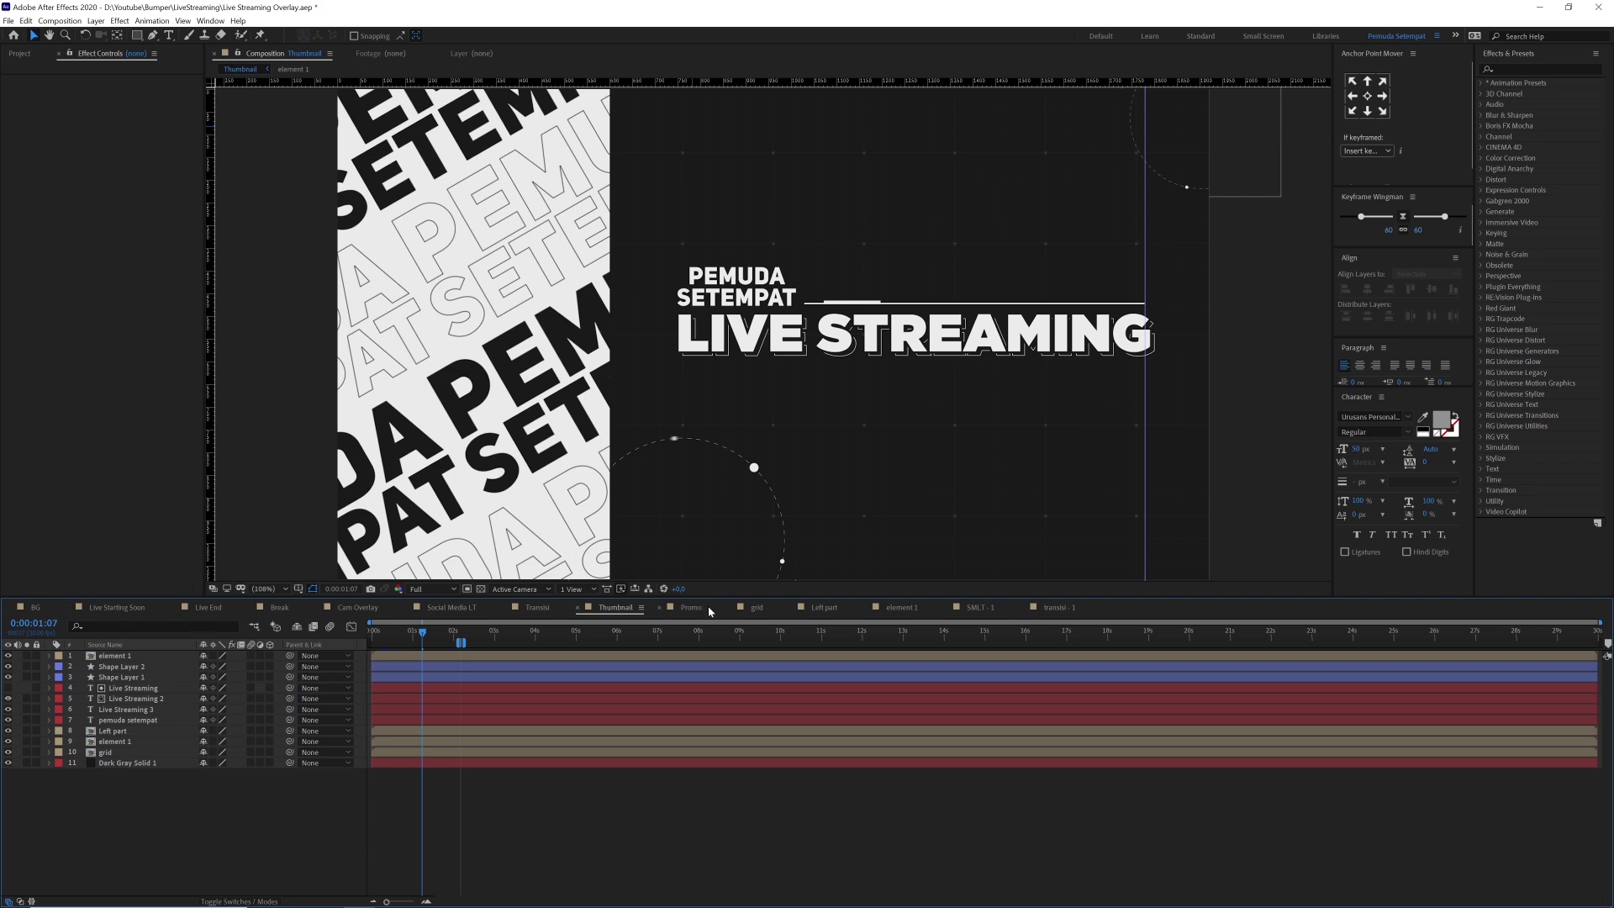
key(k)
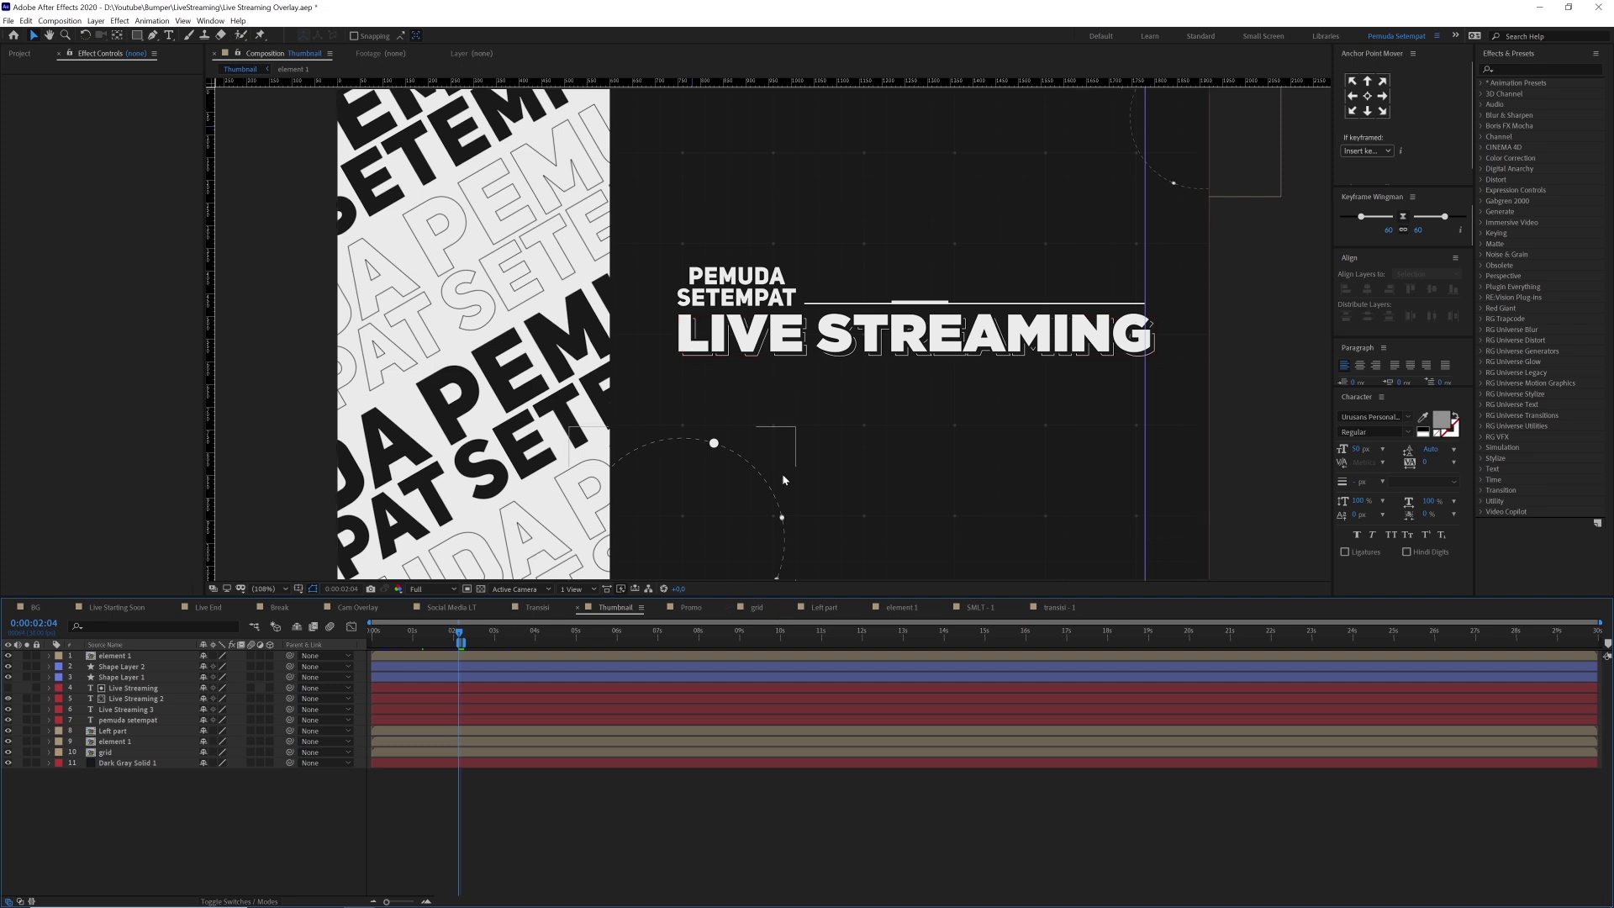
click(691, 607)
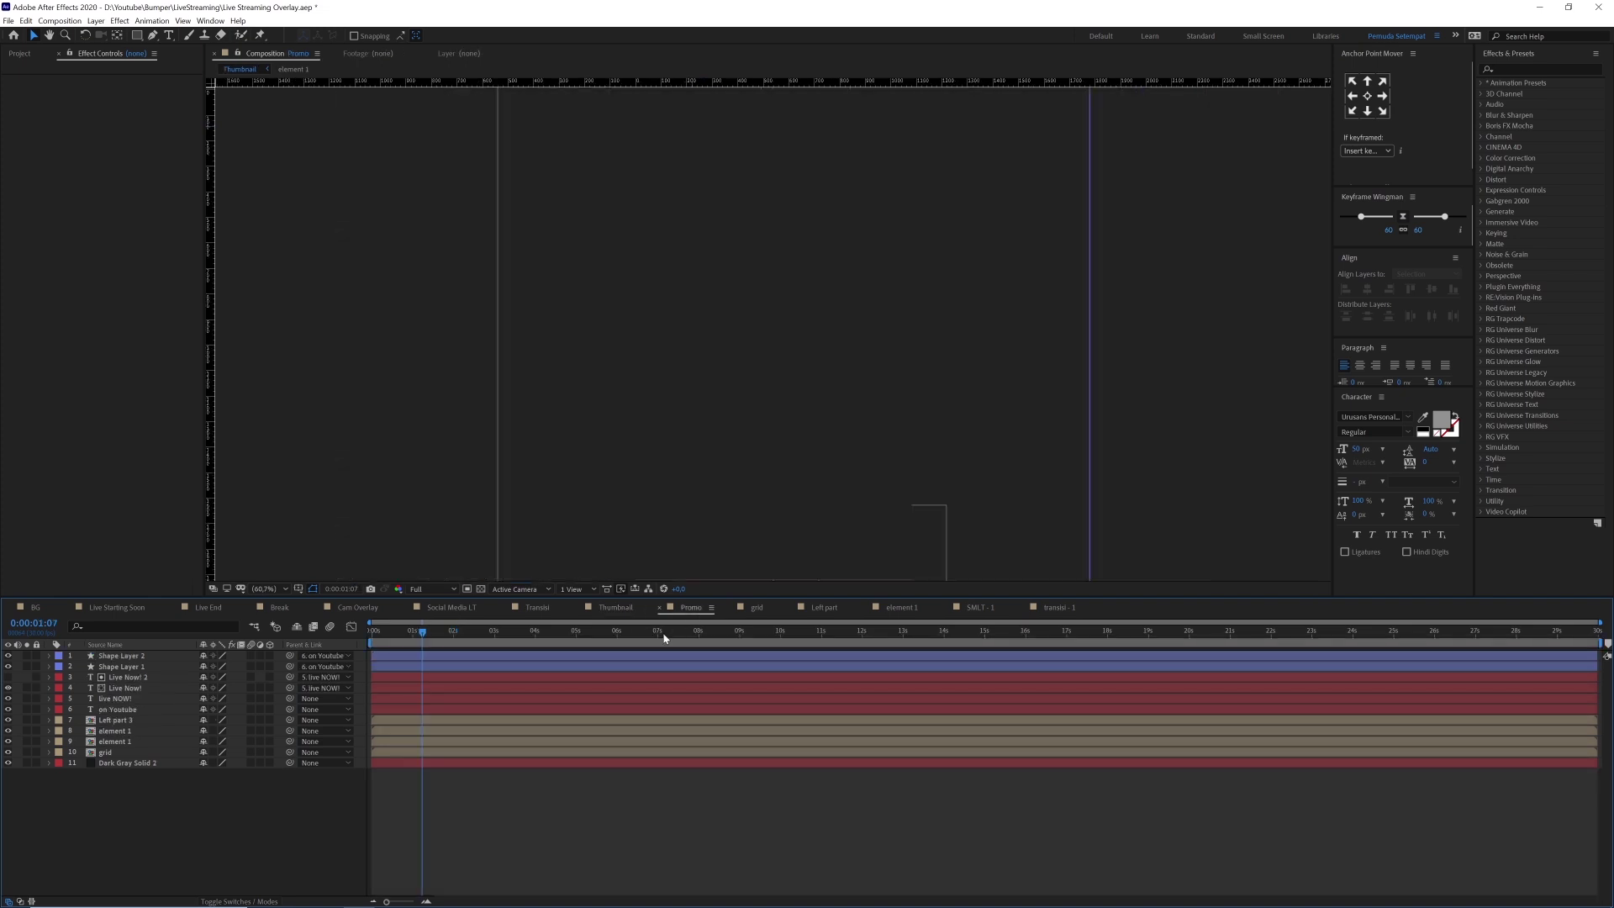
drag(587, 630, 637, 632)
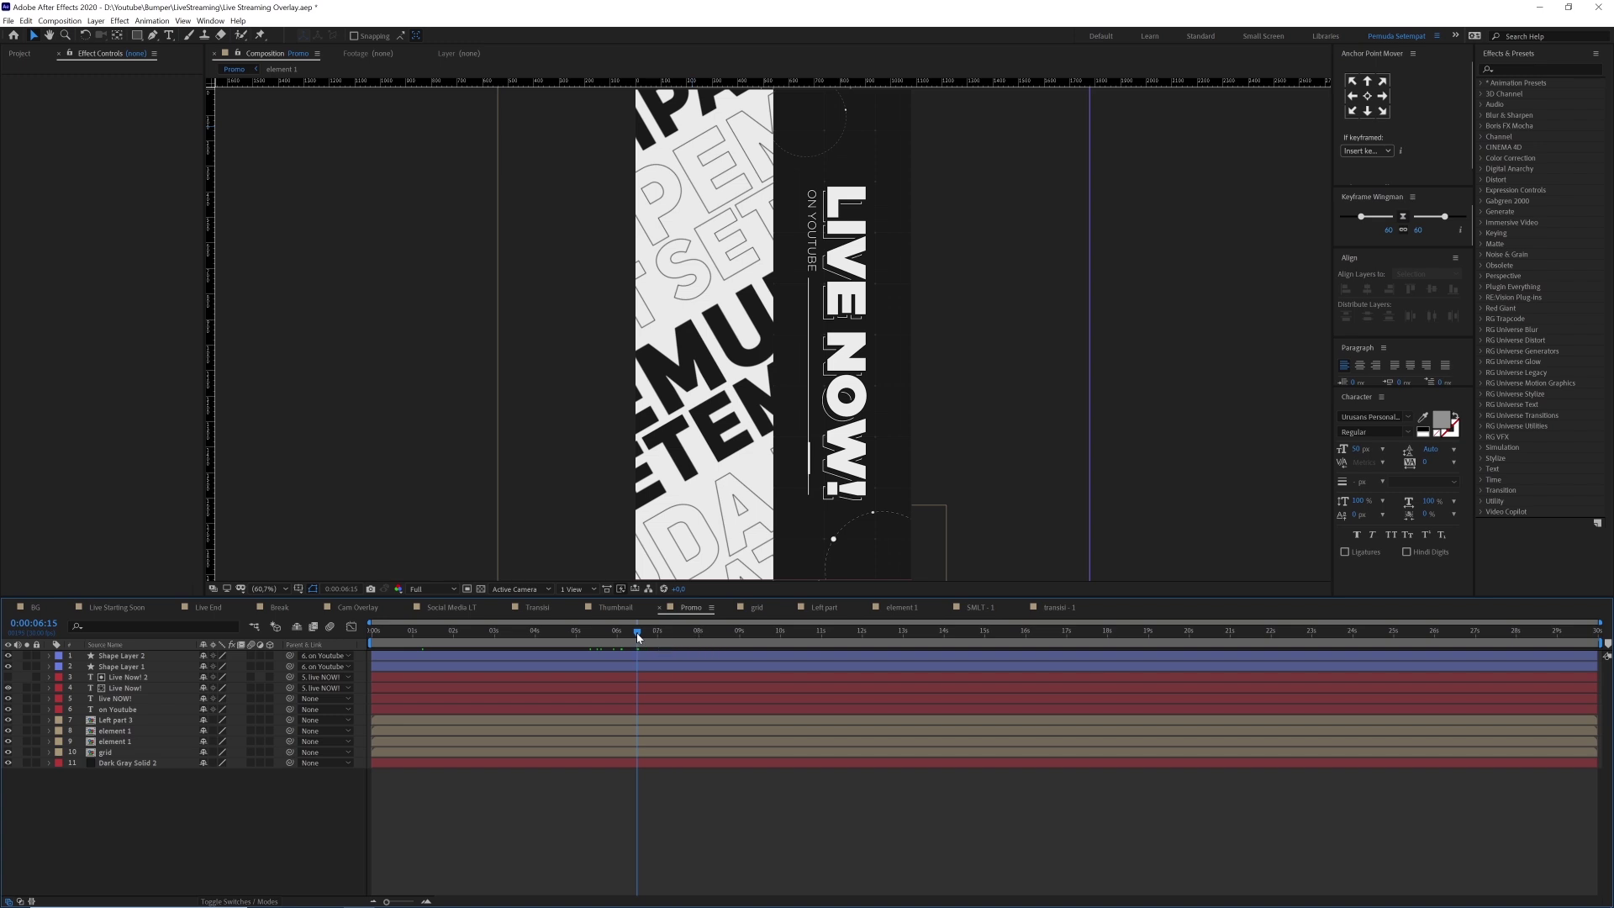
drag(637, 632, 640, 632)
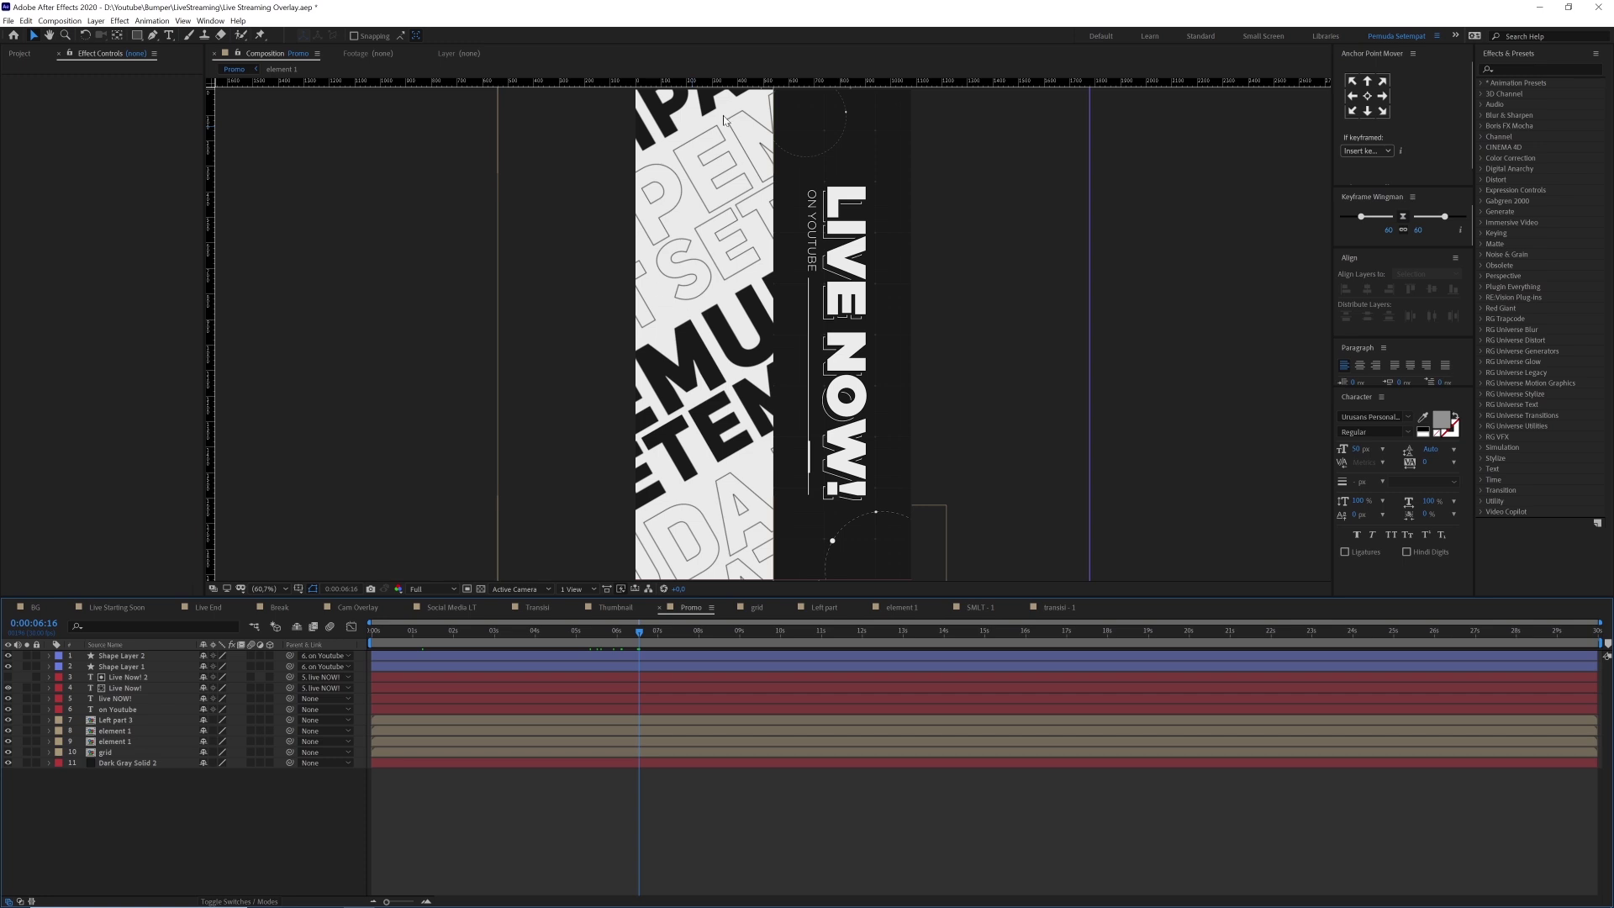
- Select the grid, element 1 and Live Now! layers one after another to examine the Promo composition's parts
click(125, 752)
key(ctrl+Up)
key(ctrl+Up)
click(132, 743)
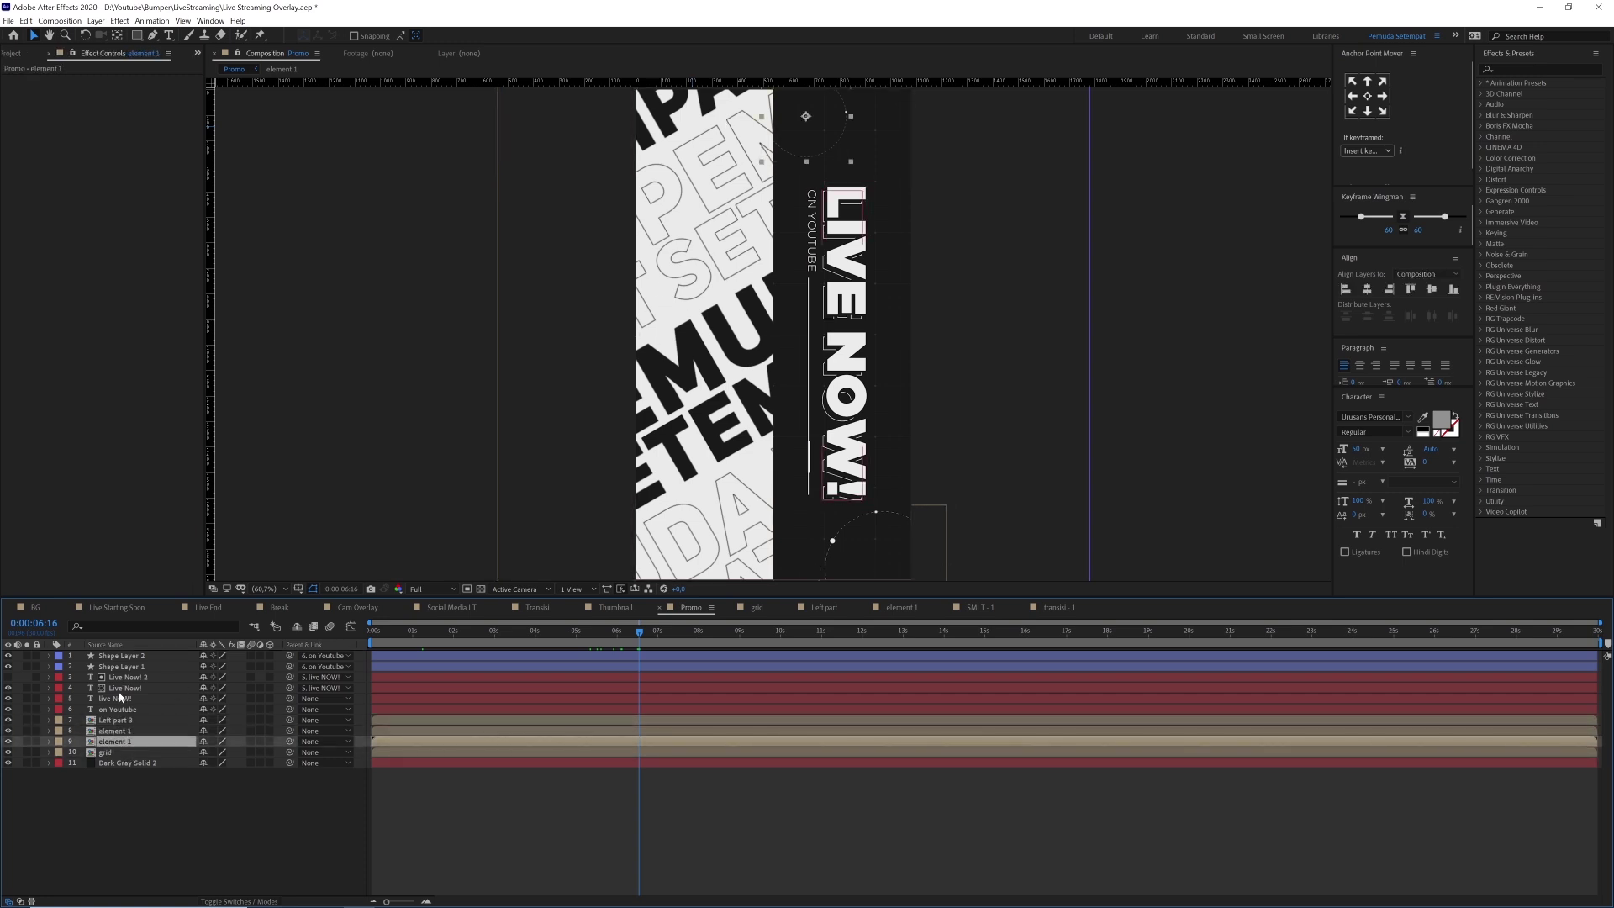
click(123, 689)
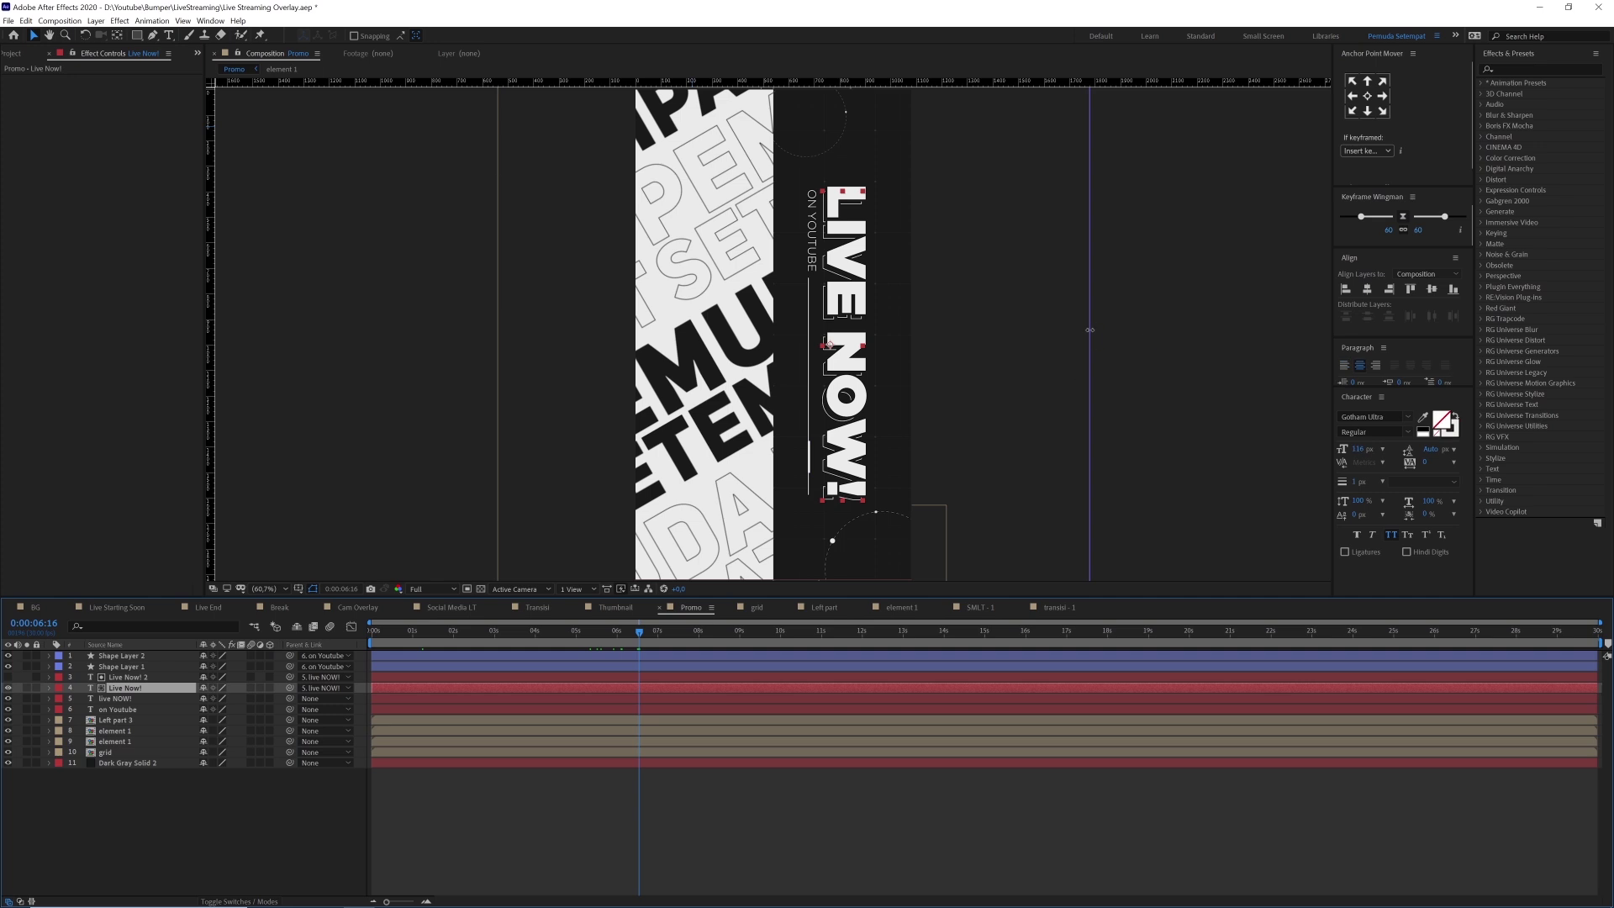
- Reveal the keyframes of all Promo layers, select Shape Layer 2's Position keyframes, and scrub the line animation to 0:00:09:20
key(ctrl+a)
key(u)
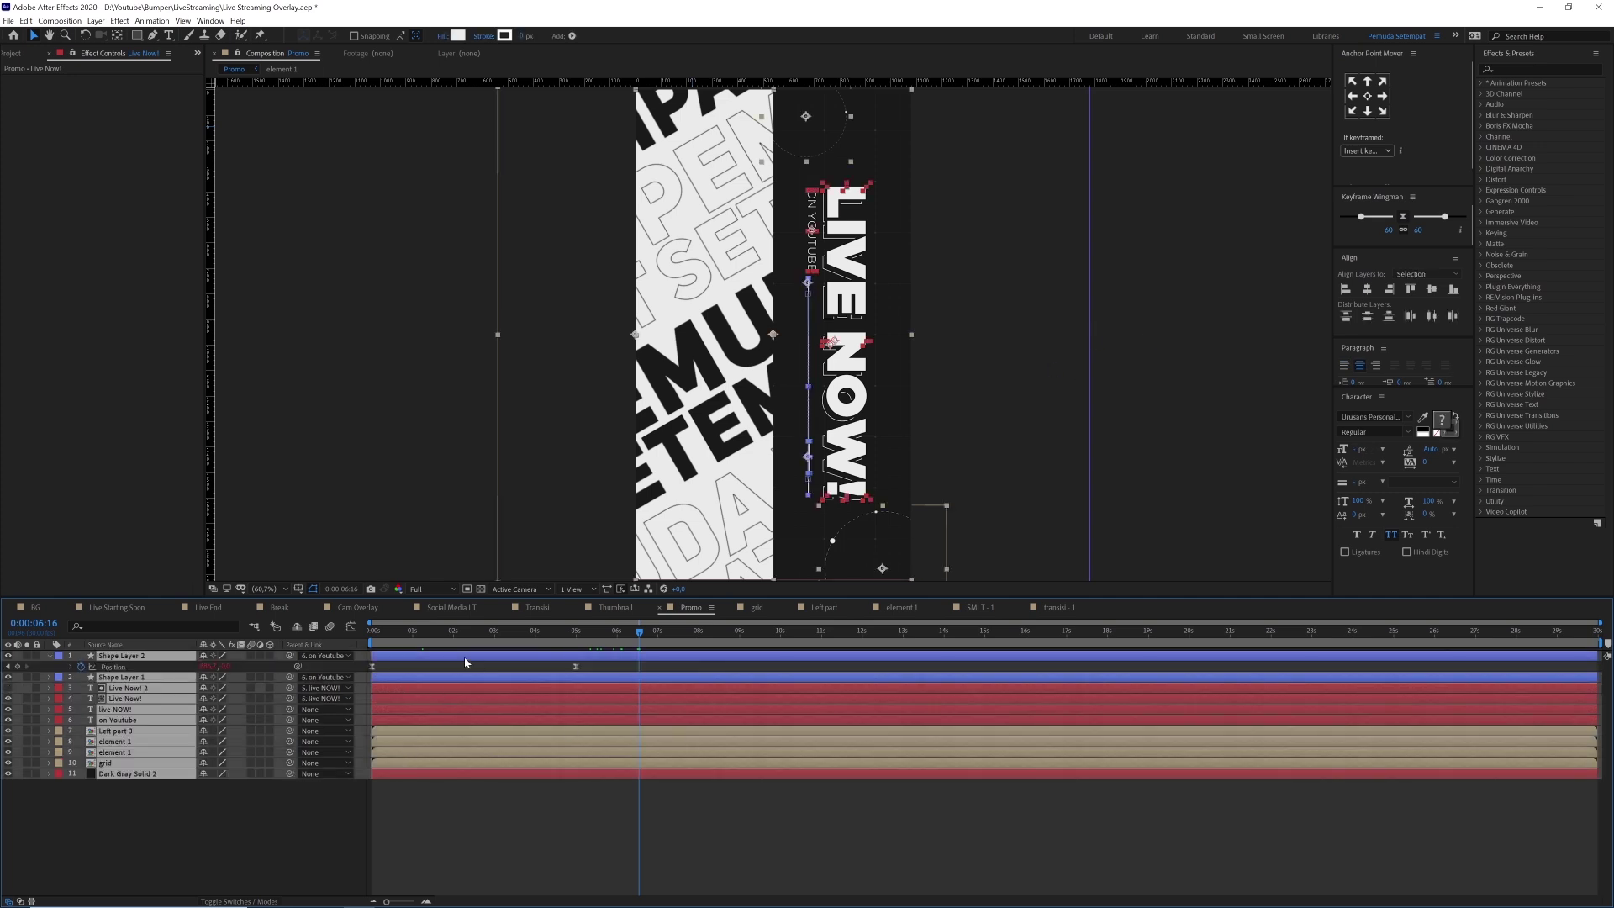
drag(412, 643, 382, 642)
click(219, 817)
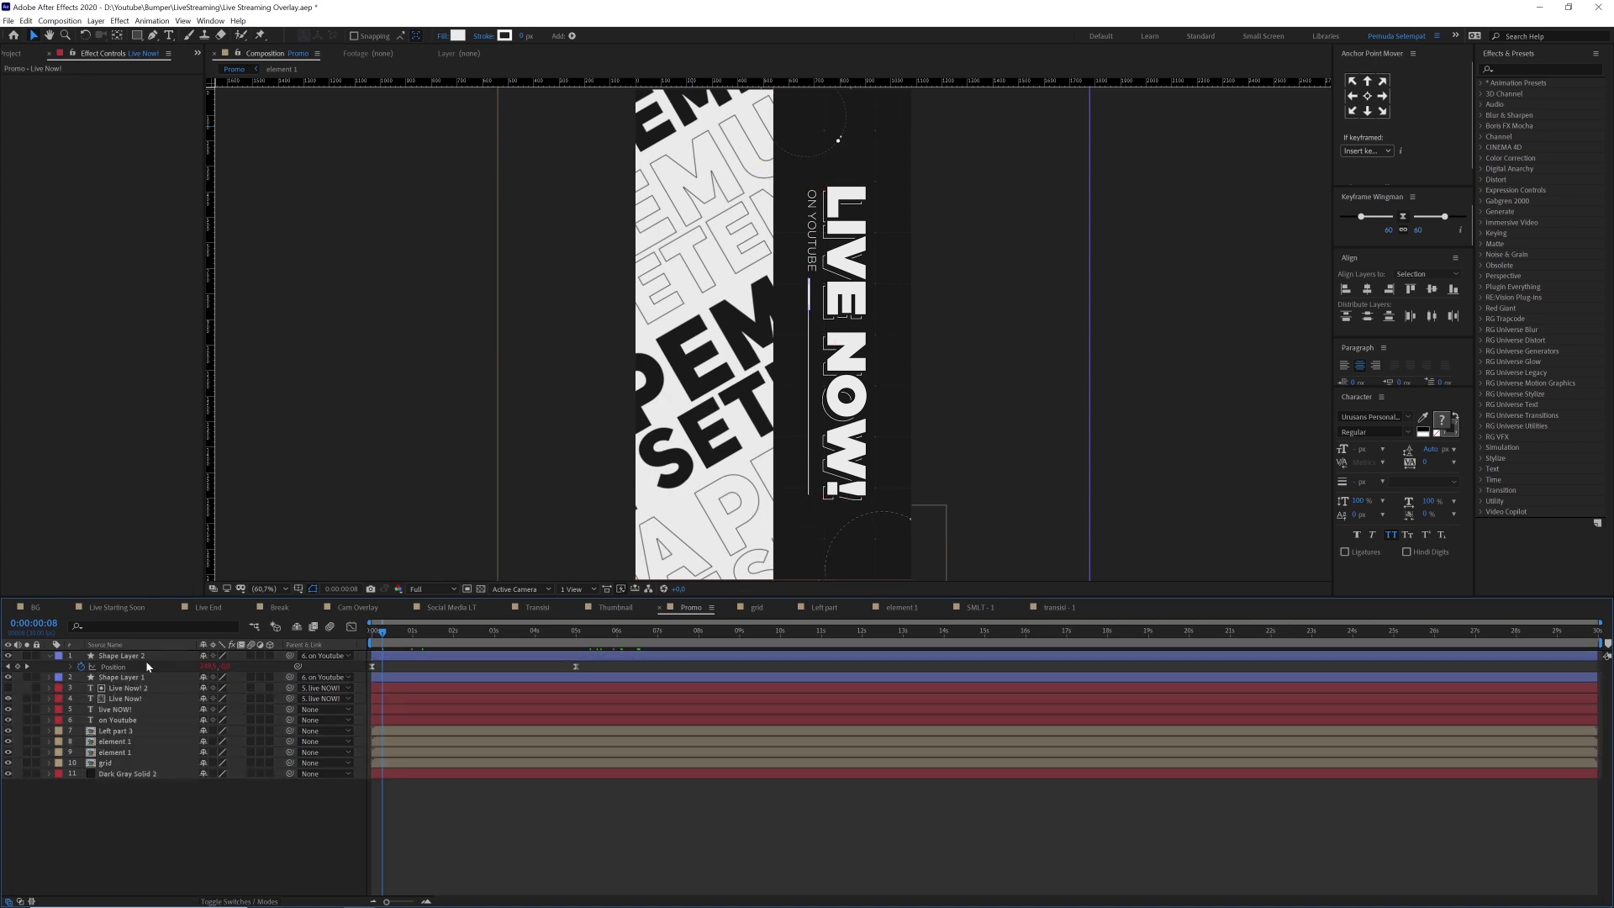
click(147, 661)
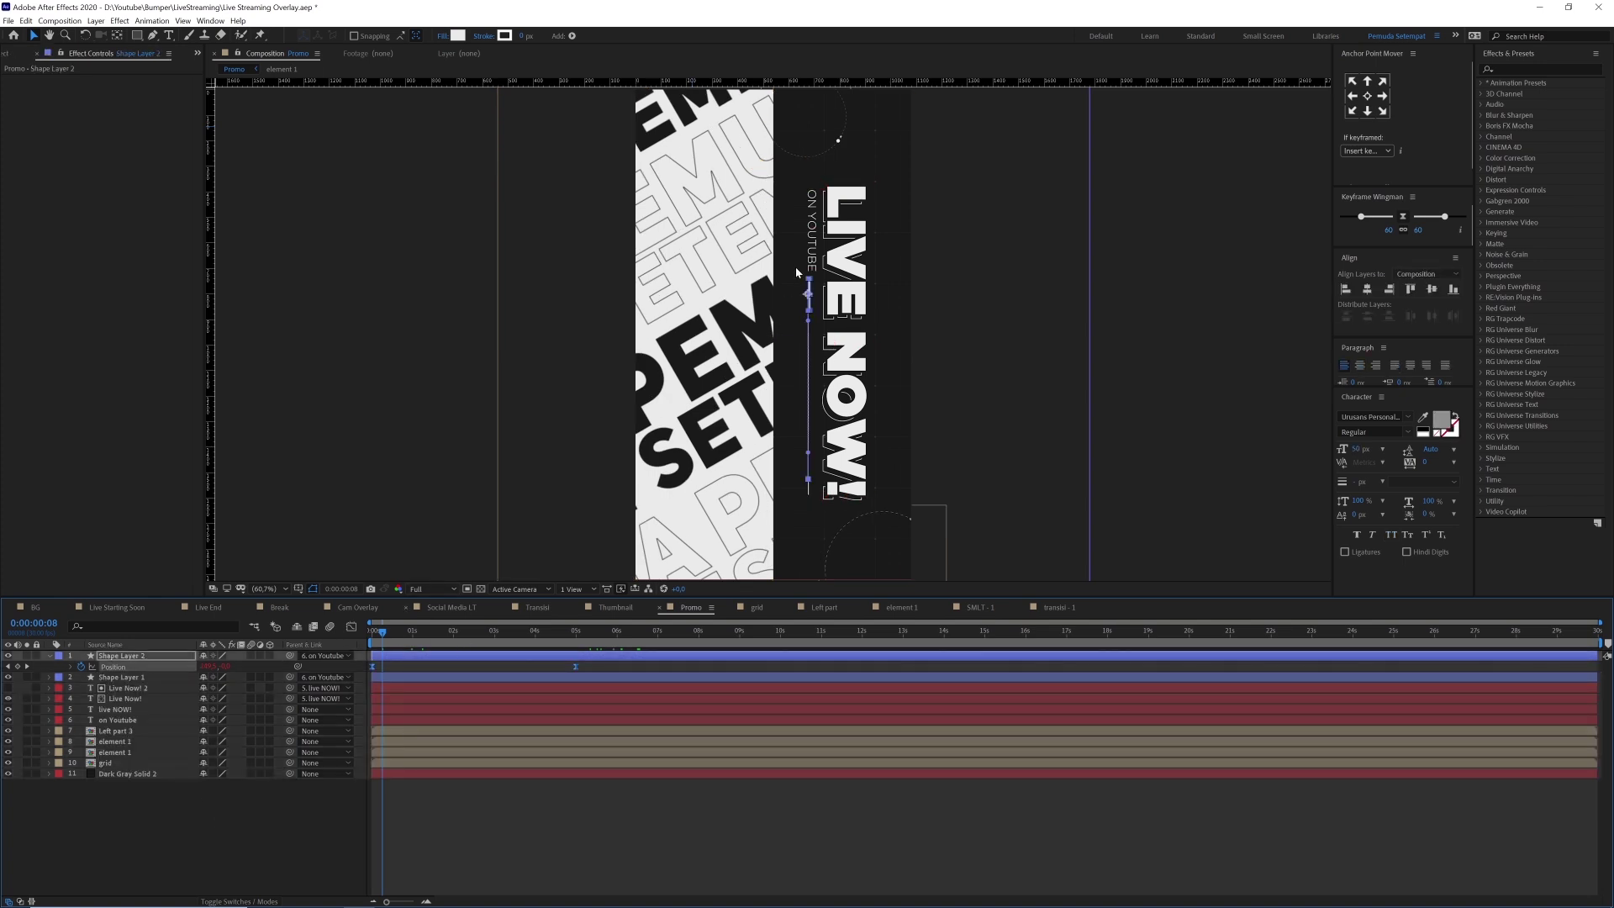
drag(382, 632, 766, 632)
click(271, 808)
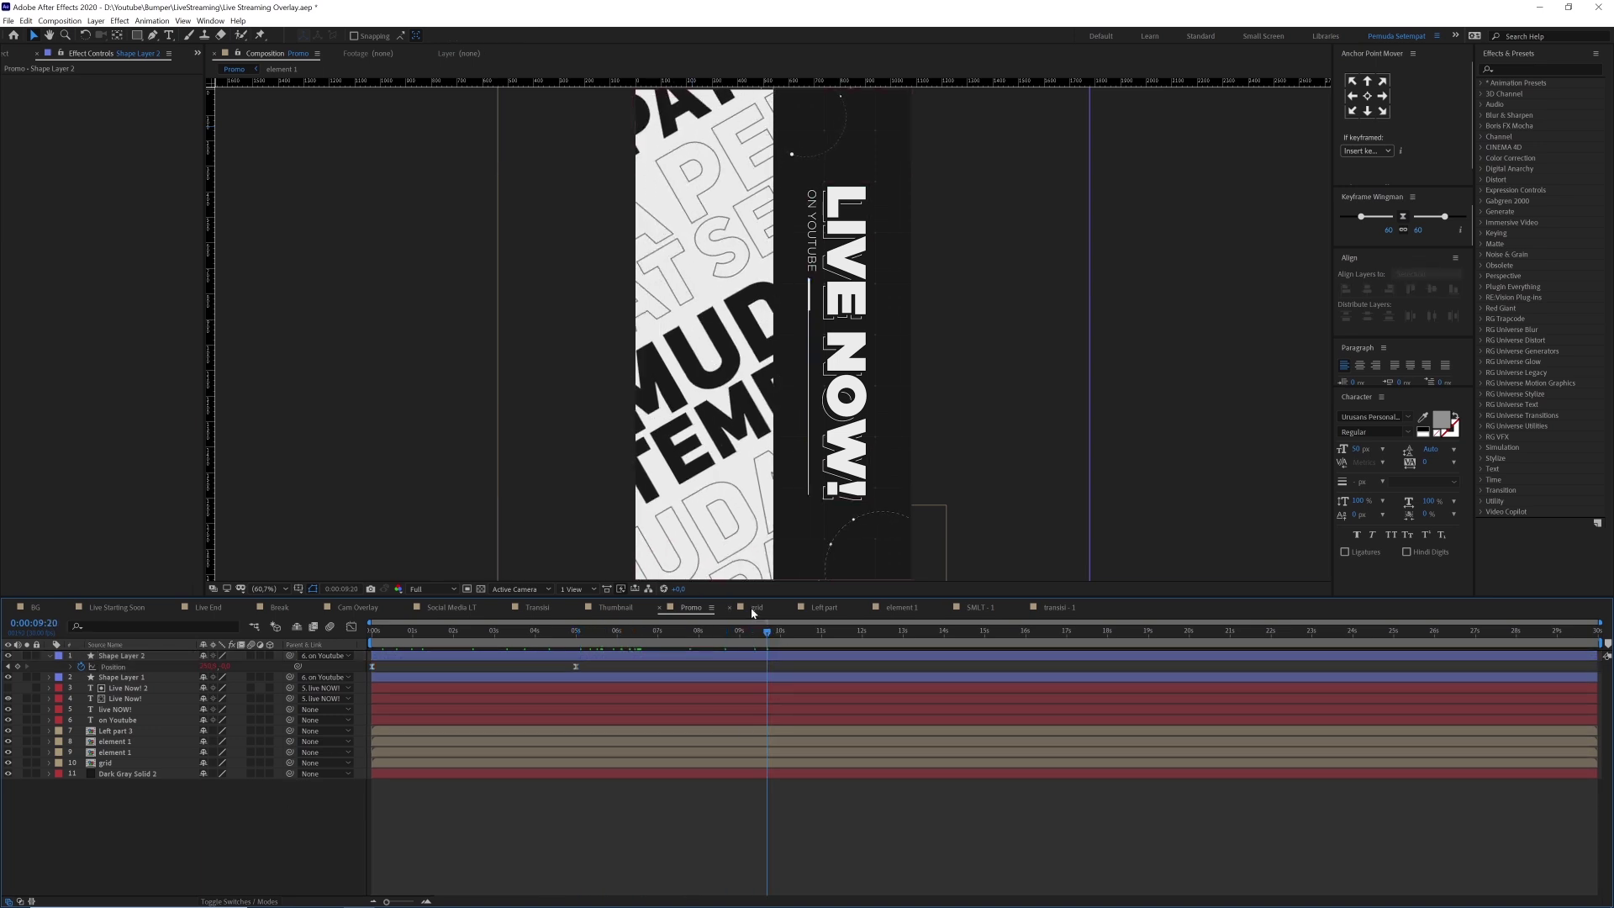
- Close the grid, Left part, element 1 and SMLT - 1 compositions in the timeline
click(737, 610)
click(729, 606)
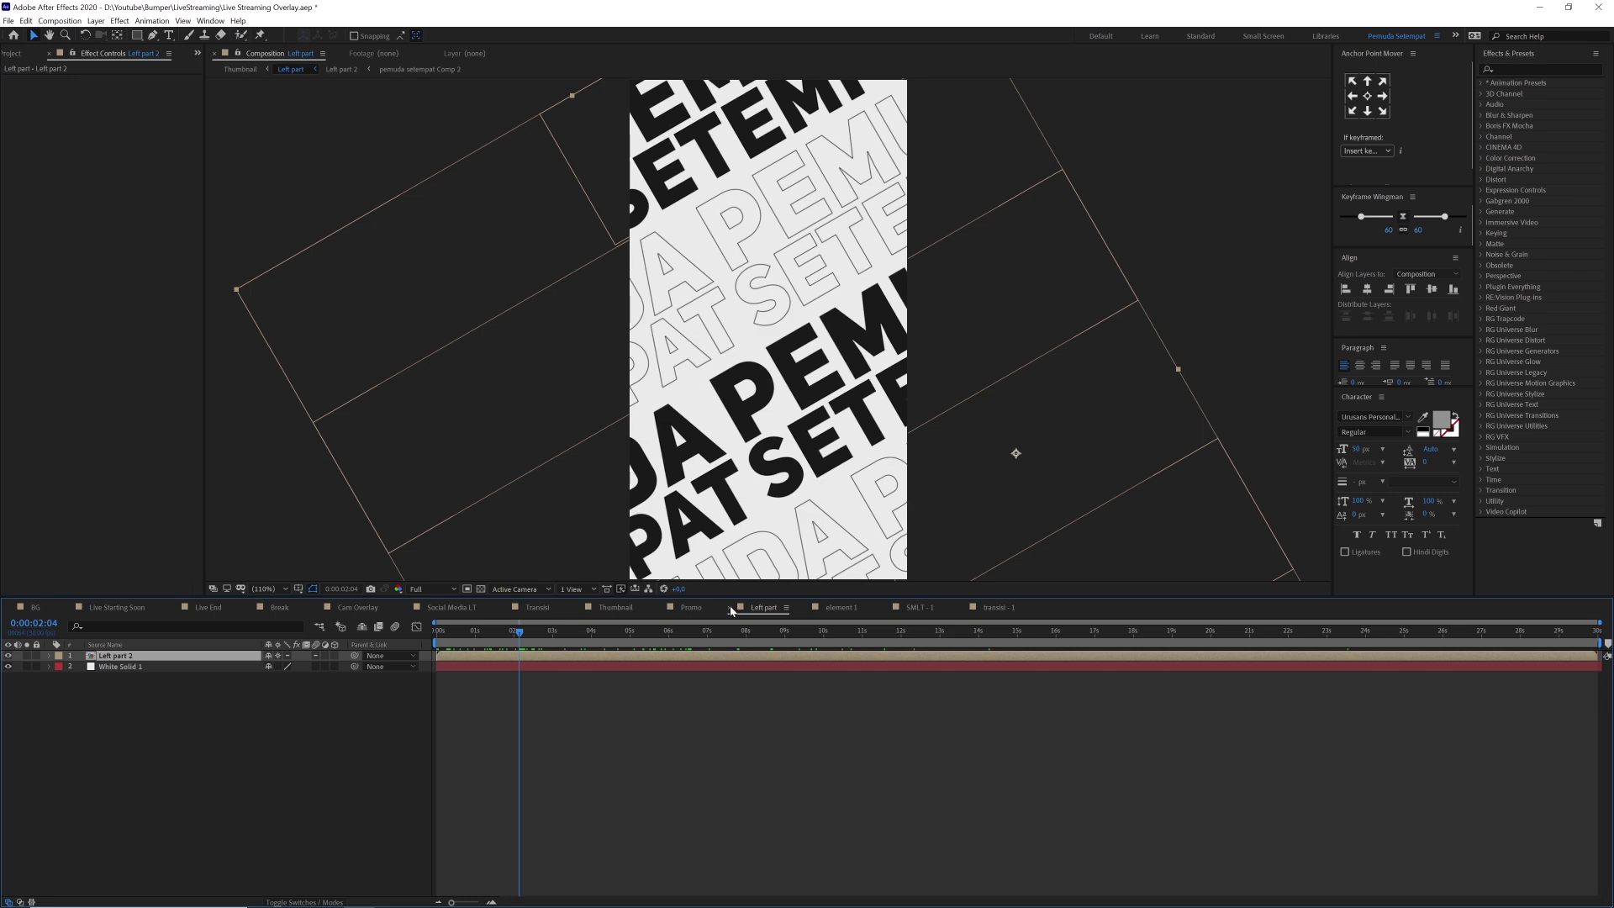
click(729, 606)
click(730, 606)
click(730, 606)
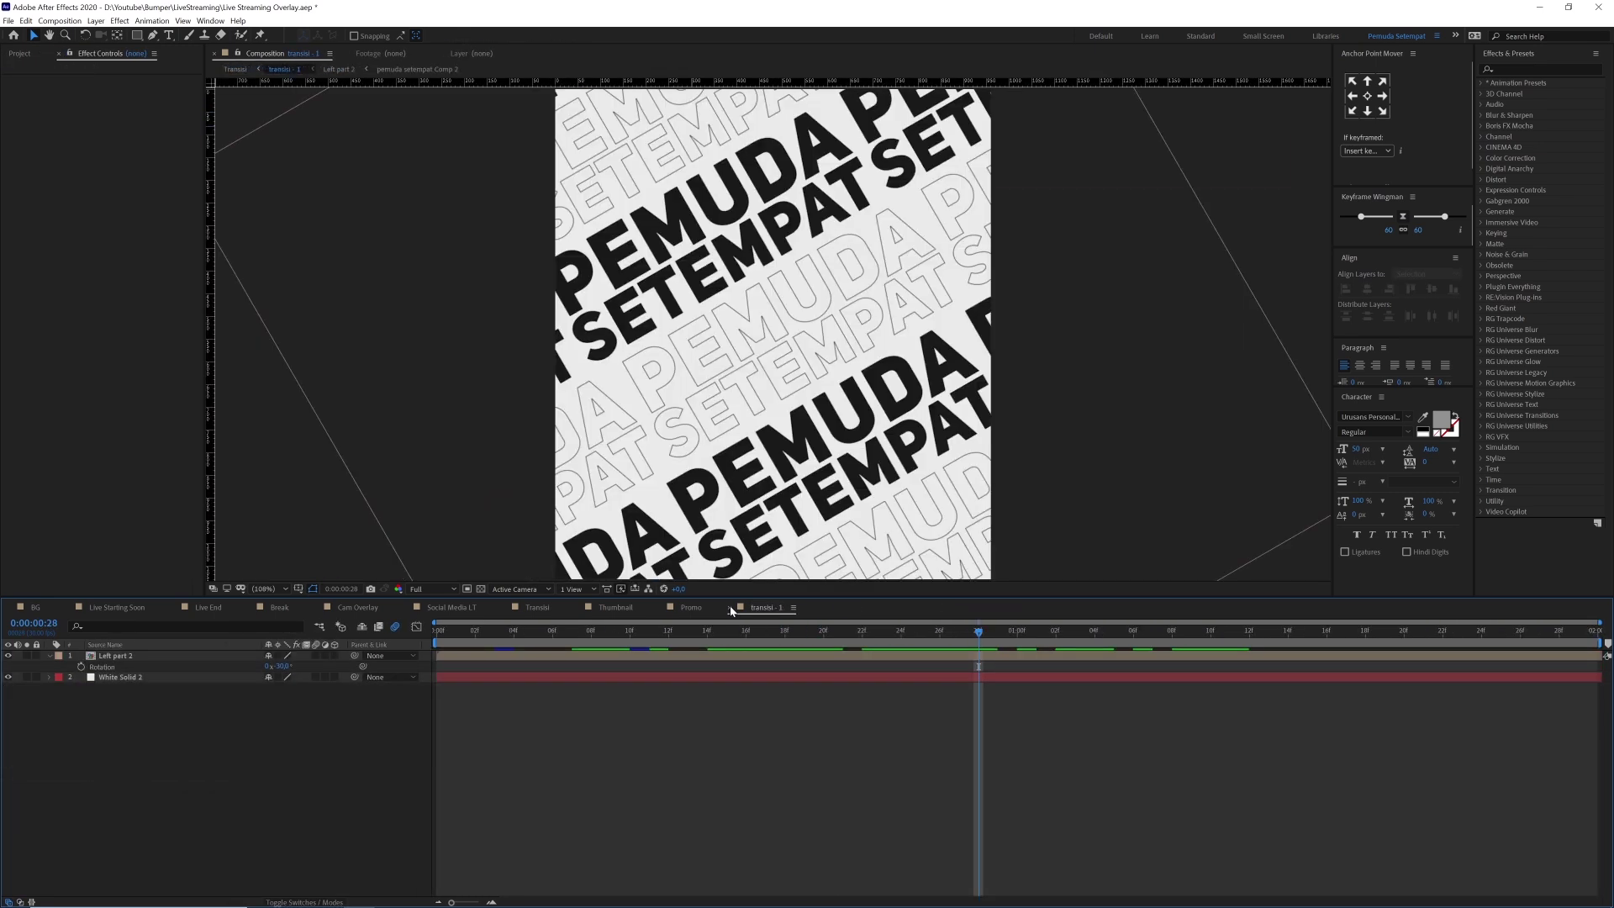
- Switch between the BG and Live Starting Soon compositions to compare the background with the starting screen
click(41, 609)
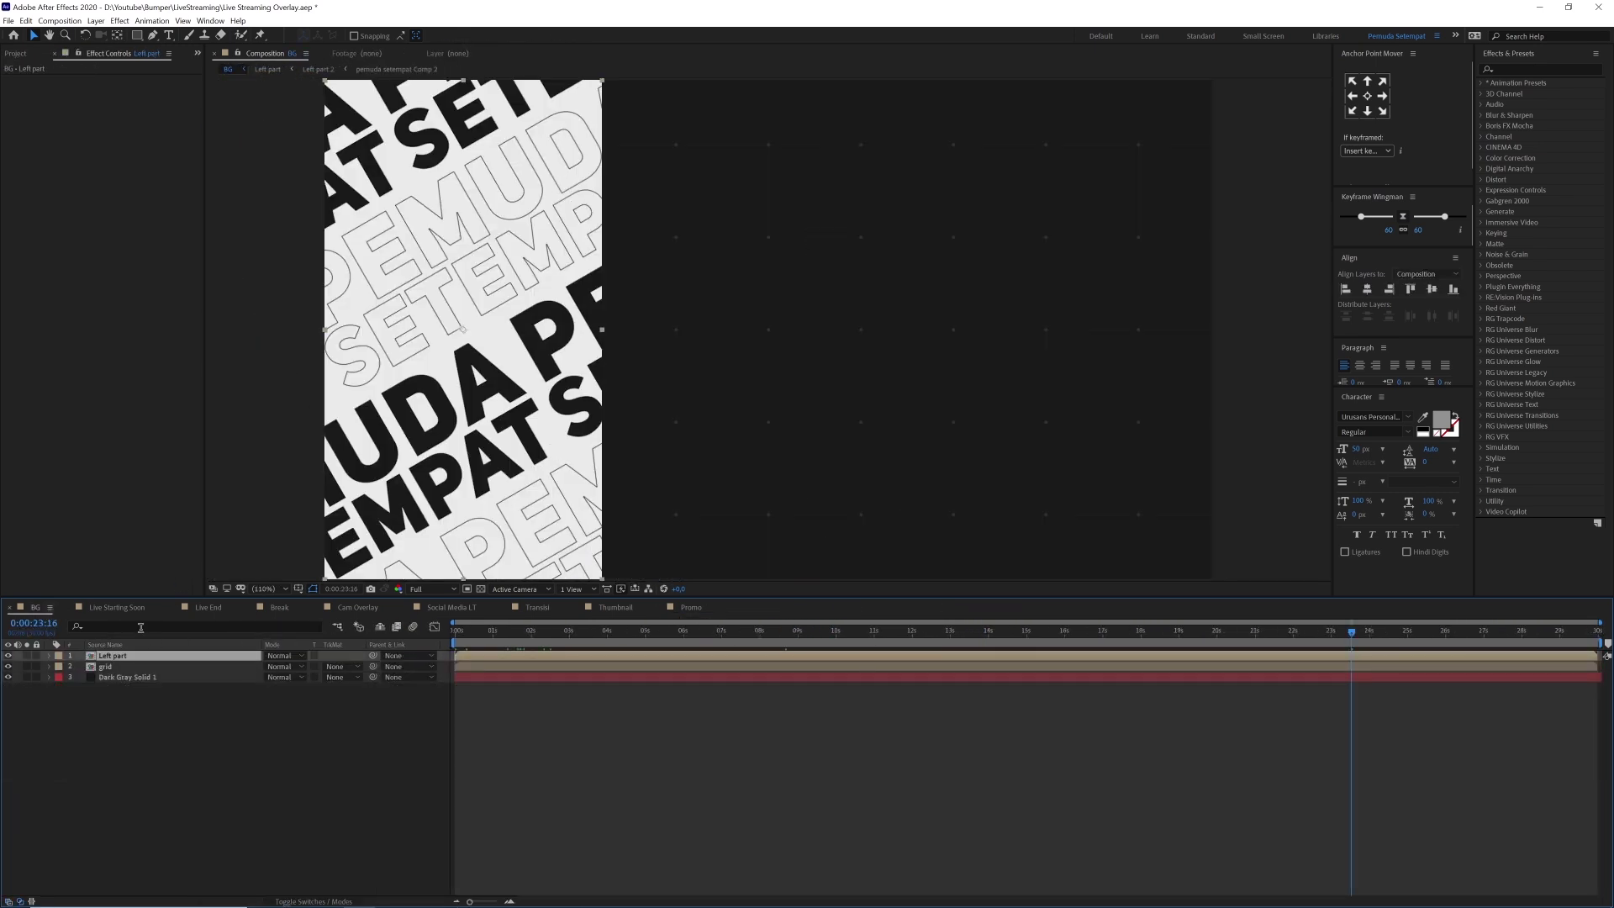
click(128, 608)
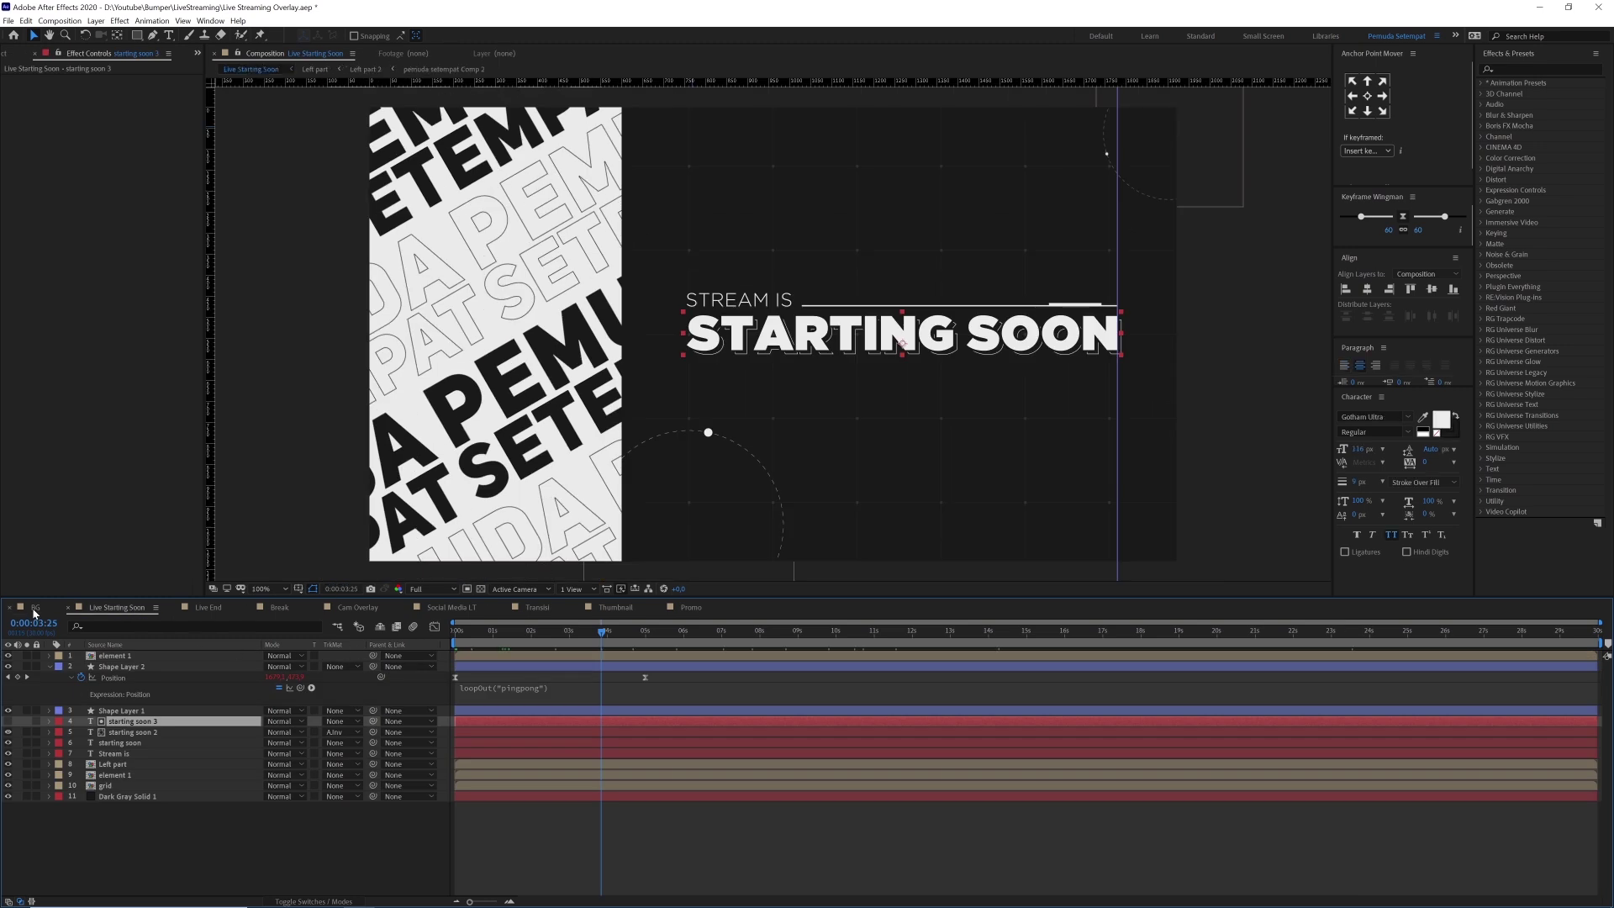
click(35, 607)
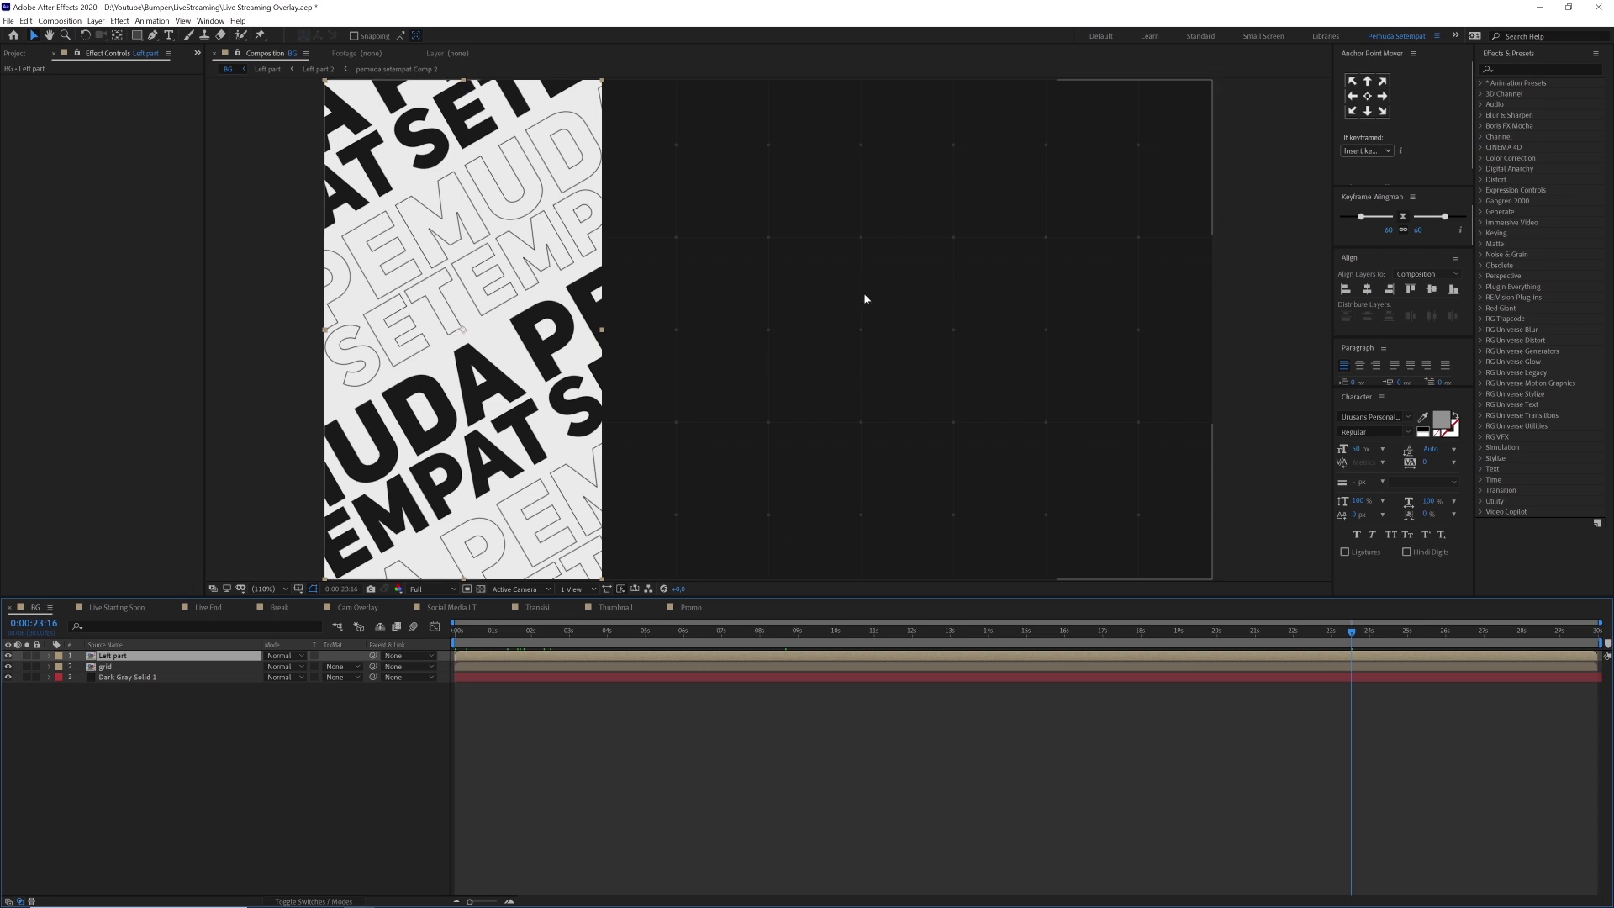
click(117, 607)
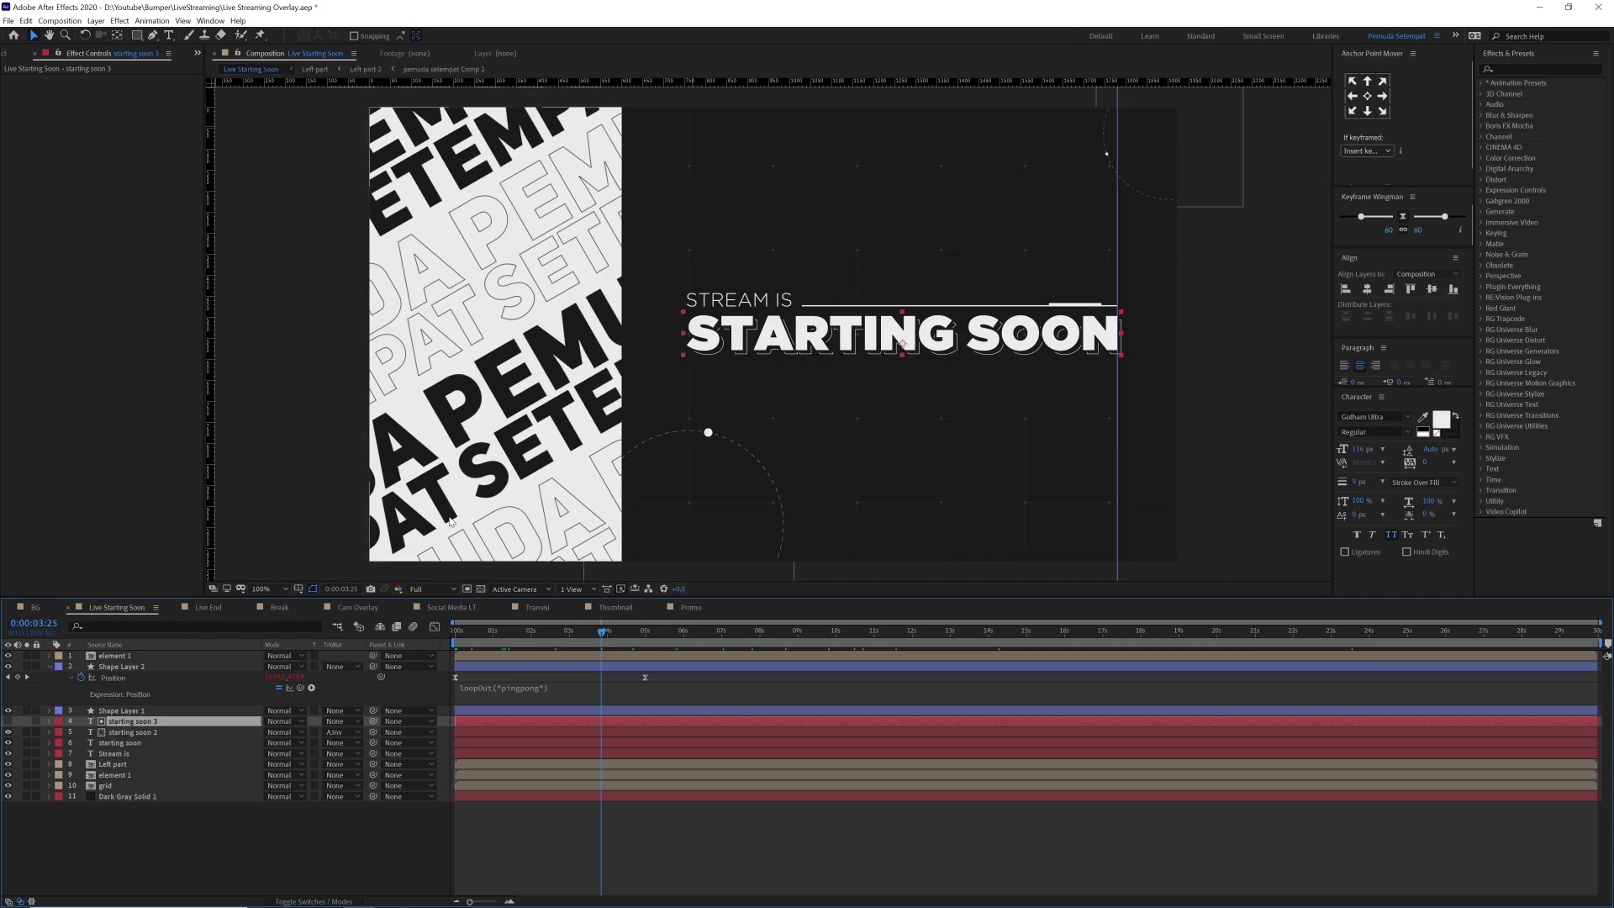
- Open the Cam Overlay composition, unsolo Shape Layer 9, and temporarily show Green Solid 1 to check the camera area
click(357, 607)
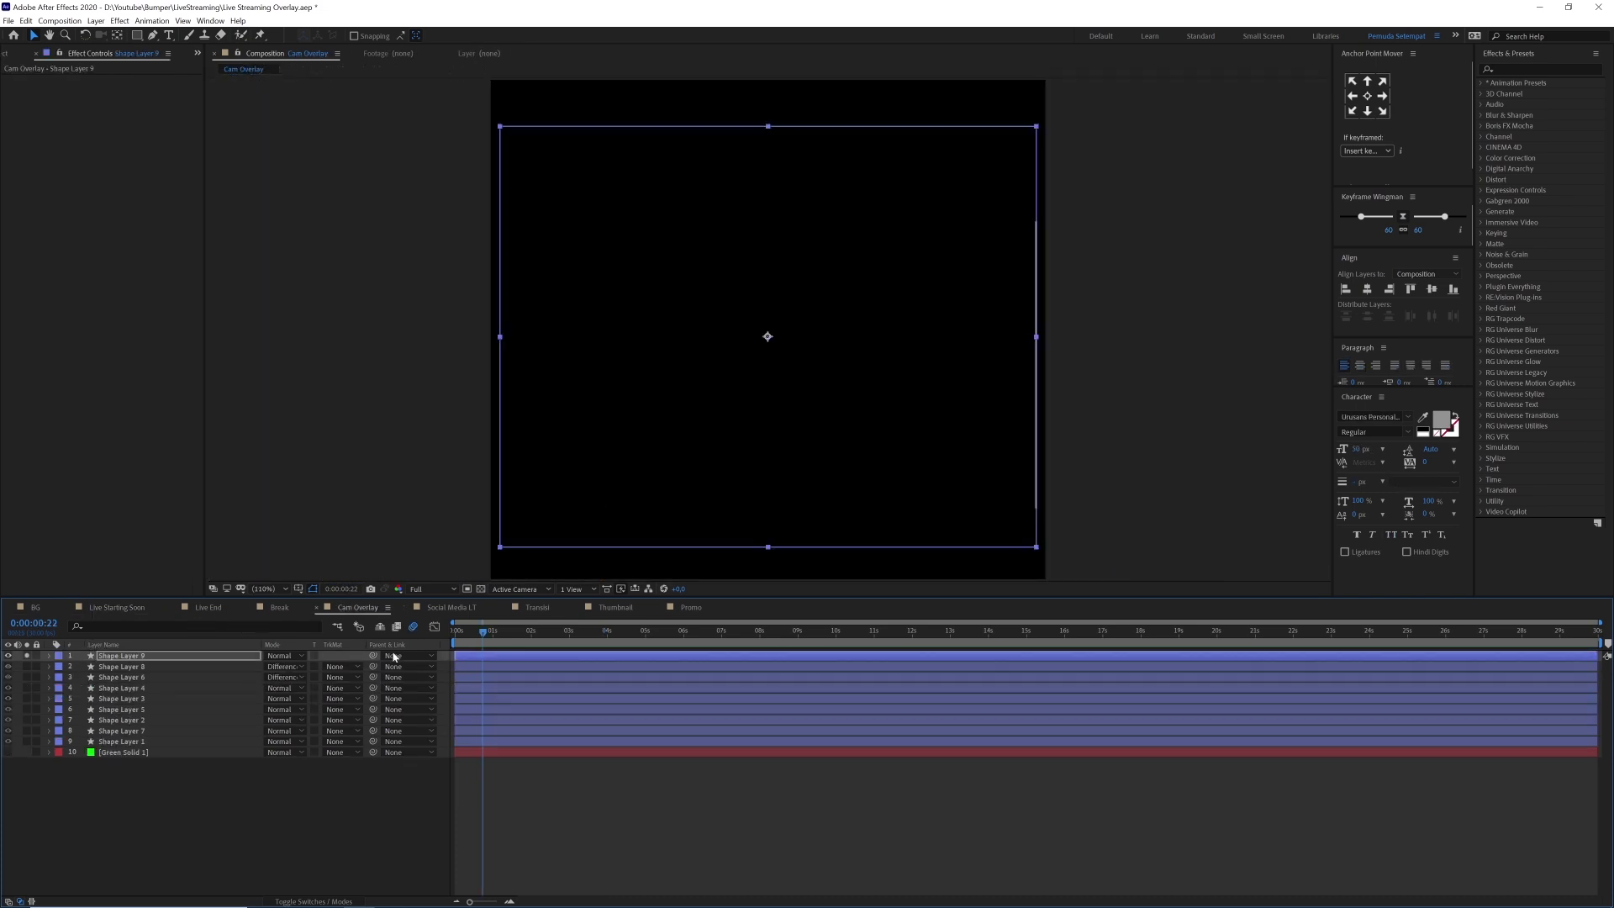
click(27, 655)
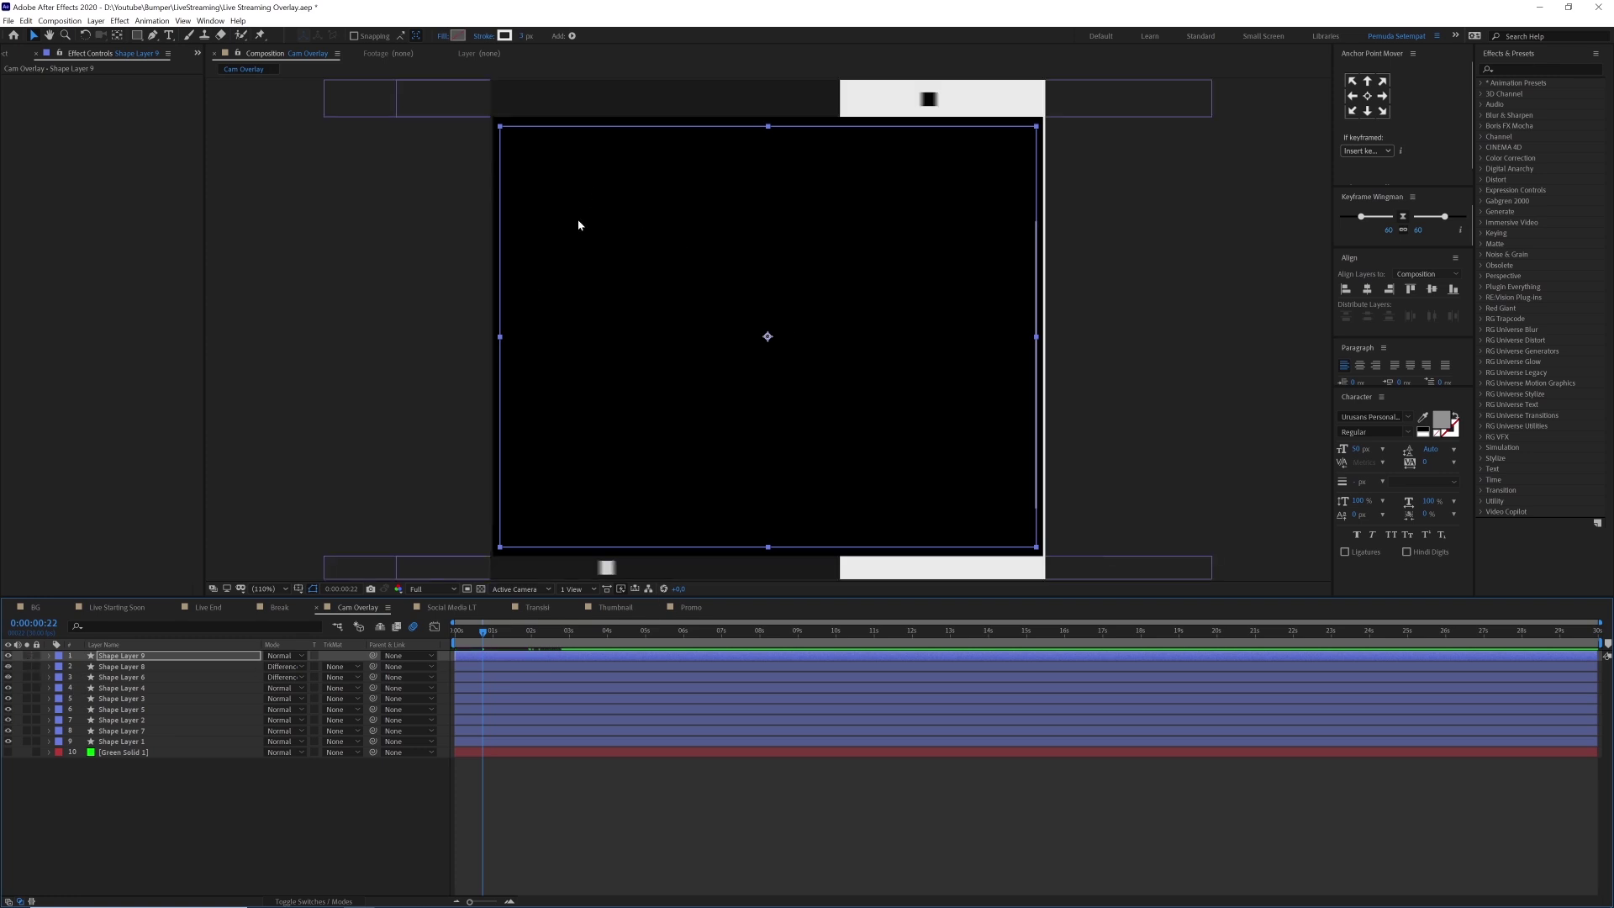
click(206, 831)
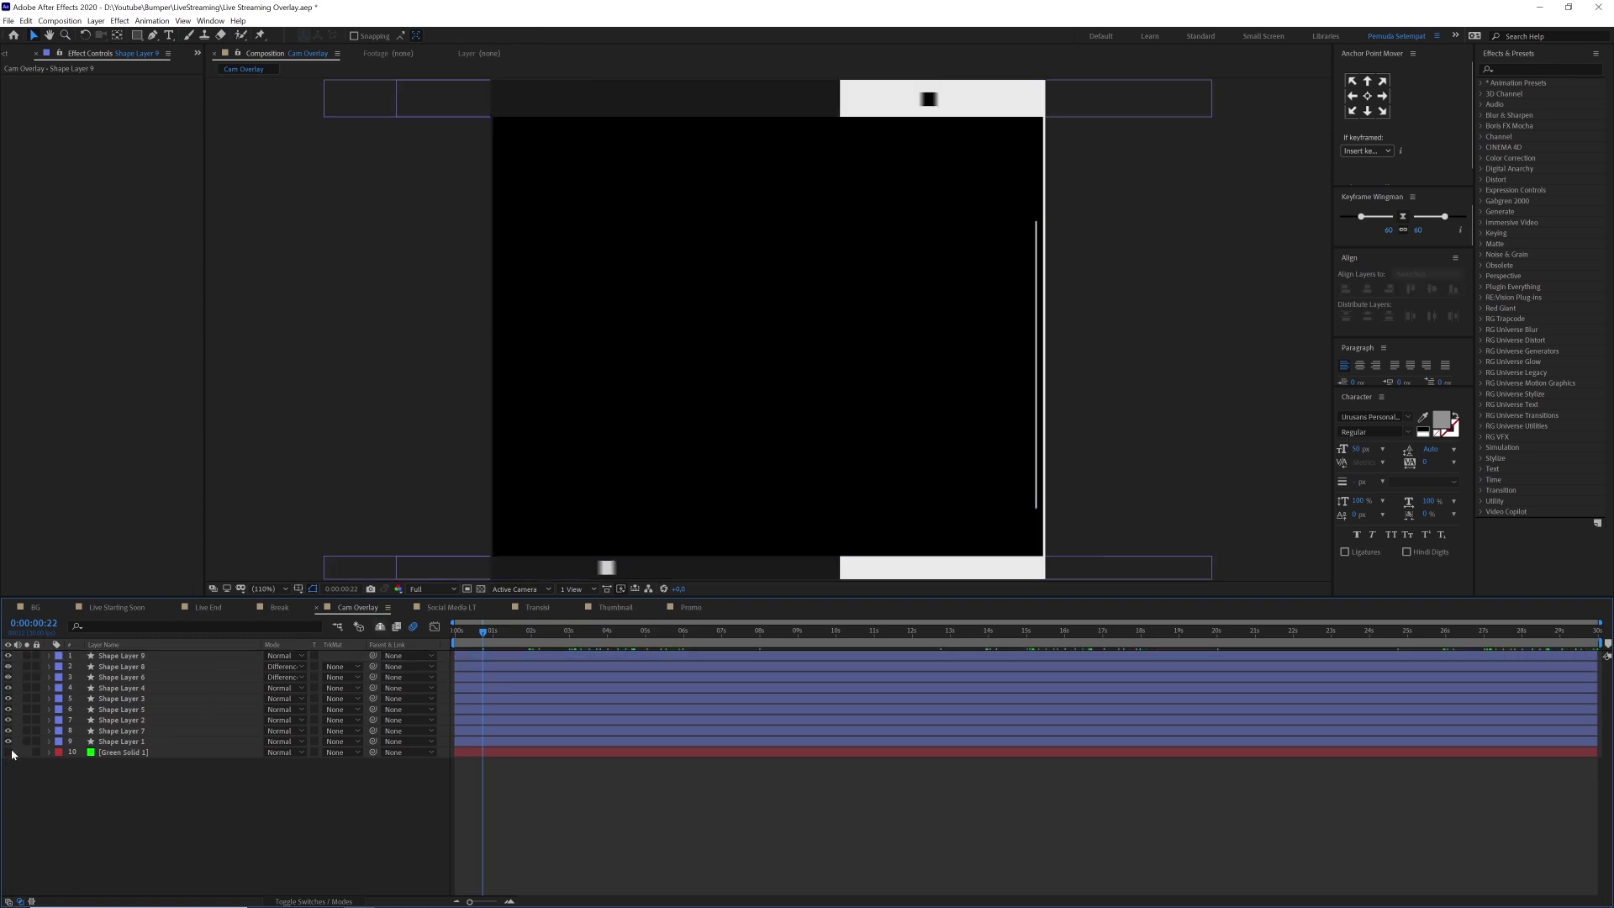
click(10, 753)
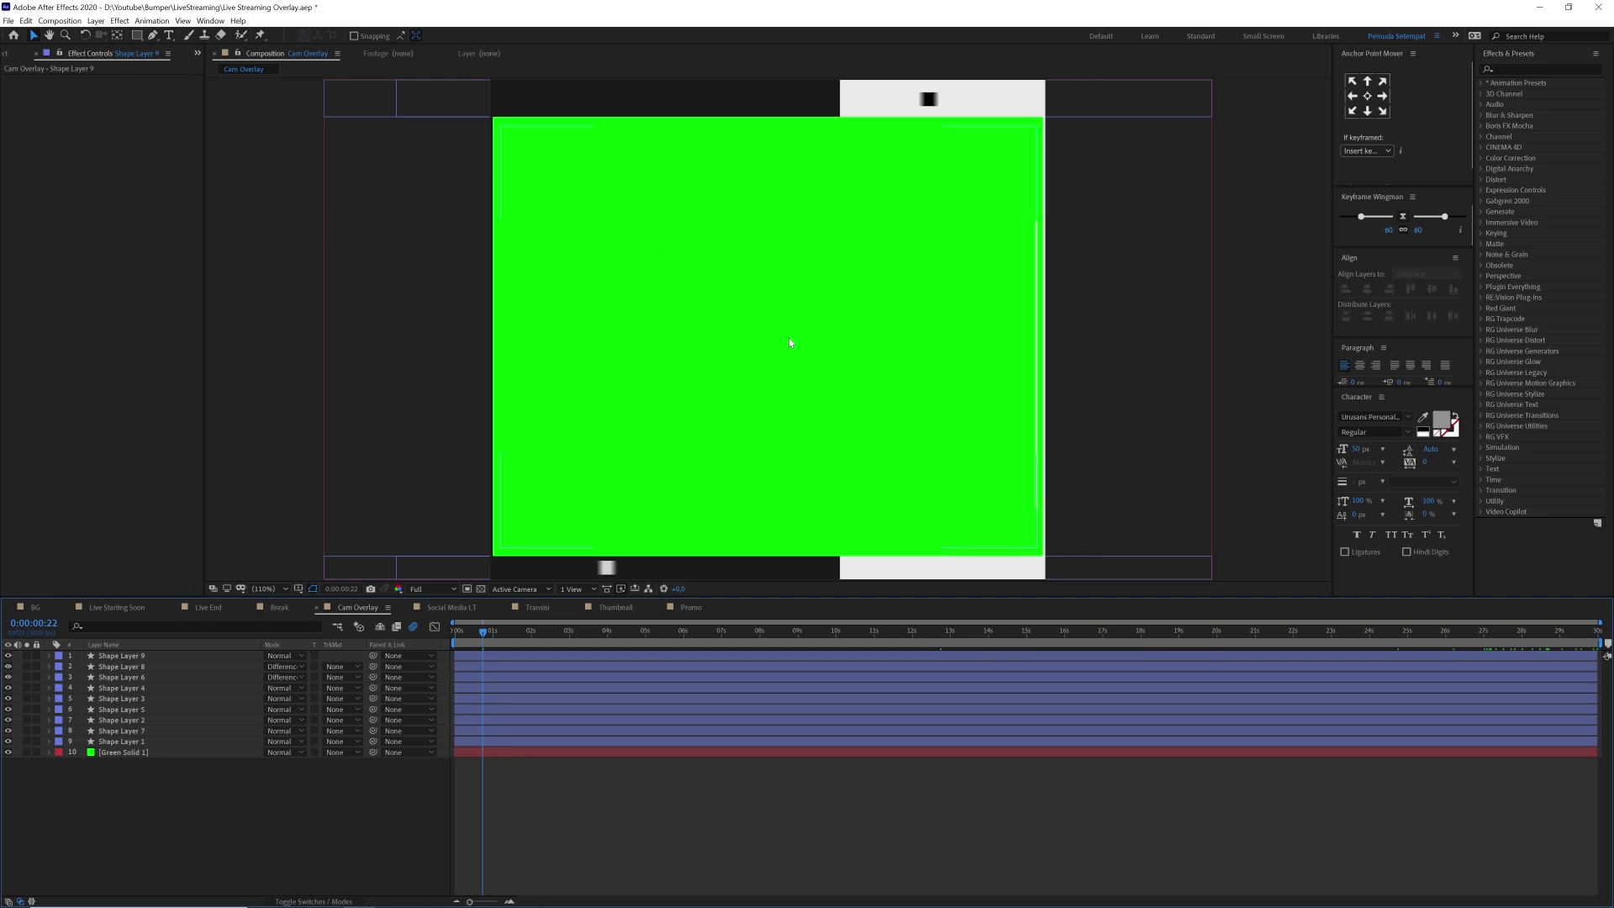
click(10, 752)
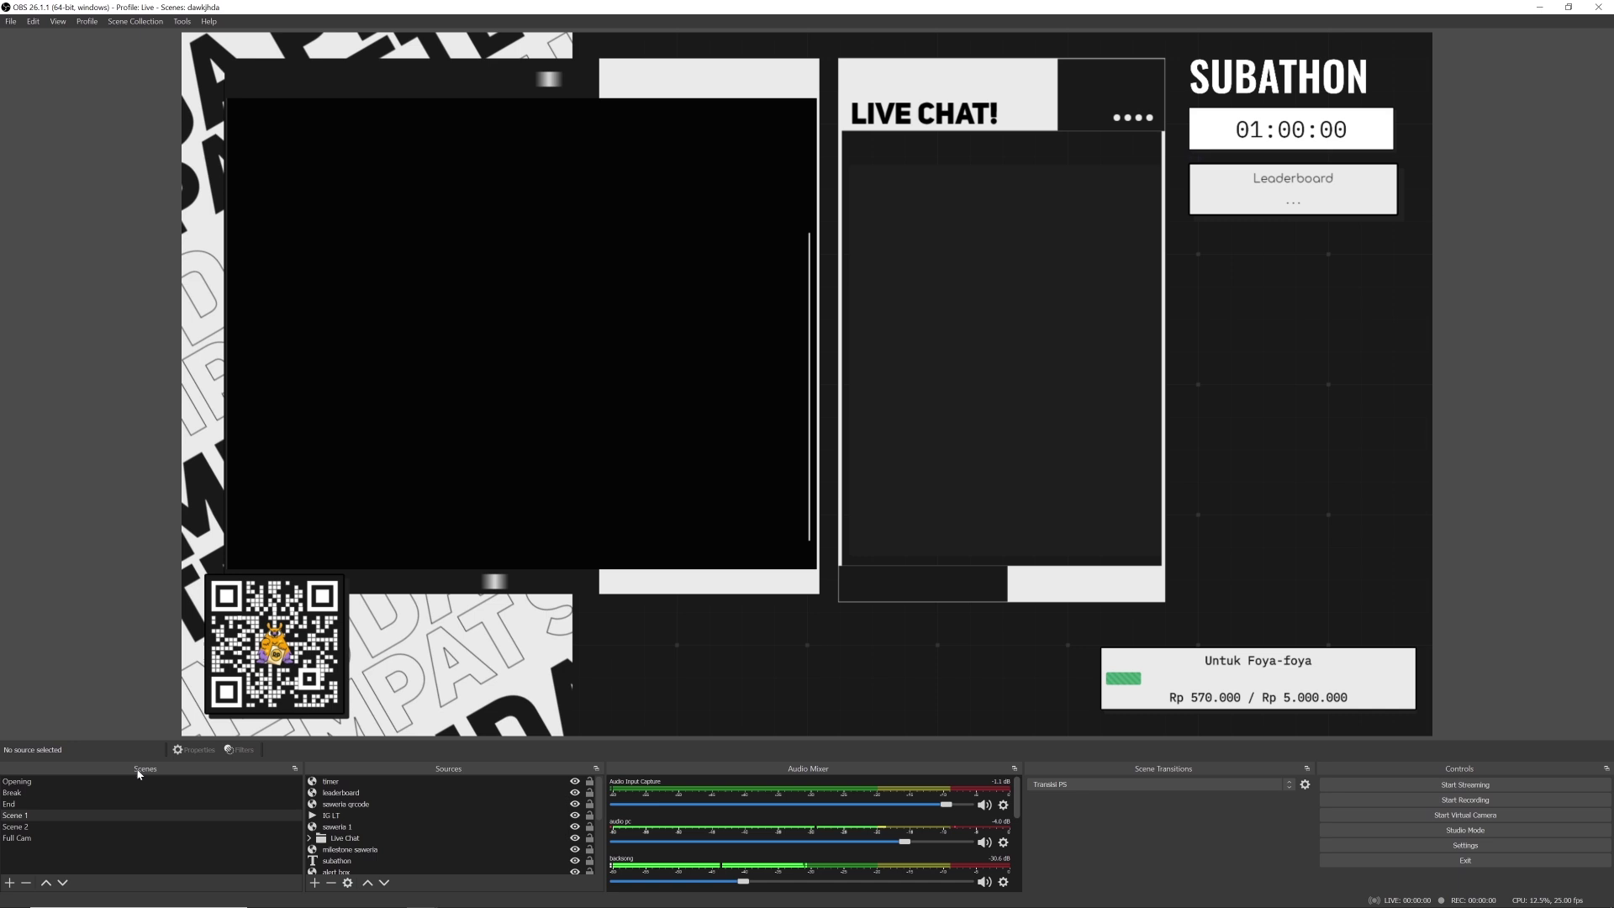
- Switch to OBS and display the Opening scene
click(20, 783)
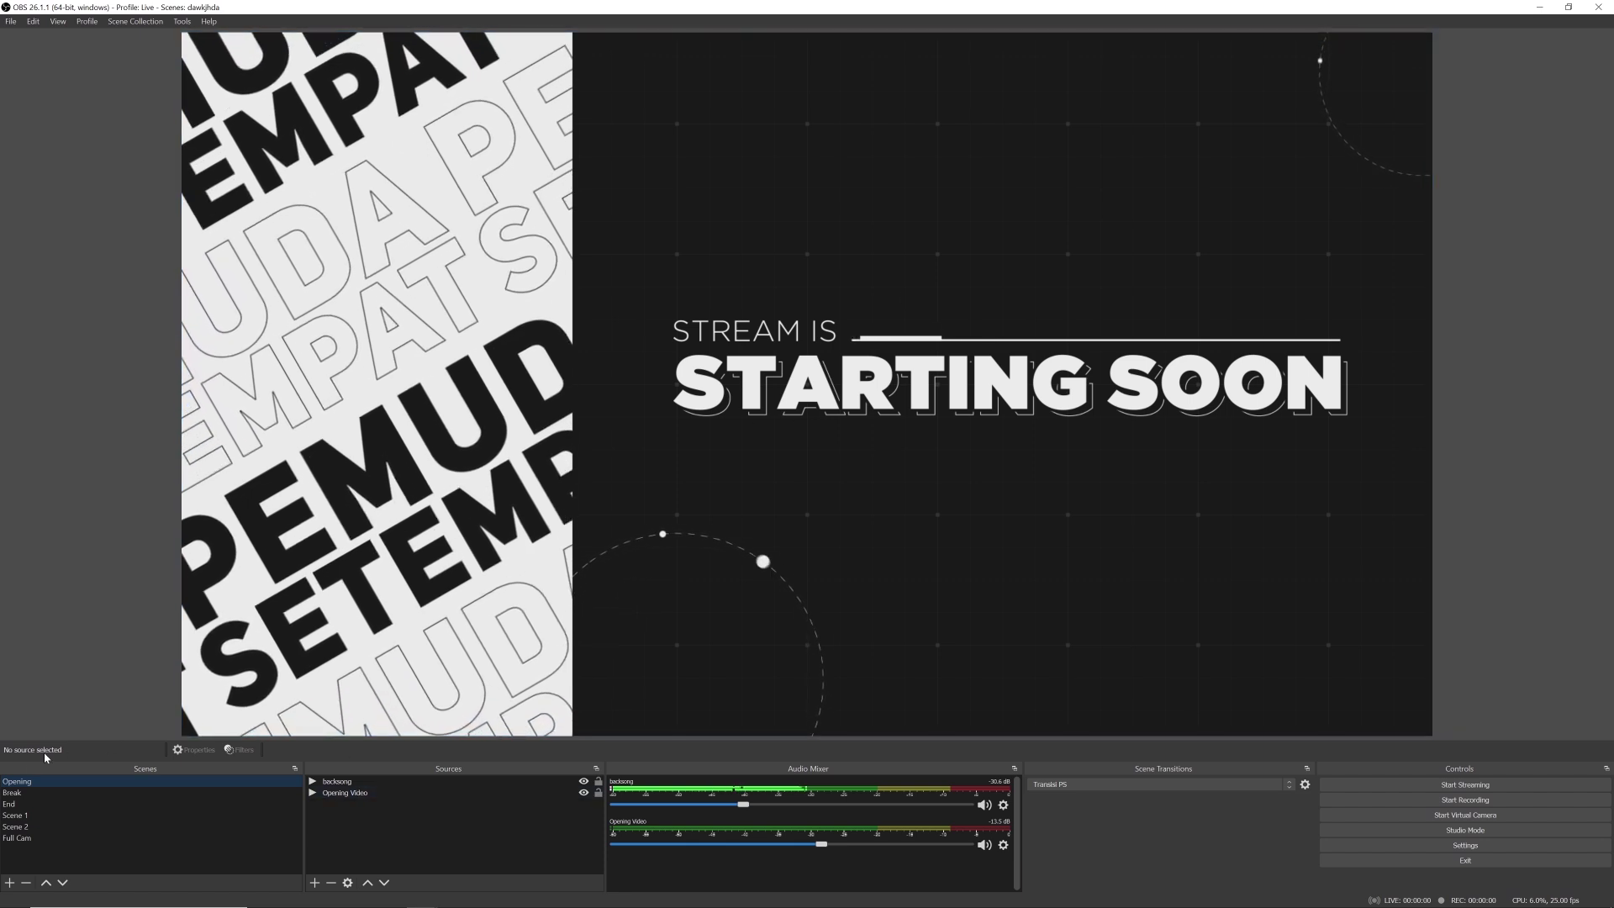
- Inspect the Opening Video source's properties in the Opening scene, close them, and select the backsong source
click(613, 453)
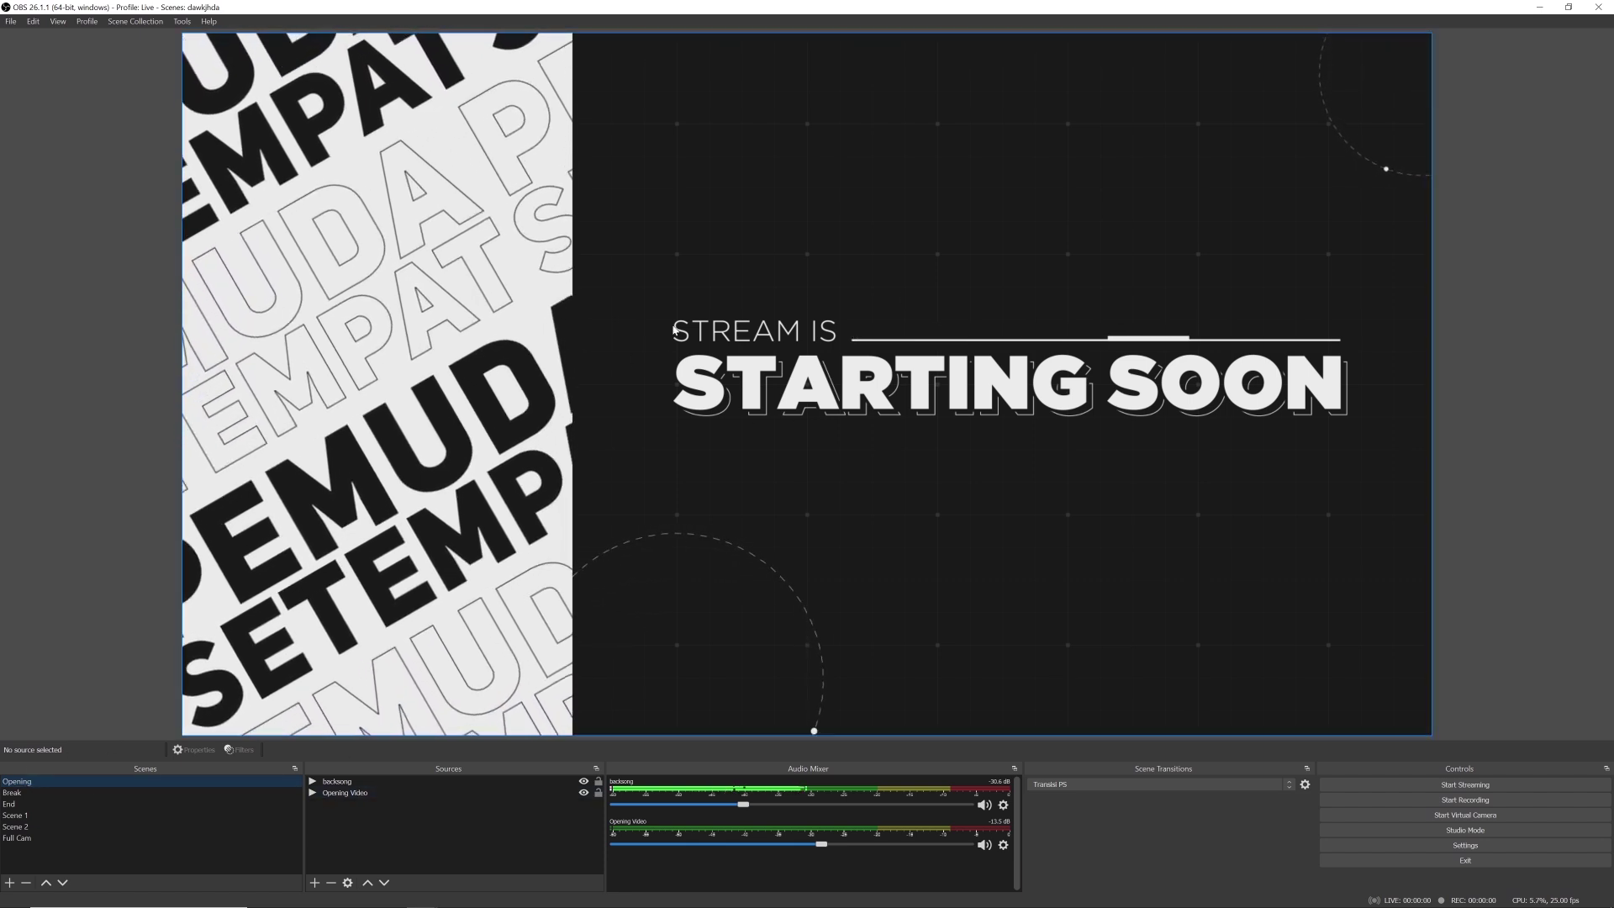
double_click(341, 793)
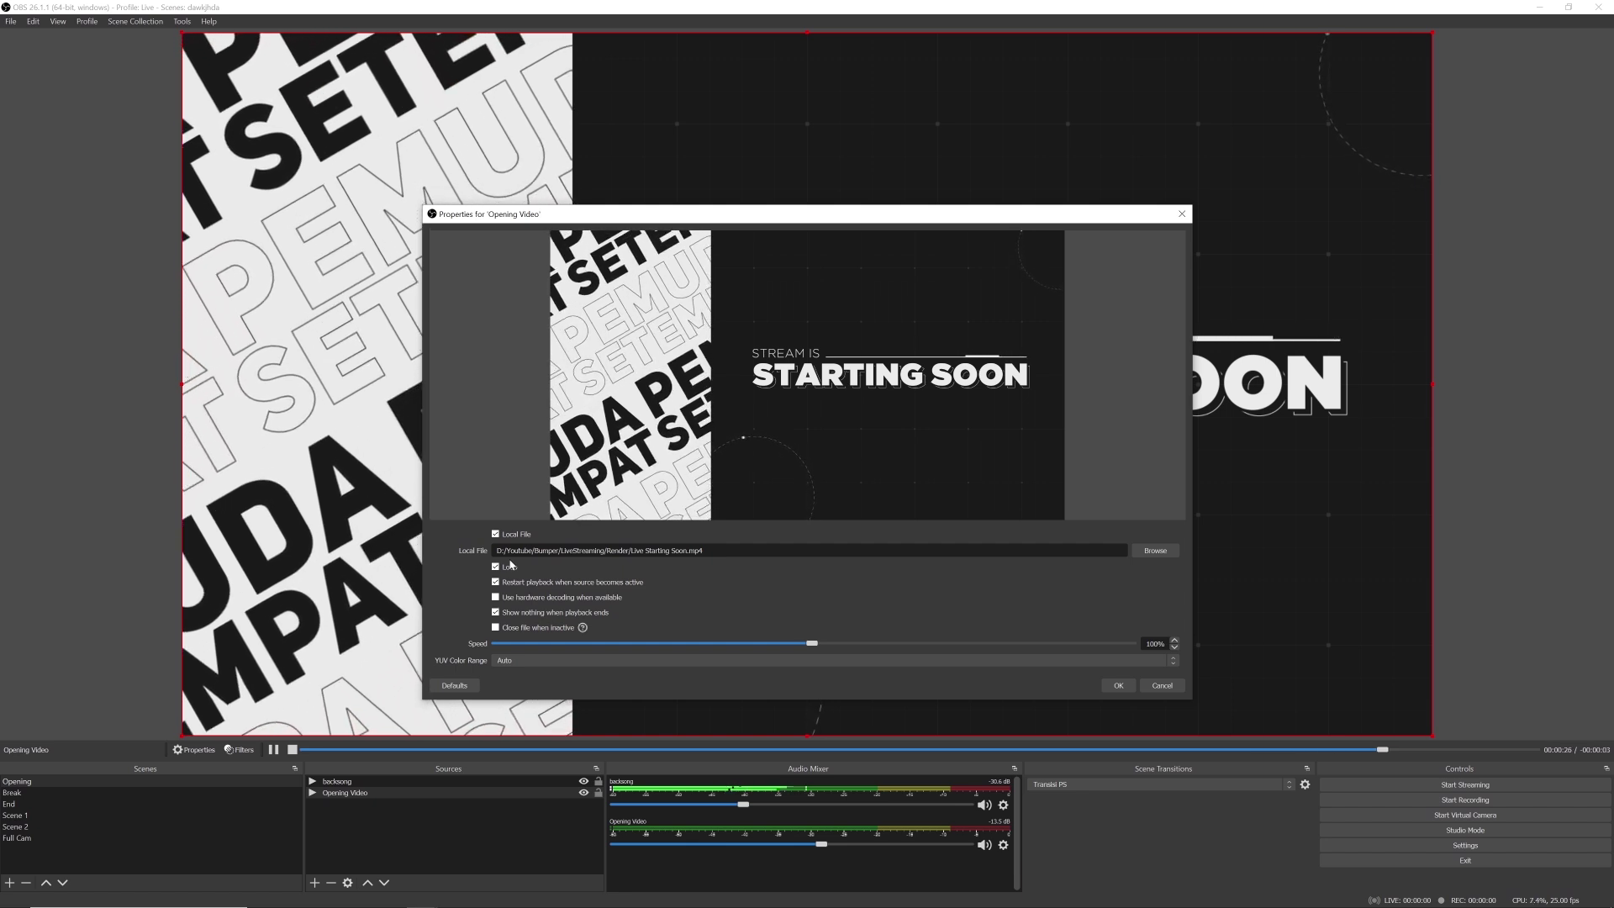
click(1118, 685)
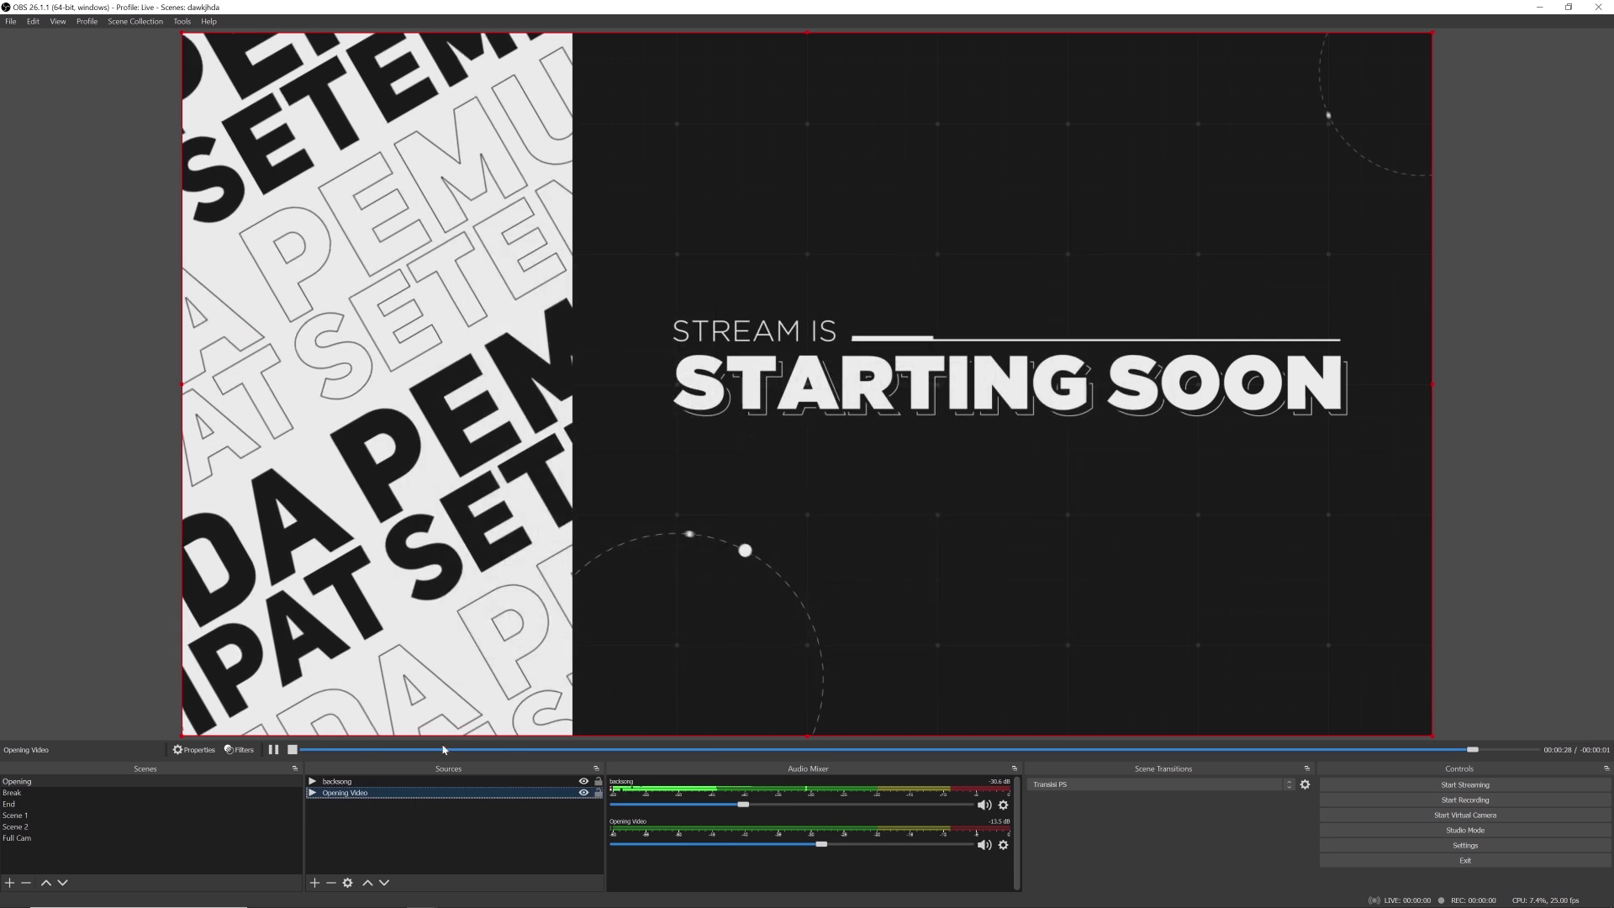
click(340, 782)
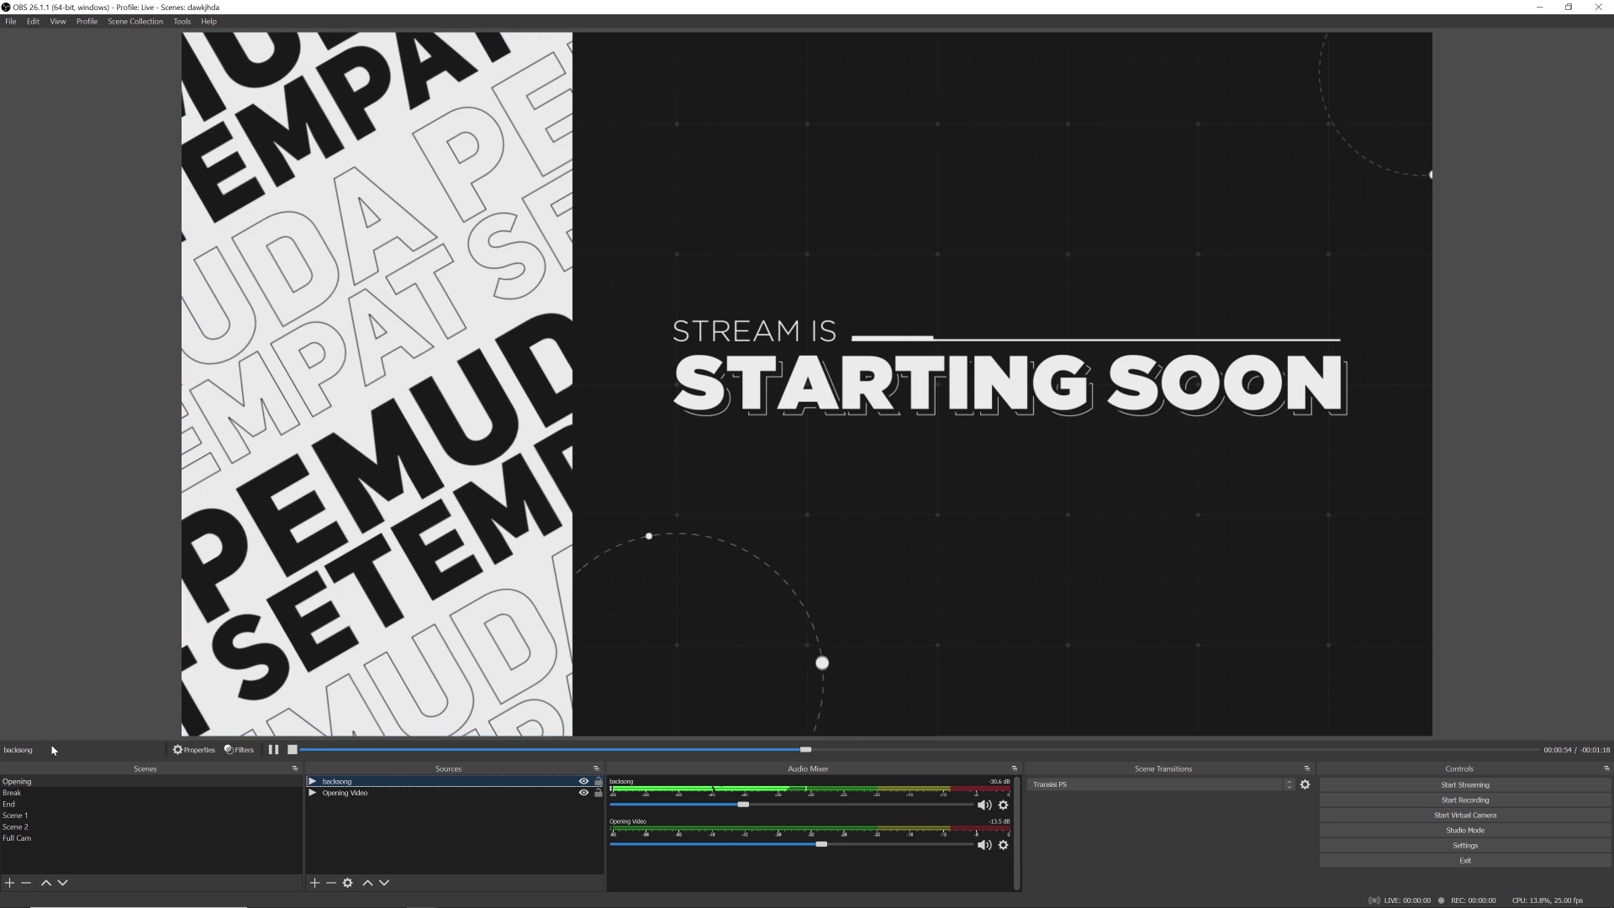
- Display the Break, End and Scene 1 scenes one after another
click(29, 792)
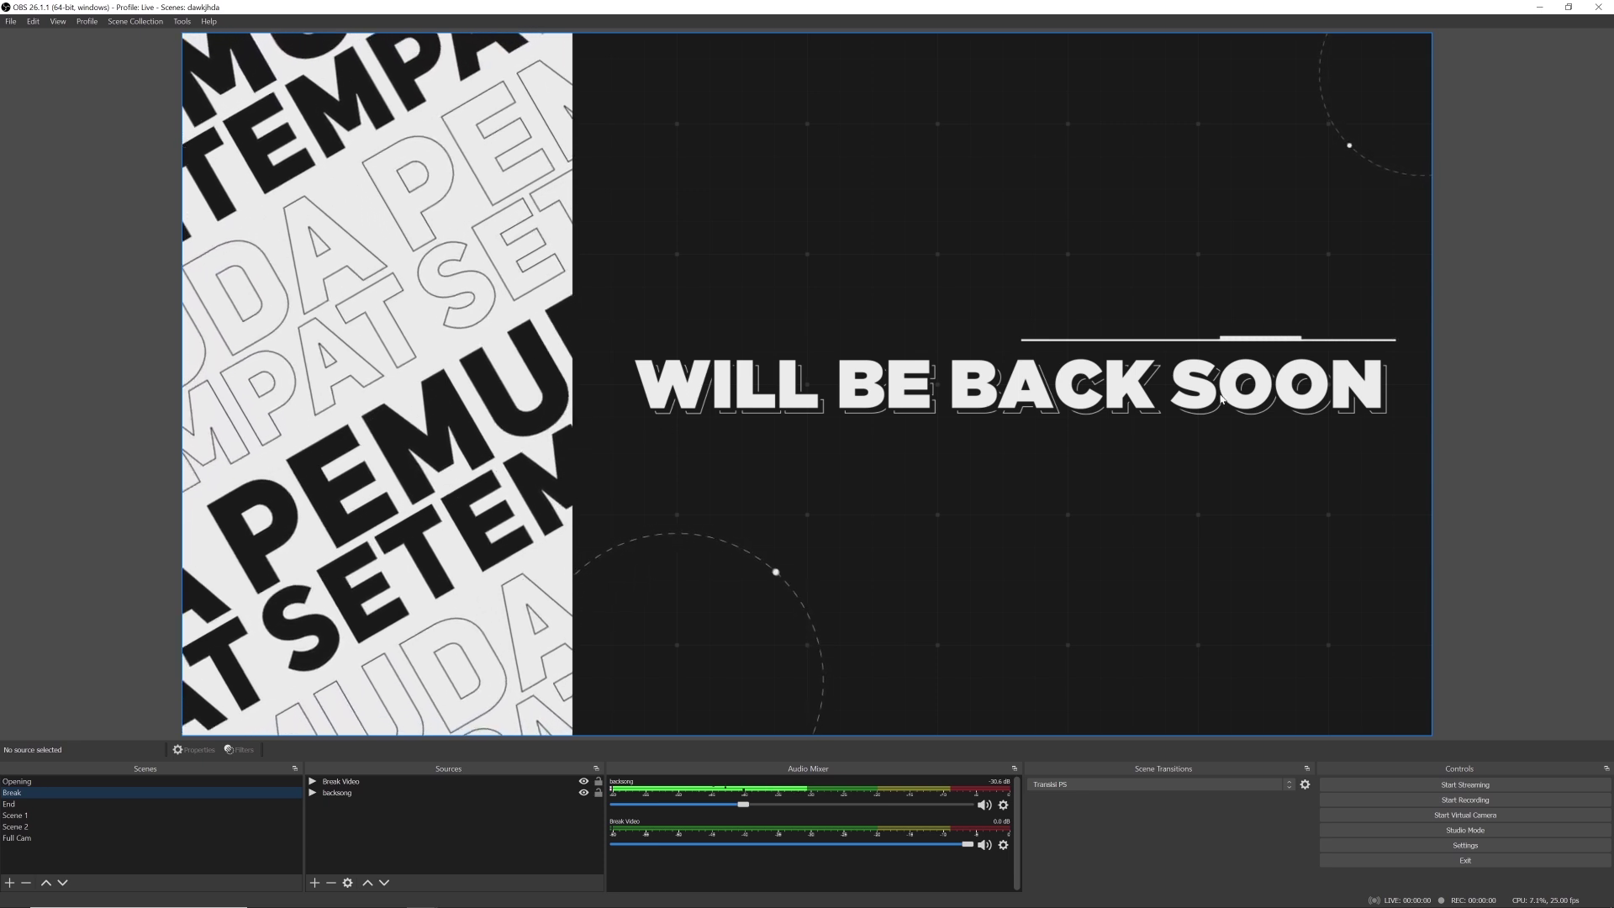
click(39, 803)
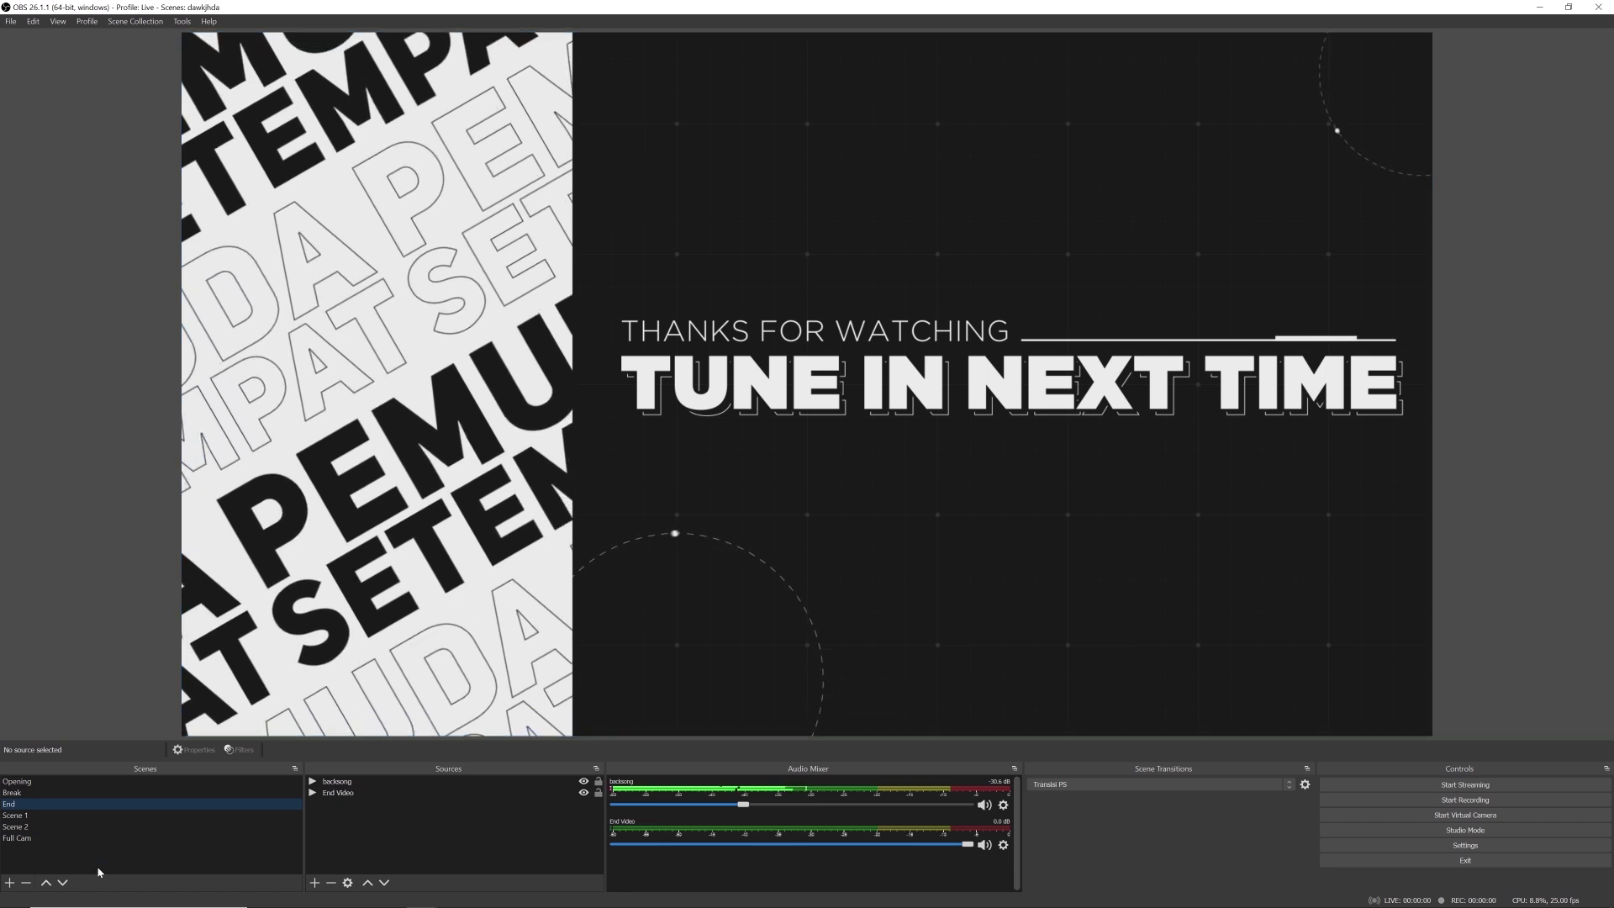
click(65, 817)
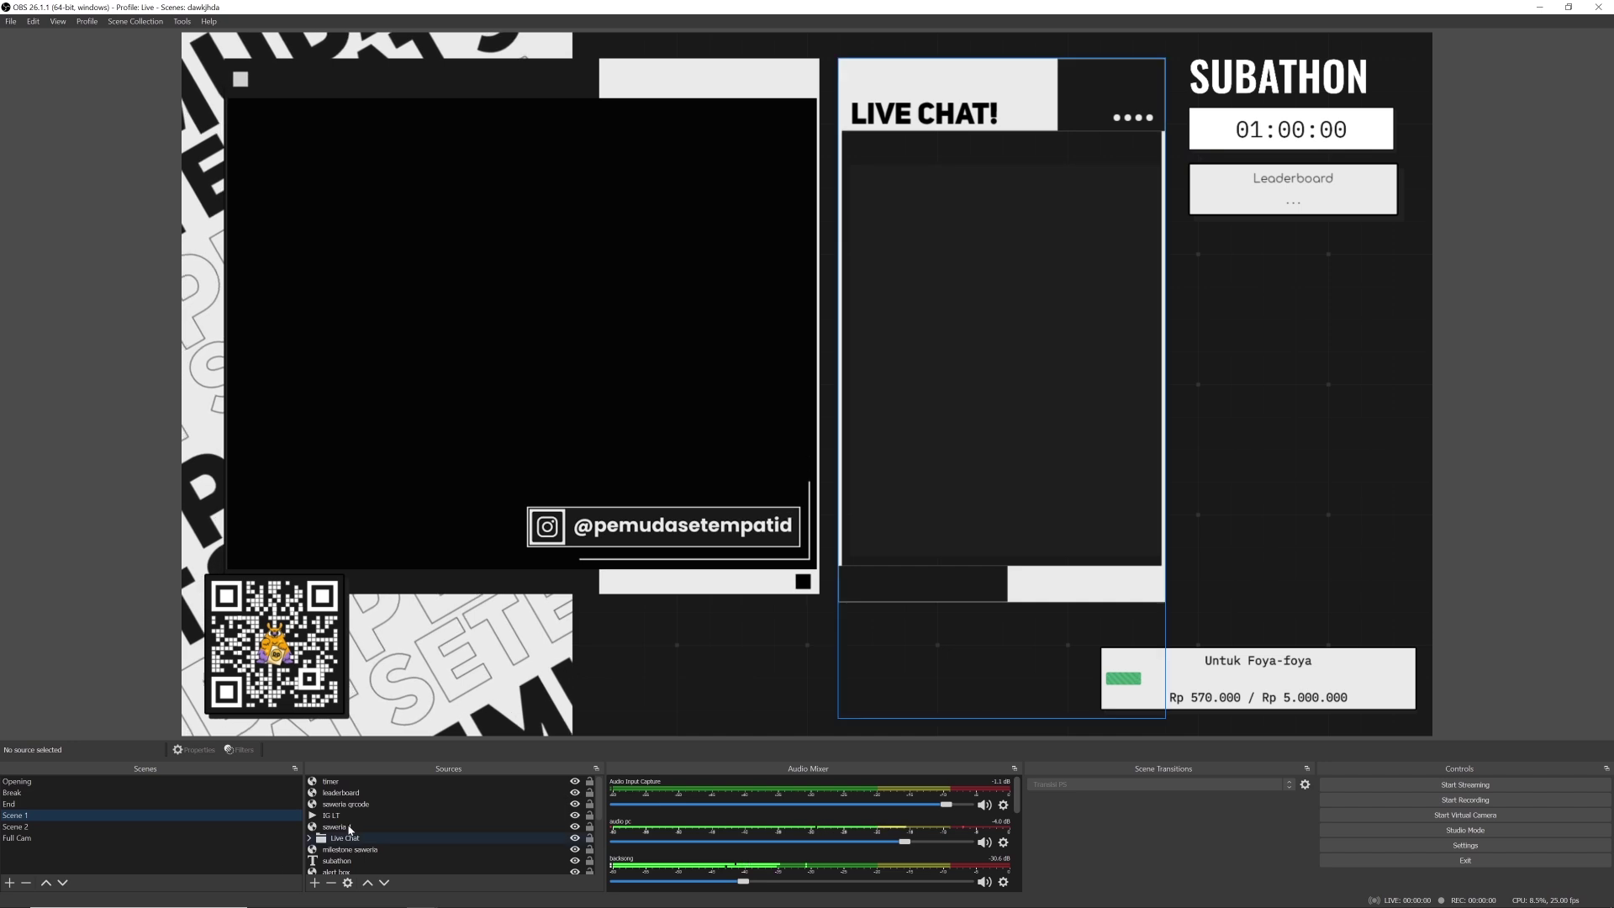
- Look through Scene 1's source list and select the saweria qrcode source in the preview
scroll(400, 824, down, 5)
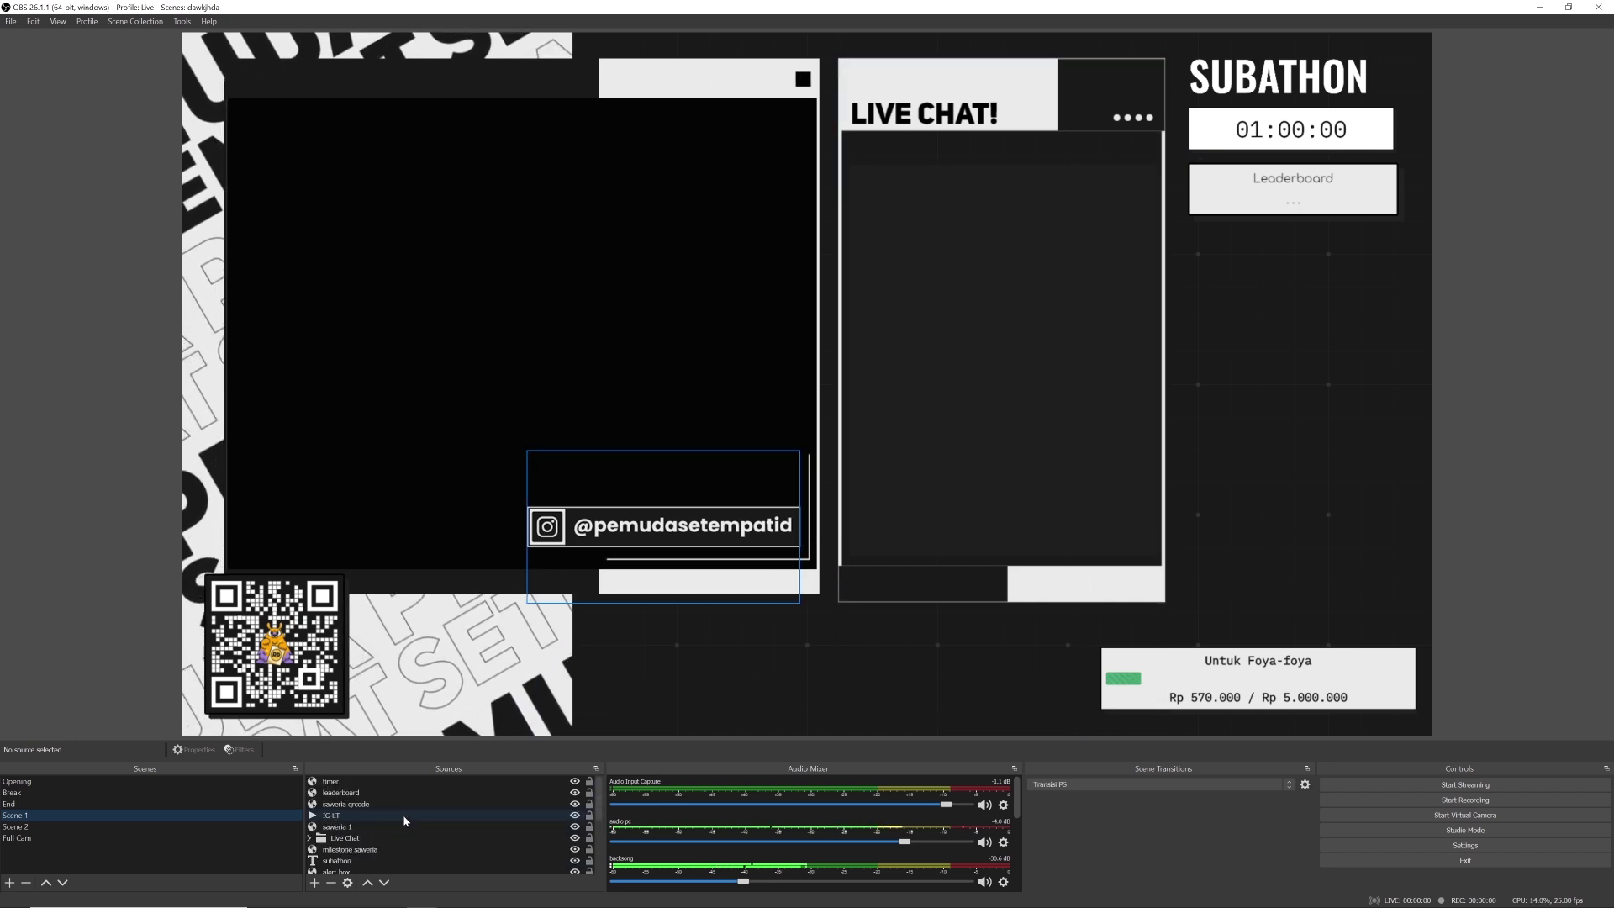
scroll(407, 816, up, 5)
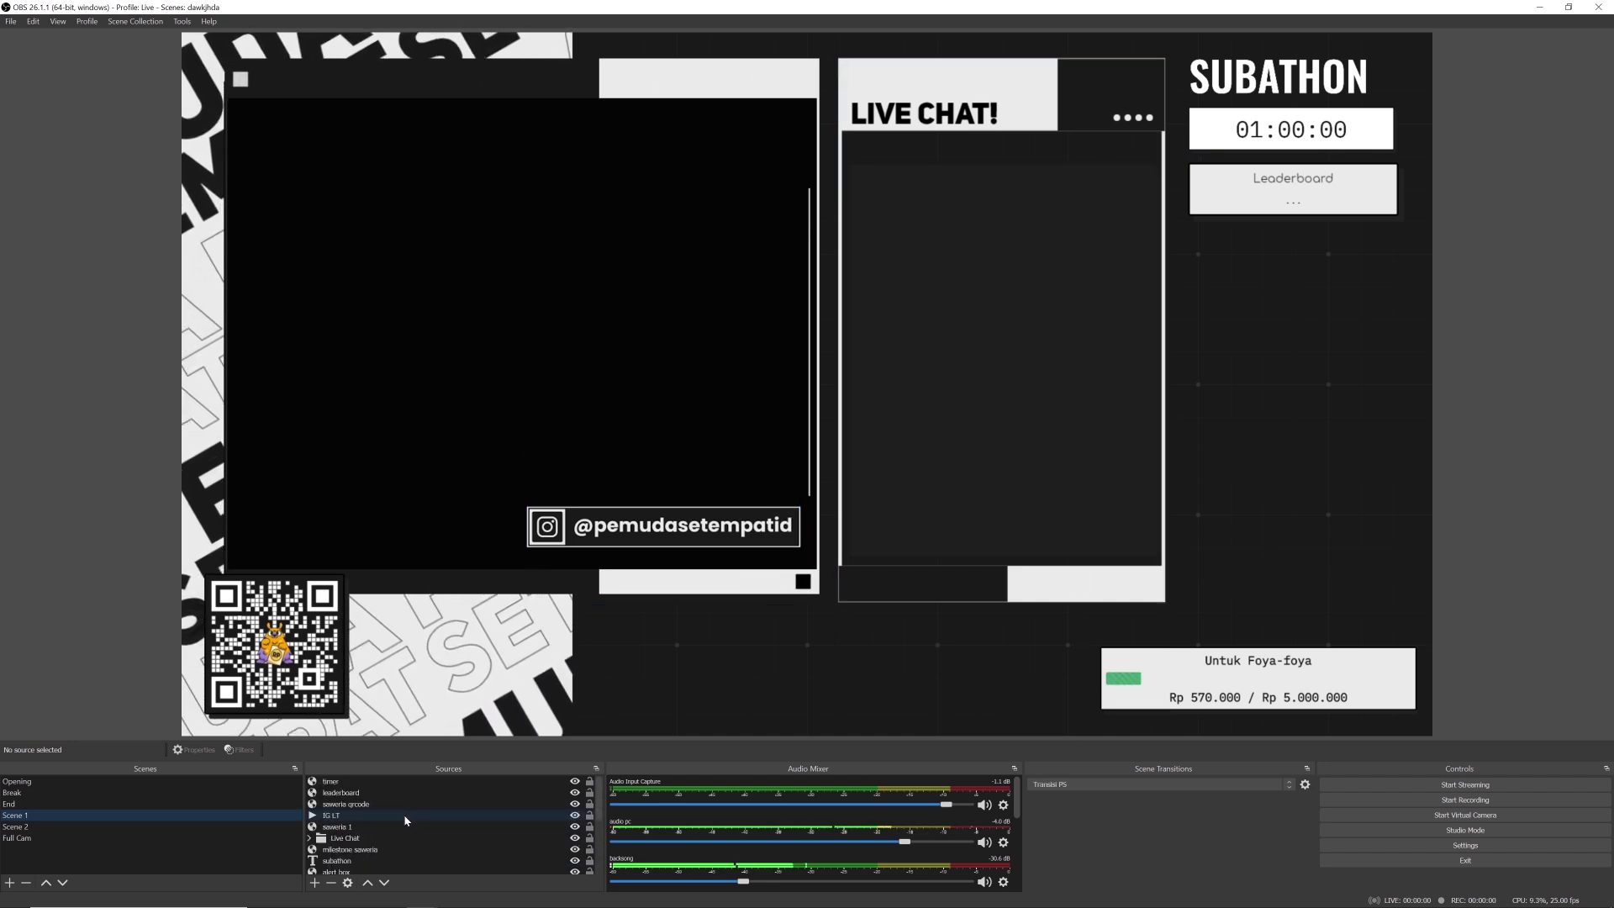
click(250, 633)
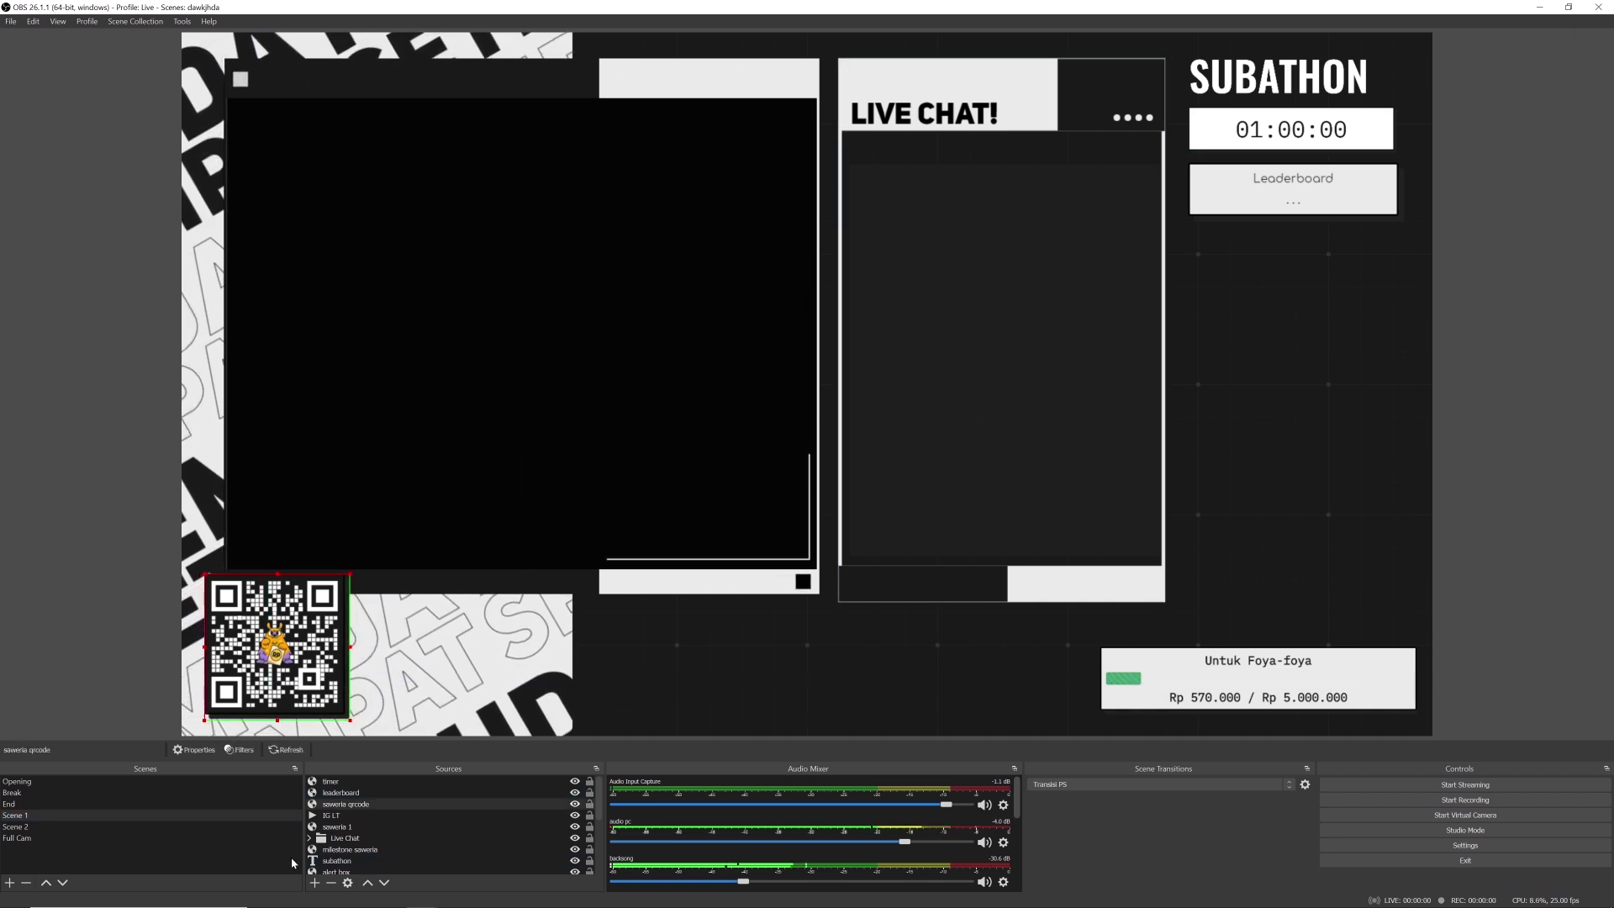
click(154, 728)
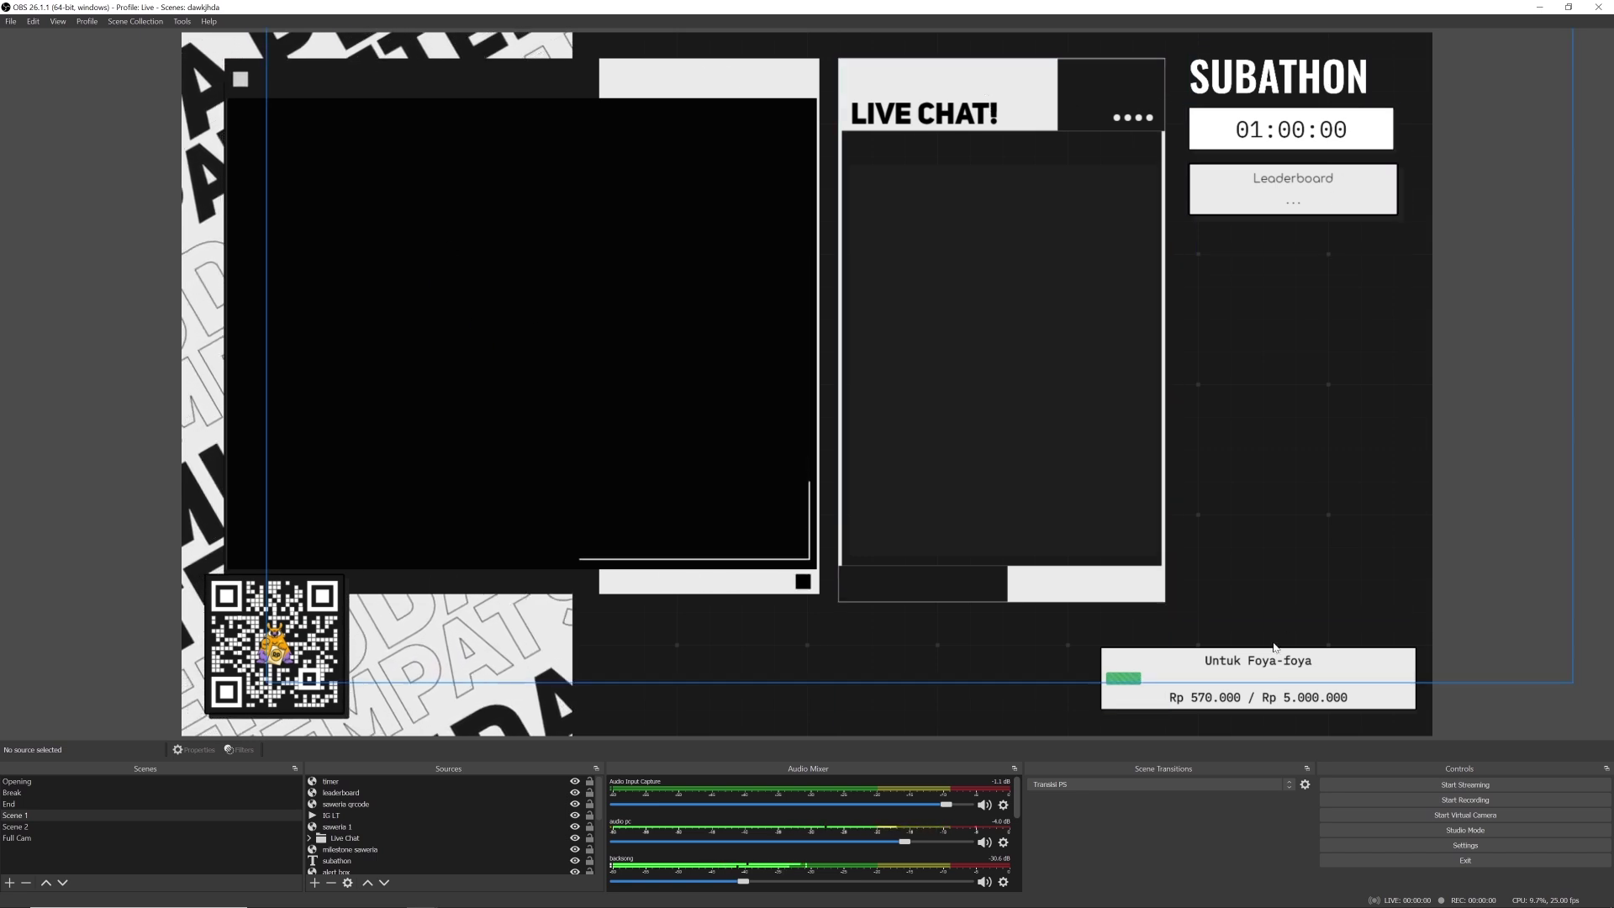
click(288, 658)
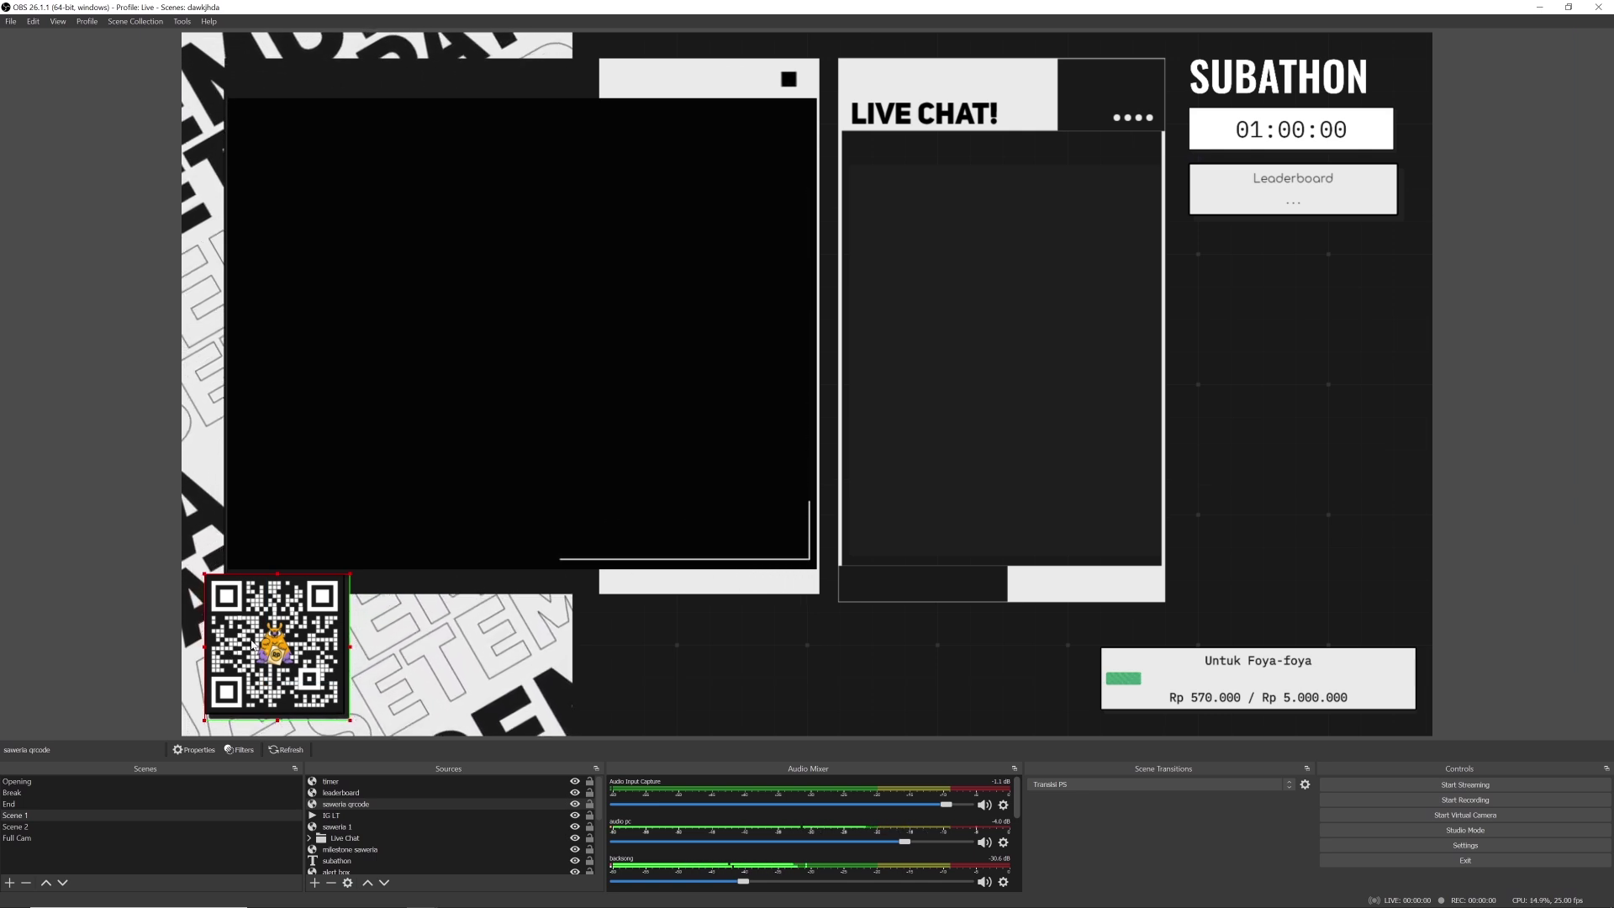
- Select the milestone saweria, Youtube LT and Audio Input Capture sources of Scene 1 in turn to review them
click(357, 851)
scroll(359, 848, down, 5)
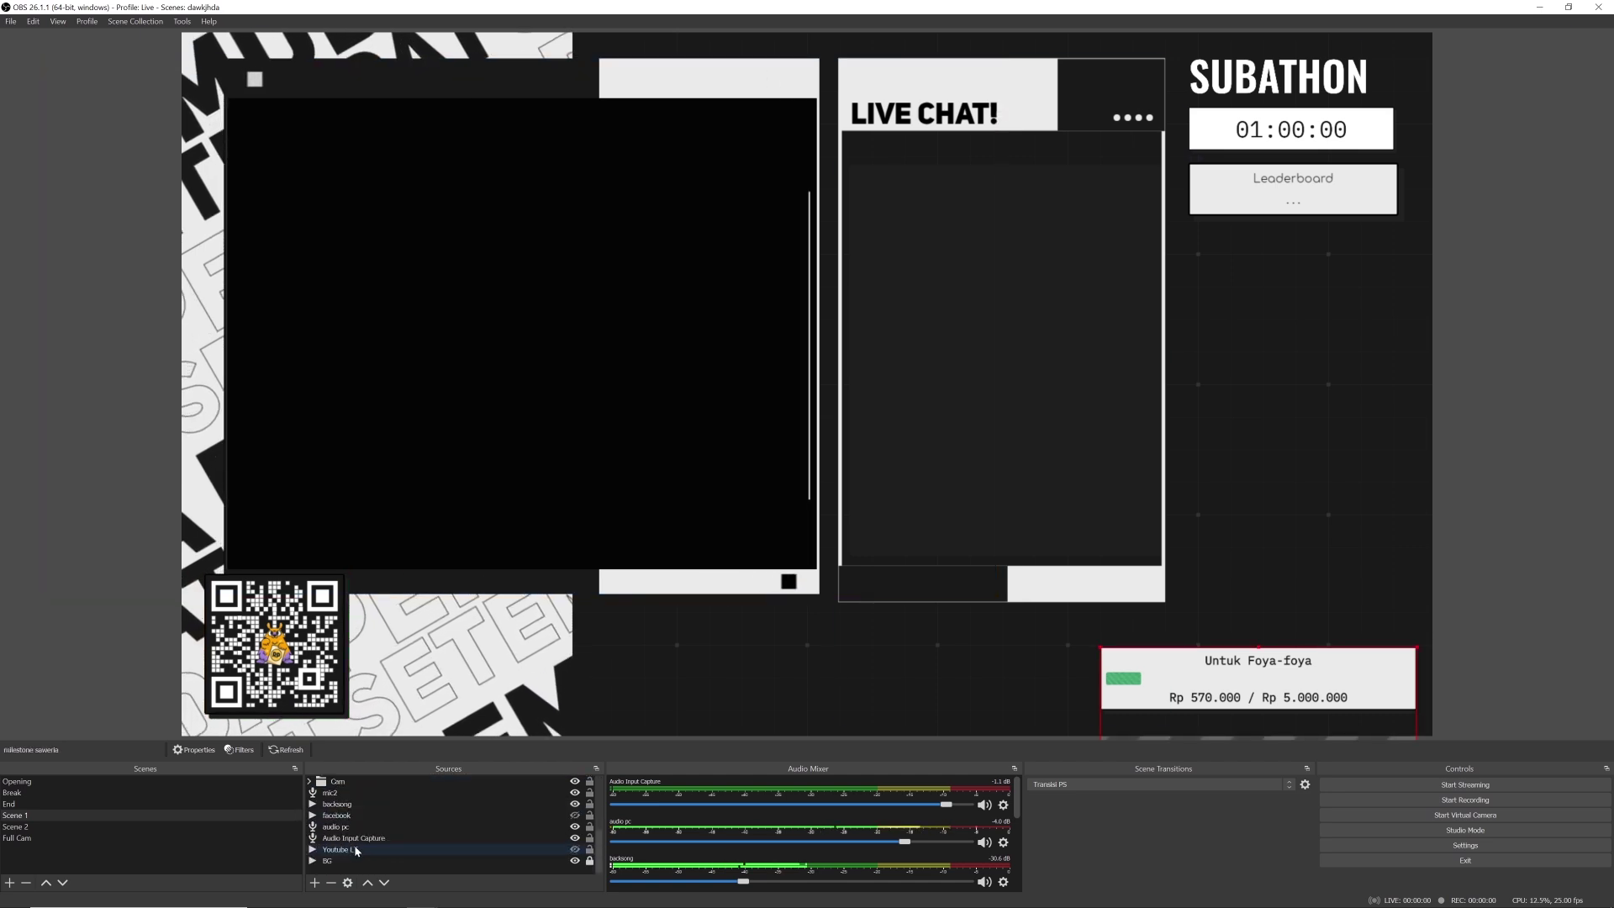
click(349, 850)
click(354, 839)
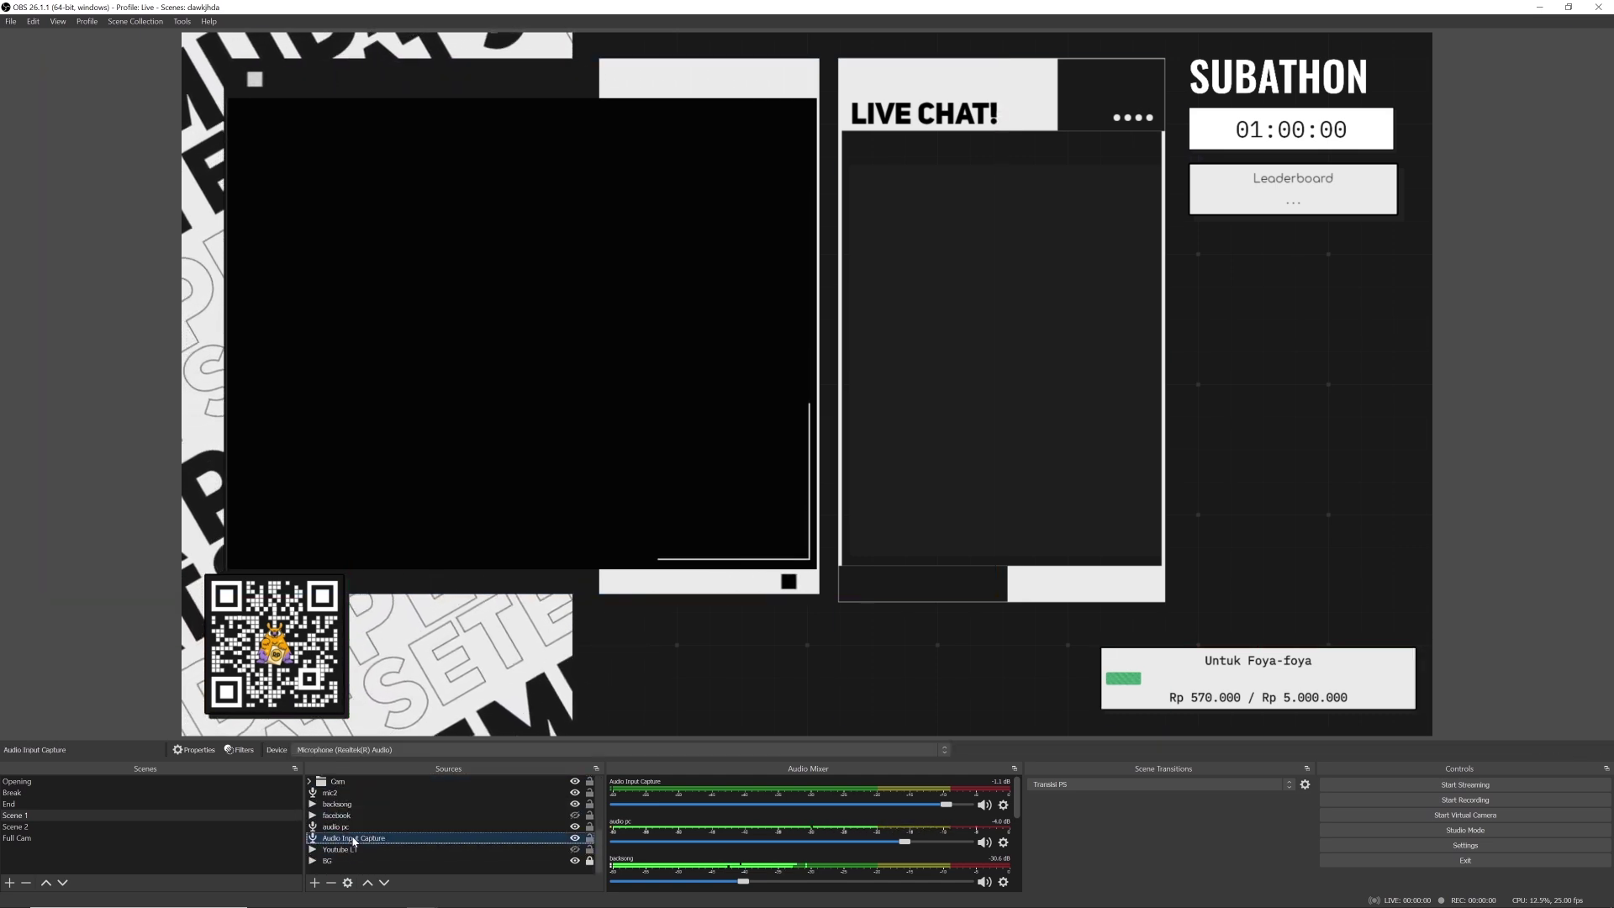